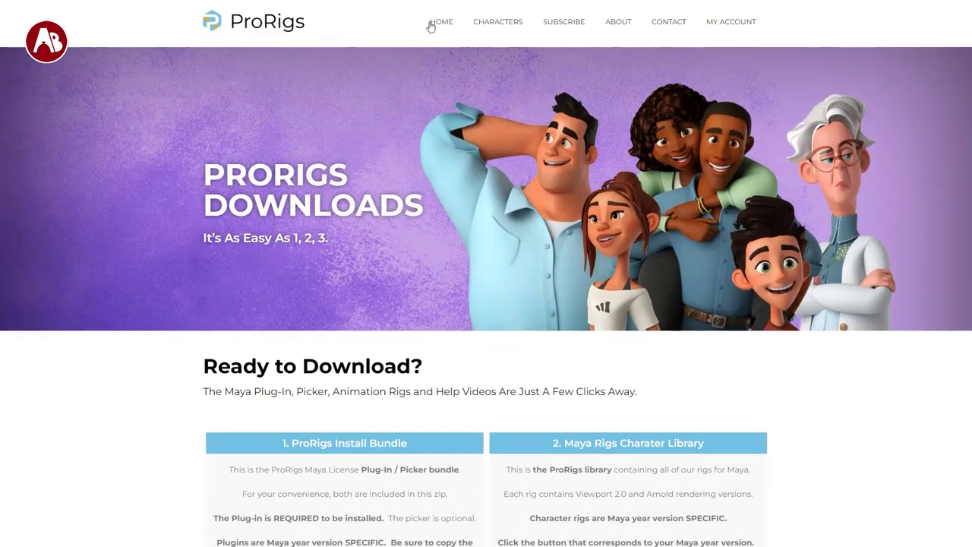
Step: Open the ProRigs Characters page and look through the featured character groups
left_click(495, 17)
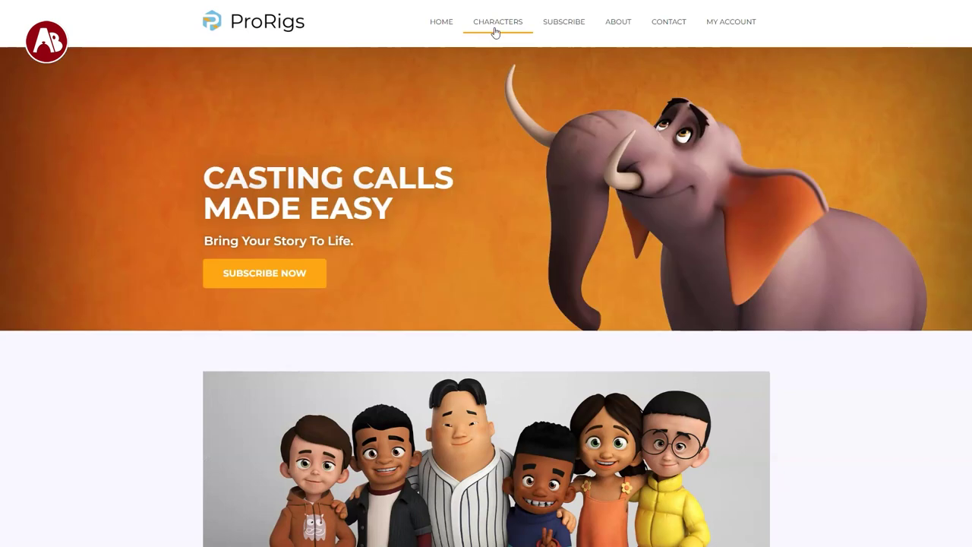
scroll(486, 288, "down", 3)
scroll(486, 289, "down", 16)
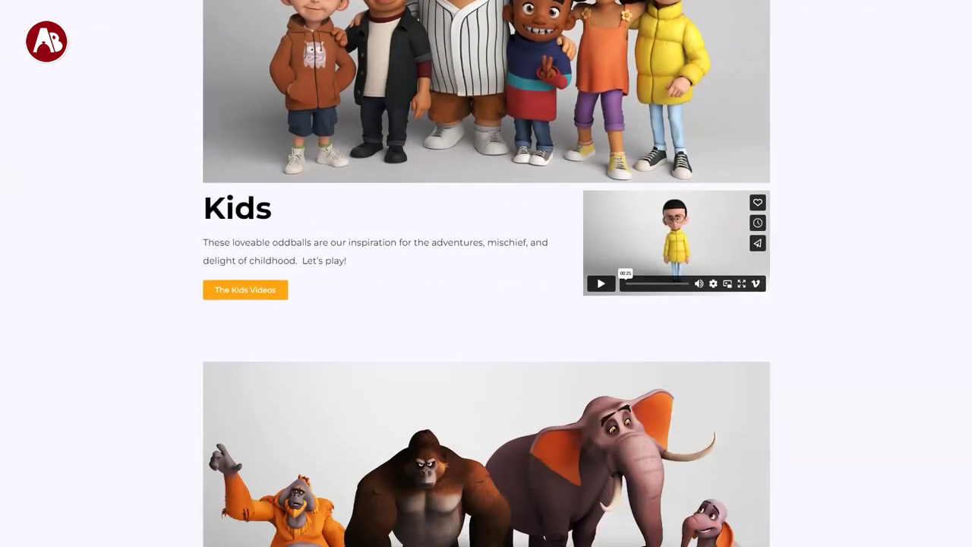
scroll(486, 273, "down", 6)
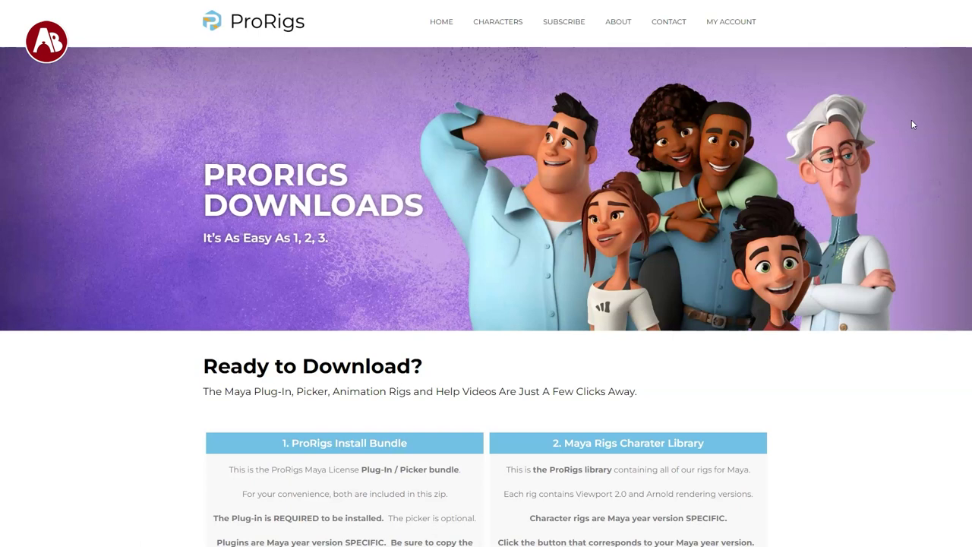
Step: Examine the install bundle and Maya Rigs Character Library sections of the ProRigs downloads page
scroll(706, 141, "down", 4)
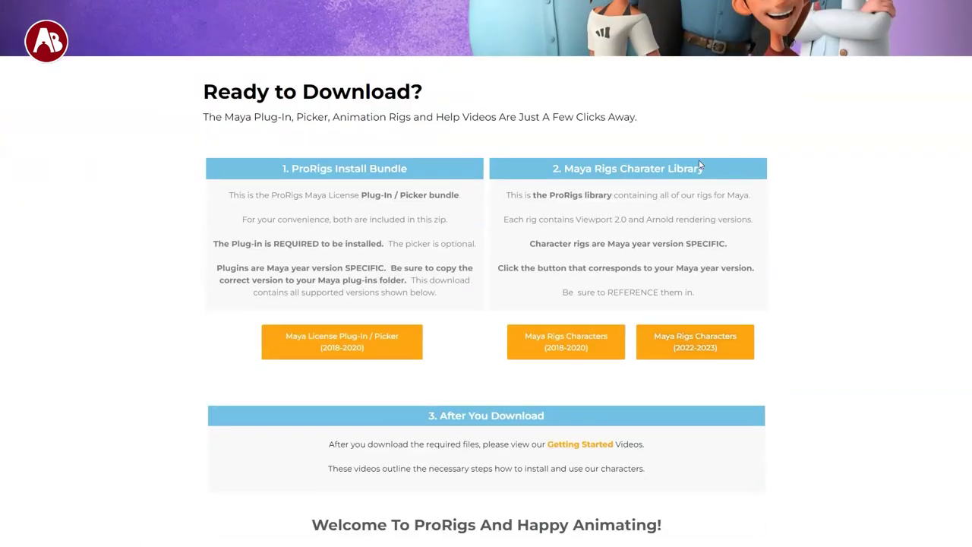
left_click_drag(730, 171, 553, 168)
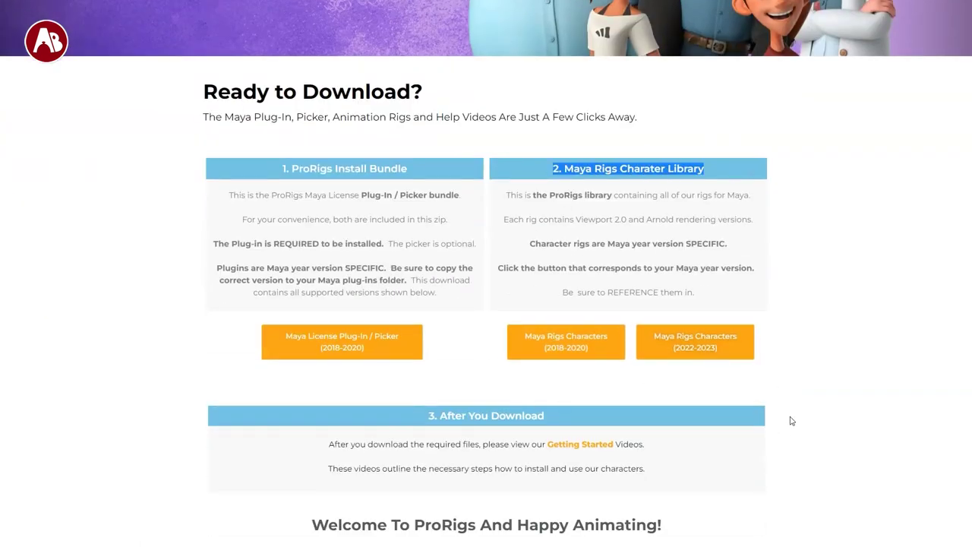
left_click(918, 302)
scroll(911, 334, "up", 5)
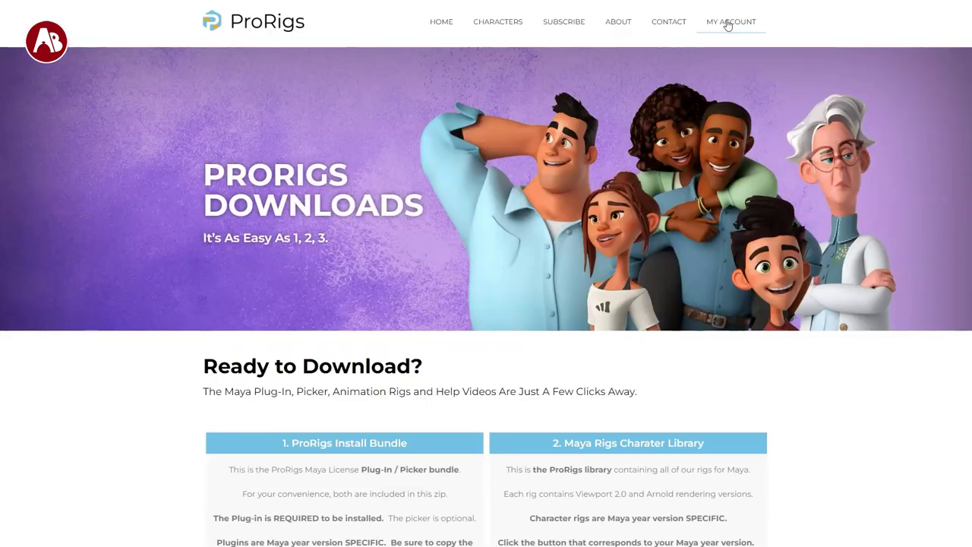
Step: Open the account's Help Videos page and look through its installation and rig tutorial videos
mouse_move(728, 26)
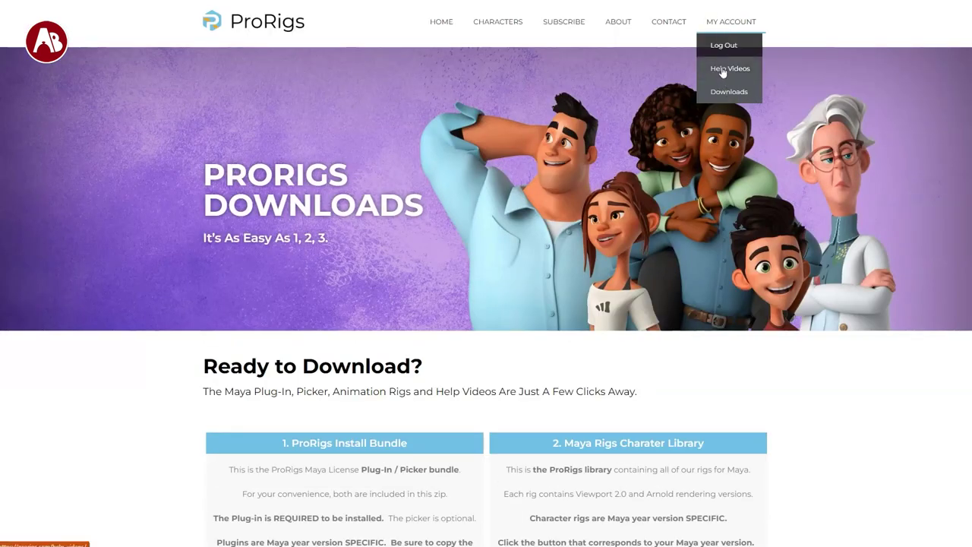
left_click(727, 68)
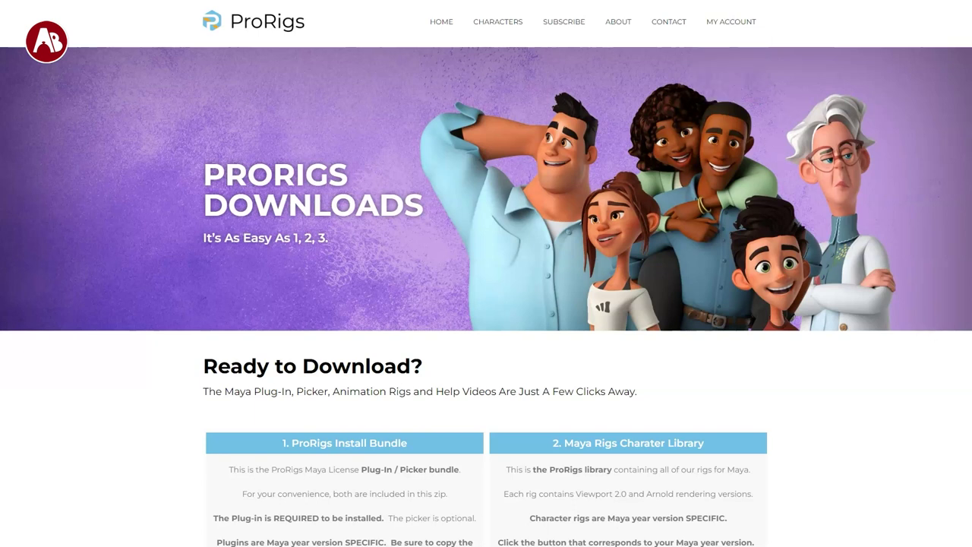
scroll(486, 273, "down", 7)
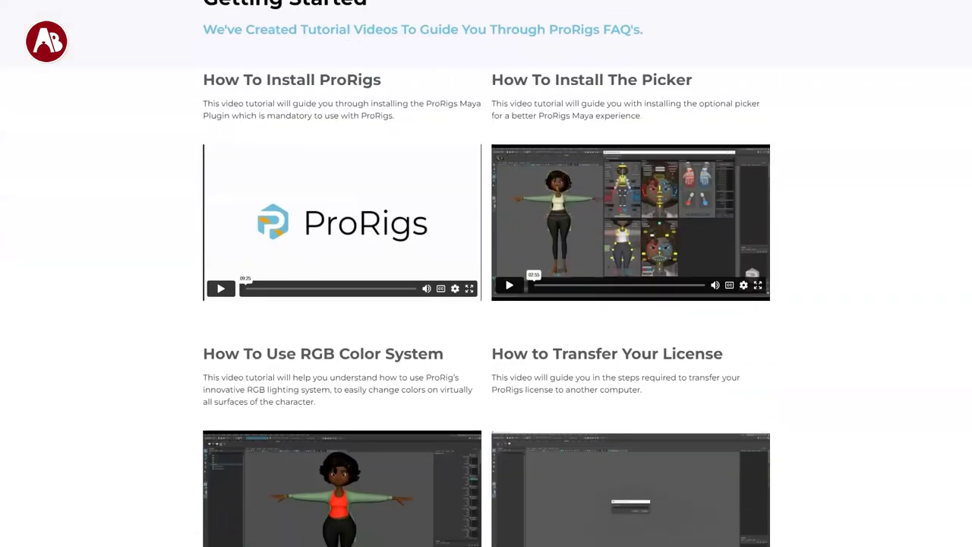
scroll(971, 102, "down", 1)
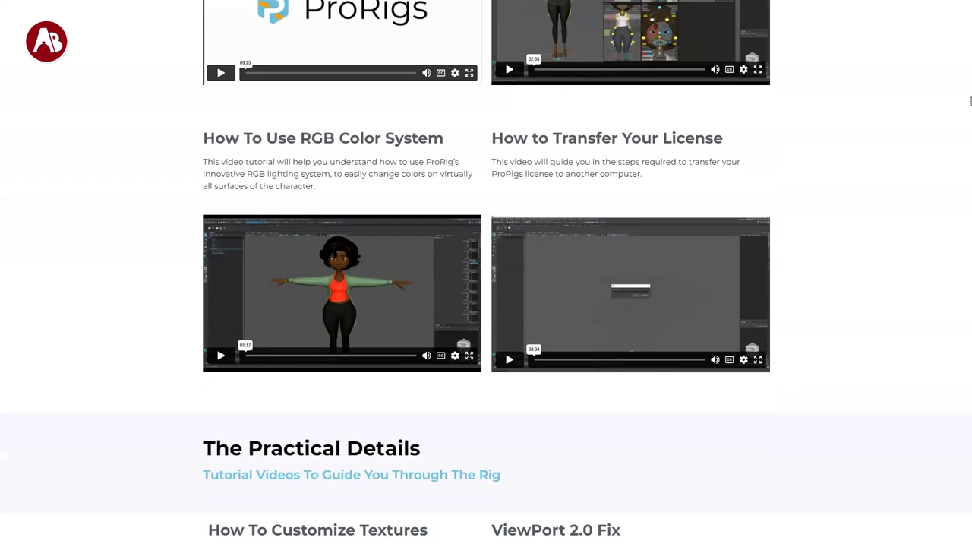
scroll(971, 101, "down", 9)
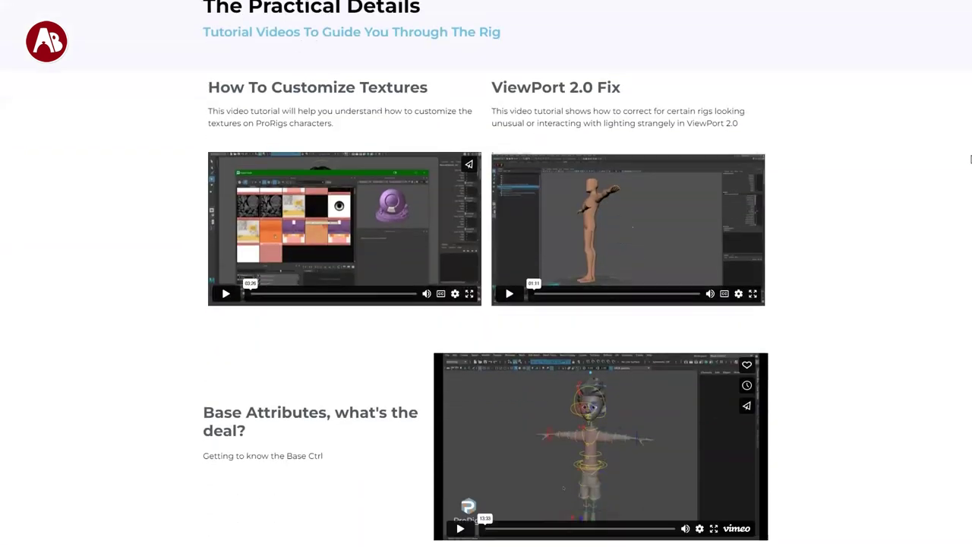
scroll(971, 191, "down", 17)
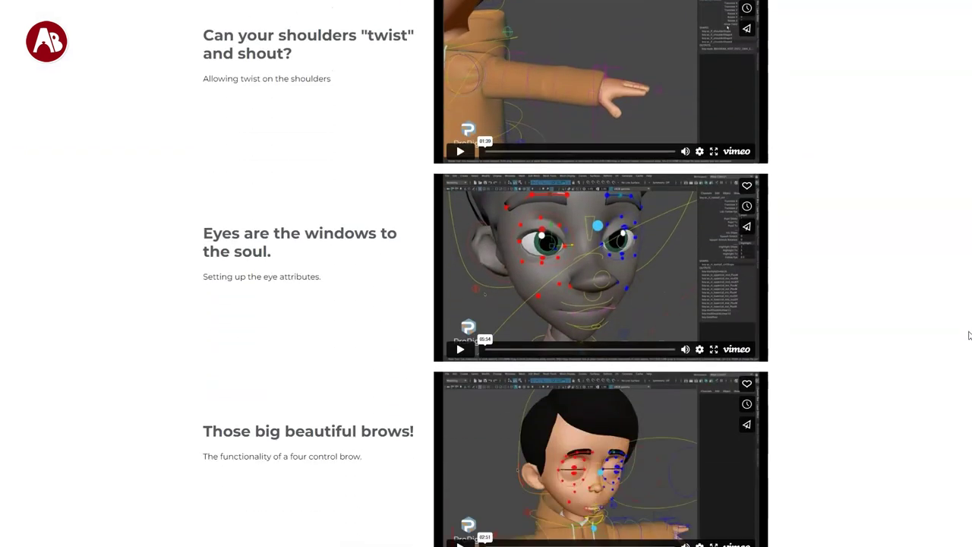
scroll(968, 370, "down", 12)
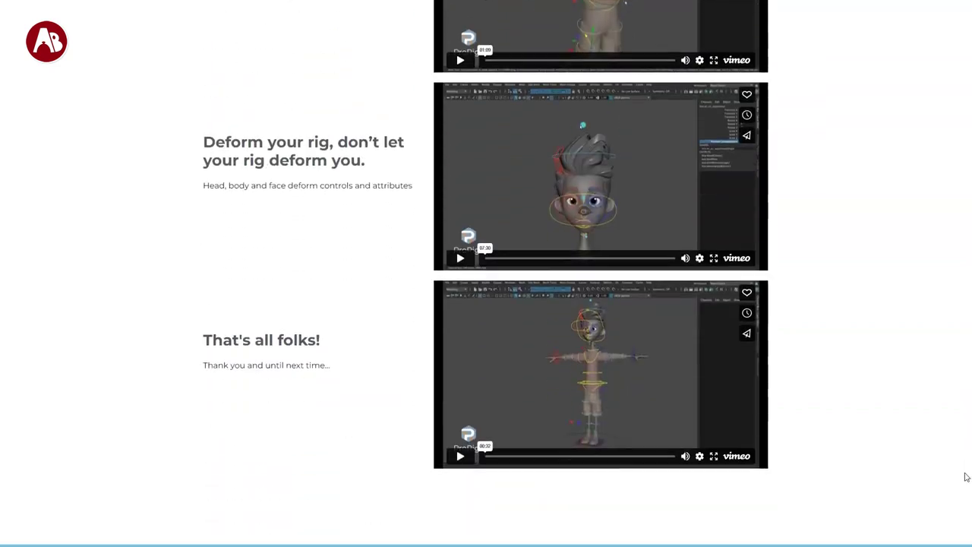
key("Home")
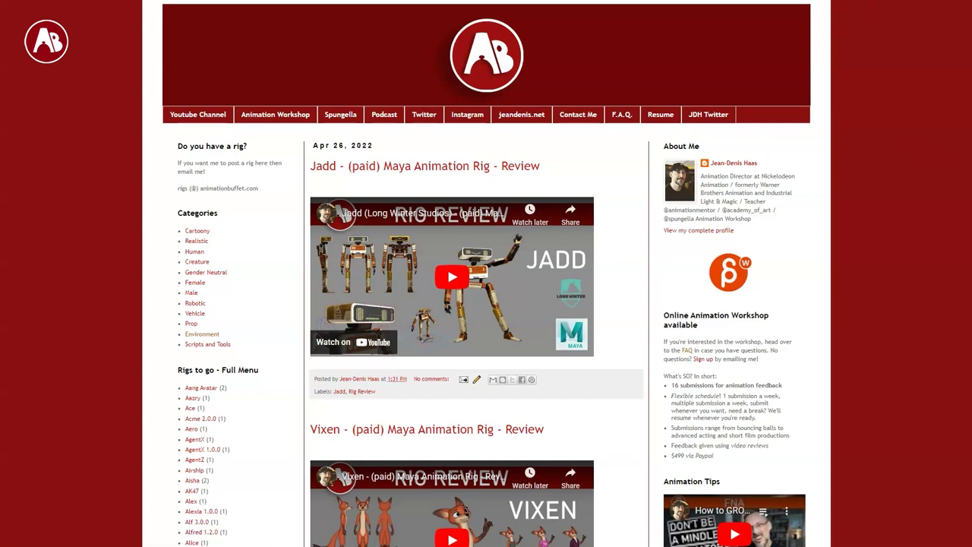
Step: Browse the rig reviews and free or paid Maya rig posts on the Animation Buffet blog
scroll(486, 274, "down", 15)
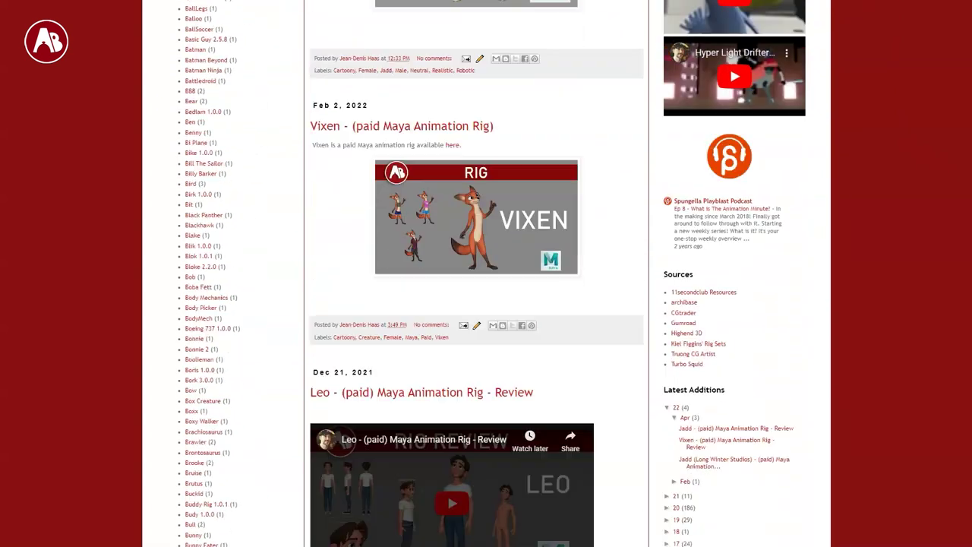
scroll(486, 274, "down", 20)
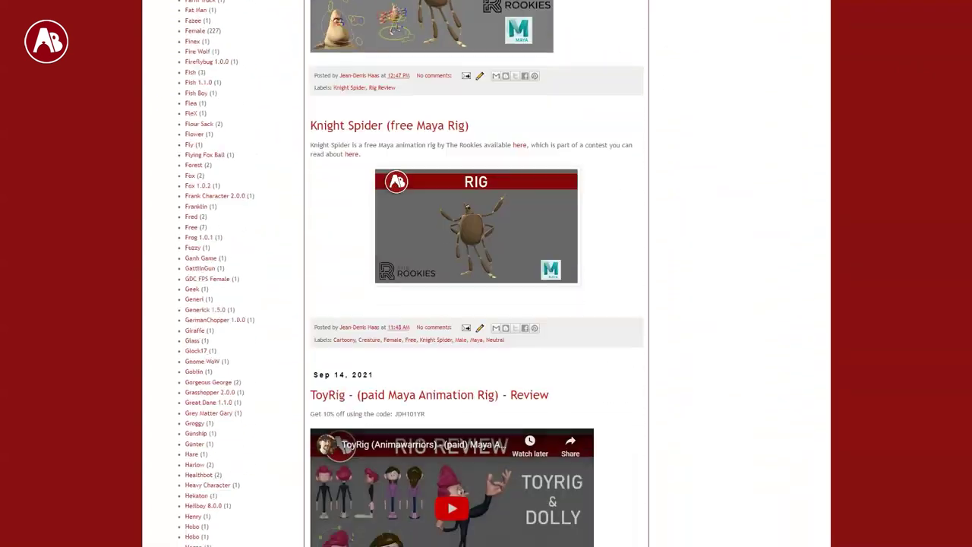
scroll(486, 273, "down", 20)
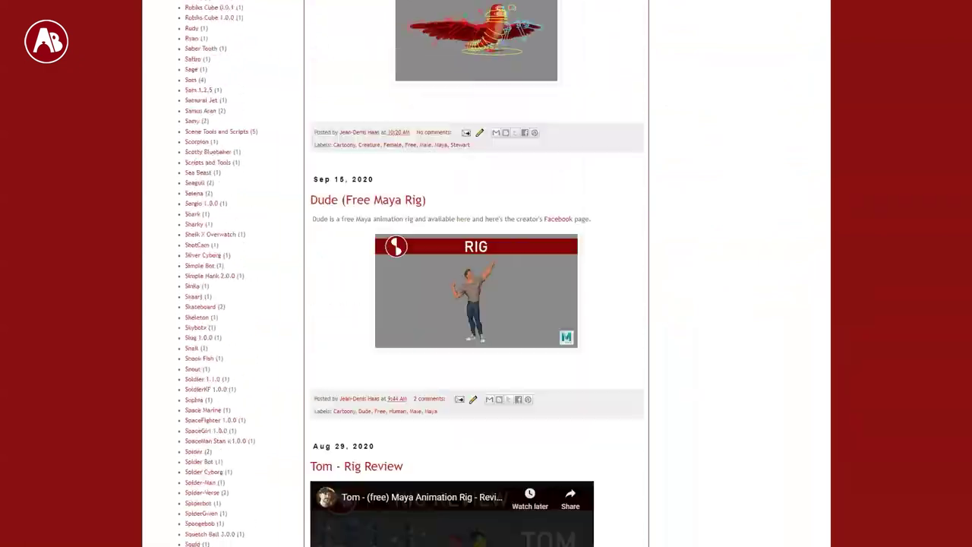
scroll(486, 274, "down", 20)
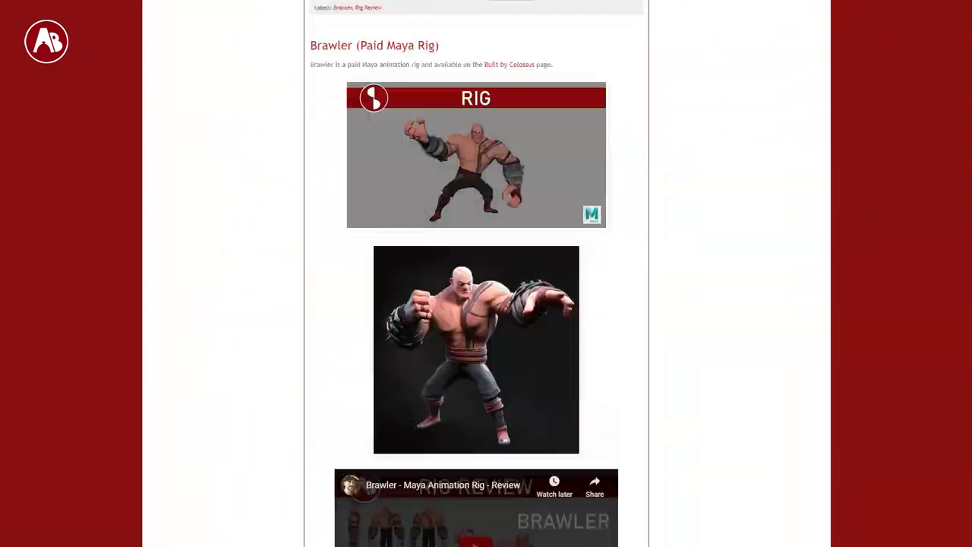
scroll(486, 273, "up", 20)
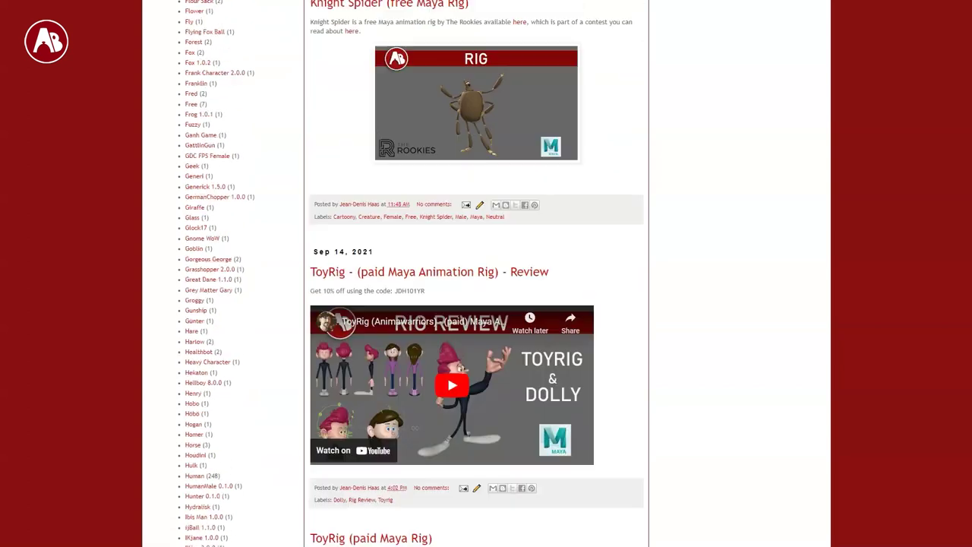
scroll(486, 273, "up", 20)
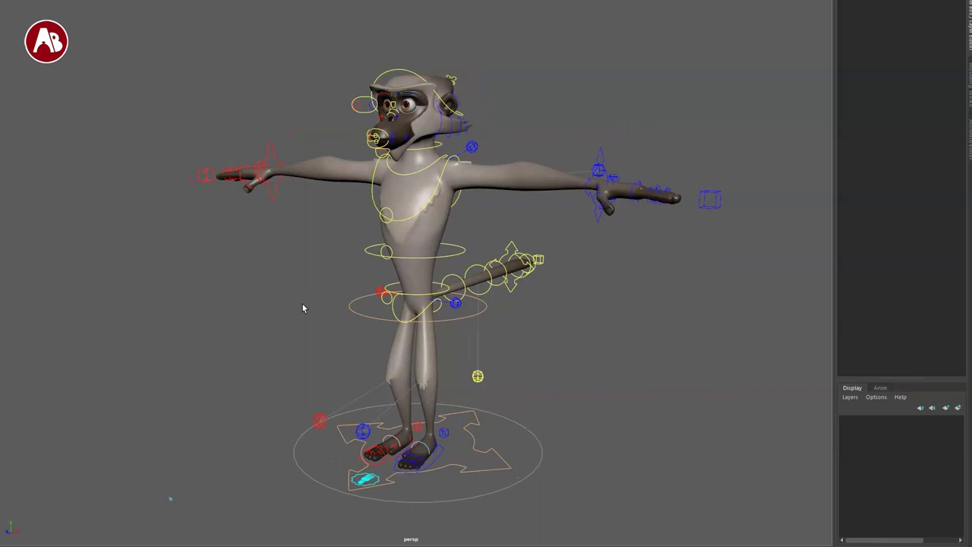
Step: Uncover the Outliner from behind the picker window and check the MONKEY group by selecting and deselecting it
left_click_drag(304, 308, 191, 96, "alt")
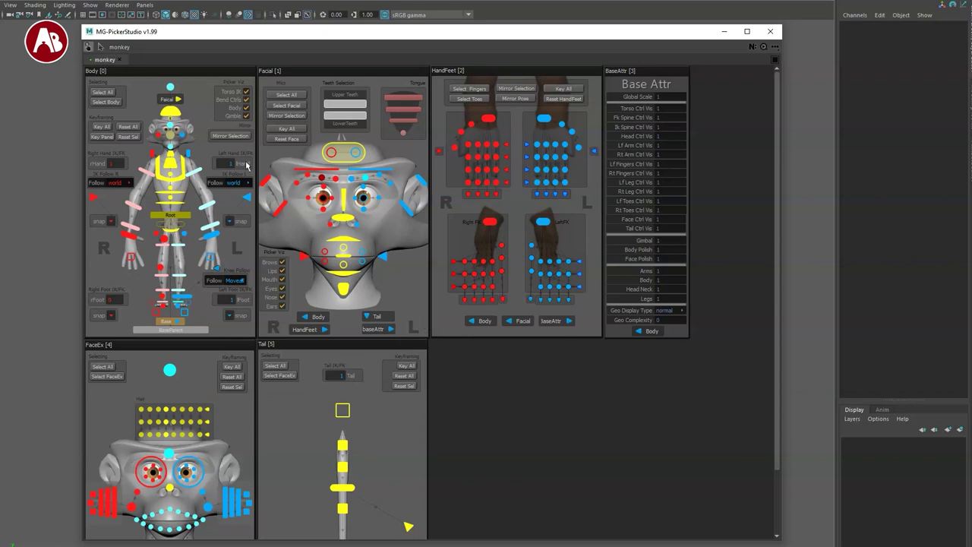
left_click_drag(159, 32, 617, 36)
left_click(57, 101)
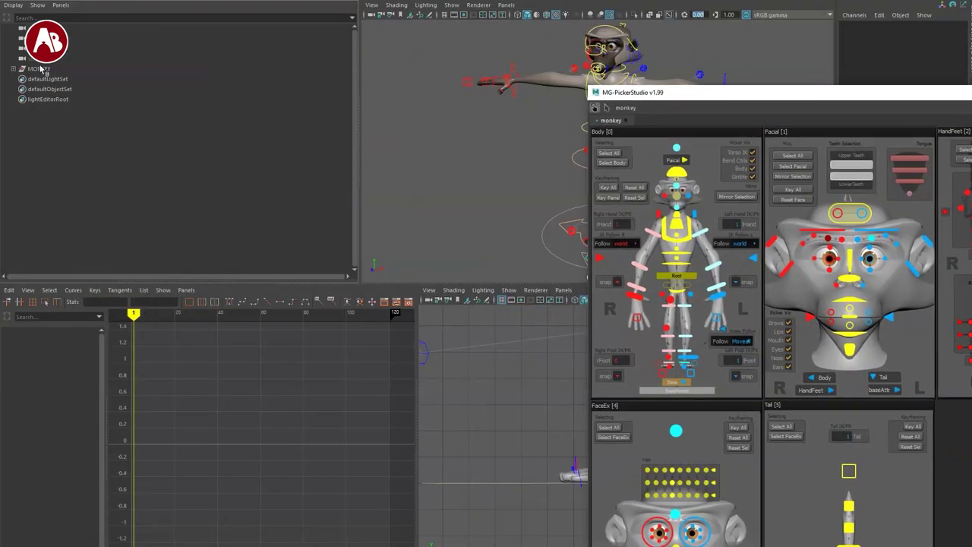
left_click(42, 68)
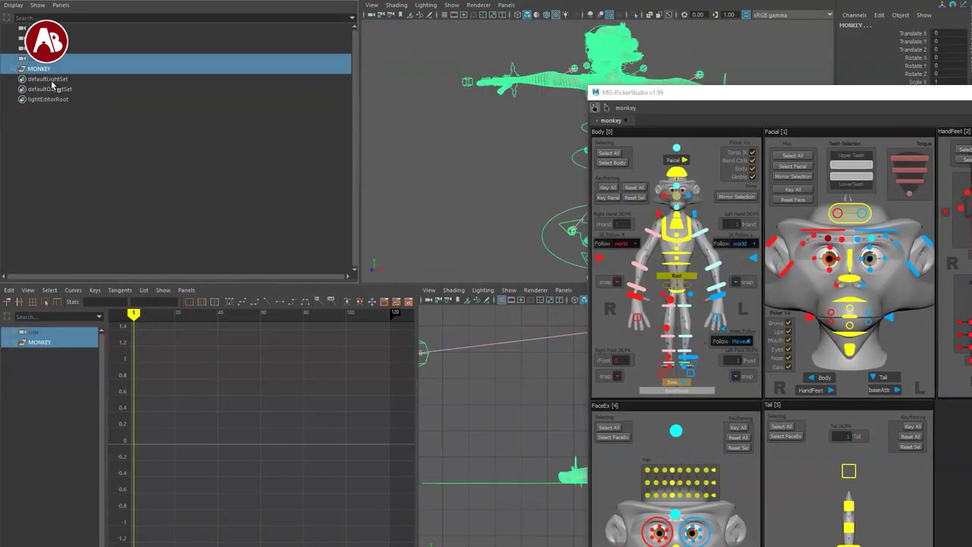
left_click(415, 143)
left_click_drag(740, 85, 228, 20)
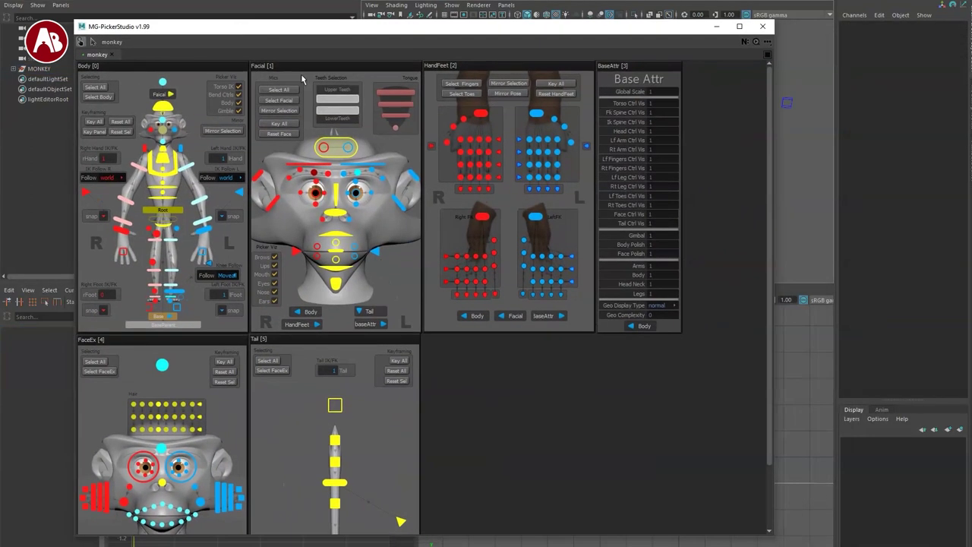
Step: Clear the "monkey" namespace from the picker and apply the empty namespace
left_click(745, 44)
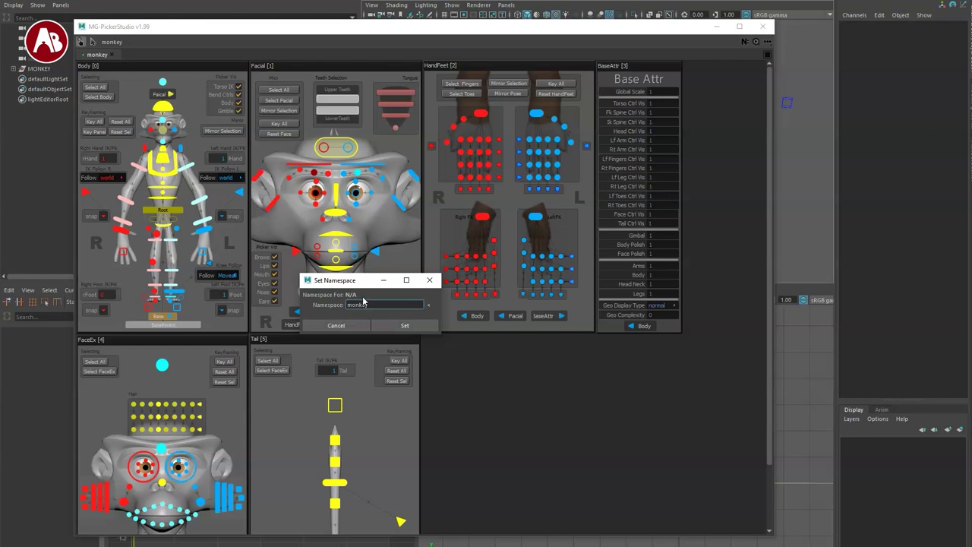
left_click_drag(380, 304, 334, 310)
key("BackSpace")
left_click(397, 327)
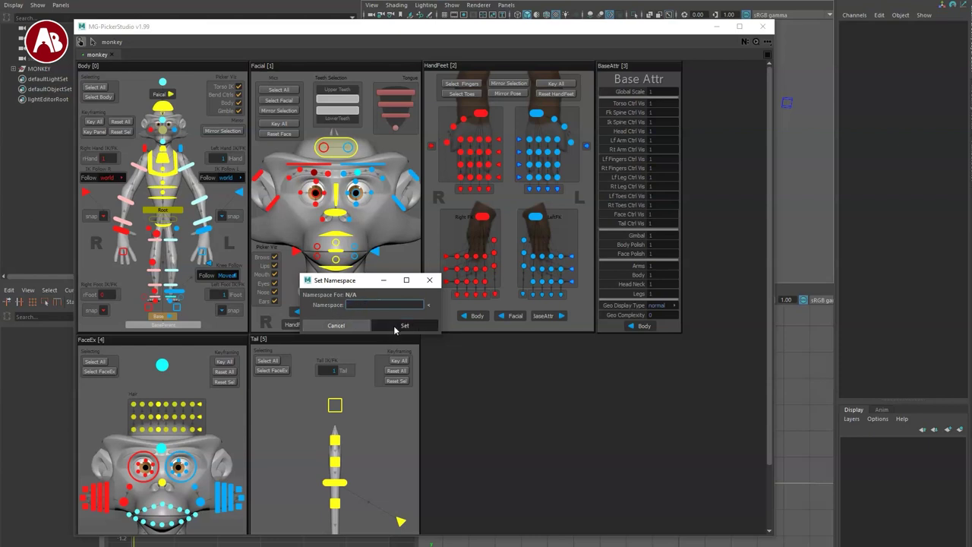
left_click(402, 326)
Step: Test the picker's connection to the rig by selecting the head control and the right hand IK control
left_click_drag(174, 25, 483, 158)
left_click(470, 241)
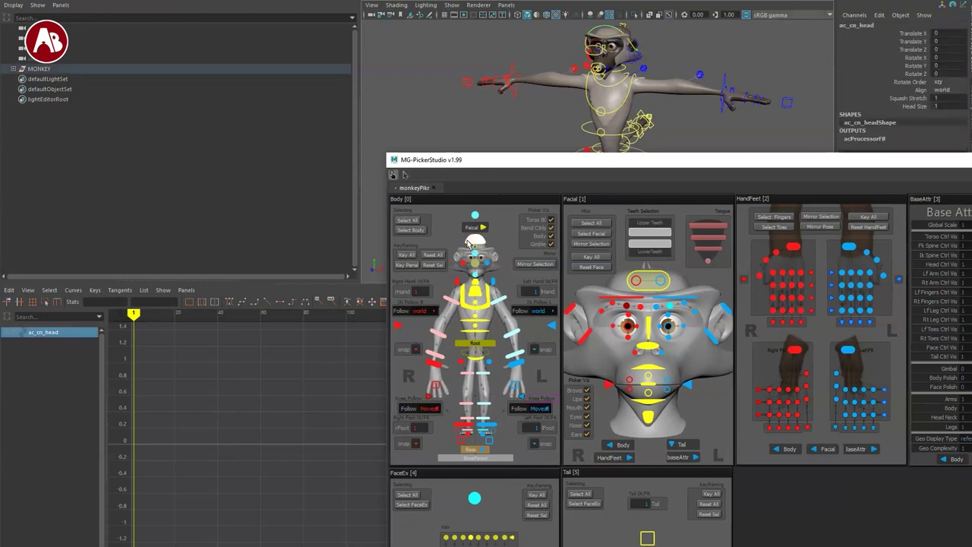
left_click(436, 334)
left_click(437, 369)
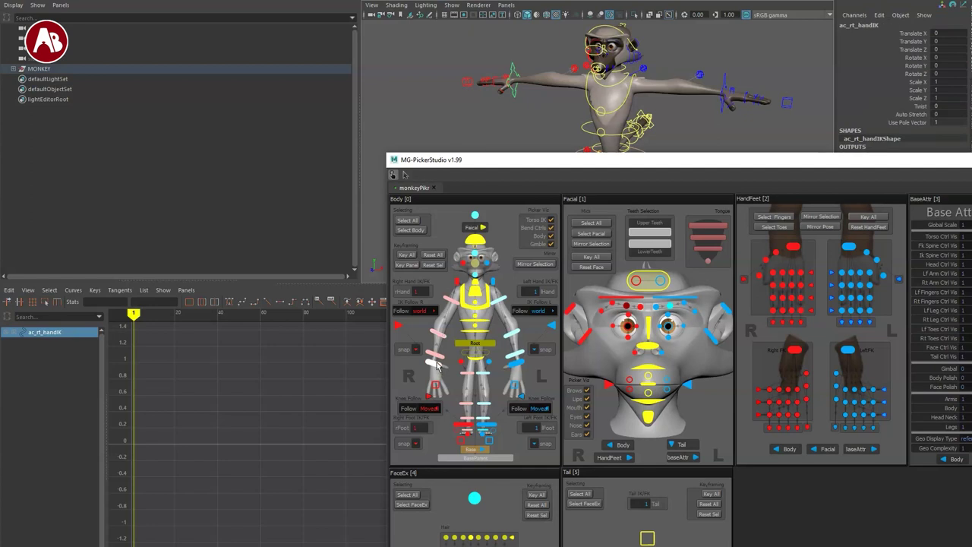
Step: Enlarge the picker's layout and examine its Body, Facial, HandFeet, BaseAttr and Tail sections through their navigation links
left_click_drag(499, 173, 168, 32)
middle_click_drag(312, 249, 301, 265, "alt")
right_click_drag(432, 316, 258, 197, "alt")
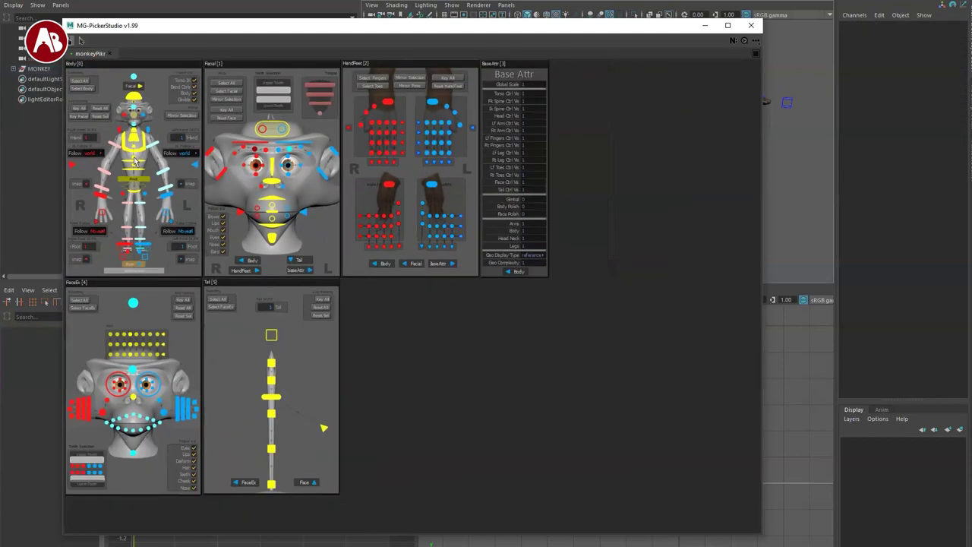
scroll(134, 91, "up", 3)
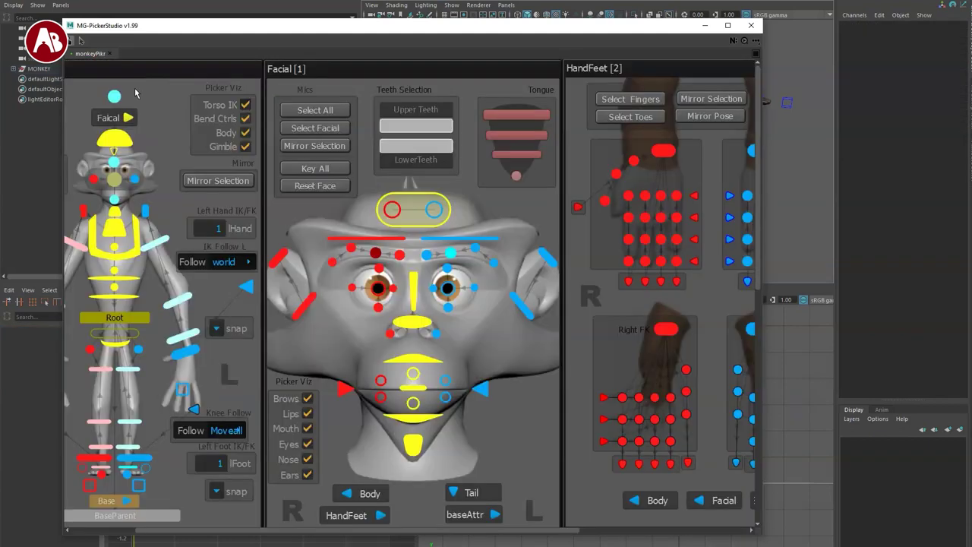
left_click(348, 492)
left_click(430, 512)
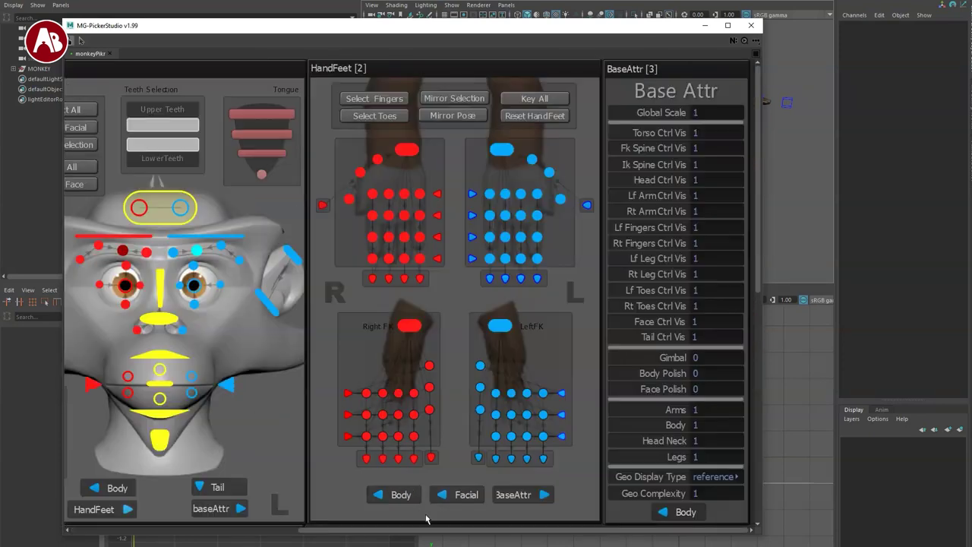
left_click(465, 495)
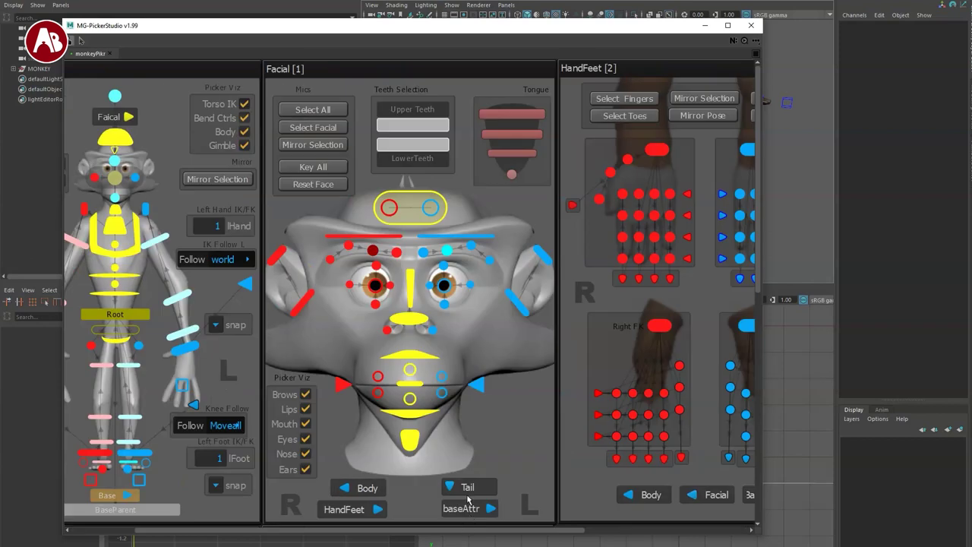
left_click(465, 488)
left_click(357, 500)
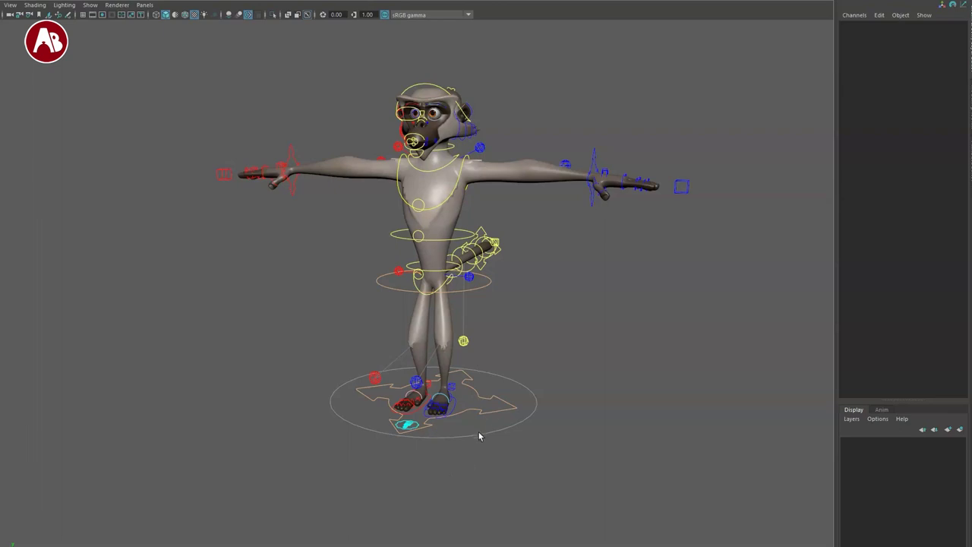
Step: Try moving the whole monkey rig with the outermost base parent control under its feet, and undo the move
left_click_drag(476, 458, 479, 460)
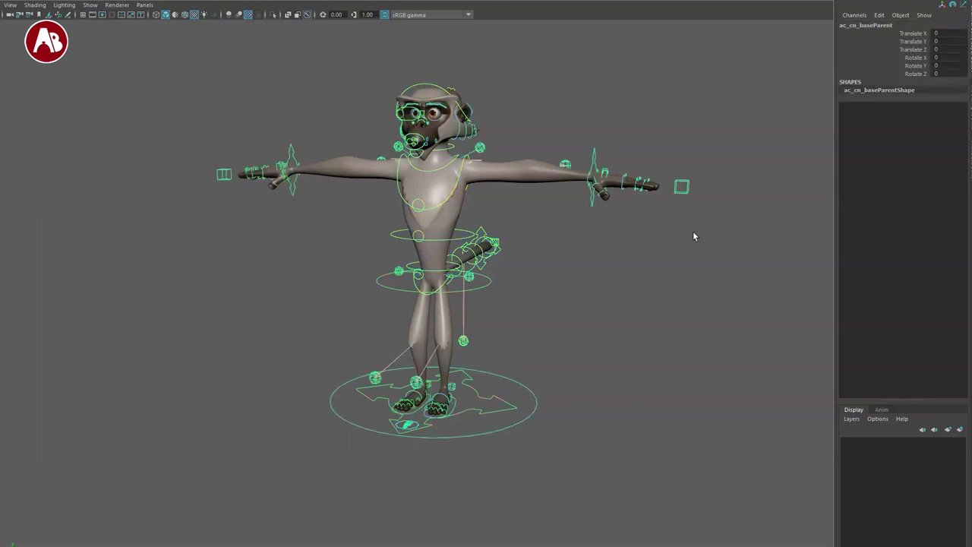
key("w")
left_click_drag(435, 397, 395, 405)
key("ctrl+z")
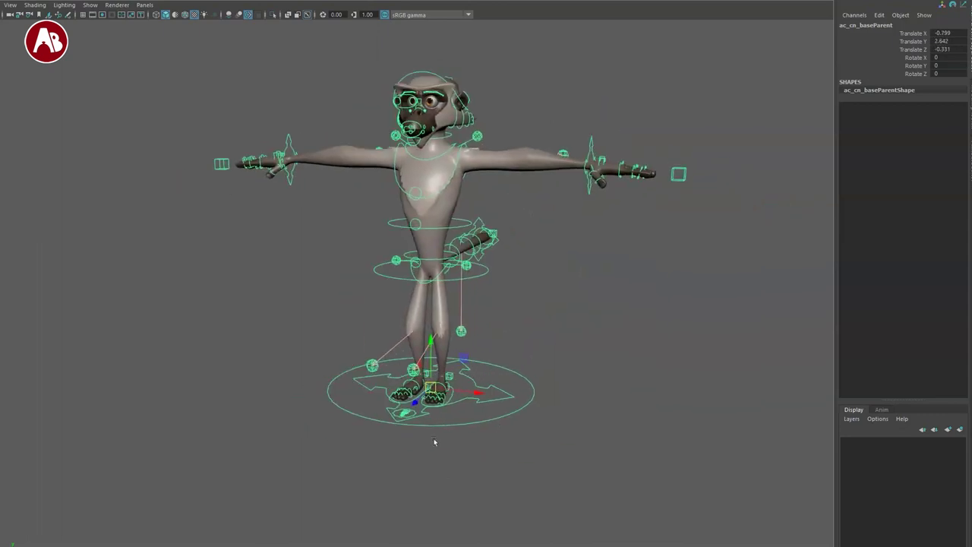
Step: Select the base circle control, switch the view to wireframe and set Geo Complexity to 0
left_click(502, 421)
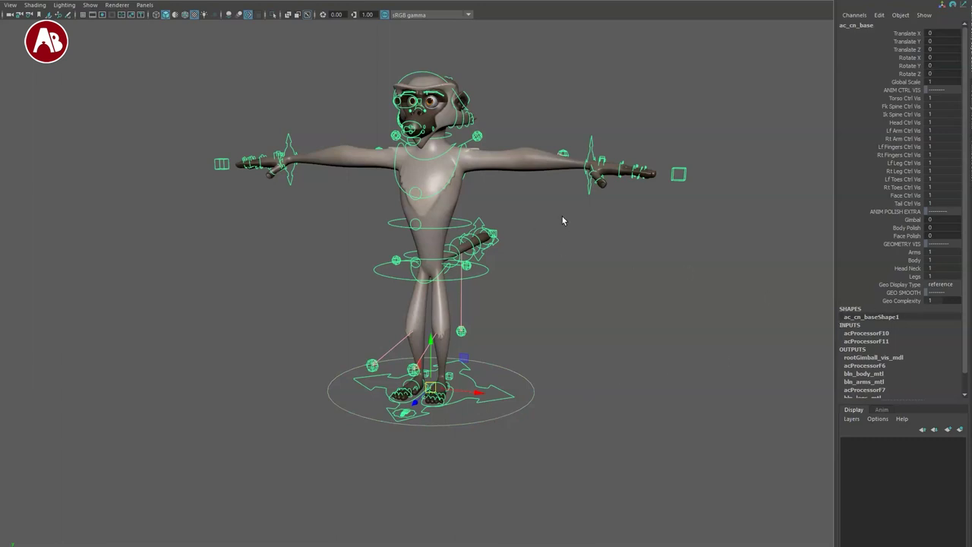
key("4")
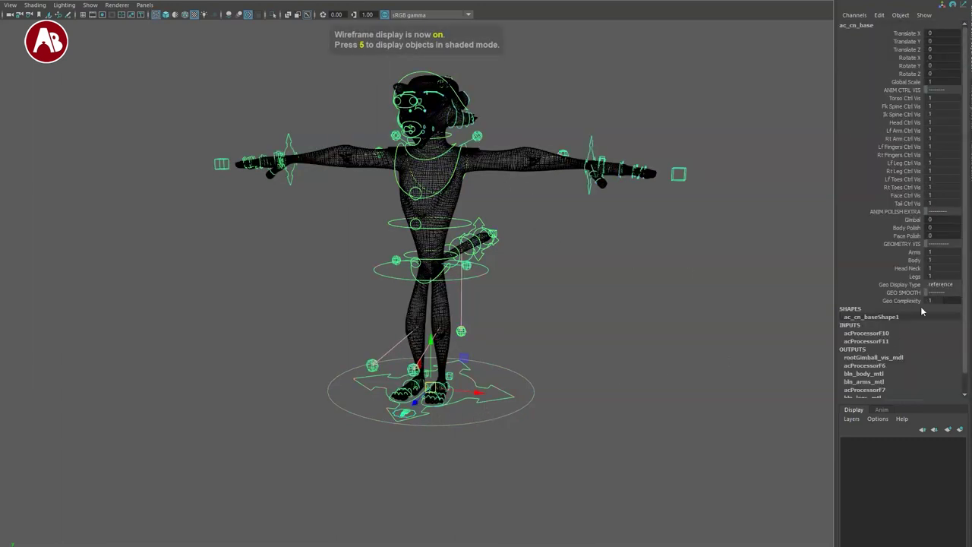
left_click(914, 302)
left_click(933, 301)
type("0")
key("Return")
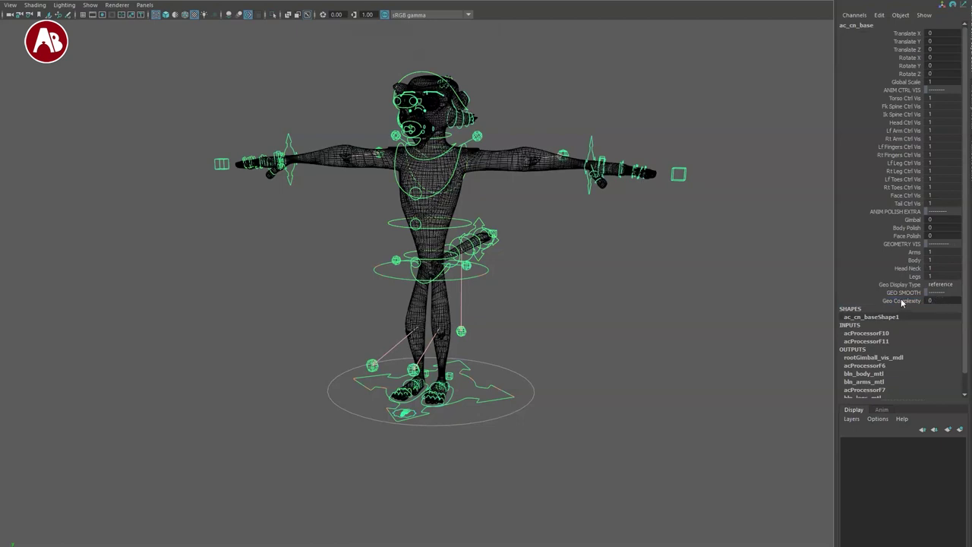
Step: Try sliding the Geo Complexity value, and return the monkey to textured shading with the base control selected
left_click(904, 302)
middle_click_drag(746, 320, 924, 361)
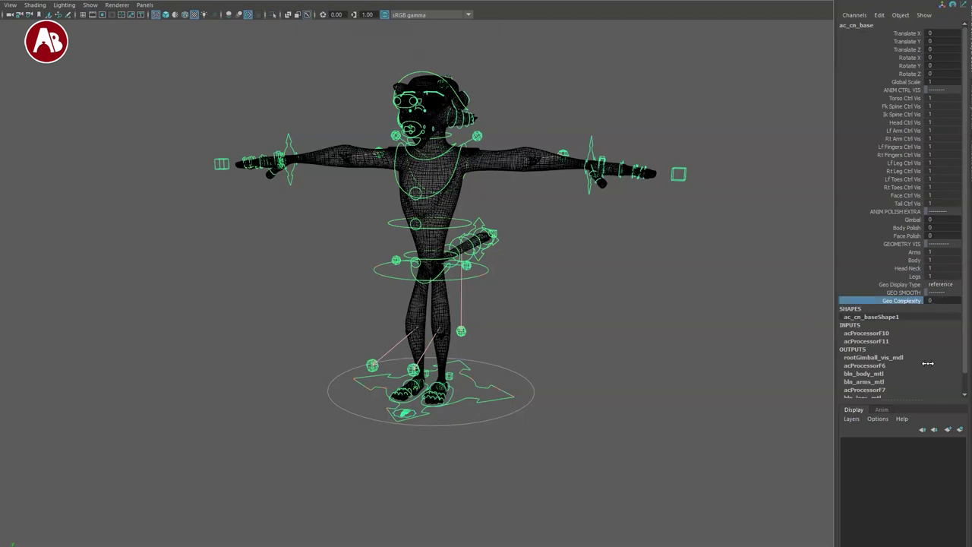
middle_click_drag(723, 342, 824, 381)
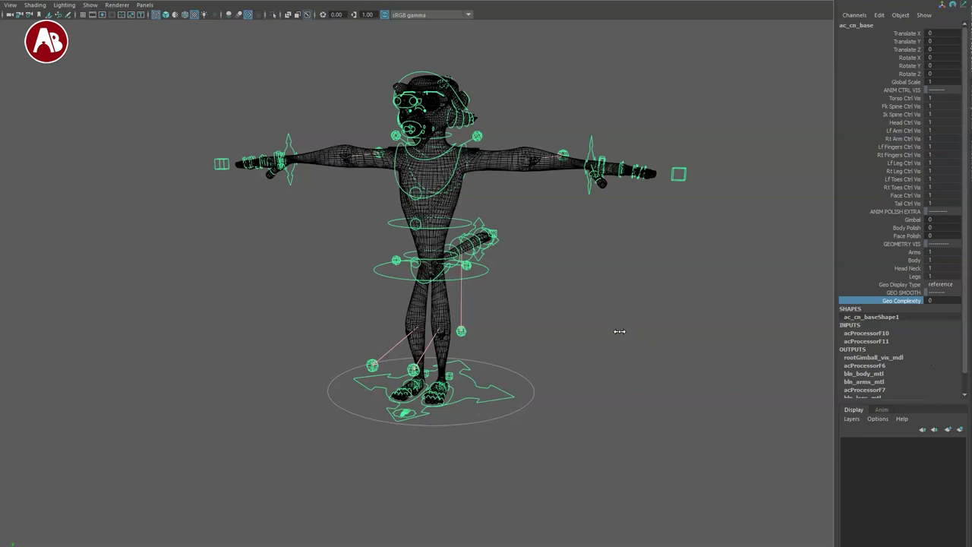
left_click(562, 411)
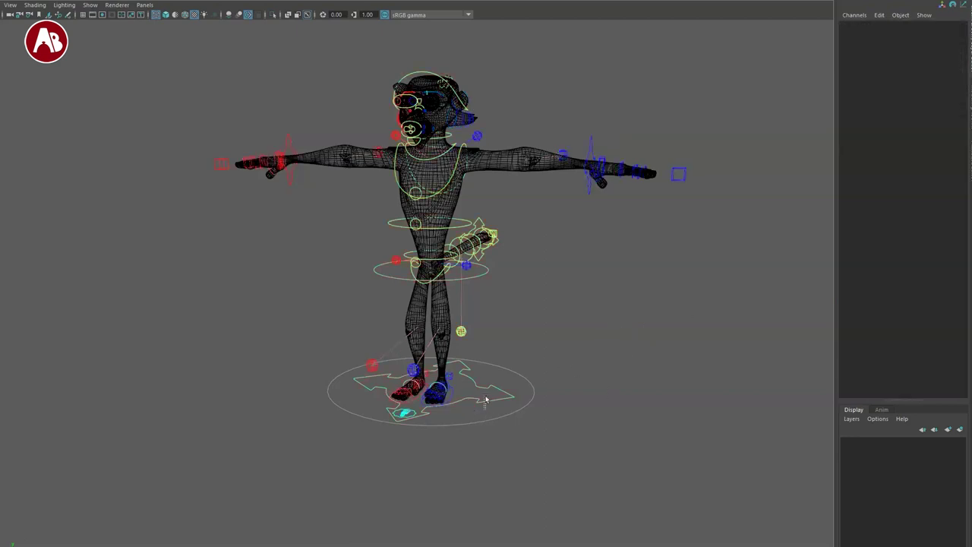
left_click(486, 401)
key("6")
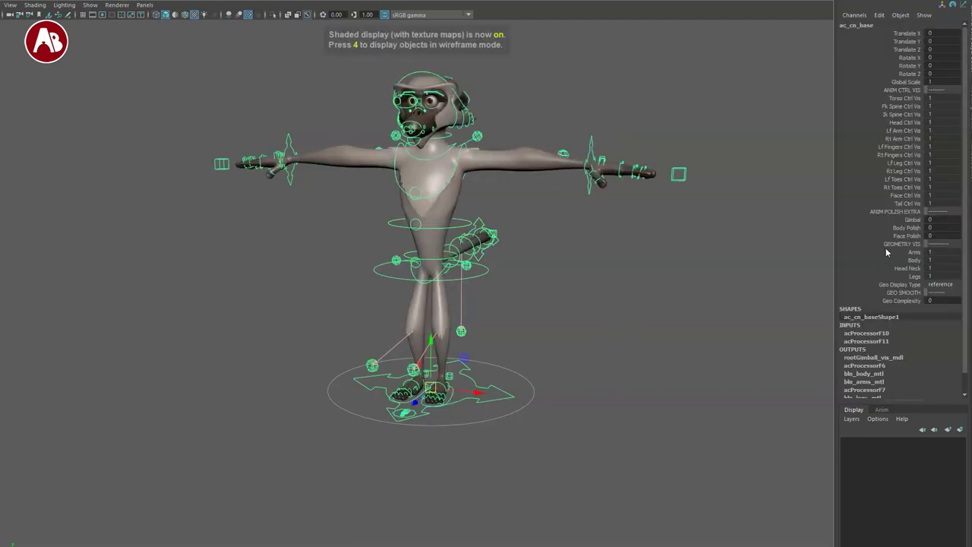
Step: Try hiding the Arms, Body, Head Neck and Legs geometry one at a time from the base control, undoing each change
left_click(902, 253)
middle_click_drag(776, 301, 681, 286)
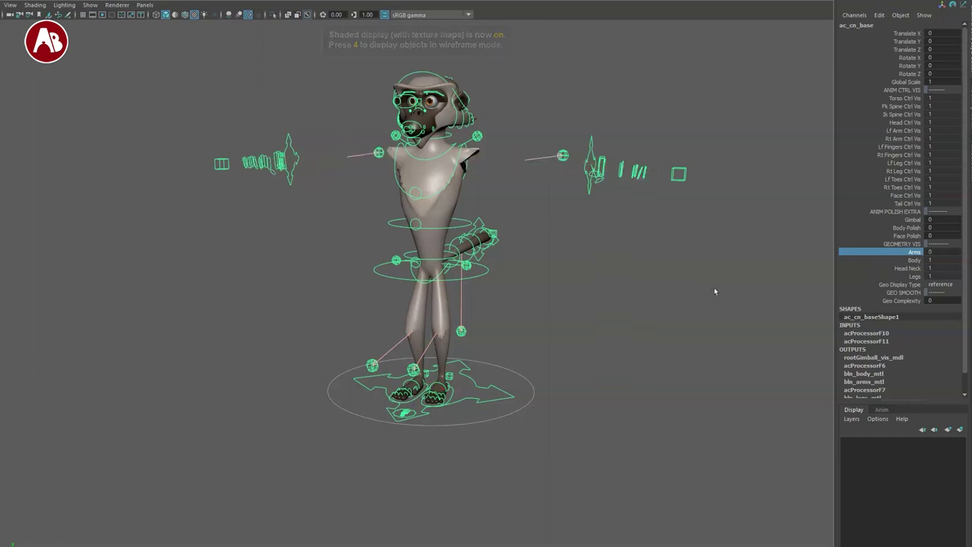
key("ctrl+z")
left_click(896, 262)
middle_click_drag(775, 266, 708, 264)
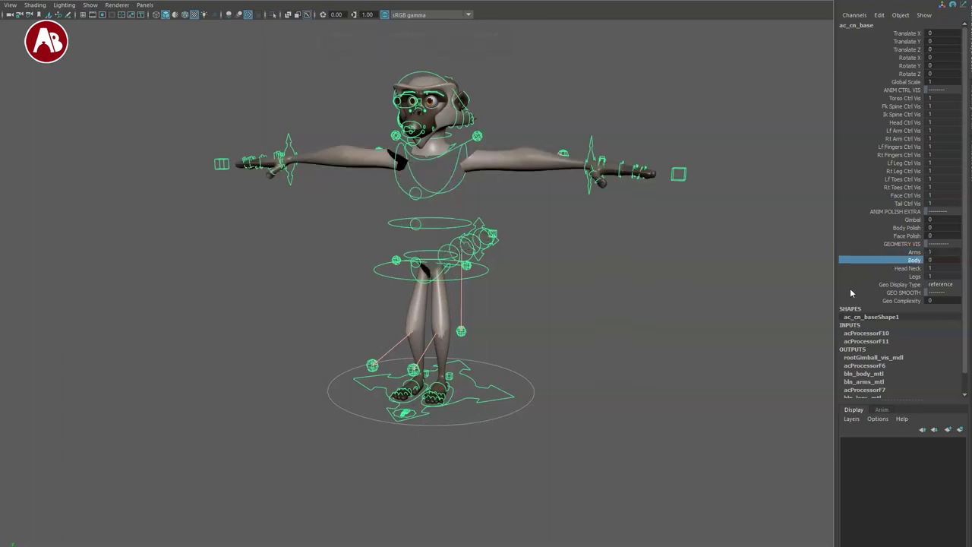
key("ctrl+z")
left_click(891, 269)
middle_click_drag(817, 271, 717, 246)
key("ctrl+z")
left_click(889, 278)
key("ctrl+z")
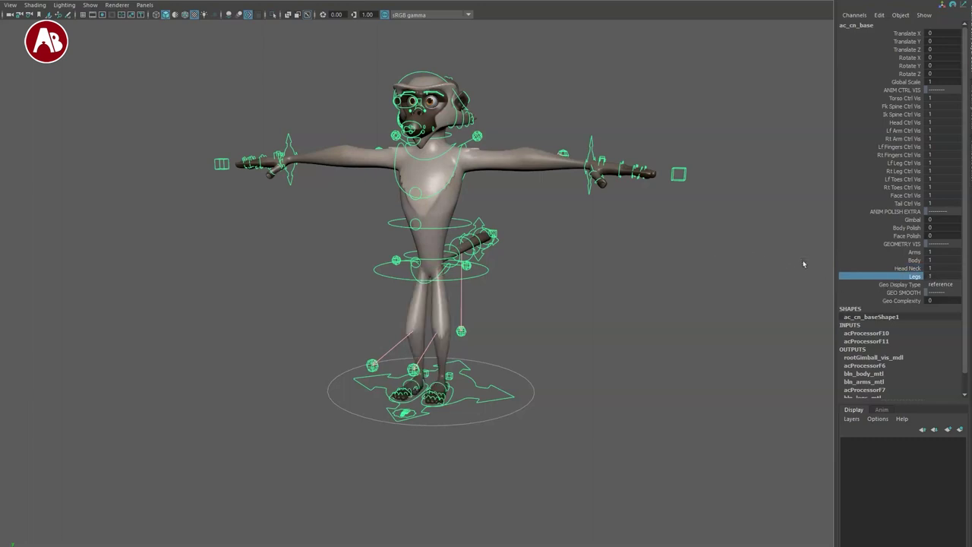
Step: Try the base control's Gimbal and Body Polish options, and restore both to off
left_click_drag(891, 220, 880, 238)
left_click(883, 235)
middle_click_drag(414, 181, 484, 331, "alt")
right_click_drag(484, 331, 706, 497, "alt")
middle_click_drag(706, 497, 357, 371, "alt")
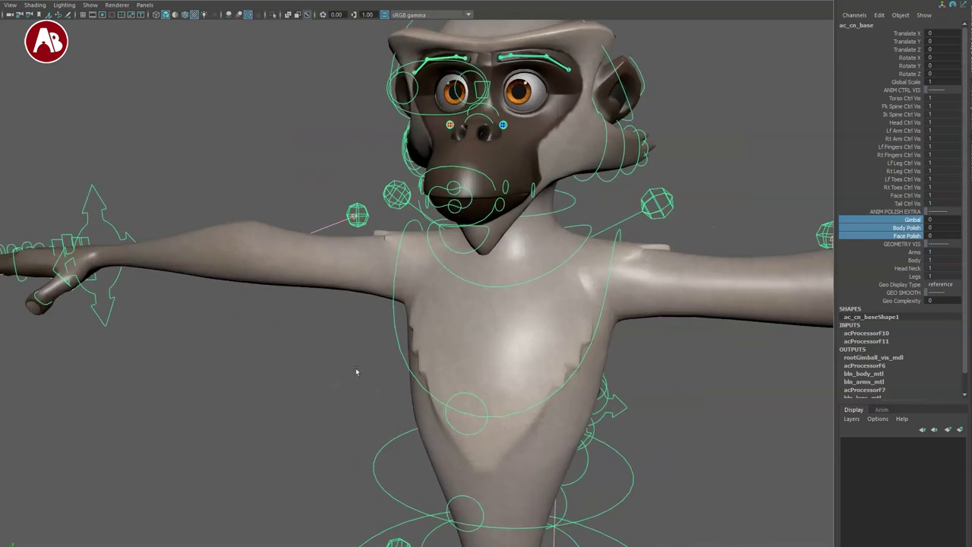
left_click(881, 221)
middle_click_drag(761, 189, 787, 222)
key("ctrl+z")
left_click(884, 227)
middle_click_drag(702, 175, 786, 242)
Step: Show the extra facial controls by setting the base control's Face Polish to 1
left_click(874, 236)
middle_click_drag(313, 253, 409, 295)
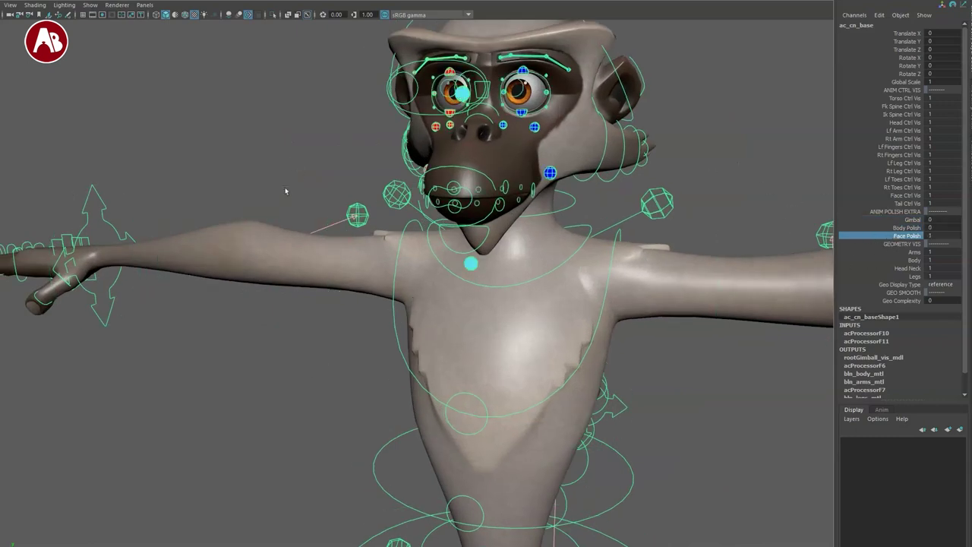
right_click_drag(293, 165, 372, 167, "alt")
middle_click_drag(372, 168, 349, 382, "alt")
right_click_drag(349, 382, 365, 380, "alt")
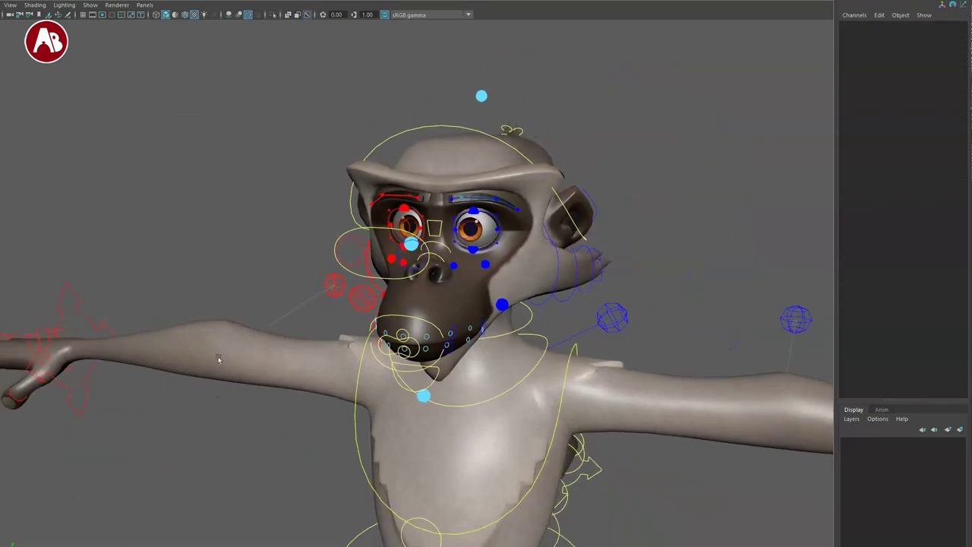
Step: Examine the facial polish controls and the full-body controls of the monkey rig from several angles
right_click_drag(289, 357, 310, 364, "alt")
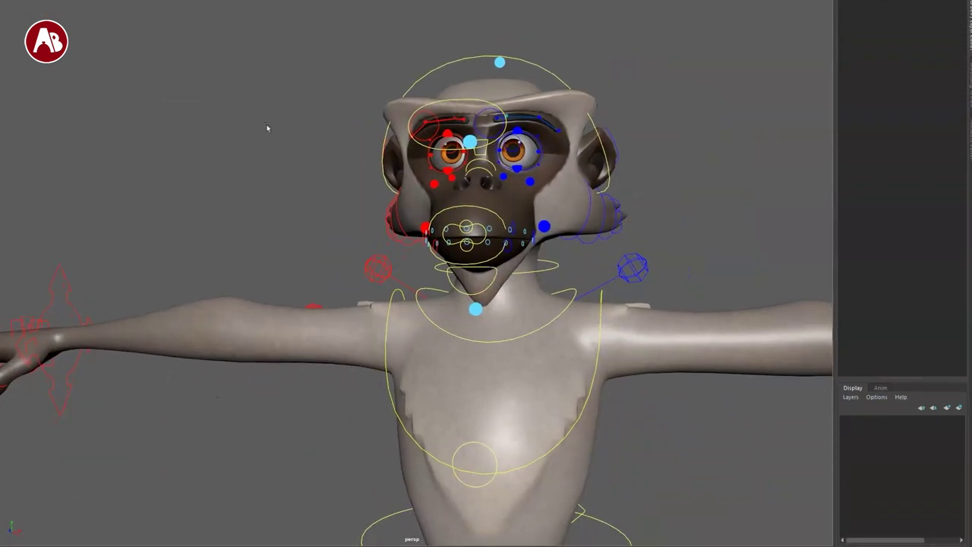
left_click_drag(368, 308, 365, 310, "alt")
left_click_drag(335, 366, 413, 390, "alt")
right_click_drag(413, 391, 314, 263, "alt")
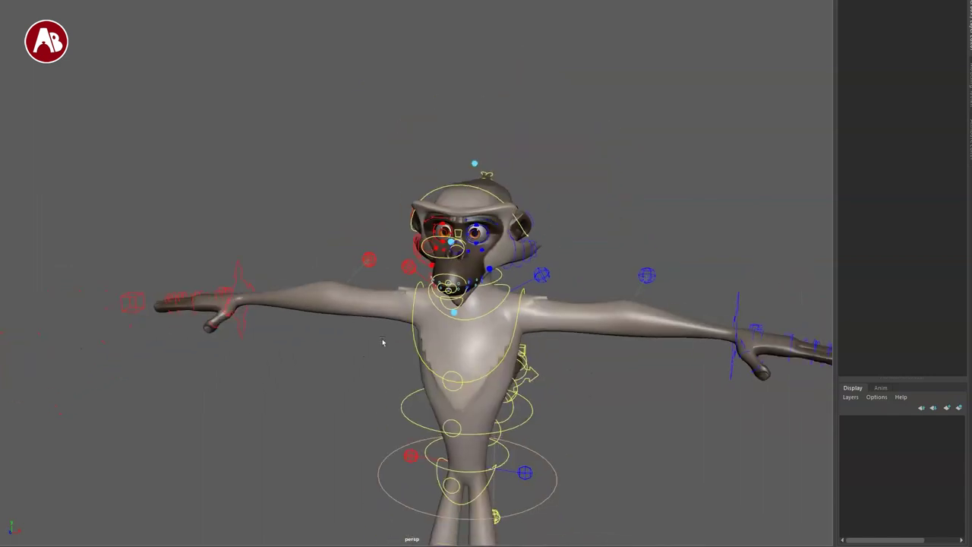
left_click_drag(376, 376, 351, 328, "alt")
middle_click_drag(351, 328, 329, 215, "alt")
right_click_drag(330, 215, 319, 266, "alt")
middle_click_drag(319, 266, 332, 325, "alt")
mouse_move(332, 326)
left_mouse_down("alt")
mouse_move(567, 323)
mouse_move(521, 339)
mouse_move(273, 340)
mouse_move(328, 329)
left_mouse_up("alt")
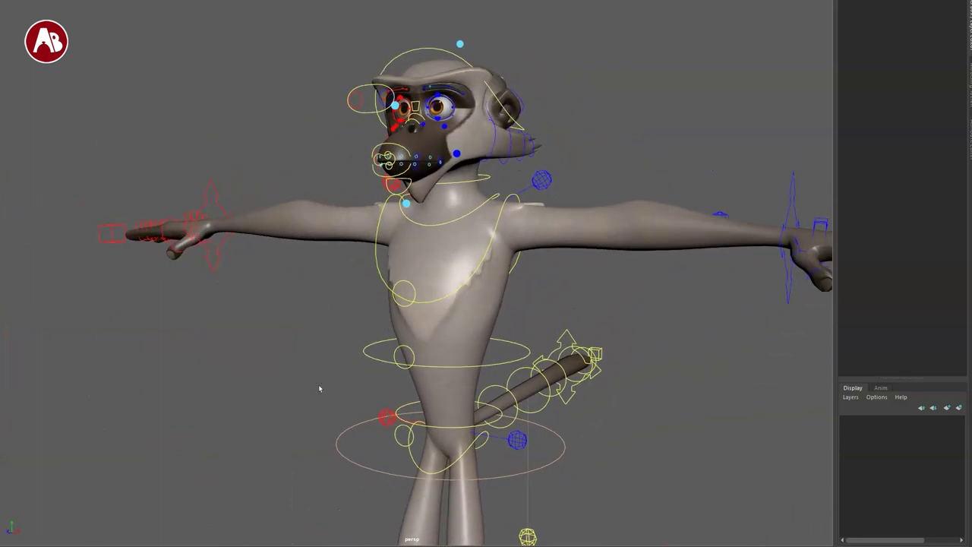
right_click_drag(369, 402, 258, 315, "alt")
middle_click_drag(259, 316, 215, 152, "alt")
right_click_drag(332, 373, 310, 378, "alt")
middle_click_drag(311, 379, 373, 539, "alt")
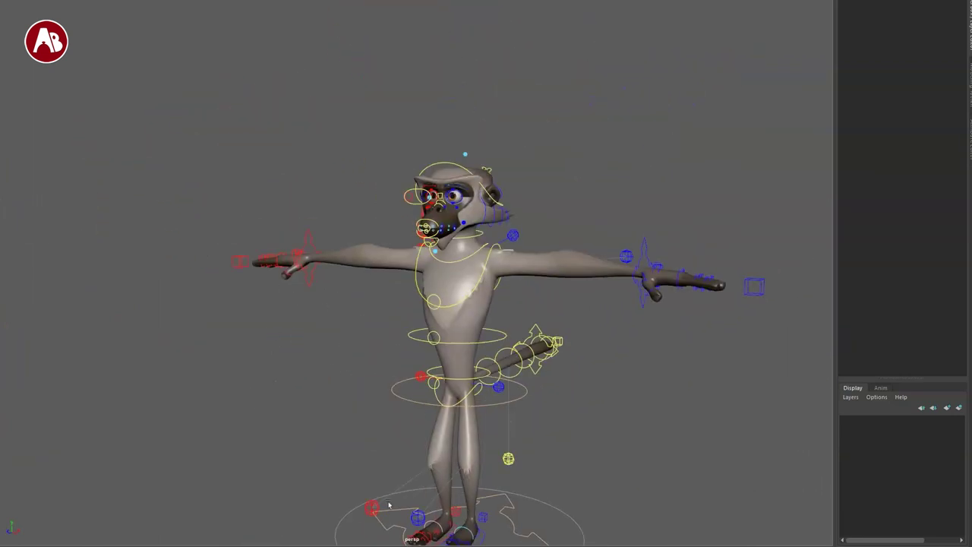
Step: Select the left upper-lip points in the picker's extra face section and examine the matching lip controls on the rig
left_click_drag(0, 23, 364, 0)
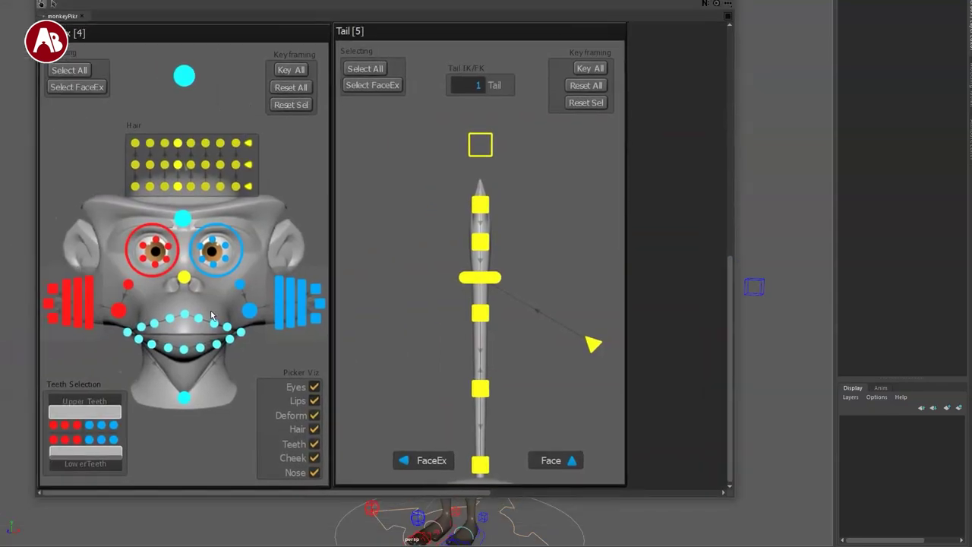
left_click_drag(181, 327, 206, 300)
left_click_drag(212, 6, 0, 32)
middle_click_drag(387, 337, 384, 349, "alt")
right_click_drag(384, 349, 524, 395, "alt")
middle_click_drag(524, 395, 381, 447, "alt")
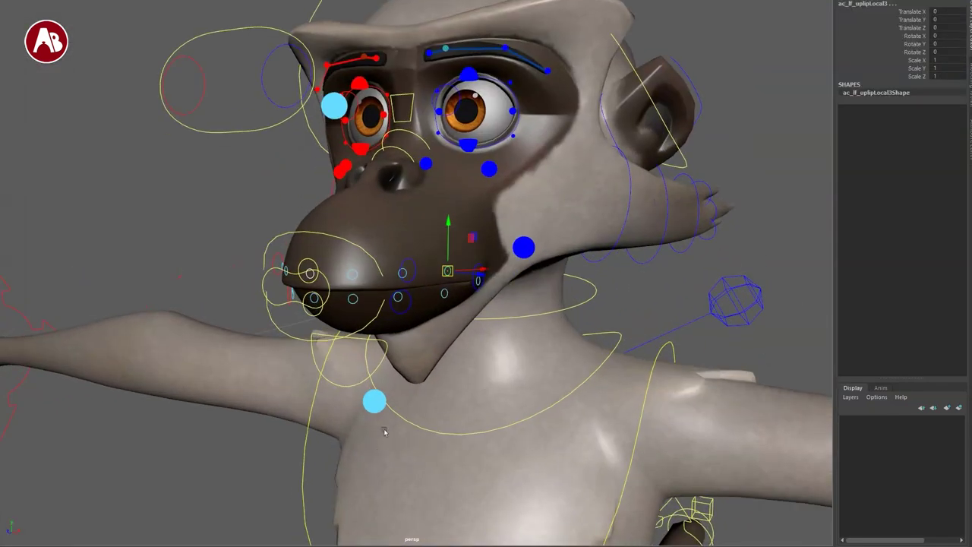
right_click_drag(381, 447, 372, 400, "alt")
middle_click_drag(371, 400, 368, 420, "alt")
left_click_drag(368, 410, 391, 363, "alt")
right_click_drag(391, 363, 447, 437, "alt")
middle_click_drag(448, 437, 427, 391, "alt")
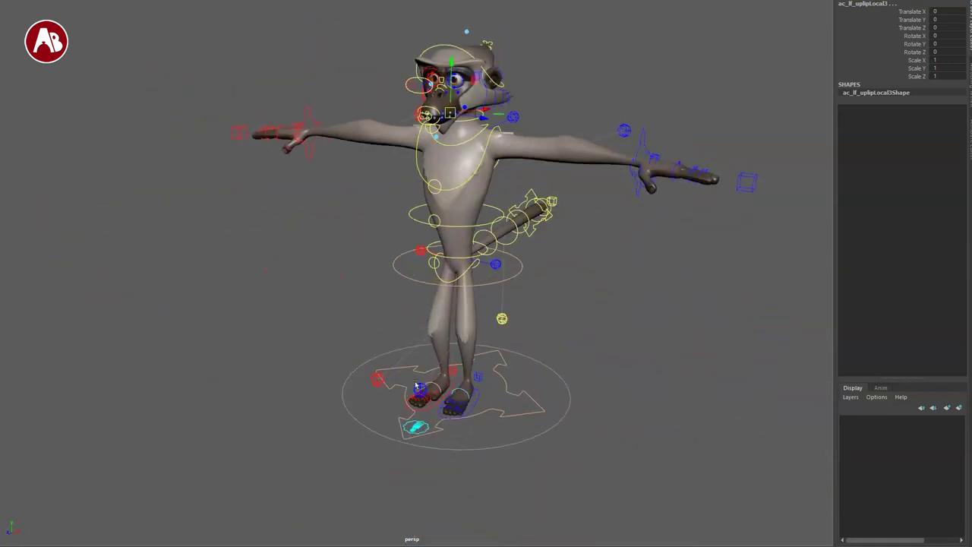
Step: Try toggling the base control's range of animation control visibility attributes
left_click(507, 422)
left_click_drag(887, 78, 895, 196)
middle_click_drag(676, 353, 798, 217)
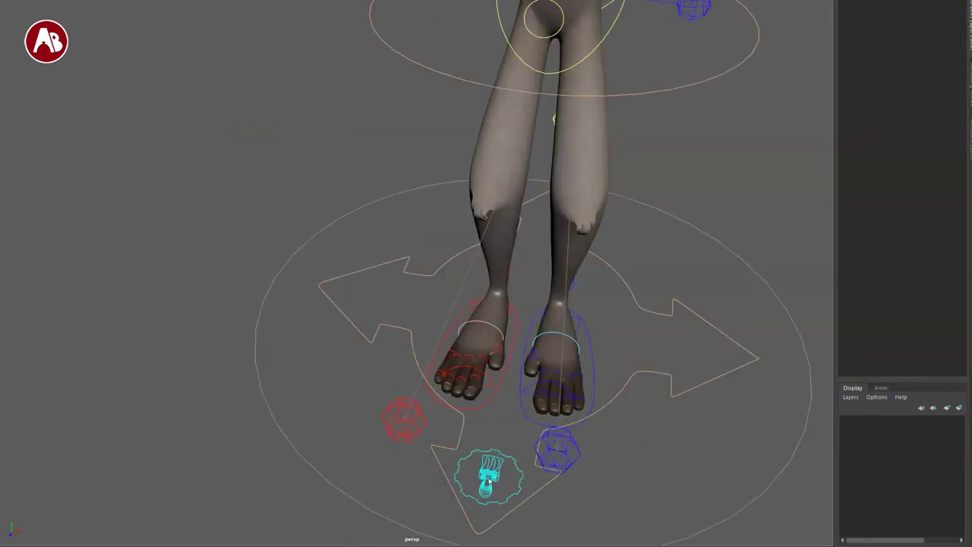
Step: Select the RGB brush control in front of the feet and set its Skin Shader to Custom
left_click(489, 480)
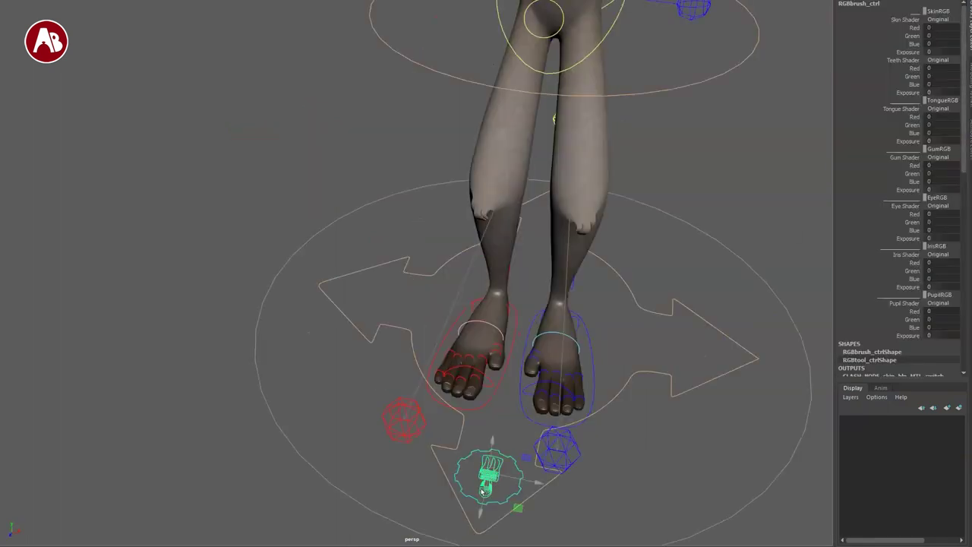
right_click_drag(500, 190, 395, 269, "alt")
middle_click_drag(395, 269, 479, 321, "alt")
right_click_drag(479, 321, 448, 307, "alt")
mouse_move(448, 308)
left_mouse_down("alt")
mouse_move(414, 297)
mouse_move(444, 294)
left_mouse_up("alt")
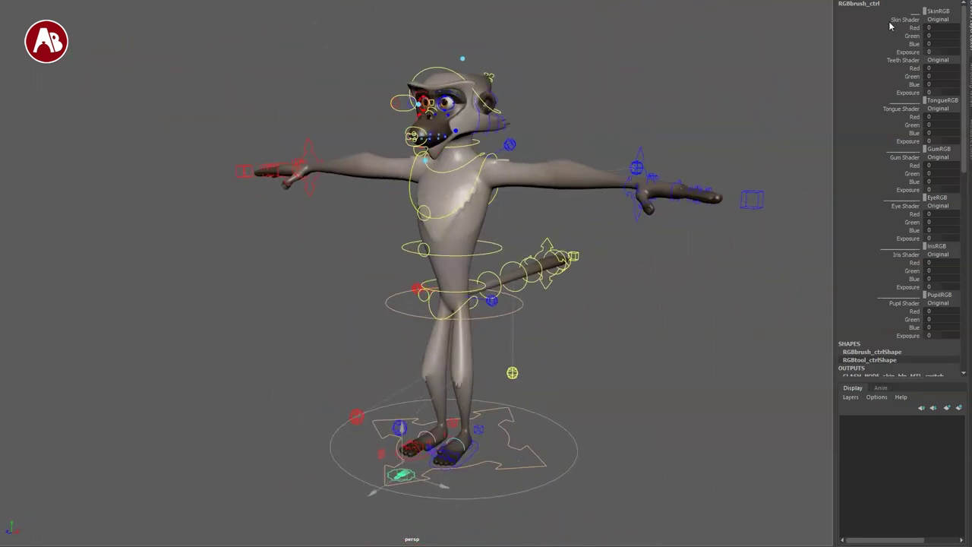
left_click(939, 19)
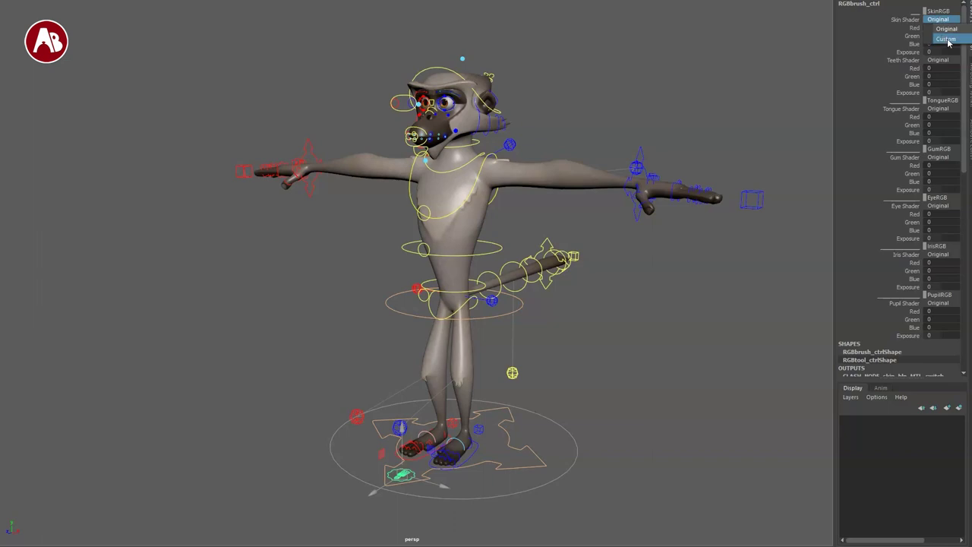
left_click(947, 39)
Step: Try recolouring the monkey's skin with Red 7.5, Green 6.2 and Exposure -1.8
left_click(909, 28)
middle_click_drag(639, 88, 670, 104)
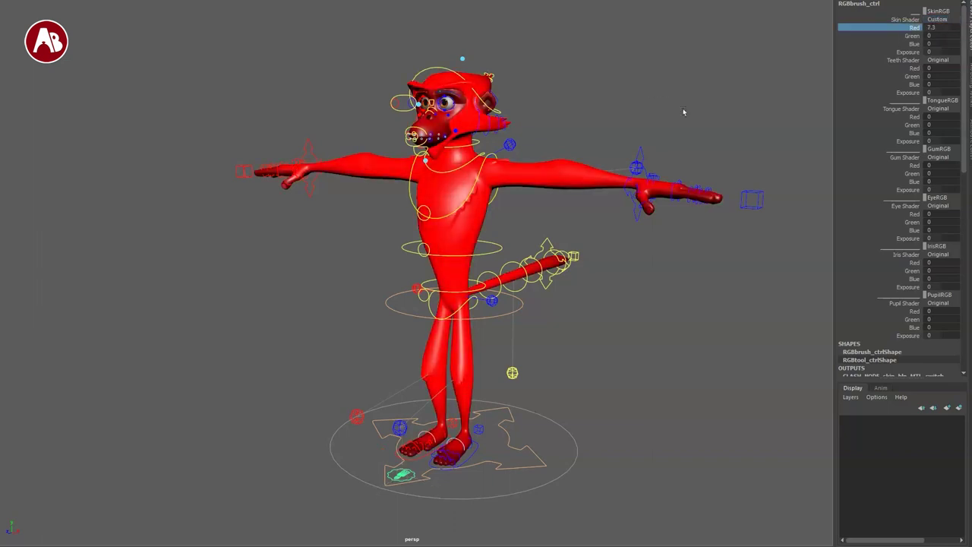
middle_click_drag(769, 77, 755, 92)
left_click(889, 45)
left_click(903, 52)
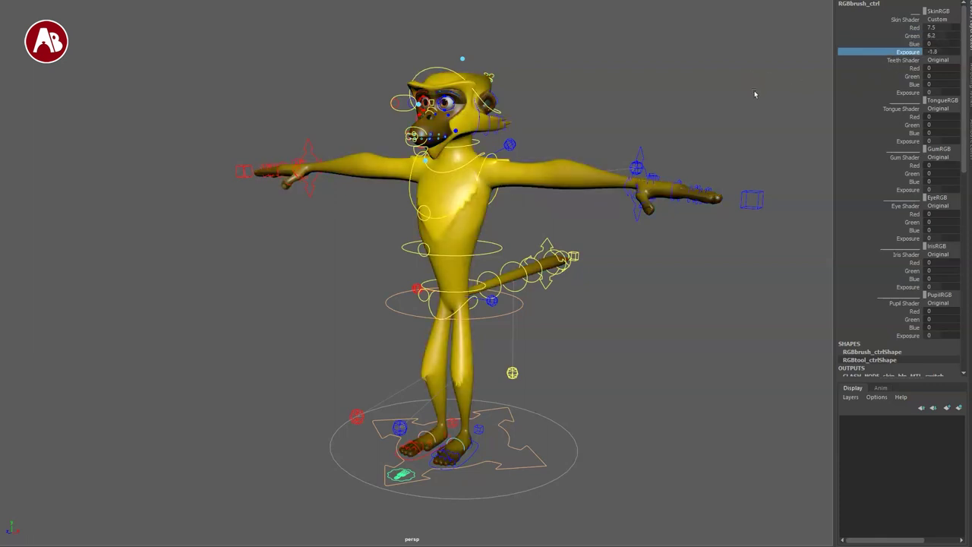
Step: Look through the RGB brush control's Tongue, Eye, Iris and Pupil shader settings
left_click(884, 110)
left_click(886, 200)
left_click(887, 250)
left_click(886, 303)
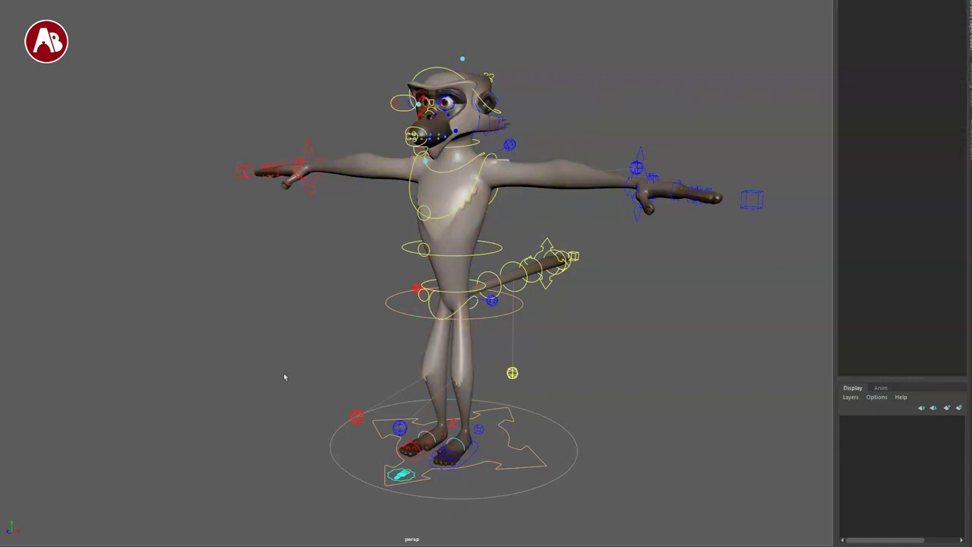
Step: Select the IK control around the monkey's left foot
middle_click_drag(284, 376, 262, 237, "alt")
right_click_drag(262, 237, 449, 371, "alt")
left_click_drag(450, 370, 453, 406, "alt")
middle_click_drag(477, 338, 483, 330, "alt")
right_click_drag(483, 330, 460, 342, "alt")
mouse_move(495, 407)
left_mouse_down("alt")
mouse_move(475, 360)
mouse_move(492, 388)
left_mouse_up("alt")
left_click(528, 366)
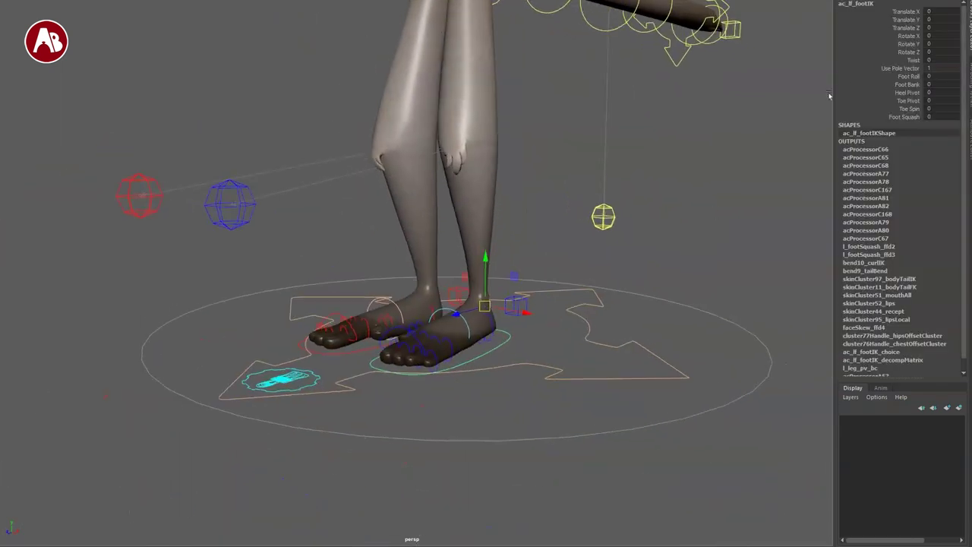
Step: Try the left foot IK control's Foot Bank in both directions, undoing each change
left_click(880, 83)
mouse_move(727, 132)
middle_mouse_down()
mouse_move(744, 143)
mouse_move(704, 135)
mouse_move(733, 144)
middle_mouse_up()
key("ctrl+z")
left_click(871, 83)
middle_click_drag(816, 101, 862, 70)
key("ctrl+z")
Step: Try swivelling the left foot with its Heel Pivot attribute, and undo the change
left_click(870, 92)
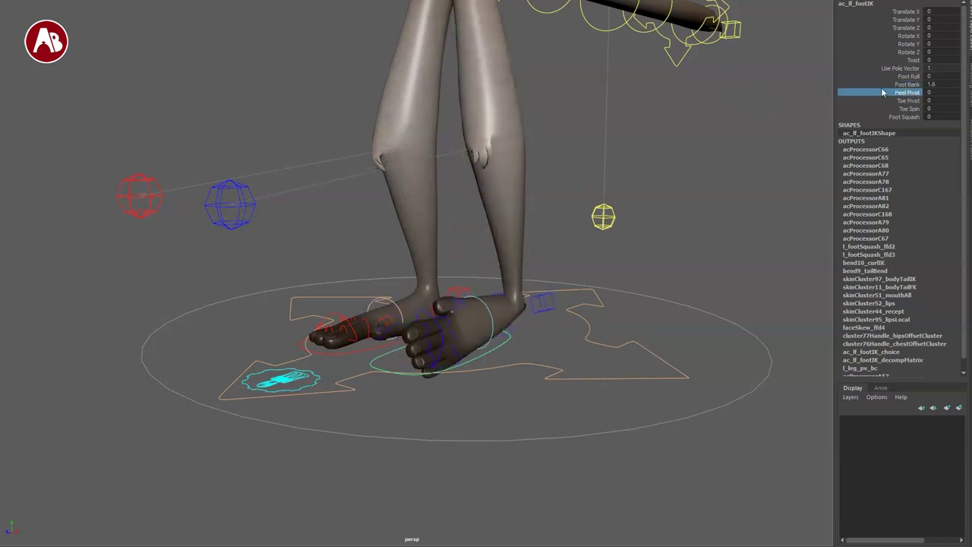
key("ctrl+z")
middle_click_drag(801, 107, 883, 100)
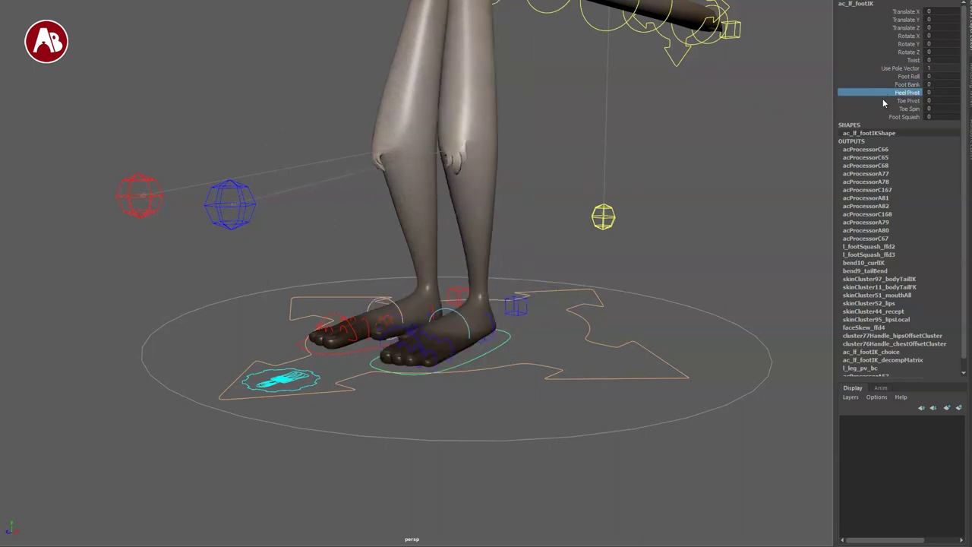
middle_click_drag(773, 112, 888, 114)
key("ctrl+z")
Step: Try the left foot IK control's Toe Pivot and Foot Squash attributes, undoing each change
left_click(869, 101)
middle_click_drag(771, 116, 791, 119)
key("ctrl+z")
middle_click_drag(787, 158, 971, 159)
key("ctrl+z")
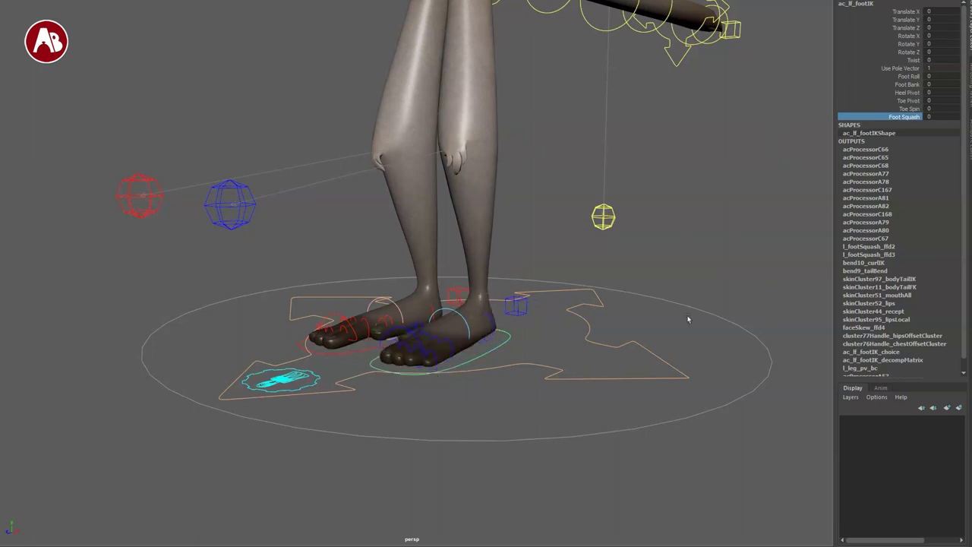
Step: Try moving, rotating and scaling the small control at the left heel, undoing each transformation
right_click_drag(384, 405, 577, 441, "alt")
left_click_drag(577, 440, 484, 377, "alt")
right_click_drag(484, 378, 416, 238, "alt")
left_click_drag(416, 238, 454, 295, "alt")
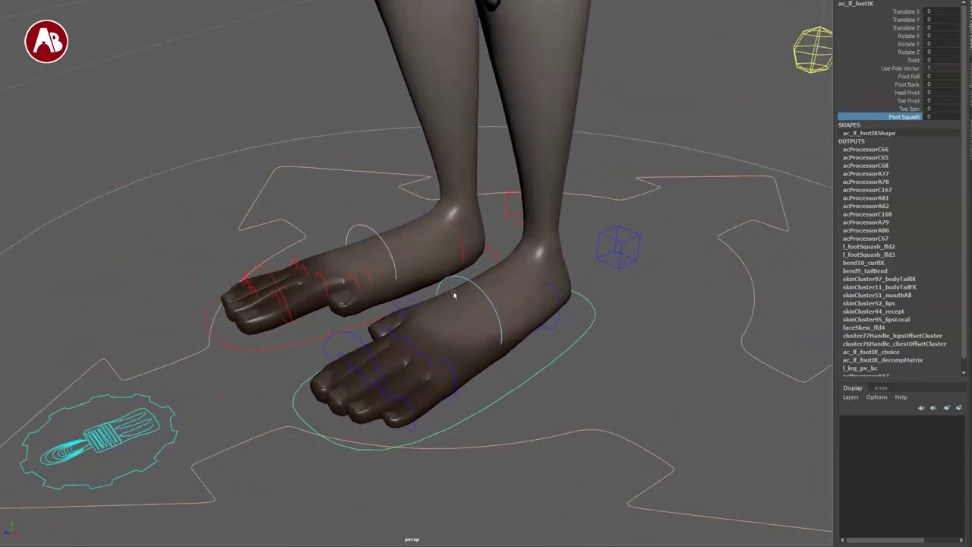
left_click(550, 332)
left_click_drag(551, 307, 543, 332)
key("ctrl+z")
key("e")
key("ctrl+z")
key("r")
key("ctrl+z")
key("q")
Step: Try rotating and moving the left foot's bend control over the instep, undoing both changes
left_click(463, 282)
key("e")
left_click_drag(449, 293, 480, 282)
key("ctrl+z")
left_click_drag(502, 391, 449, 319, "alt")
key("w")
left_click_drag(449, 217, 448, 165)
key("ctrl+z")
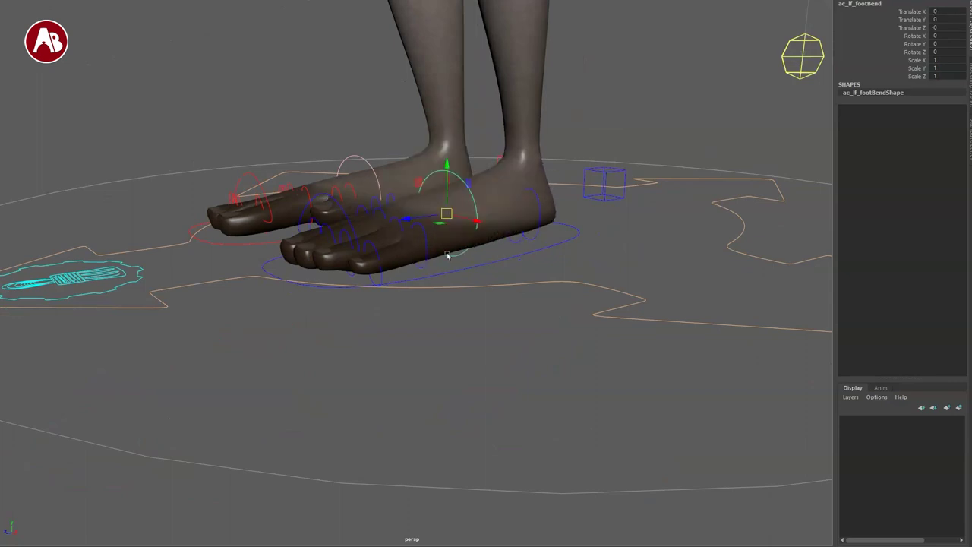
Step: Check the left foot in wireframe, and try rotating its pinky toe control in shaded display, undoing the rotation
key("4")
mouse_move(474, 245)
left_mouse_down("alt")
mouse_move(508, 321)
mouse_move(543, 357)
left_mouse_up("alt")
key("6")
mouse_move(524, 501)
left_mouse_down("alt")
mouse_move(510, 407)
mouse_move(486, 410)
mouse_move(570, 329)
mouse_move(618, 310)
mouse_move(600, 327)
left_mouse_up("alt")
left_click(603, 276)
key("e")
key("ctrl+z")
key("q")
middle_click_drag(542, 363, 495, 394, "alt")
left_click_drag(495, 393, 387, 345, "alt")
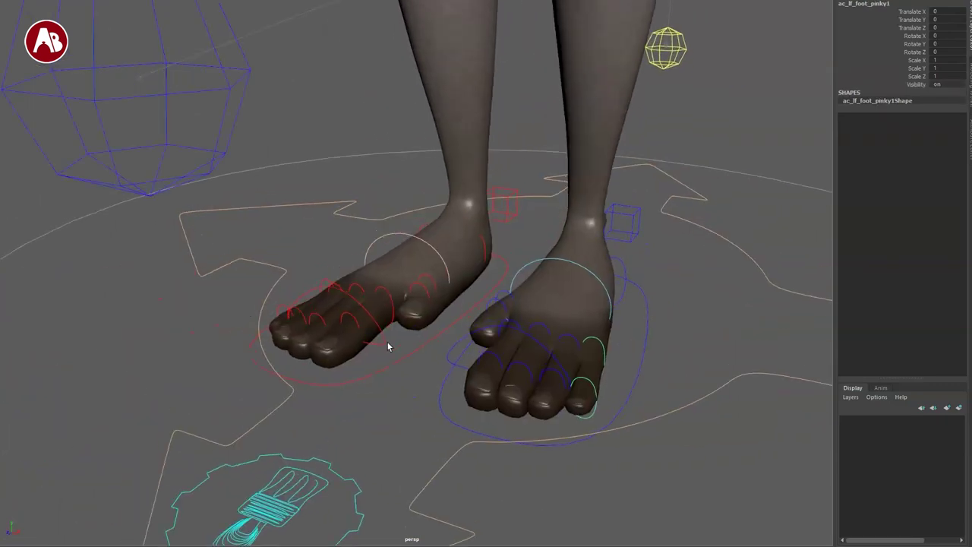
Step: Try rotating the control that arches across the left foot's toes, and undo the rotation
left_click(521, 333)
key("e")
mouse_move(512, 347)
left_mouse_down()
mouse_move(523, 332)
mouse_move(512, 347)
left_mouse_up()
key("ctrl+z")
Step: Select the left leg's settings cube behind the heel
mouse_move(518, 433)
left_mouse_down("alt")
mouse_move(527, 438)
mouse_move(527, 430)
left_mouse_up("alt")
middle_click_drag(540, 441, 500, 422, "alt")
left_click_drag(501, 422, 436, 334, "alt")
left_click(569, 200)
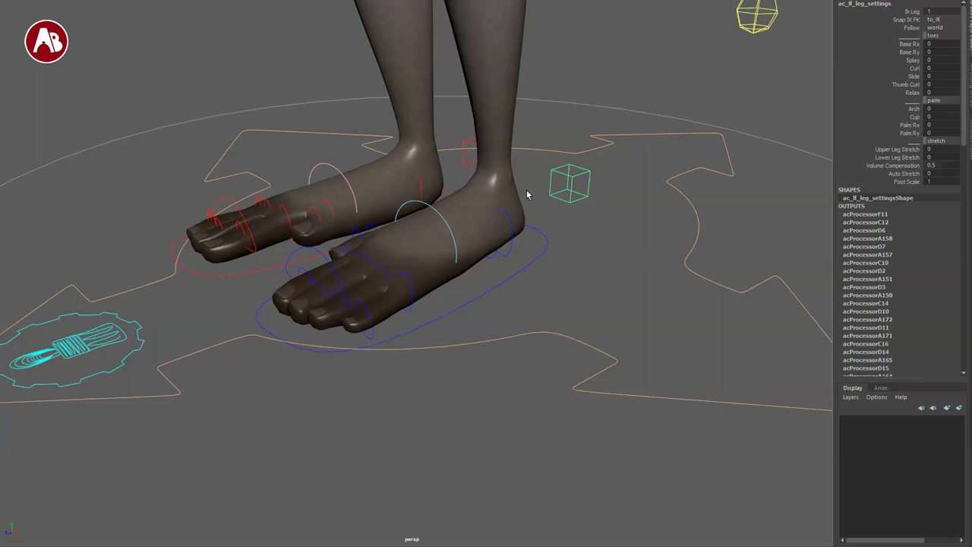
Step: Try the left foot's toe attributes from Base Rx through Curl, undoing each change
left_click(895, 44)
middle_click_drag(676, 177, 734, 181)
key("ctrl+z")
middle_click_drag(742, 80, 814, 134)
key("ctrl+z")
left_click(884, 70)
key("ctrl+z")
Step: Try the left toes' Slide attribute, undoing it, and try a Thumb Curl of about 13.1
left_click(885, 77)
middle_click_drag(780, 99, 843, 141)
key("ctrl+z")
left_click(881, 84)
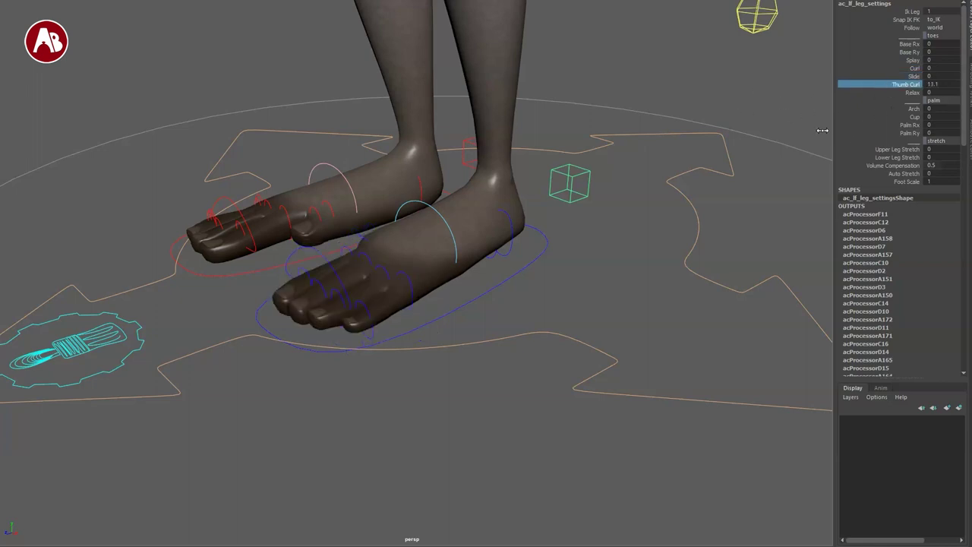
Step: Try relaxing the left toes with a Relax value of about 19.4, and undo the change
left_click(894, 93)
middle_click_drag(893, 93, 873, 151)
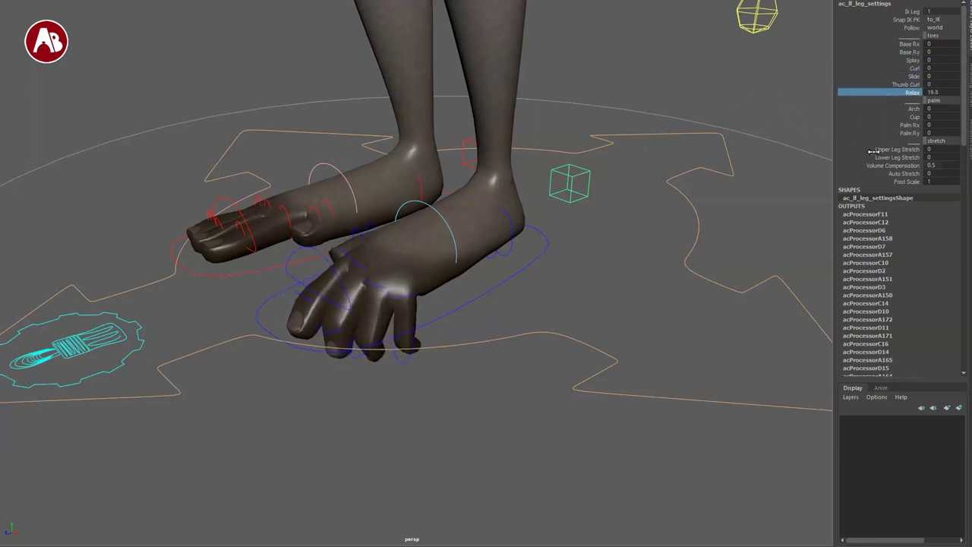
mouse_move(543, 288)
left_mouse_down("alt")
mouse_move(645, 286)
mouse_move(536, 272)
mouse_move(559, 281)
left_mouse_up("alt")
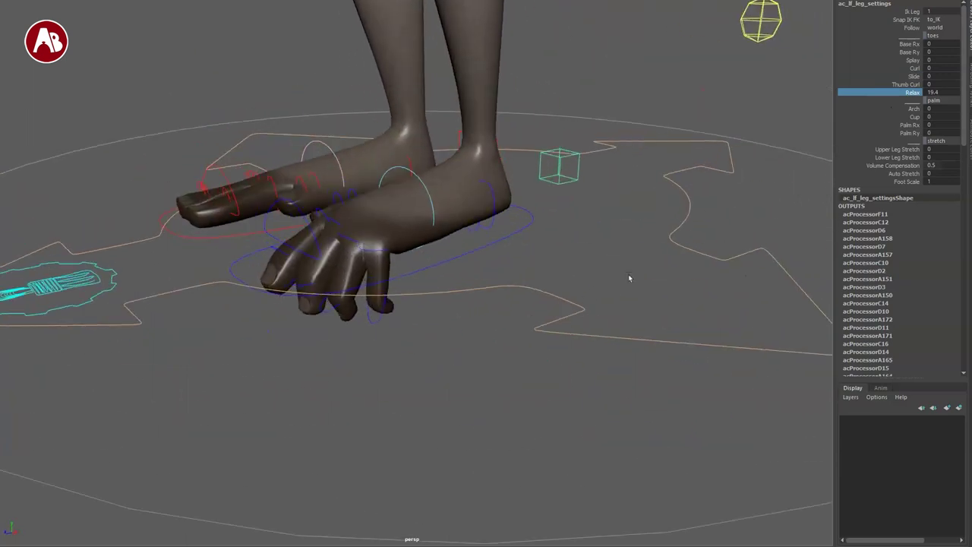
key("ctrl+z")
Step: Try the left foot's Arch and Cup palm attributes, undoing each change
middle_click_drag(741, 180, 829, 174)
key("ctrl+z")
left_click(885, 116)
key("ctrl+z")
Step: Try the left foot's Palm Rx and Palm Ry rotations, undoing each change
middle_click_drag(777, 135, 839, 140)
key("ctrl+z")
left_click(896, 133)
middle_click_drag(752, 143, 787, 141)
key("ctrl+z")
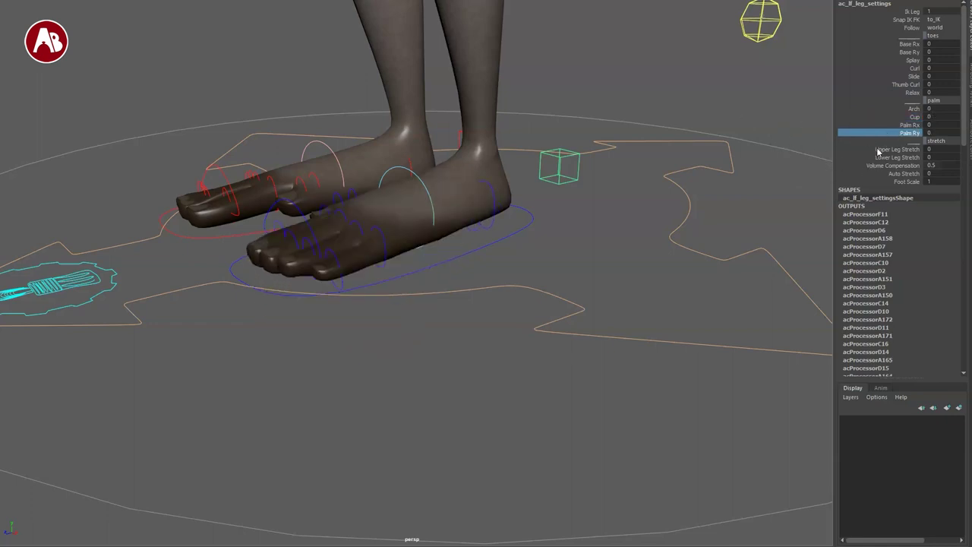
Step: Try the left leg's Upper Leg Stretch and Foot Scale attributes
left_click(877, 152)
middle_click_drag(486, 190, 571, 363, "alt")
right_click_drag(571, 362, 551, 323, "alt")
left_click_drag(552, 324, 575, 313, "alt")
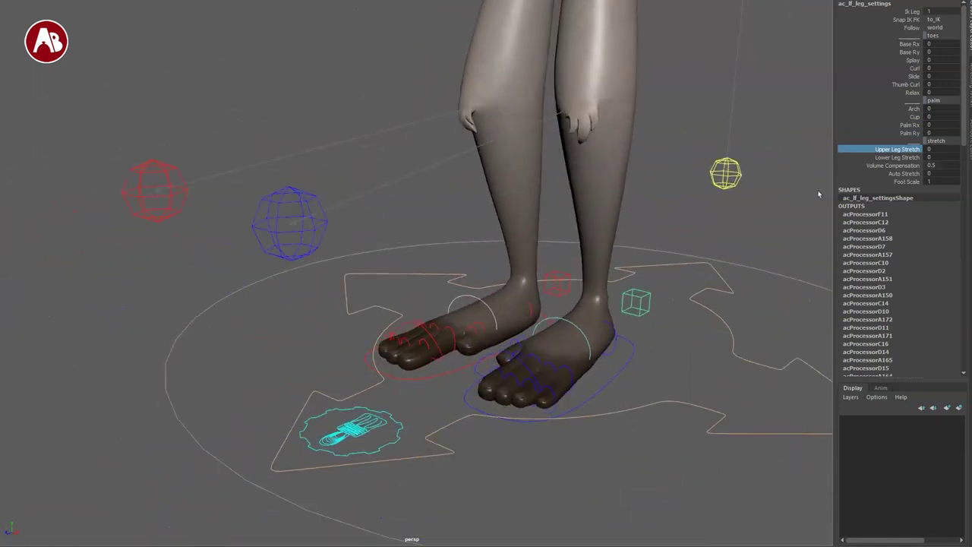
left_click(892, 184)
mouse_move(727, 194)
middle_mouse_down()
mouse_move(721, 200)
mouse_move(733, 199)
middle_mouse_up()
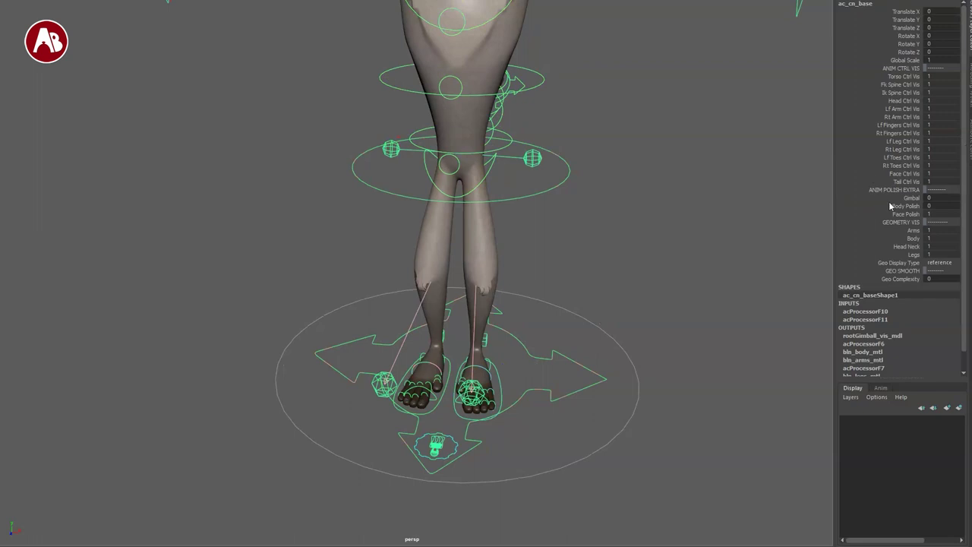
Step: Set the base control's Gimbal and Body Polish attributes to 1 to show the extra controls
middle_click_drag(726, 198, 830, 226)
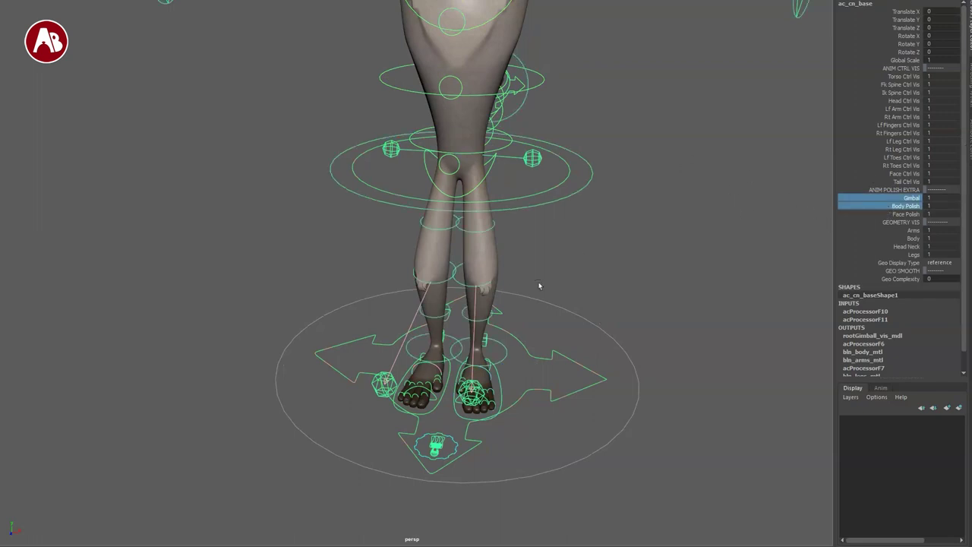
left_click(477, 341)
middle_click_drag(477, 341, 501, 319, "alt")
right_click_drag(501, 319, 562, 300, "alt")
left_click_drag(562, 300, 627, 290, "alt")
Step: Try the left leg's lower bend ring and knee ring controls, undoing the changes
left_click(533, 278)
key("ctrl+z")
key("ctrl+z")
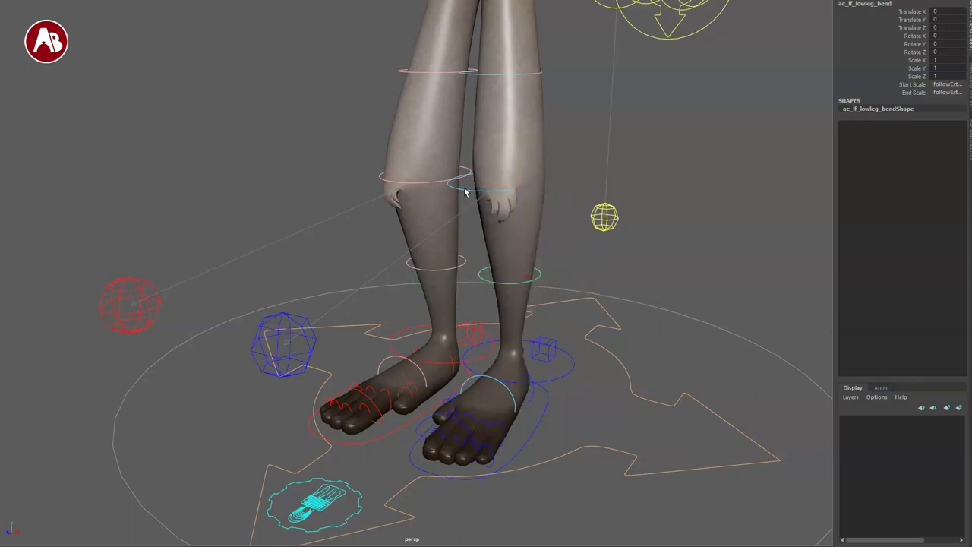
left_click(467, 194)
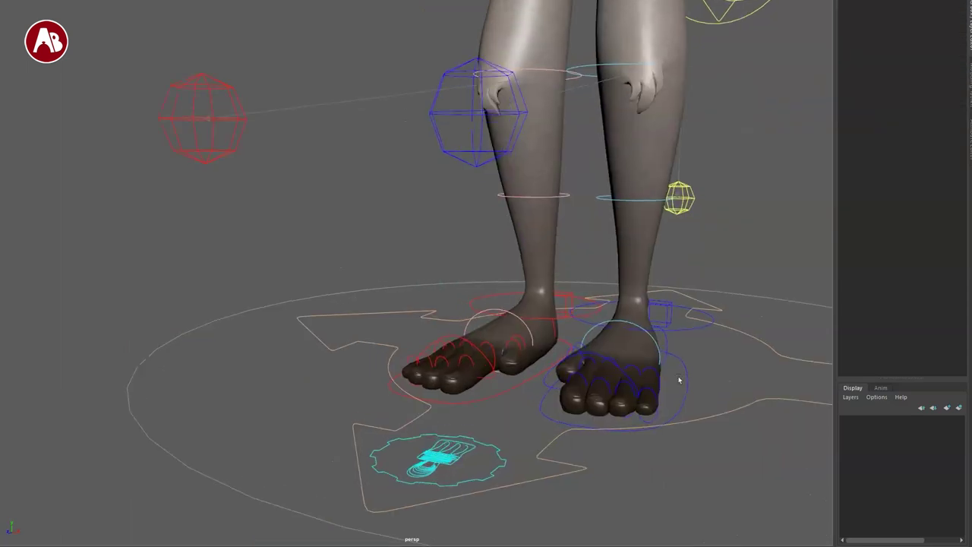
left_click(686, 380)
mouse_move(449, 348)
left_mouse_down("alt")
mouse_move(432, 332)
mouse_move(529, 351)
mouse_move(431, 347)
left_mouse_up("alt")
left_click(460, 311)
right_click_drag(459, 310, 457, 277, "alt")
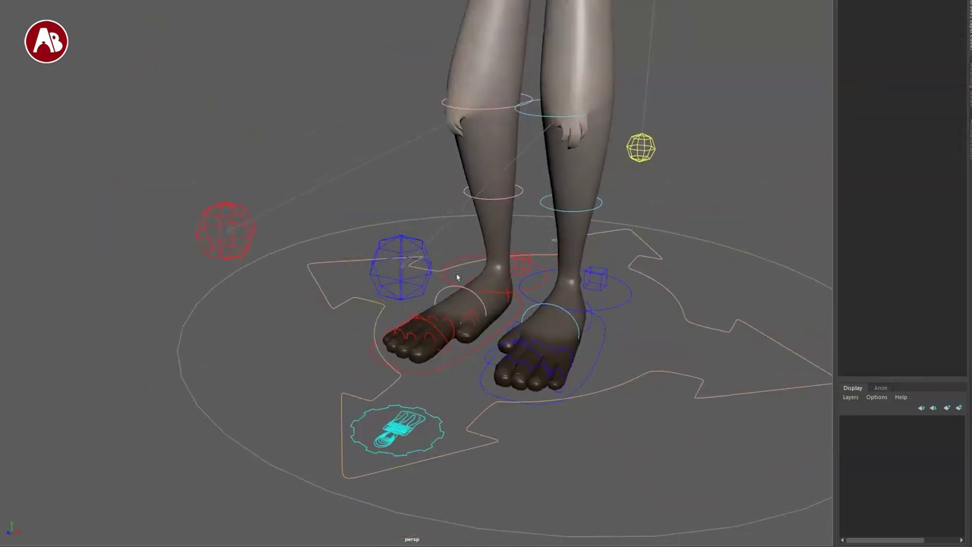
left_click_drag(455, 353, 471, 394, "alt")
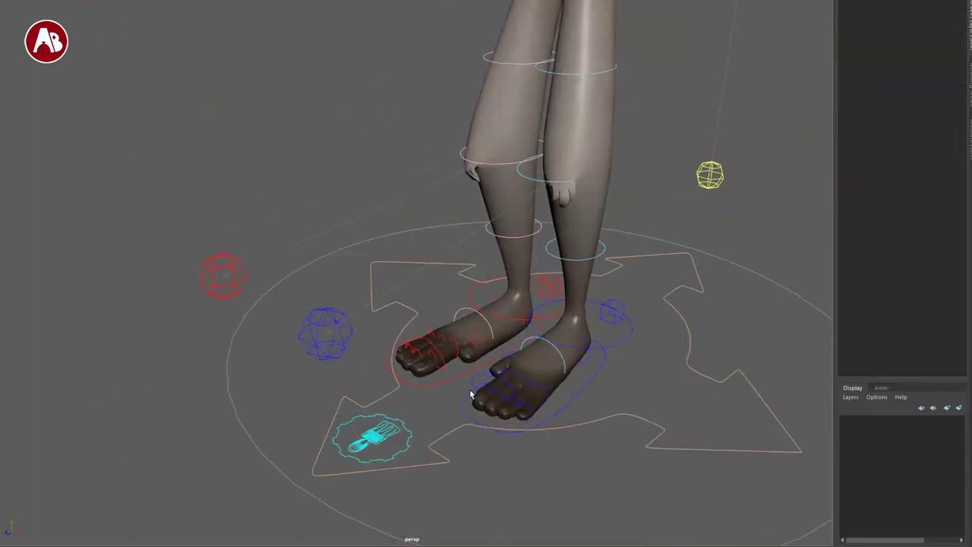
Step: Try moving the left leg's pole vector control in front of the knee, and undo the move
left_click(301, 351)
left_click_drag(529, 394, 419, 341, "alt")
left_click_drag(327, 233, 310, 262)
key("ctrl+z")
Step: Try pinning the left knee with Pin Knee set to 1, move its knee box control, and undo all these changes
left_click_drag(778, 83, 784, 85, "alt")
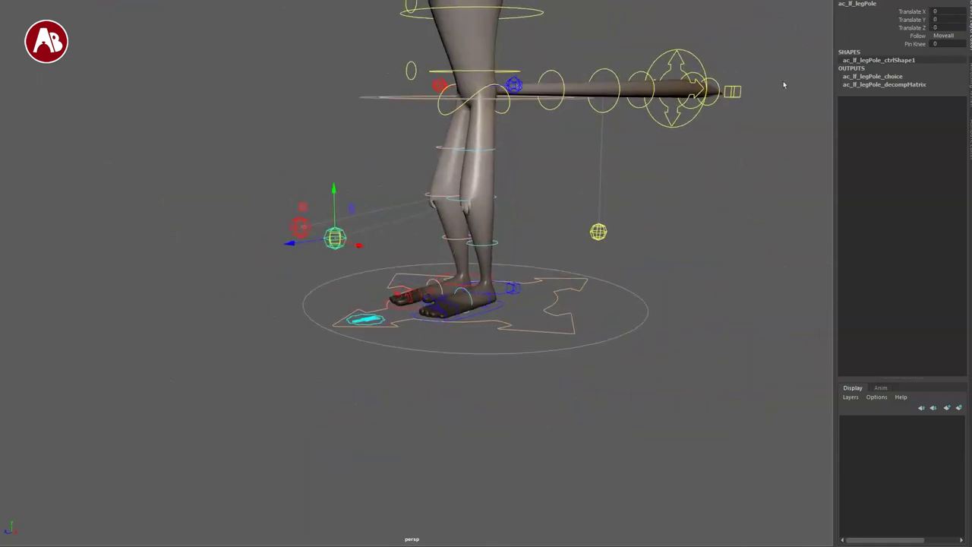
middle_click_drag(673, 288, 695, 289)
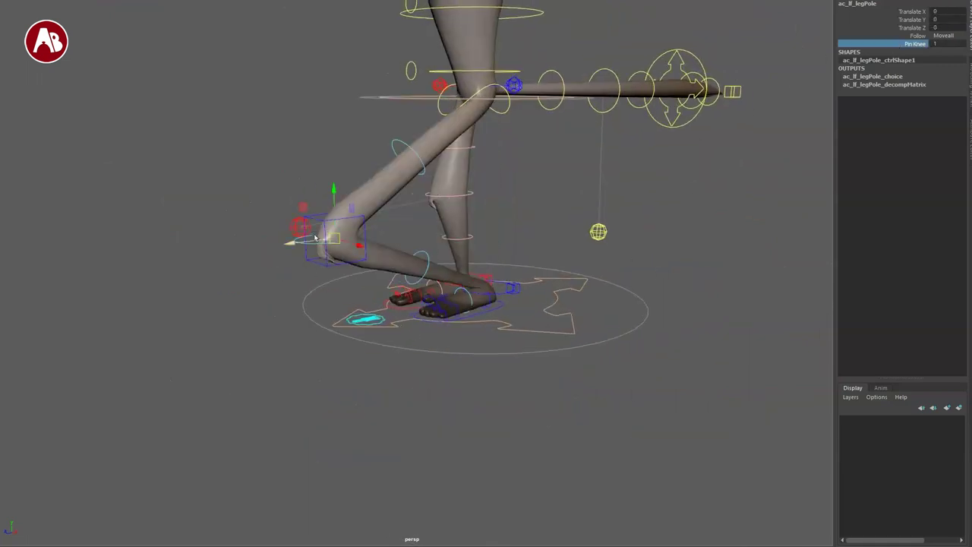
left_click(325, 267)
left_click_drag(338, 273, 312, 288, "alt")
left_click_drag(274, 243, 239, 273)
key("ctrl+z")
key("ctrl+z")
key("ctrl+z")
key("ctrl+z")
Step: Try the Twist attribute on the left IK foot control, and undo the change
left_click_drag(395, 325, 389, 305, "alt")
left_click(353, 312)
left_click_drag(369, 372, 354, 377, "alt")
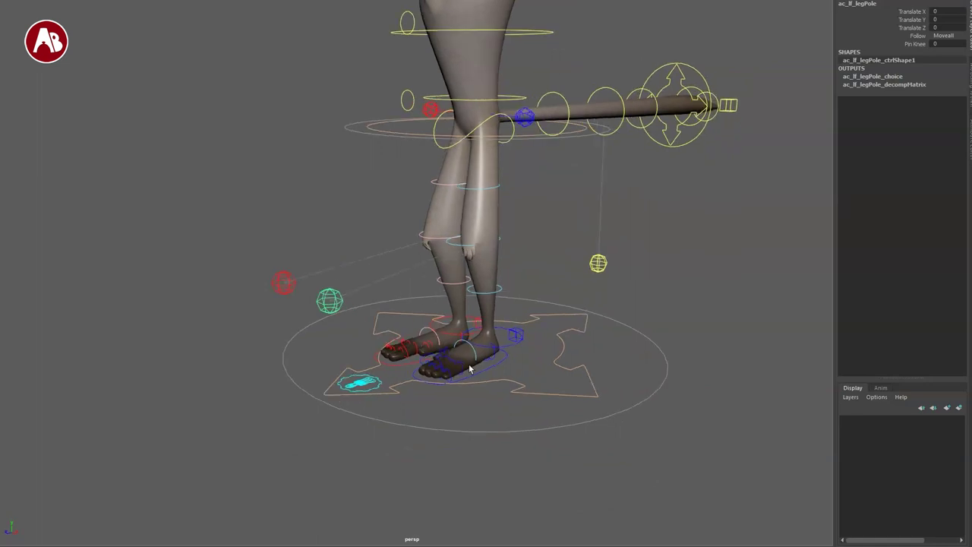
left_click(494, 377)
middle_click_drag(594, 199, 567, 210)
key("ctrl+z")
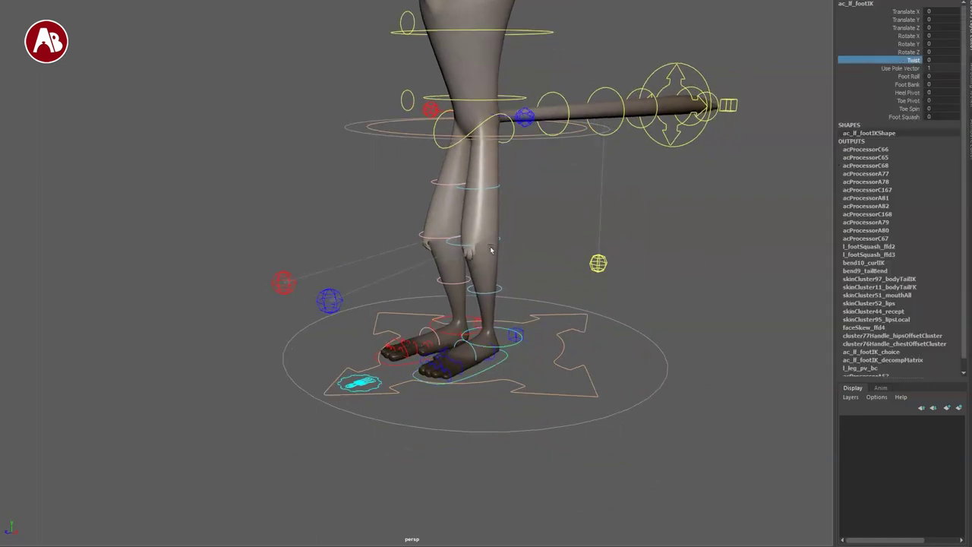
Step: Switch the left leg to FK by setting IK Leg to 0 on its settings cube
left_click(490, 249)
right_click_drag(489, 249, 507, 259, "alt")
left_click(605, 309)
left_click_drag(553, 364, 581, 394, "alt")
right_click_drag(581, 394, 422, 205, "alt")
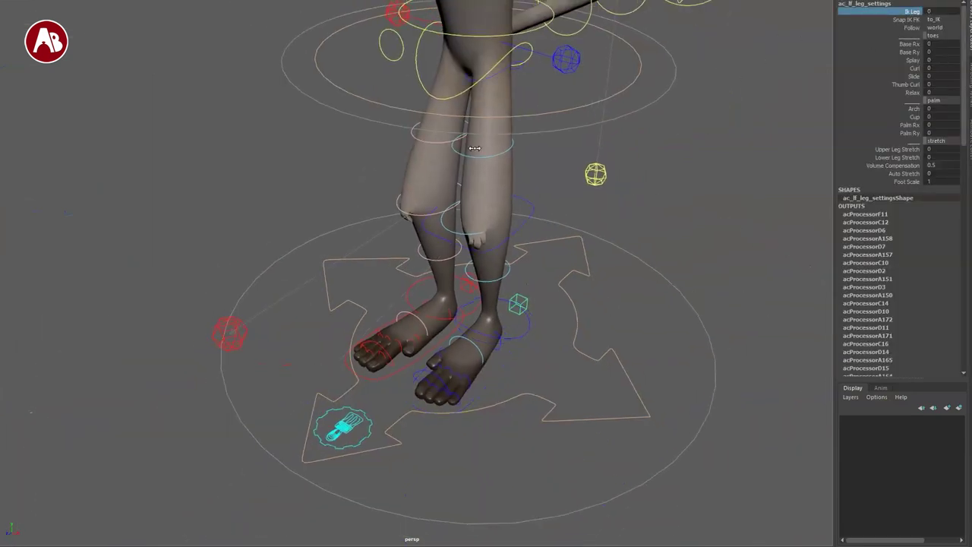
Step: Try rotating and scaling the left knee's FK ring, undoing both changes
left_click(531, 202)
key("e")
left_click_drag(472, 209, 464, 328)
key("ctrl+z")
key("r")
key("ctrl+z")
Step: Try rotating the left ankle's FK ring, and undo the rotation
left_click(529, 331)
key("e")
key("ctrl+z")
Step: Switch the left leg back to IK through its settings cube and clear the selection
left_click(518, 304)
left_click(420, 232)
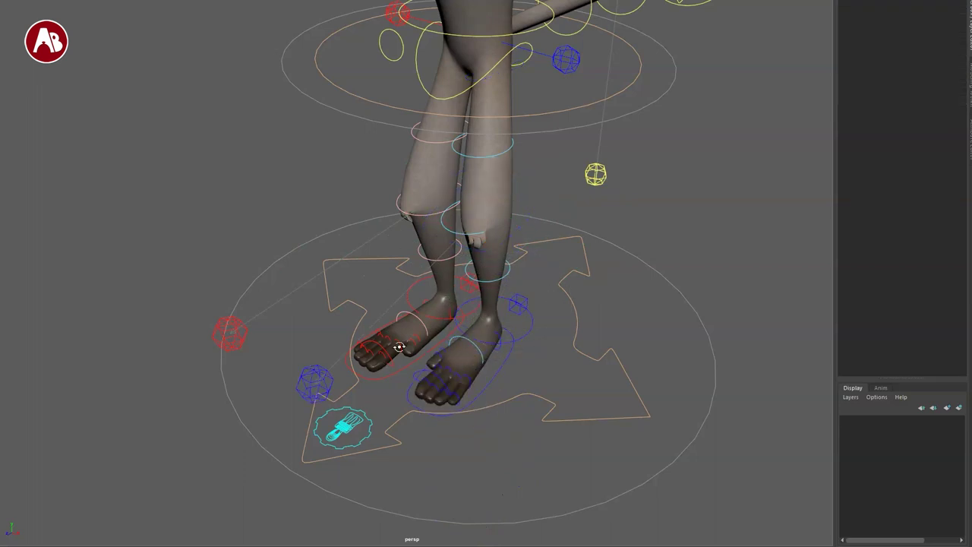
Step: Try rotating and moving the pelvis control at the top of the legs, undoing each change
left_click_drag(400, 346, 455, 250, "alt")
middle_click_drag(455, 249, 423, 361, "alt")
left_click_drag(422, 361, 522, 353, "alt")
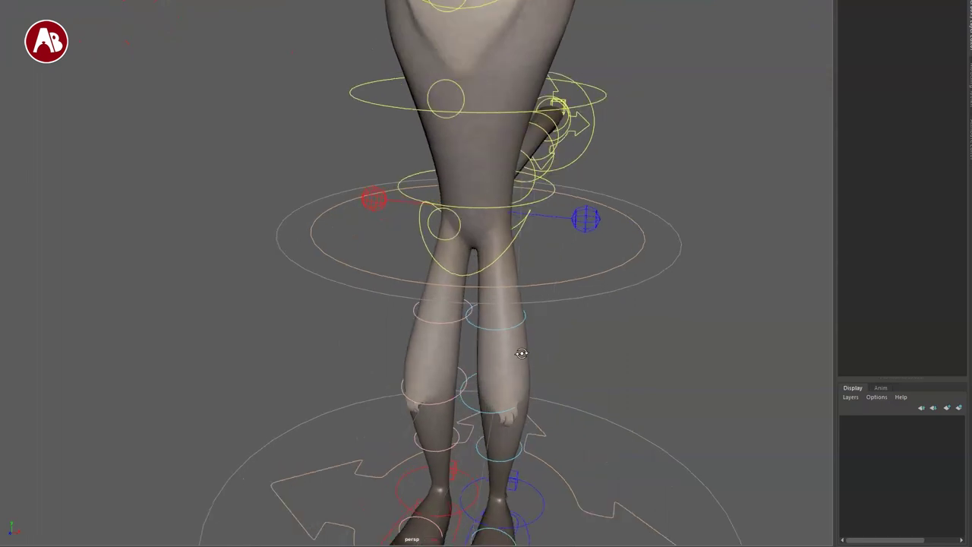
left_click(426, 248)
key("e")
mouse_move(507, 155)
left_mouse_down()
mouse_move(522, 180)
mouse_move(481, 148)
mouse_move(516, 173)
mouse_move(509, 164)
left_mouse_up()
key("ctrl+z")
key("w")
key("q")
mouse_move(626, 237)
left_mouse_down("alt")
mouse_move(598, 204)
mouse_move(625, 231)
left_mouse_up("alt")
left_click_drag(467, 177, 467, 224)
key("ctrl+z")
Step: Try moving the root control around the hips and its outer gimbal ring, undoing both moves
right_click_drag(467, 199, 379, 197, "alt")
middle_click_drag(503, 291, 510, 308, "alt")
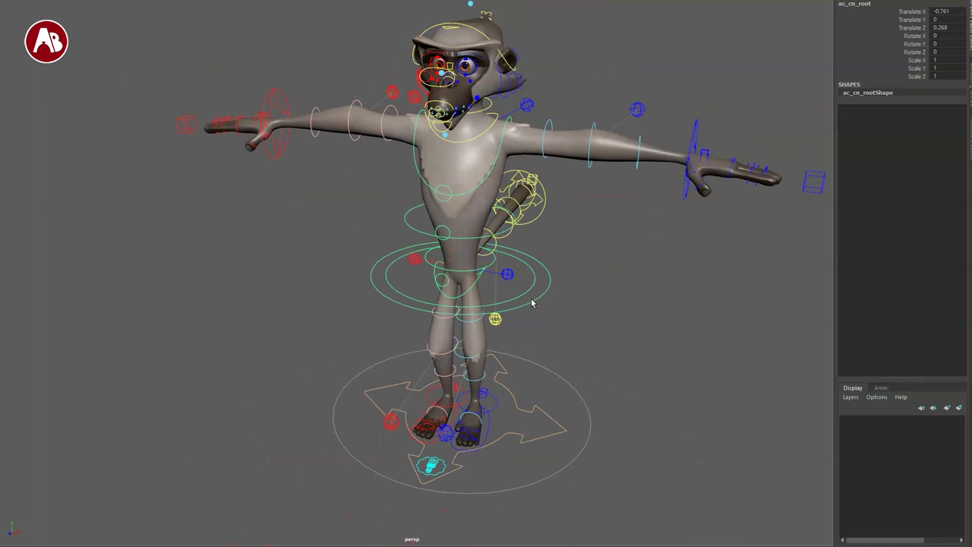
key("ctrl+z")
left_click_drag(546, 288, 556, 302)
mouse_move(465, 274)
left_mouse_down()
mouse_move(474, 311)
mouse_move(499, 287)
mouse_move(476, 295)
mouse_move(462, 263)
left_mouse_up()
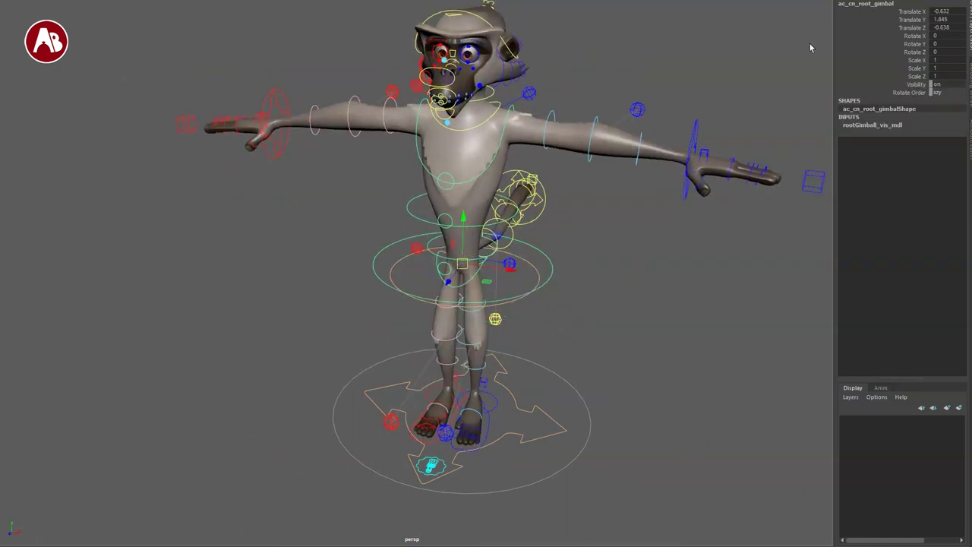
key("ctrl+z")
key("ctrl+z")
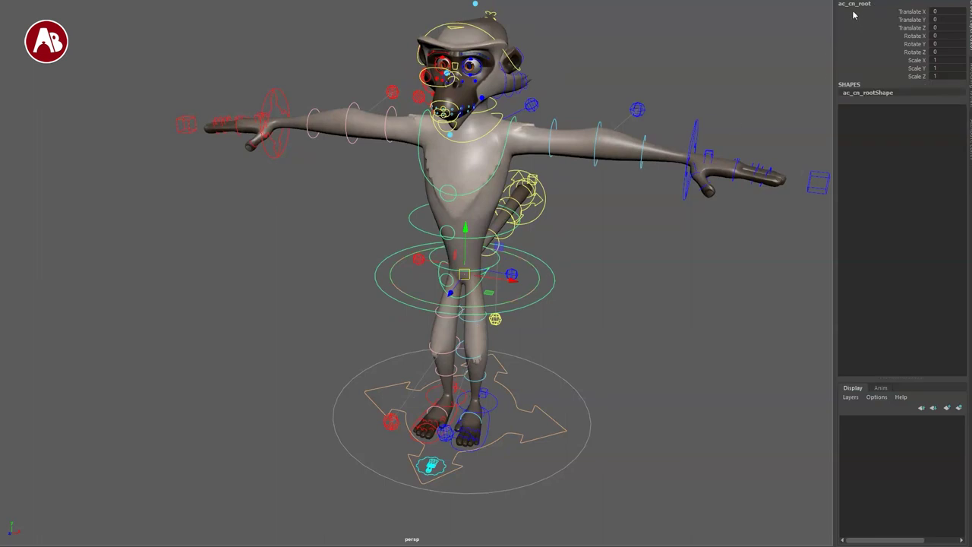
Step: Try rotating and scaling the left hip's sphere control, undoing each change
left_click_drag(329, 310, 365, 272, "alt")
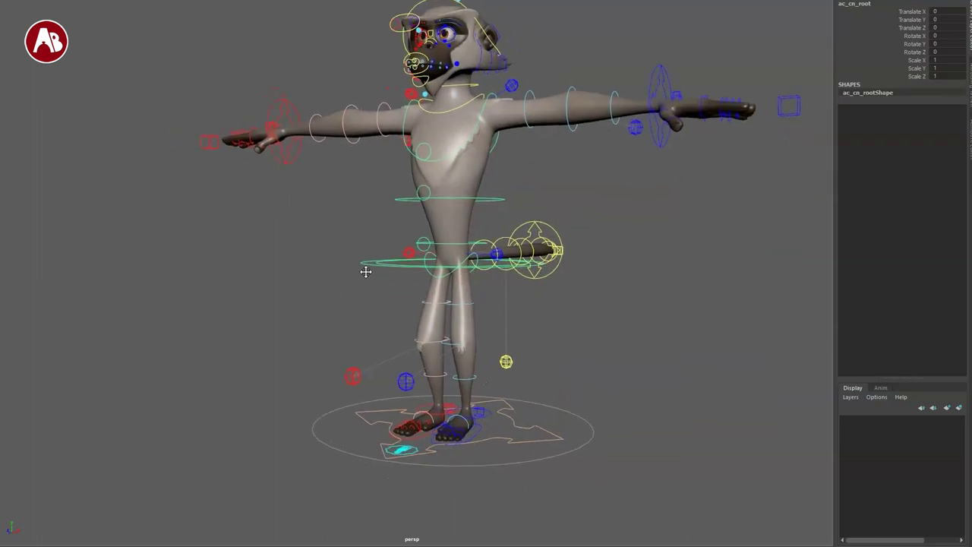
left_click(582, 249)
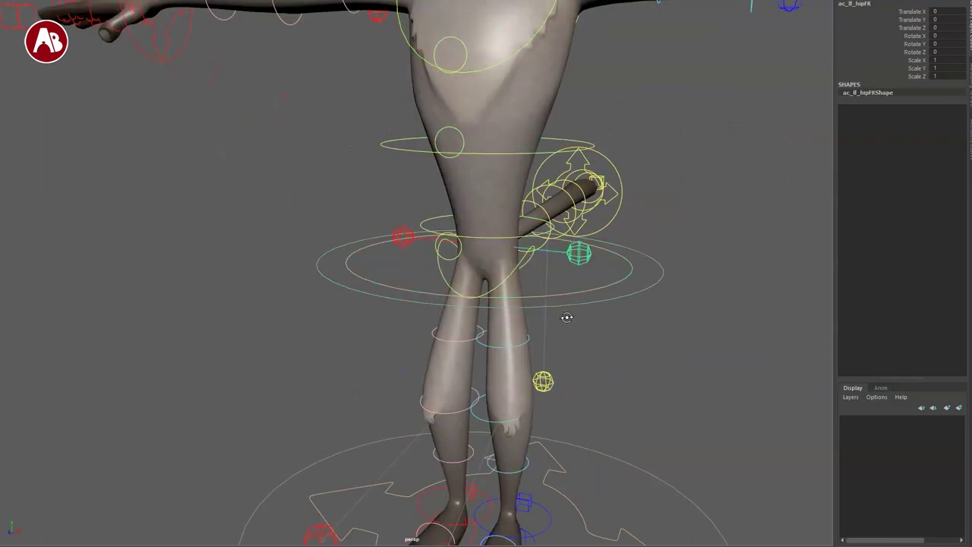
left_click_drag(569, 319, 562, 313, "alt")
key("e")
left_click_drag(526, 224, 526, 263)
key("ctrl+z")
key("r")
key("ctrl+z")
left_click_drag(501, 221, 501, 259)
key("ctrl+z")
Step: Try a Global Scale of 2 on the base control, and undo the change
right_click_drag(512, 325, 474, 286, "alt")
left_click_drag(541, 319, 484, 319, "alt")
left_click(357, 259)
right_click_drag(357, 258, 408, 214, "alt")
middle_click_drag(408, 215, 376, 158, "alt")
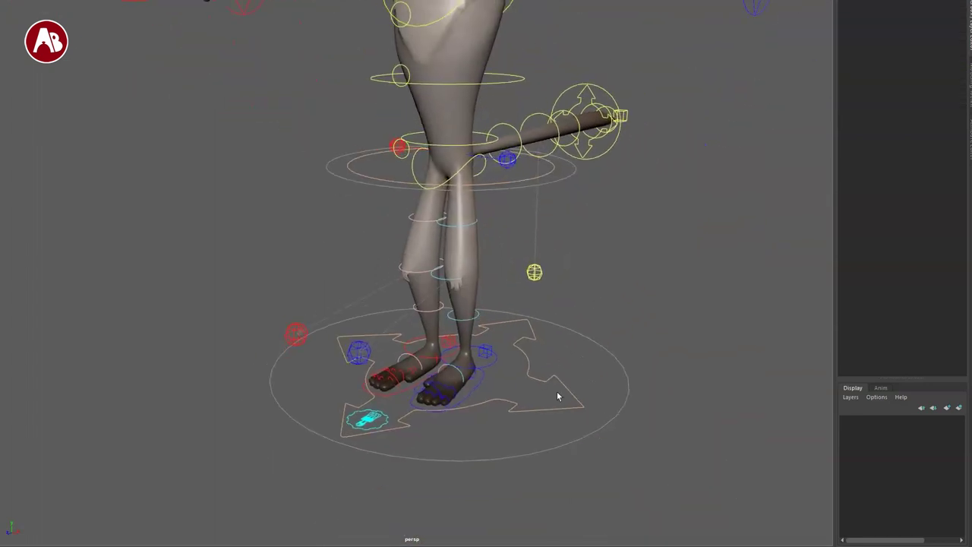
left_click(568, 388)
right_click_drag(558, 379, 269, 258, "alt")
right_click_drag(473, 342, 544, 356, "alt")
middle_click_drag(730, 131, 708, 131)
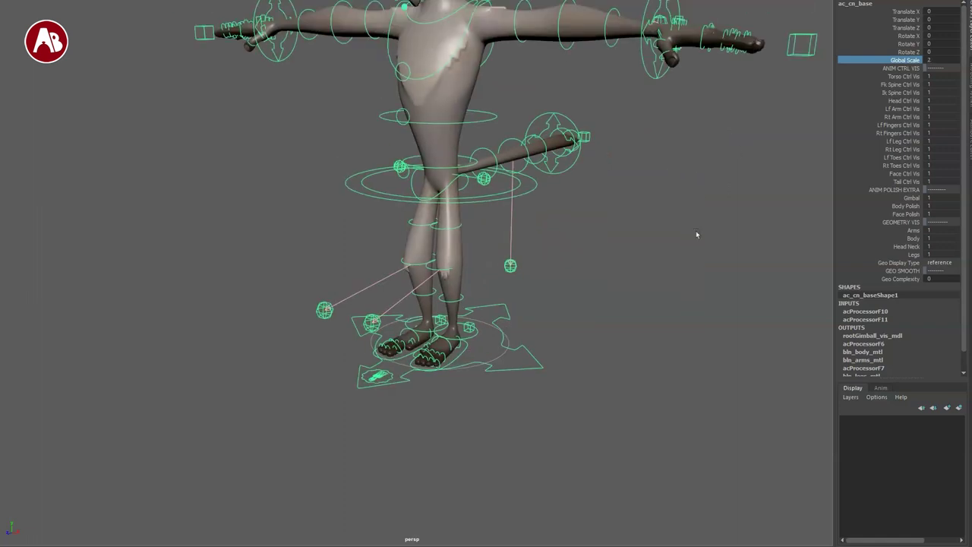
key("ctrl+z")
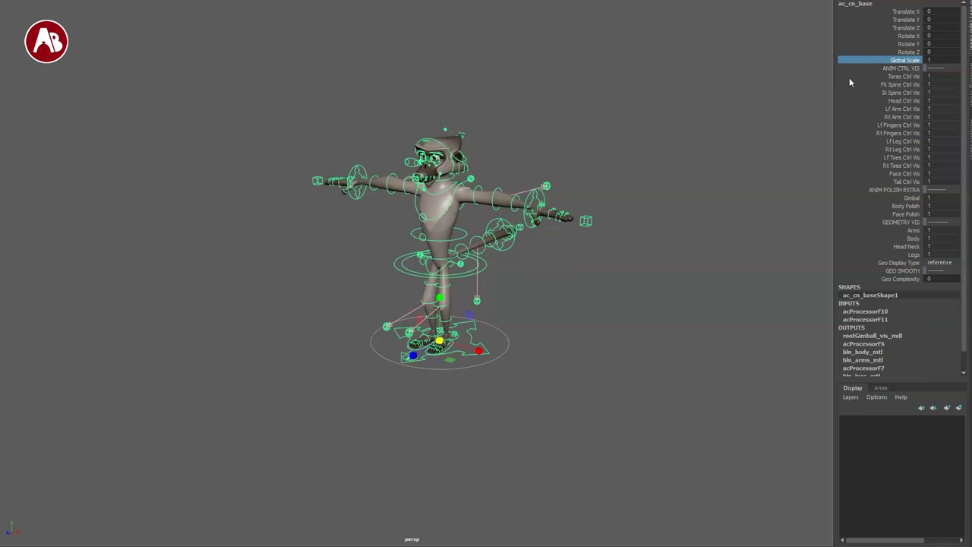
Step: Clear the selection and try picking the monkey's body geometry around the chest
left_click(506, 307)
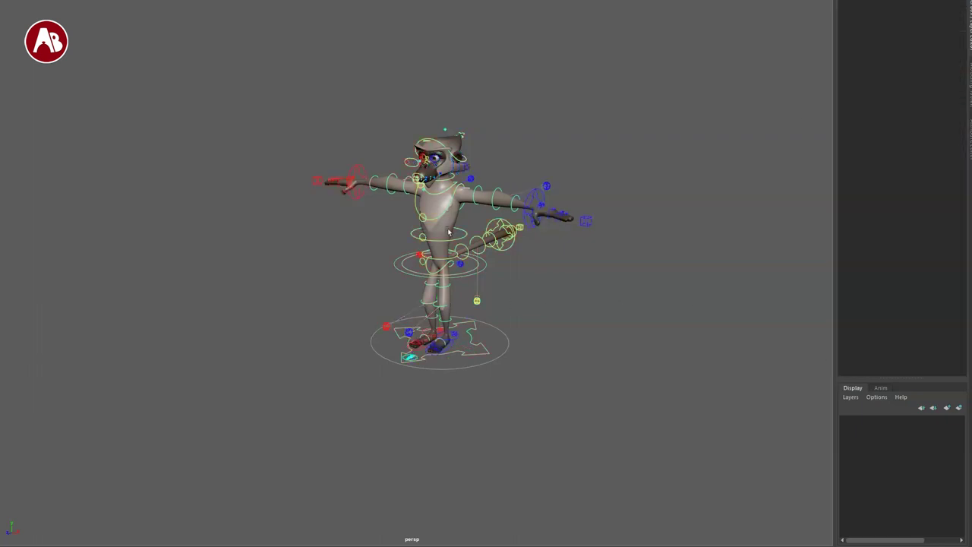
left_click(451, 228)
left_click(464, 219)
left_click(440, 220)
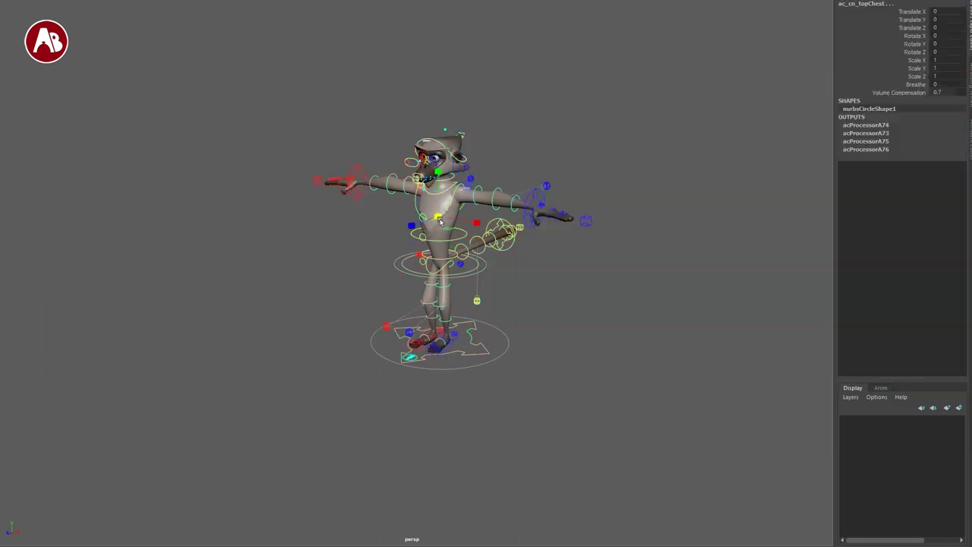
Step: Select the base control and review its Geo Display Type options without changing the setting
left_click_drag(490, 391, 466, 350)
left_click(467, 352)
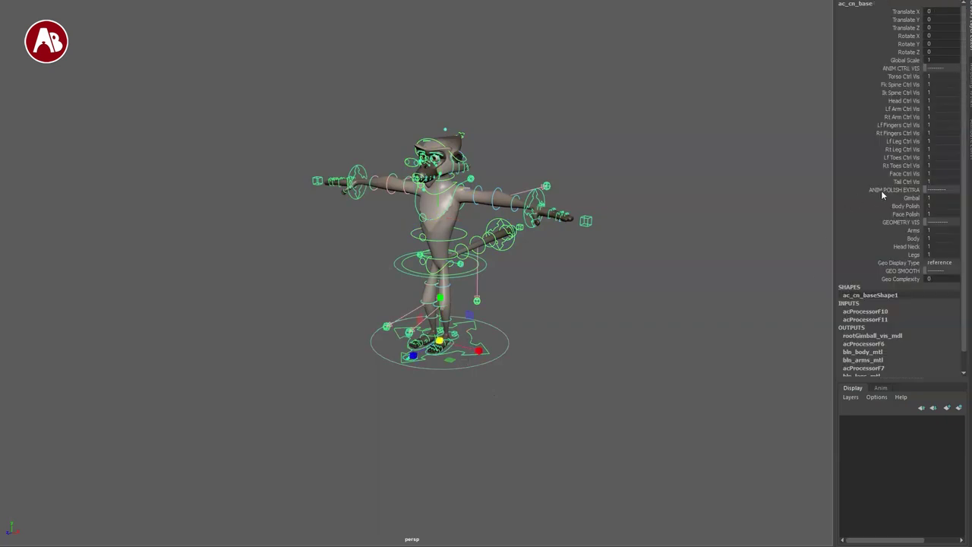
left_click(902, 265)
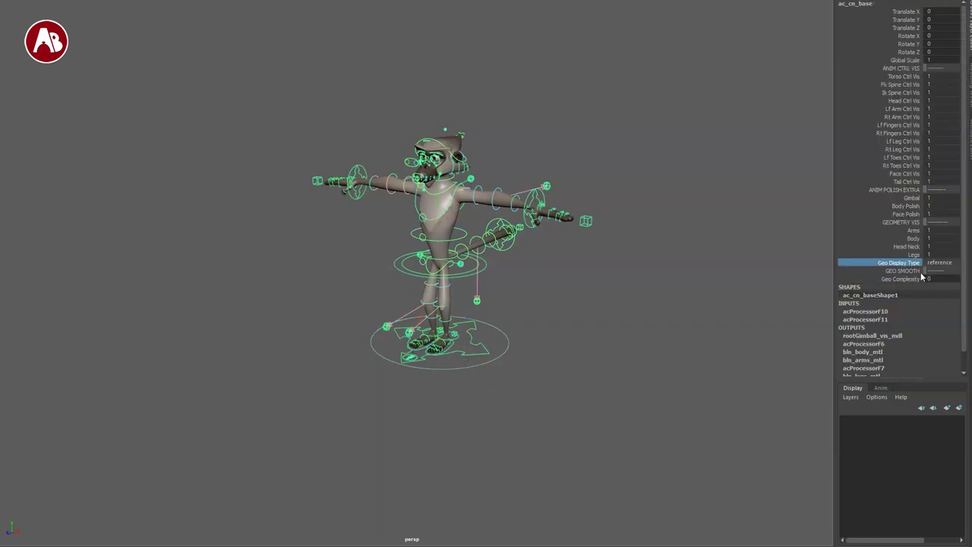
left_click(943, 263)
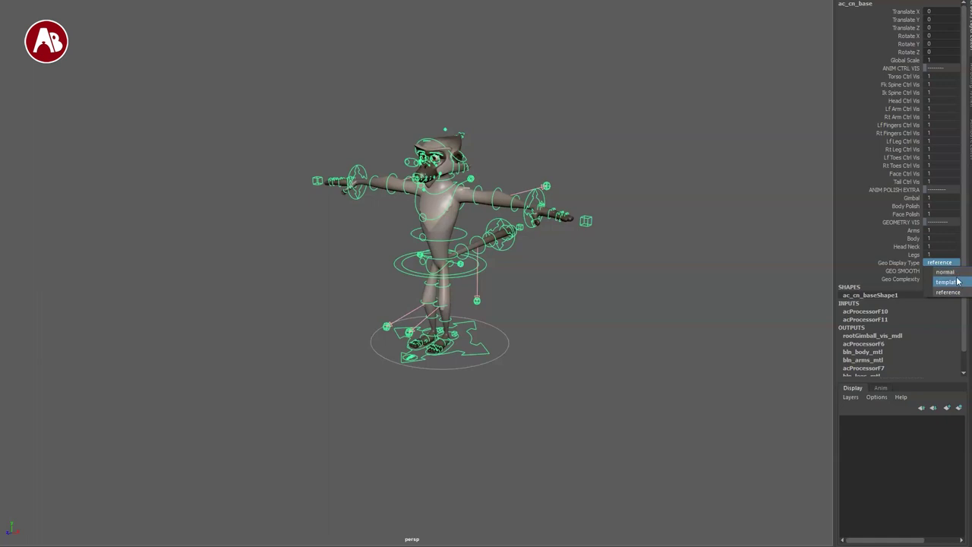
left_click(366, 244)
Step: Select the torso control at the waist and try transforming and scaling it, undoing each change
right_click_drag(414, 357, 562, 402, "alt")
middle_click_drag(398, 327, 317, 395, "alt")
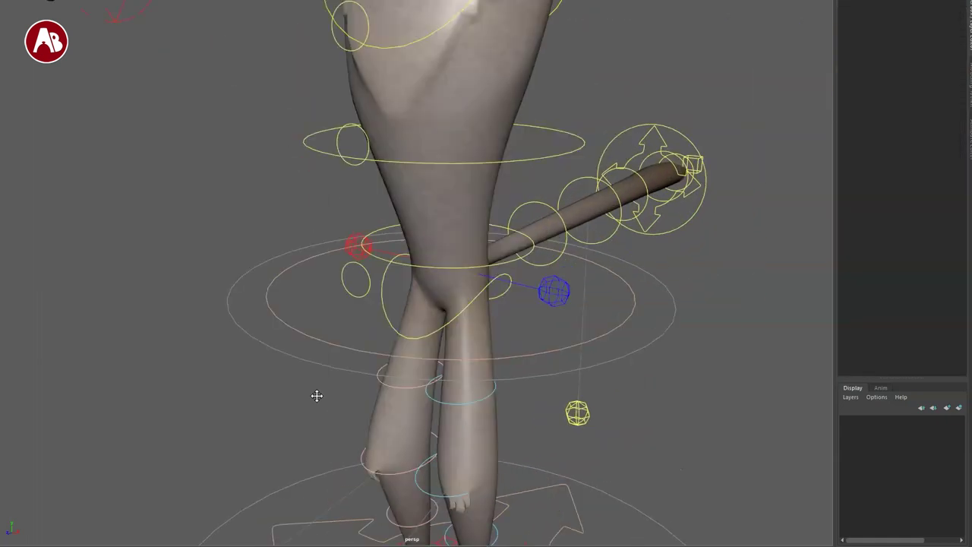
right_click_drag(323, 396, 410, 425, "alt")
left_click_drag(413, 437, 485, 464, "alt")
scroll(485, 464, "down", 3)
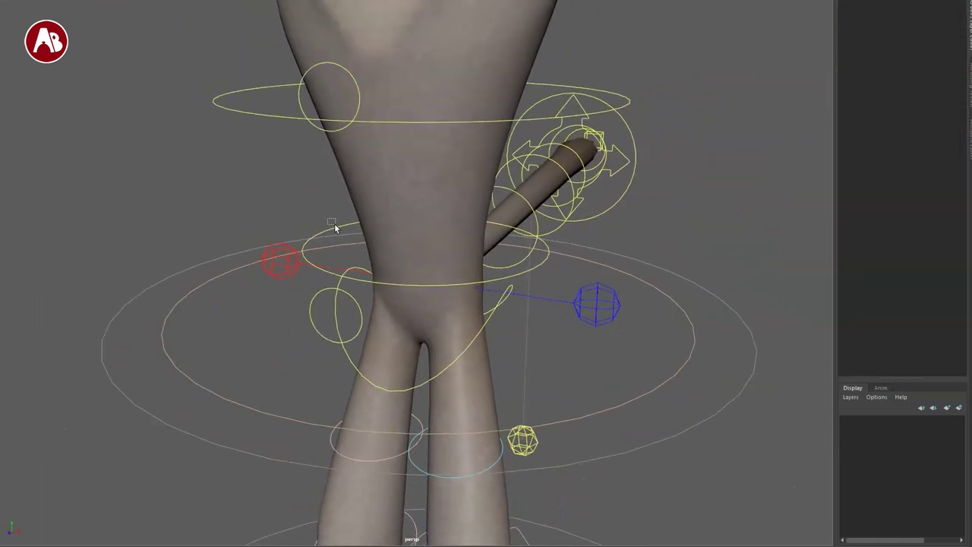
left_click(372, 240)
scroll(560, 382, "down", 2)
right_click_drag(584, 379, 506, 393, "alt")
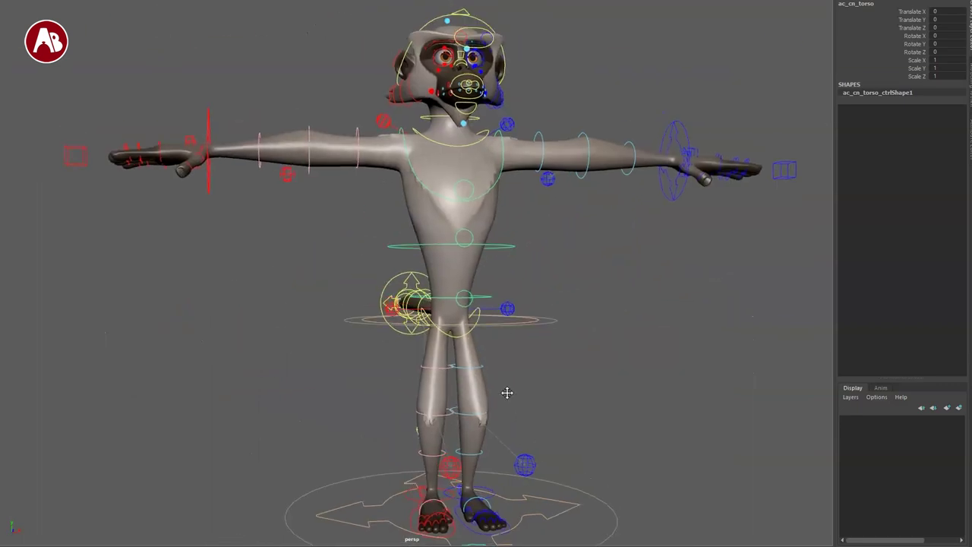
left_click_drag(506, 393, 502, 372, "alt")
left_click_drag(450, 305, 605, 339)
key("ctrl+z")
key("r")
key("ctrl+z")
left_click(340, 253)
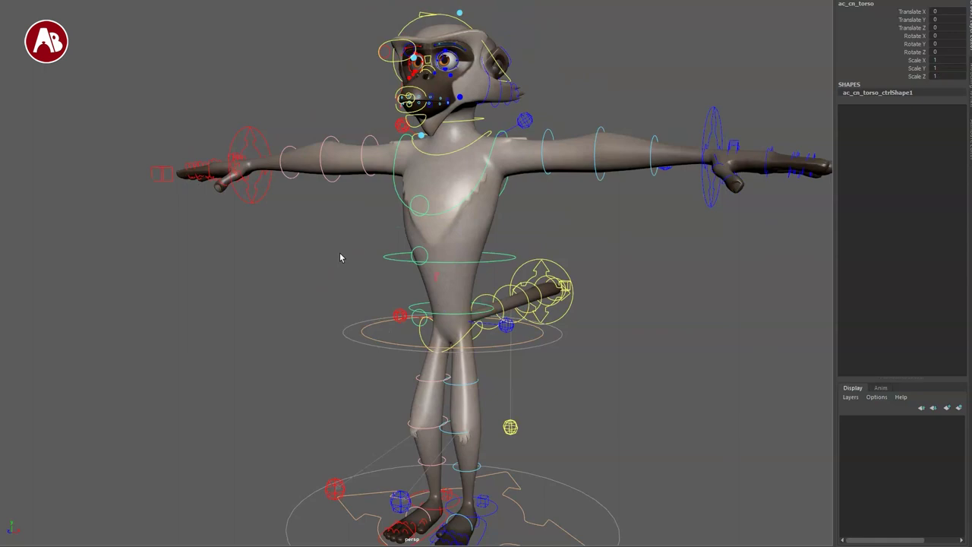
Step: Try moving and rotating the middle spine ring control, undoing each change
mouse_move(451, 257)
left_mouse_down()
mouse_move(487, 271)
mouse_move(468, 237)
mouse_move(459, 240)
left_mouse_up()
key("ctrl+z")
key("e")
key("ctrl+z")
Step: Try pushing the second spine bend control forward from the monkey's abdomen
left_click_drag(427, 314, 407, 311, "alt")
key("ctrl+z")
left_click(377, 254)
left_click_drag(365, 268, 355, 232)
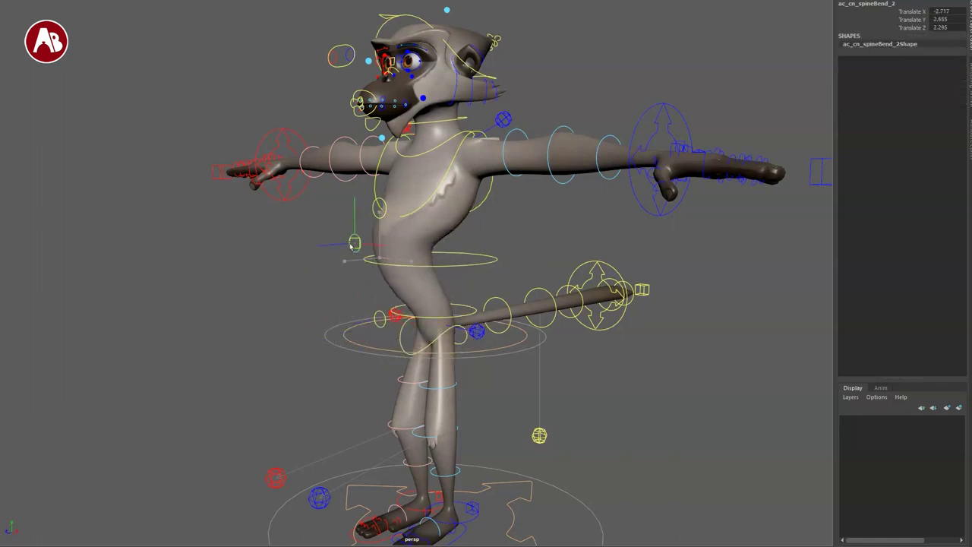
Step: Turn off Gimbal, Body Polish and Face Polish on the base control by setting them to 0
left_click(904, 198)
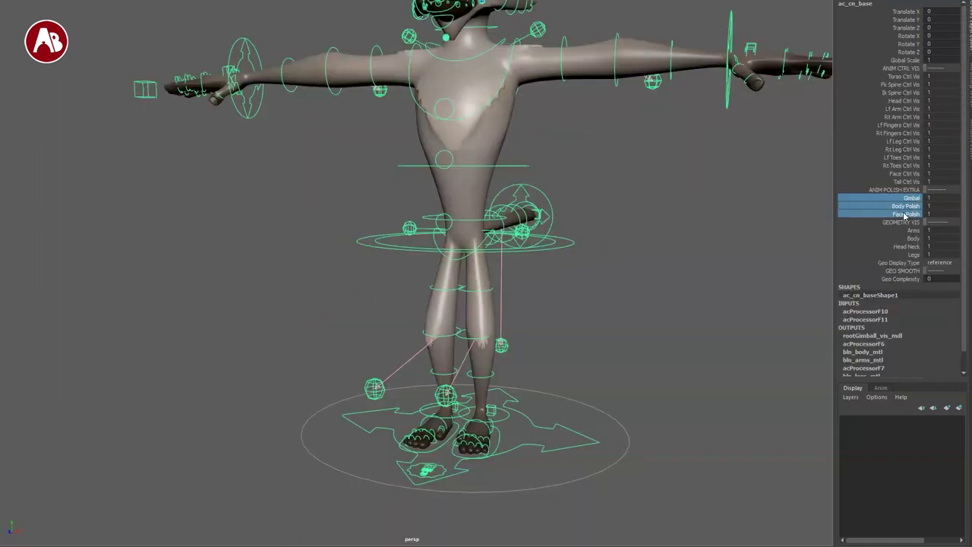
middle_click_drag(782, 245, 739, 249)
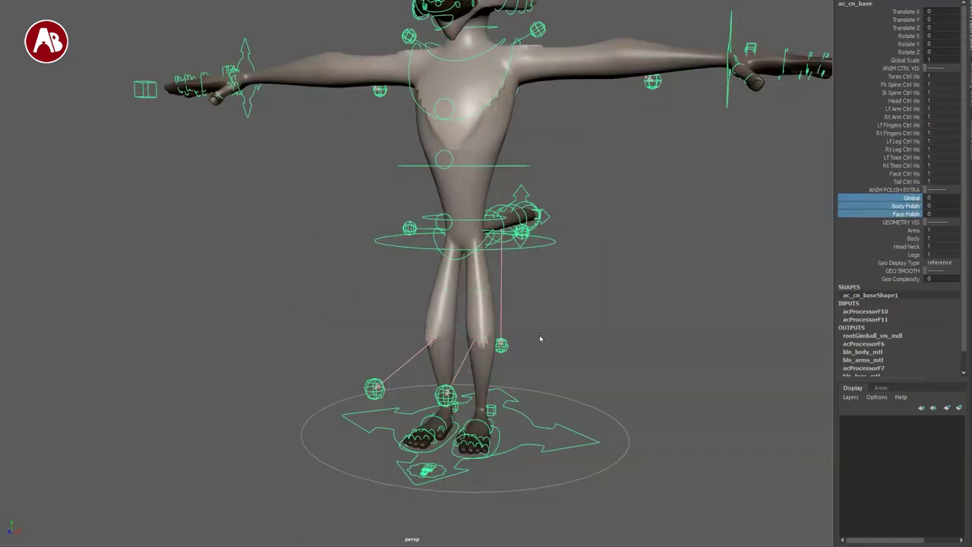
left_click_drag(541, 338, 467, 364, "alt")
middle_click_drag(468, 308, 475, 344, "alt")
right_click_drag(476, 344, 506, 381, "alt")
Step: Try moving a spine bend control in front of the torso, undo it, and select the third bend control
left_click(294, 237)
left_click_drag(416, 351, 349, 310, "alt")
left_click(347, 308)
key("w")
key("ctrl+z")
left_click_drag(337, 145, 436, 220)
middle_click_drag(386, 103, 397, 207, "alt")
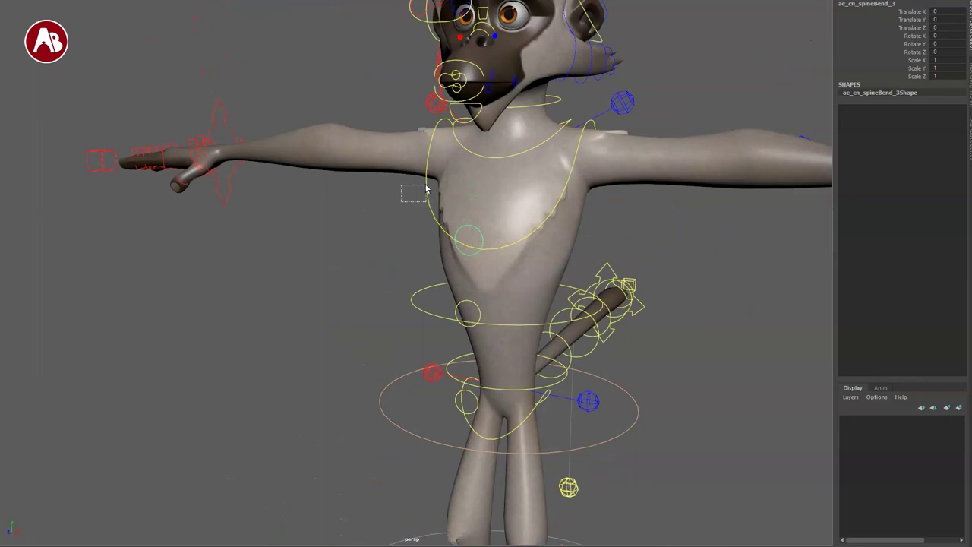
Step: Try moving and rotating the top chest control and adjusting its breathing and volume attributes, undoing each change
left_click_drag(426, 185, 431, 184)
left_click_drag(510, 241, 482, 211)
key("ctrl+z")
scroll(493, 225, "down", 5)
key("e")
key("ctrl+z")
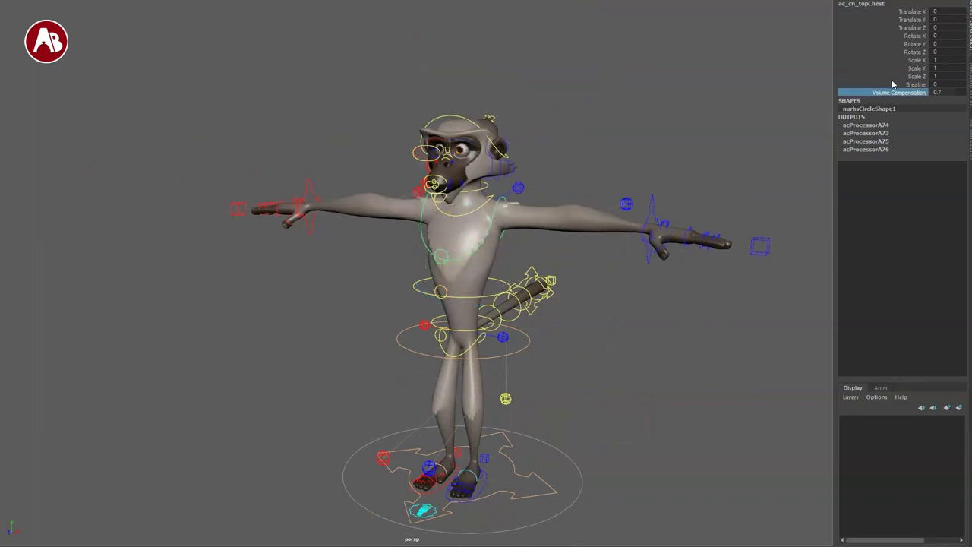
middle_click_drag(665, 185, 748, 250)
key("ctrl+z")
left_click(425, 293)
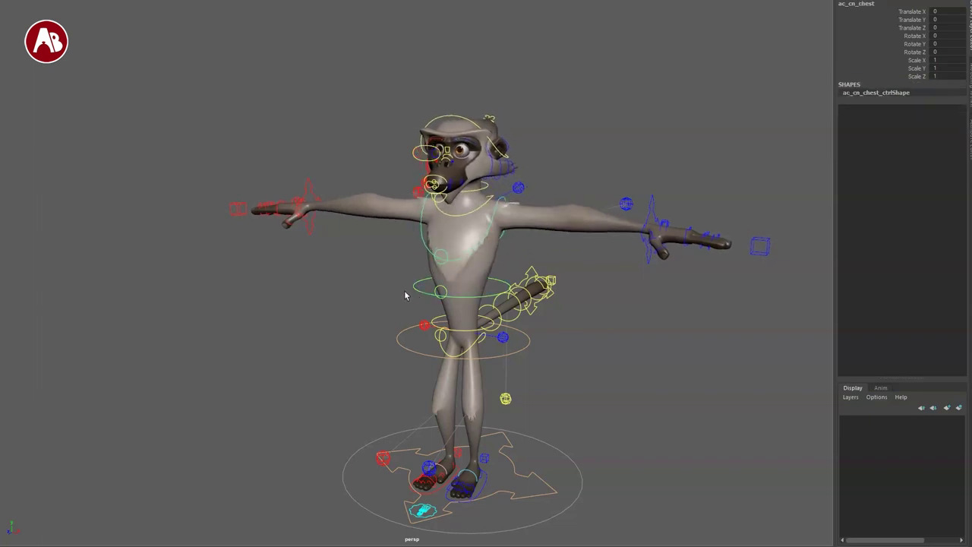
Step: Try moving the first and second tail bend controls, undoing each move, and select the third one
right_click_drag(386, 312, 545, 390, "alt")
left_click_drag(462, 308, 389, 295, "alt")
left_click(424, 272)
key("w")
middle_click_drag(440, 292, 448, 278)
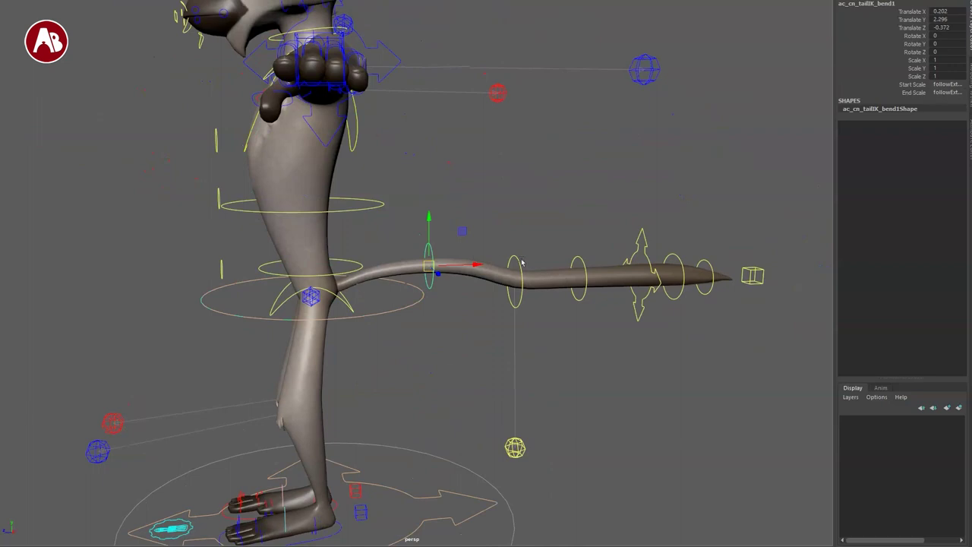
key("ctrl+z")
left_click(520, 262)
middle_click_drag(504, 256, 502, 245)
key("ctrl+z")
left_click(582, 260)
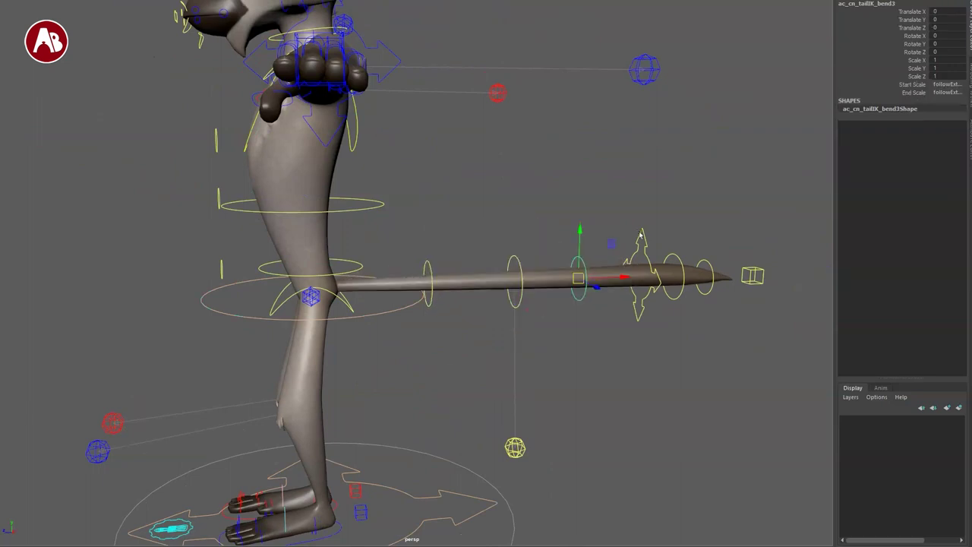
Step: Move the tail IK control toward the body, rotate it about 63° in Z, and rotate both tail tips about 53° in Z
left_click(640, 235)
left_click_drag(644, 274, 457, 274)
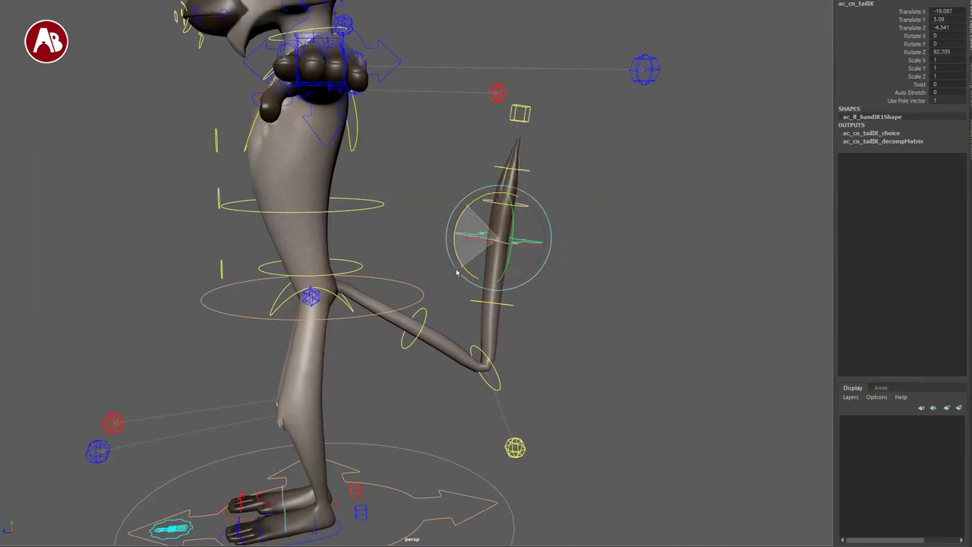
left_click(495, 193)
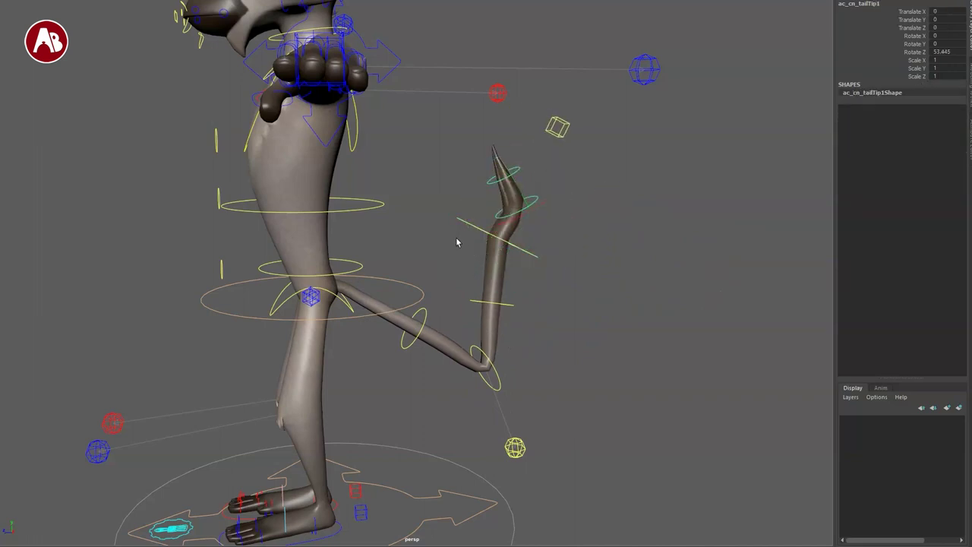
Step: Rotate and reposition the tail IK control so the end of the tail curls back toward the body
left_click(463, 221)
key("e")
left_click_drag(455, 253, 522, 303)
left_click(507, 305)
key("w")
left_click(517, 237)
key("w")
left_click_drag(505, 234, 520, 232)
left_click(513, 187)
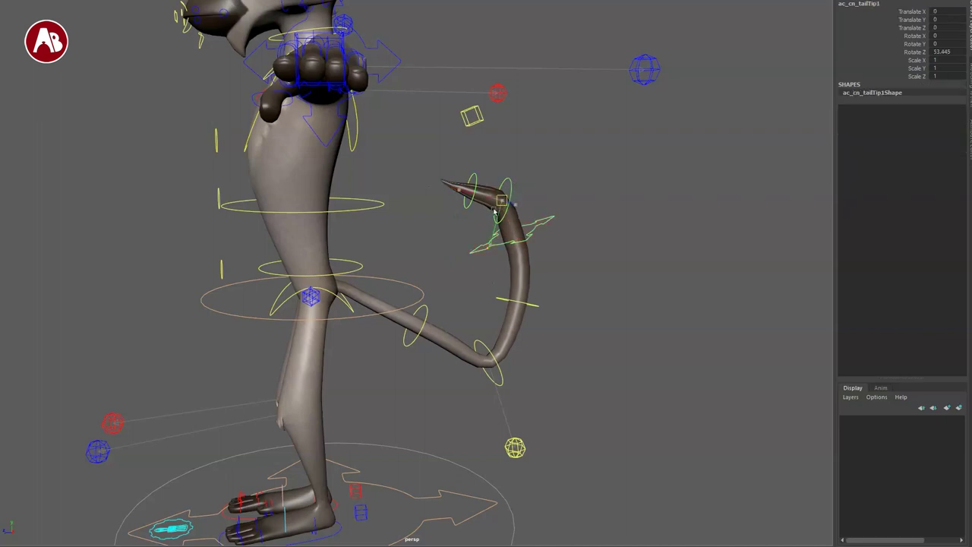
Step: Try rotating the third tail bend control and undo it
left_click(535, 305)
key("e")
left_click_drag(534, 305, 563, 357)
key("ctrl+z")
key("q")
Step: Lower the first tail bend control by about 5.4 in Y and rotate it about -35° in Z
left_click_drag(442, 403, 427, 388, "alt")
left_click(407, 347)
key("w")
left_click_drag(415, 327, 398, 365)
key("e")
left_click_drag(435, 339, 434, 372)
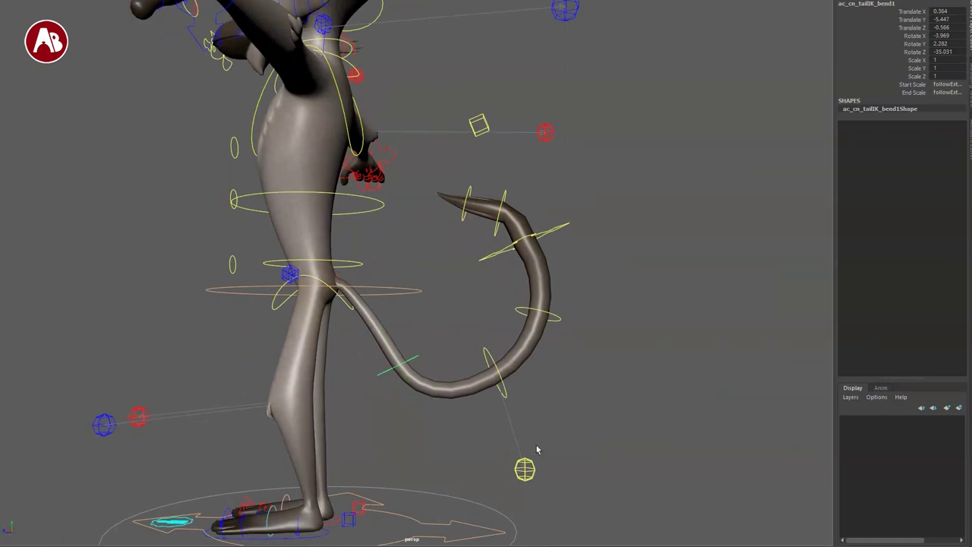
Step: Reveal the tail's middle pin control, try moving it and review its Follow options, and undo the changes
left_click(524, 467)
middle_click_drag(668, 305, 720, 308)
left_click_drag(605, 432, 609, 448, "alt")
middle_click_drag(634, 315, 682, 227, "alt")
left_click(584, 407)
mouse_move(555, 379)
left_mouse_down()
mouse_move(590, 382)
mouse_move(549, 381)
mouse_move(558, 376)
left_mouse_up()
key("ctrl+z")
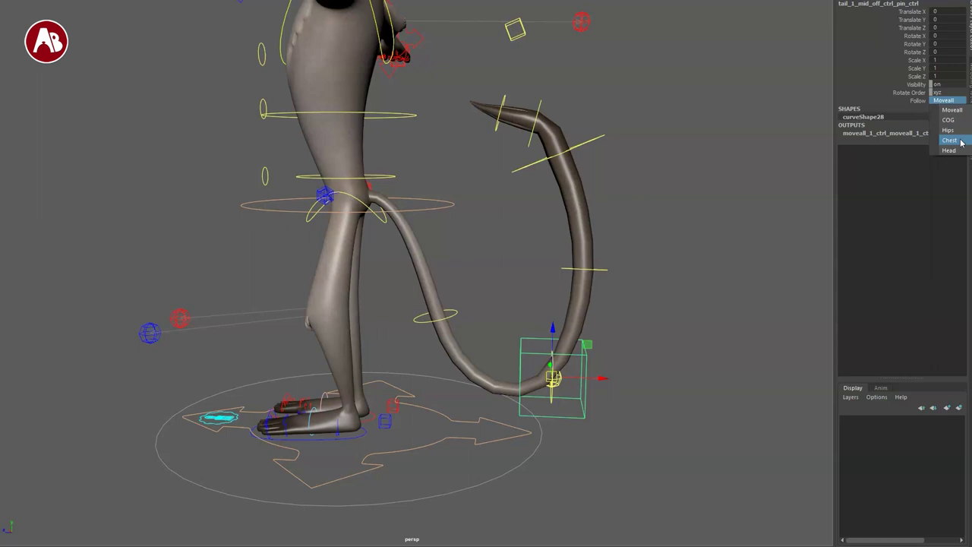
left_click(748, 304)
key("ctrl+z")
key("ctrl+z")
key("ctrl+z")
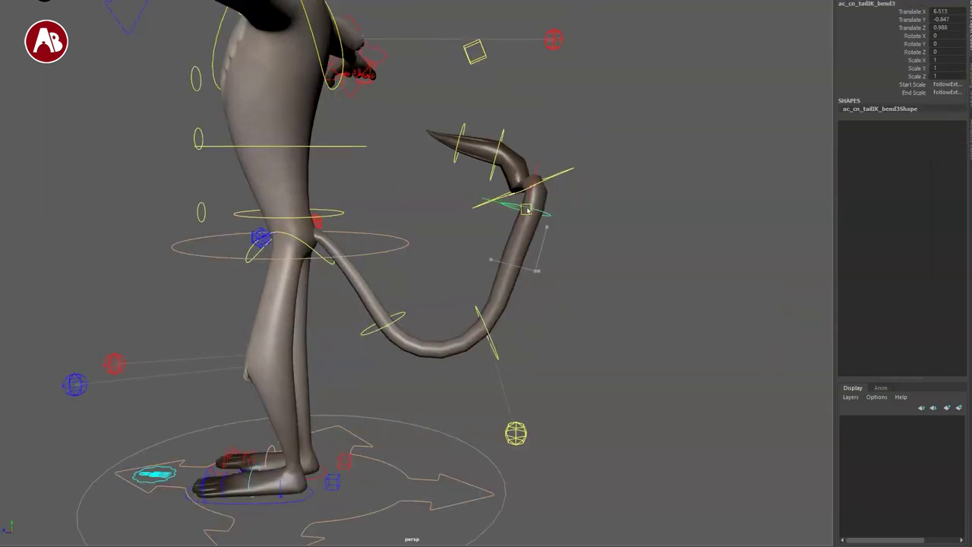
Step: Smooth the tail curl by moving the third tail bend control to about 2.6 in X, -1.5 in Y and 0.3 in Z
mouse_move(530, 215)
left_mouse_down()
mouse_move(517, 285)
mouse_move(524, 212)
mouse_move(526, 220)
left_mouse_up()
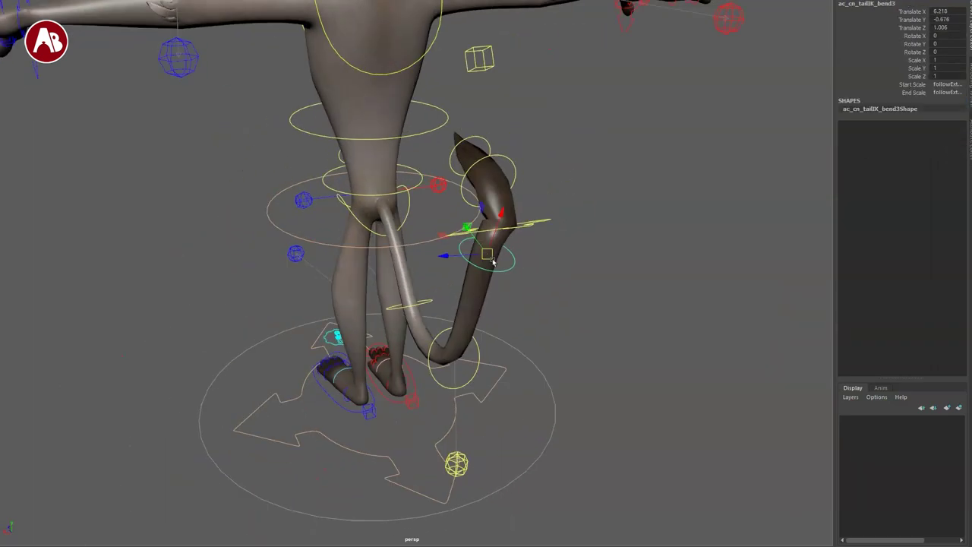
left_click_drag(492, 261, 561, 277, "alt")
left_click_drag(509, 219, 510, 242)
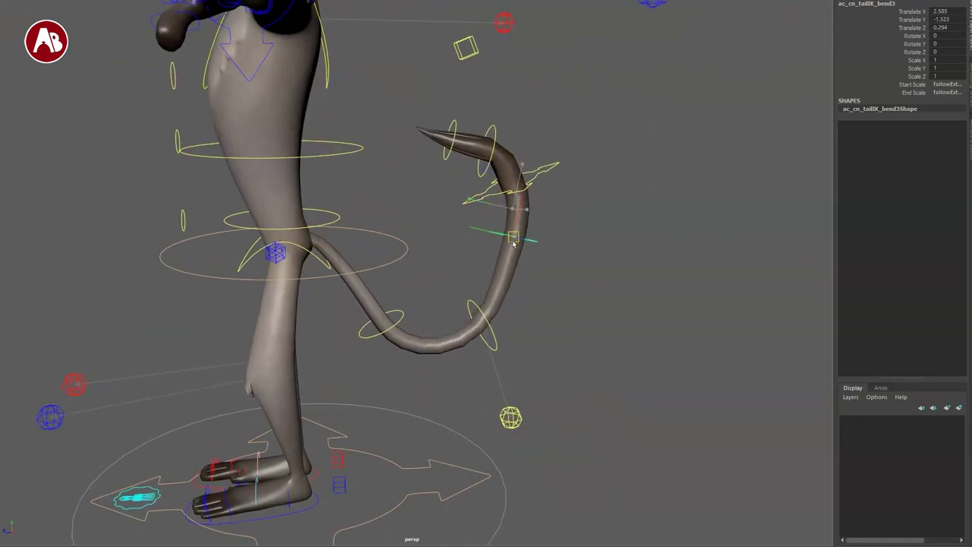
left_click_drag(483, 136, 430, 150)
left_click(435, 168)
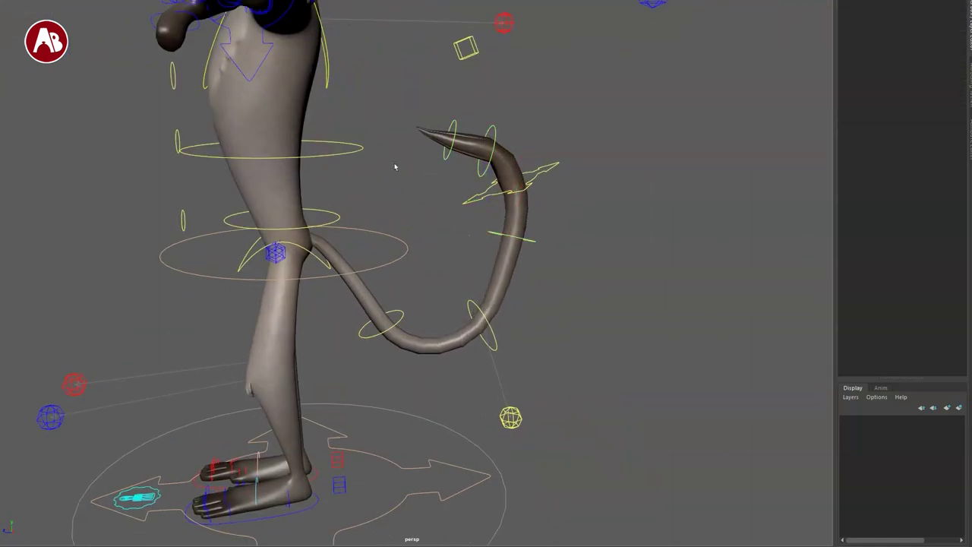
left_click(446, 163)
key("q")
Step: Select the base control, try its Geo Complexity setting, and return it to 0
left_click_drag(448, 193, 445, 243, "alt")
middle_click_drag(445, 243, 486, 207, "alt")
scroll(605, 141, "down", 2)
left_click_drag(486, 319, 455, 433, "alt")
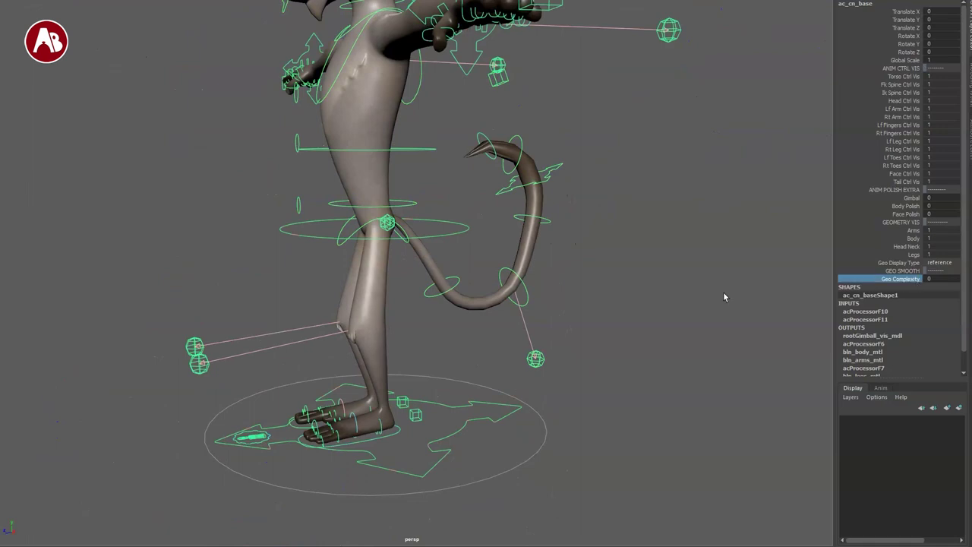
middle_click_drag(448, 304, 352, 365, "alt")
right_click_drag(352, 365, 407, 372, "alt")
middle_click_drag(406, 372, 436, 369)
mouse_move(436, 369)
left_mouse_down("alt")
mouse_move(377, 379)
mouse_move(488, 364)
mouse_move(445, 368)
left_mouse_up("alt")
middle_click_drag(566, 363, 312, 332)
left_click_drag(284, 238, 402, 237, "alt")
middle_click_drag(403, 237, 646, 288, "alt")
right_click_drag(645, 288, 315, 306, "alt")
left_click_drag(314, 306, 397, 297, "alt")
middle_click_drag(398, 297, 512, 293, "alt")
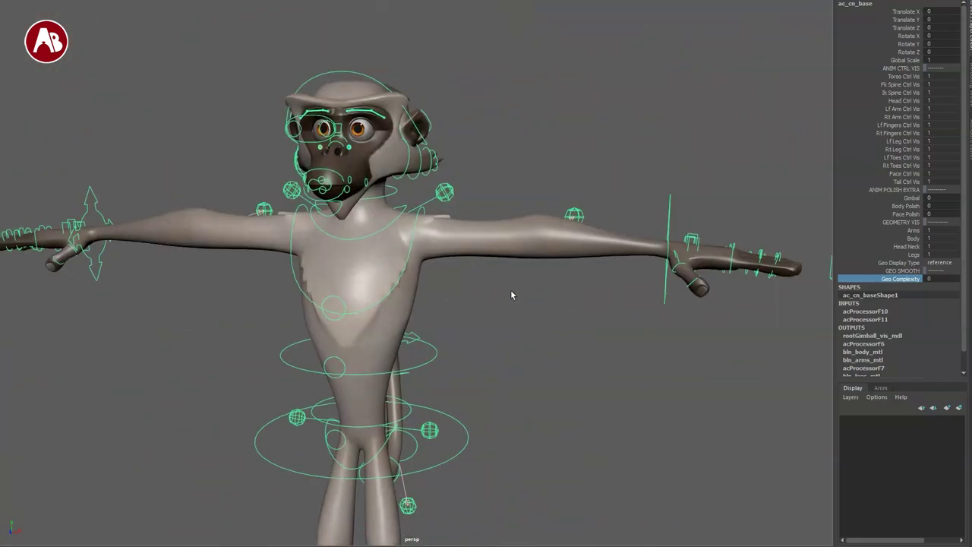
left_click(512, 293)
Step: Try rotating the left shoulder control and undo the rotation
right_click_drag(511, 293, 628, 308, "alt")
left_click(523, 166)
mouse_move(461, 183)
left_mouse_down()
mouse_move(449, 174)
mouse_move(480, 231)
mouse_move(469, 190)
left_mouse_up()
key("ctrl+z")
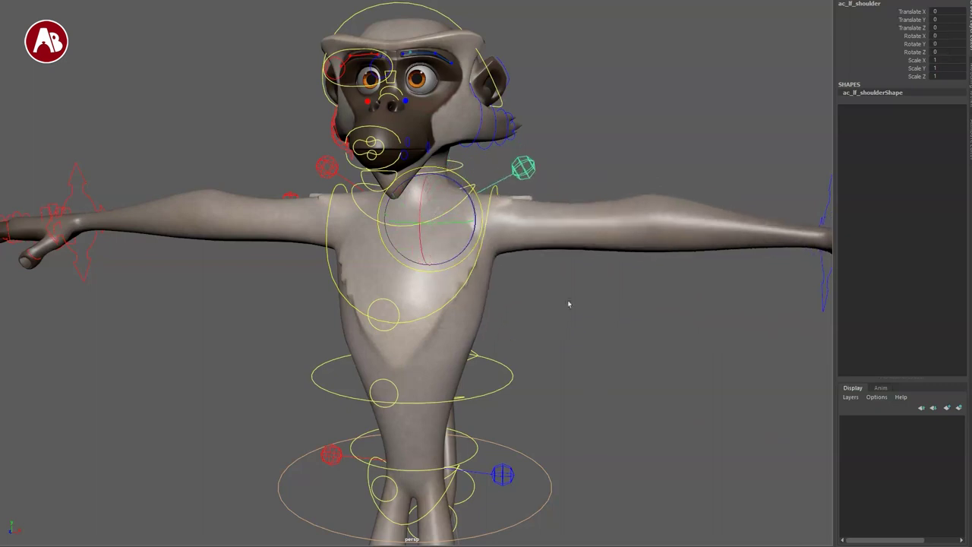
Step: Raise the left hand IK control above the head and rotate it about 87° in Z
left_click_drag(568, 303, 641, 277, "alt")
left_click(688, 274)
left_click_drag(676, 368, 707, 390, "alt")
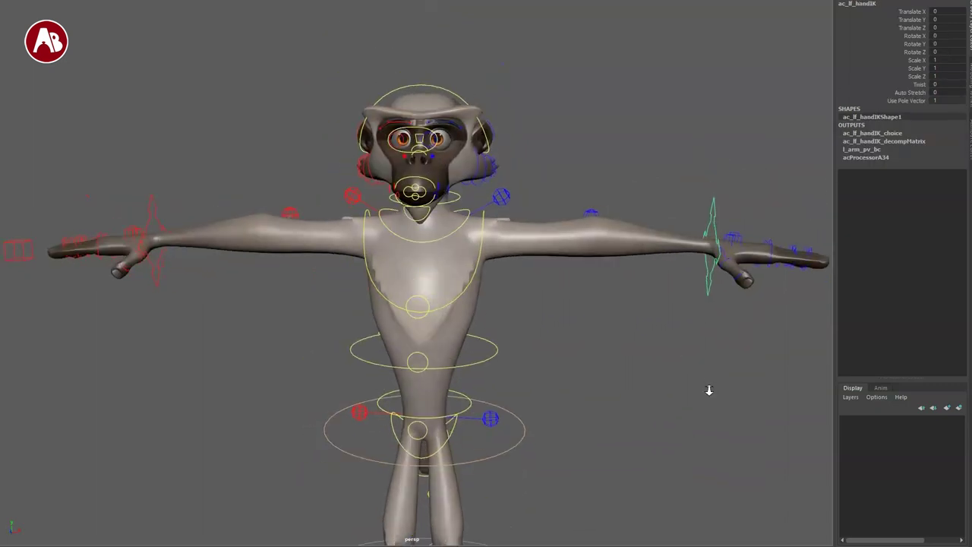
scroll(707, 390, "down", 2)
key("w")
left_click_drag(662, 252, 511, 55)
middle_click_drag(578, 242, 598, 273, "alt")
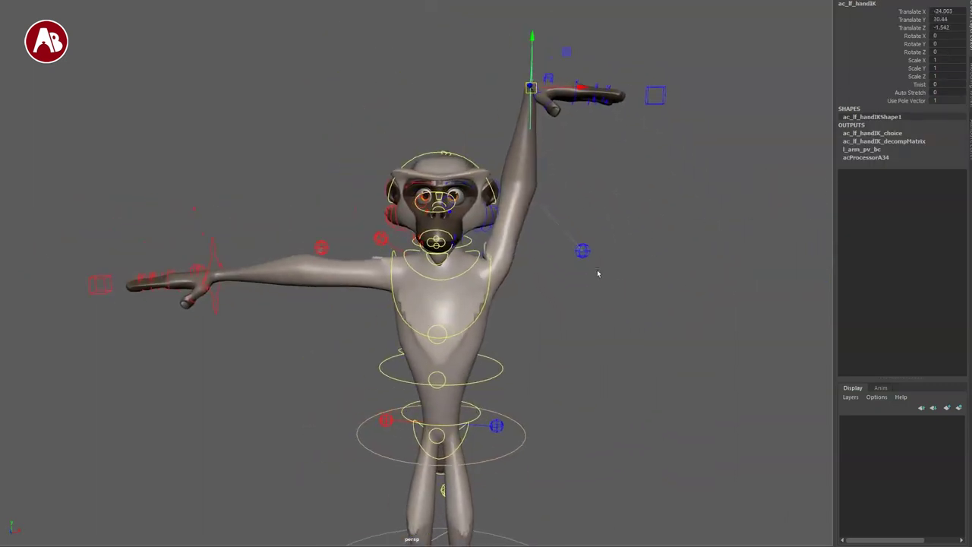
mouse_move(480, 264)
left_mouse_down("alt")
mouse_move(351, 267)
mouse_move(484, 275)
left_mouse_up("alt")
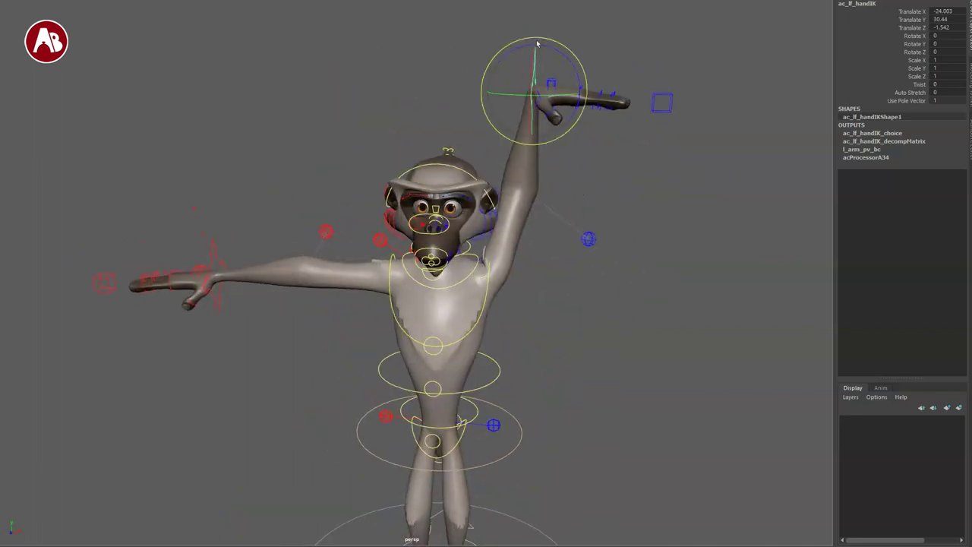
left_click_drag(537, 44, 476, 74)
Step: Examine the raised left arm's mesh deformation in wireframe, and restore the shaded, textured display
left_click_drag(544, 318, 513, 319, "alt")
key("4")
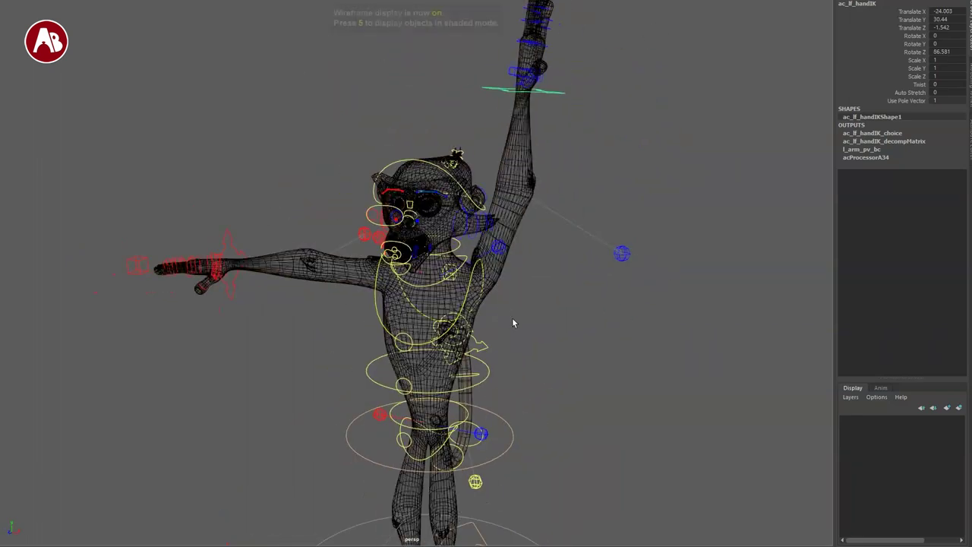
right_click_drag(512, 319, 584, 387, "alt")
left_click_drag(583, 384, 547, 323, "alt")
right_click_drag(547, 324, 579, 406, "alt")
left_click_drag(578, 407, 591, 342, "alt")
left_click(685, 145)
left_click(694, 181)
key("5")
key("6")
right_click_drag(746, 387, 427, 232, "alt")
left_click_drag(427, 232, 593, 304, "alt")
Step: Try one more rotation on the raised left arm, and undo the arm pose changes
key("e")
left_click_drag(465, 245, 444, 235)
left_click_drag(586, 386, 568, 358, "alt")
key("ctrl+z")
key("ctrl+z")
key("ctrl+z")
key("ctrl+z")
key("ctrl+z")
Step: Switch the left arm to FK by setting Ik Arm to 0 on its arm settings control
left_click(514, 211)
left_click_drag(558, 304, 605, 320, "alt")
right_click_drag(698, 394, 650, 365, "alt")
left_click_drag(650, 365, 687, 361, "alt")
left_click_drag(673, 316, 700, 309)
left_click_drag(678, 360, 563, 401, "alt")
right_click_drag(630, 388, 583, 366, "alt")
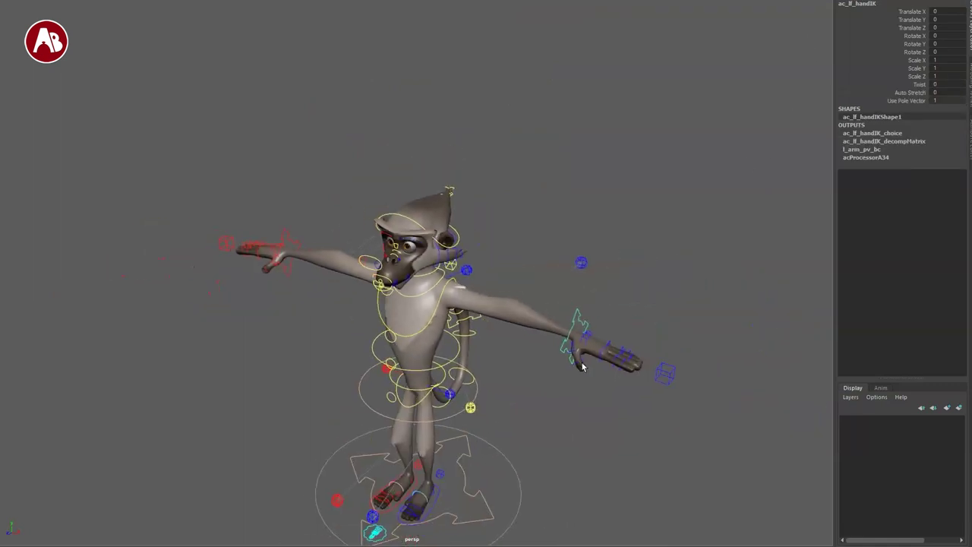
left_click(666, 372)
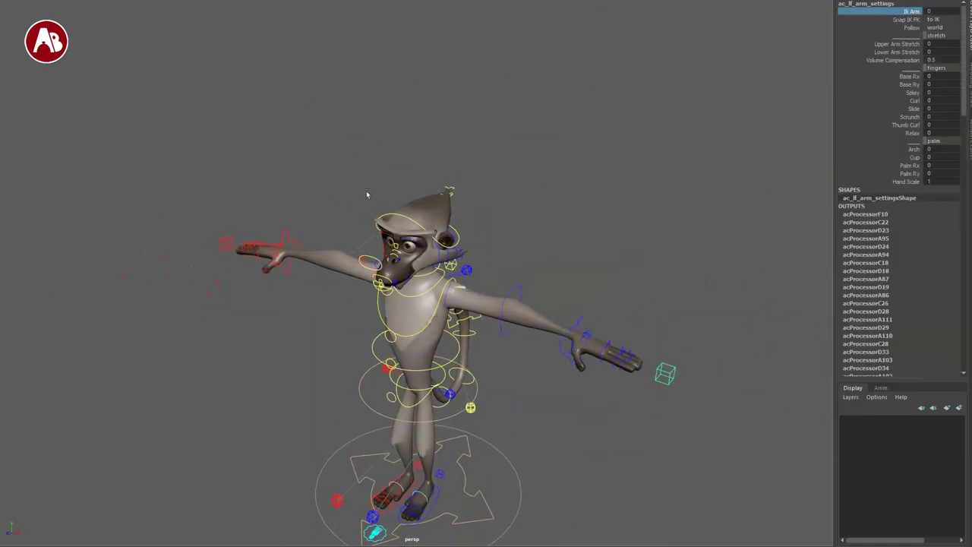
left_click_drag(509, 343, 539, 327, "alt")
right_click_drag(483, 312, 543, 334, "alt")
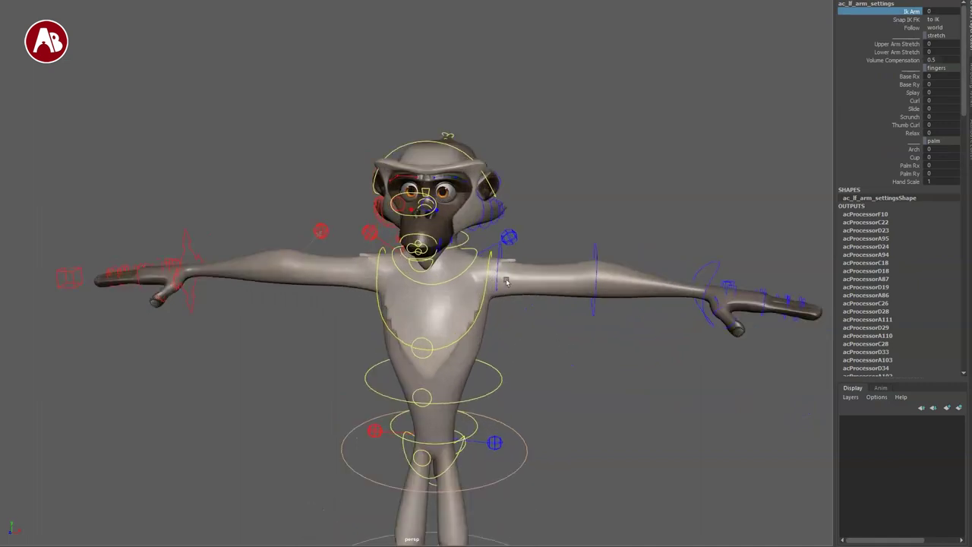
Step: Try rotating the left upper-arm FK control
left_click(507, 285)
left_click(497, 271)
key("e")
left_click_drag(499, 228, 451, 223)
key("q")
Step: Try rotating the left shoulder control about 27° in Z with the FK arm, and undo the arm rotations
left_click(508, 237)
left_click(490, 236)
left_click_drag(521, 377, 511, 357, "alt")
key("ctrl+z")
key("ctrl+z")
key("ctrl+z")
key("ctrl+z")
key("ctrl+z")
key("ctrl+z")
key("ctrl+z")
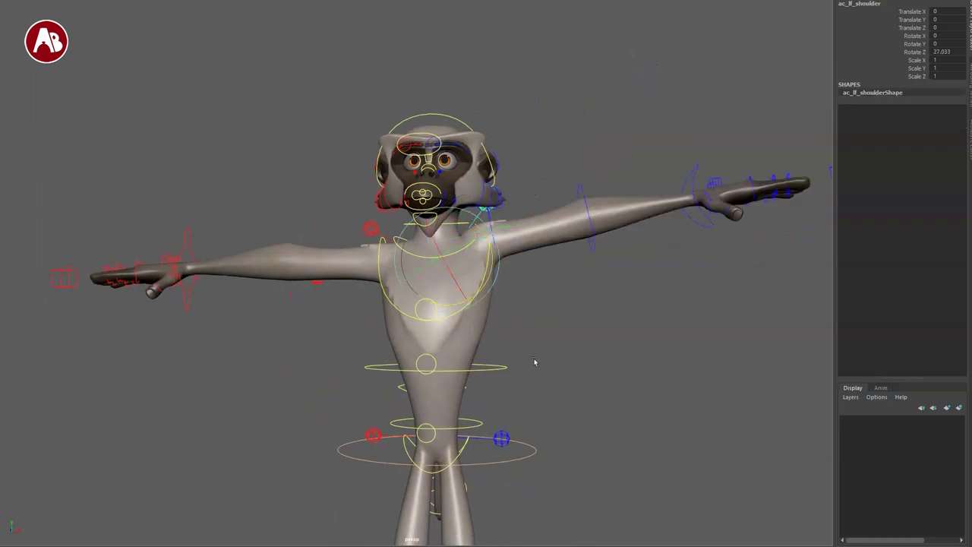
Step: Select the left arm settings control and review its Follow and arm stretch attributes
left_click_drag(614, 360, 551, 385, "alt")
middle_click_drag(533, 377, 441, 371, "alt")
right_click_drag(441, 371, 516, 351, "alt")
left_click_drag(516, 351, 570, 368, "alt")
left_click_drag(665, 326, 627, 333, "alt")
left_click(769, 307)
middle_click_drag(682, 357, 731, 365, "alt")
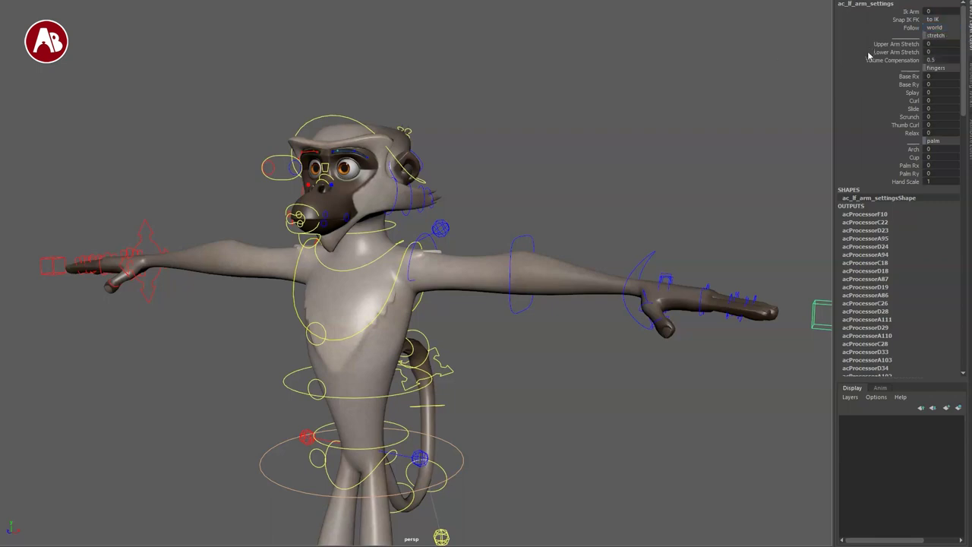
Step: Try raising Upper Arm Stretch and Lower Arm Stretch on the left arm settings control, and undo it
left_click_drag(871, 49, 871, 52)
mouse_move(713, 103)
middle_mouse_down()
mouse_move(725, 104)
mouse_move(704, 103)
mouse_move(731, 104)
middle_mouse_up()
key("ctrl+z")
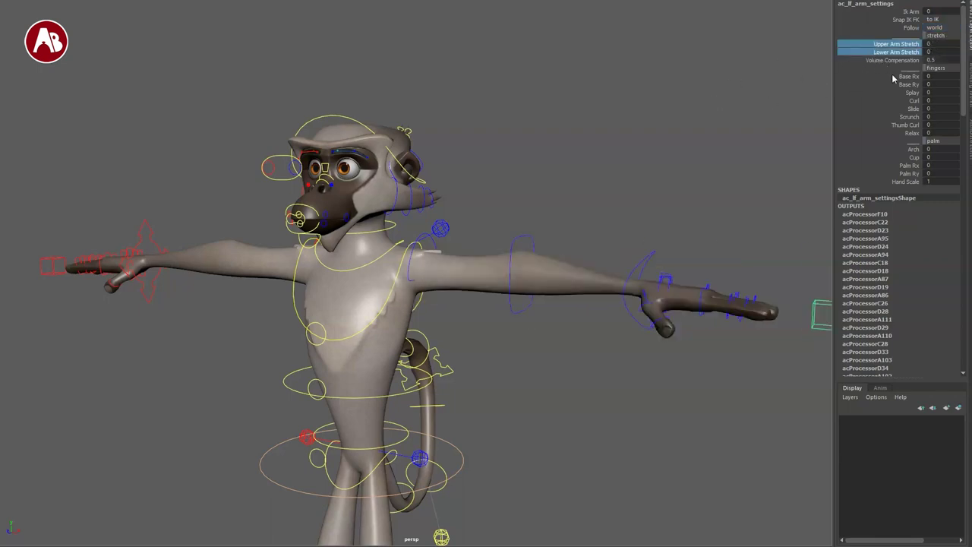
Step: Highlight the finger attributes from Base Rx to Relax and examine the left hand's finger controls up close
left_click_drag(891, 76, 886, 133)
middle_click_drag(606, 235, 428, 225, "alt")
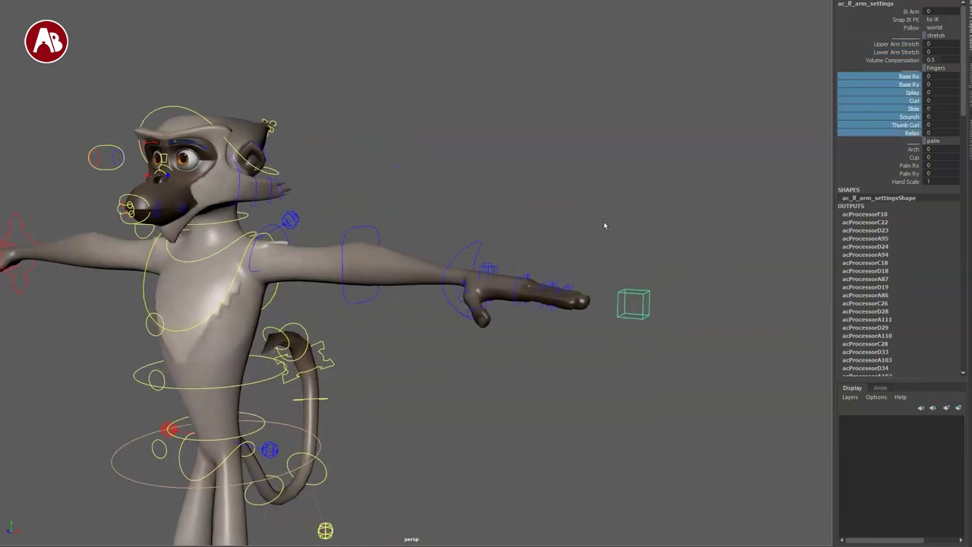
left_click_drag(603, 339, 586, 391, "alt")
right_click_drag(586, 304, 658, 196, "alt")
middle_click_drag(494, 339, 571, 362, "alt")
right_click_drag(571, 362, 524, 365, "alt")
middle_click_drag(608, 351, 783, 365, "alt")
right_click_drag(782, 364, 853, 463, "alt")
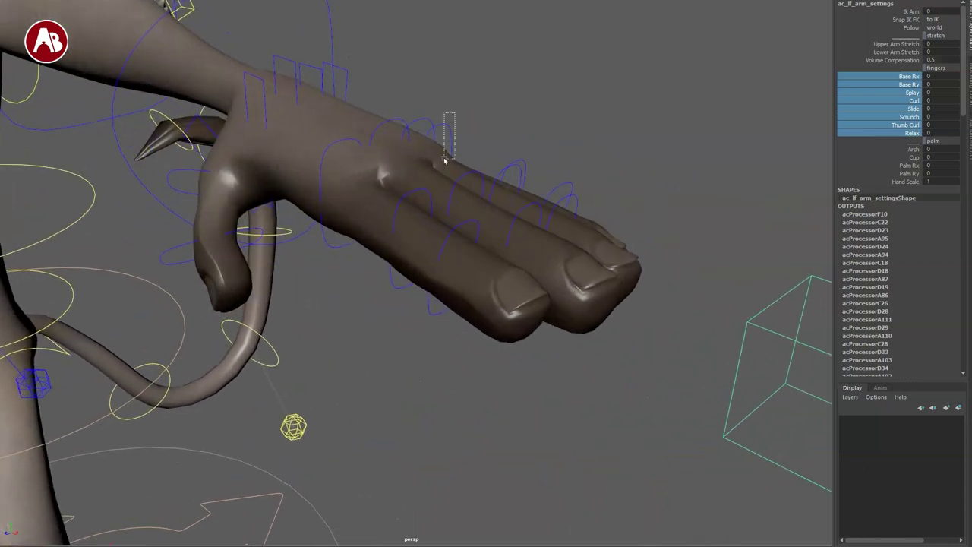
Step: Try rotating the left pinky's base control about 16° in Y, and undo the rotation
left_click_drag(446, 161, 449, 148)
left_click_drag(424, 200, 451, 157)
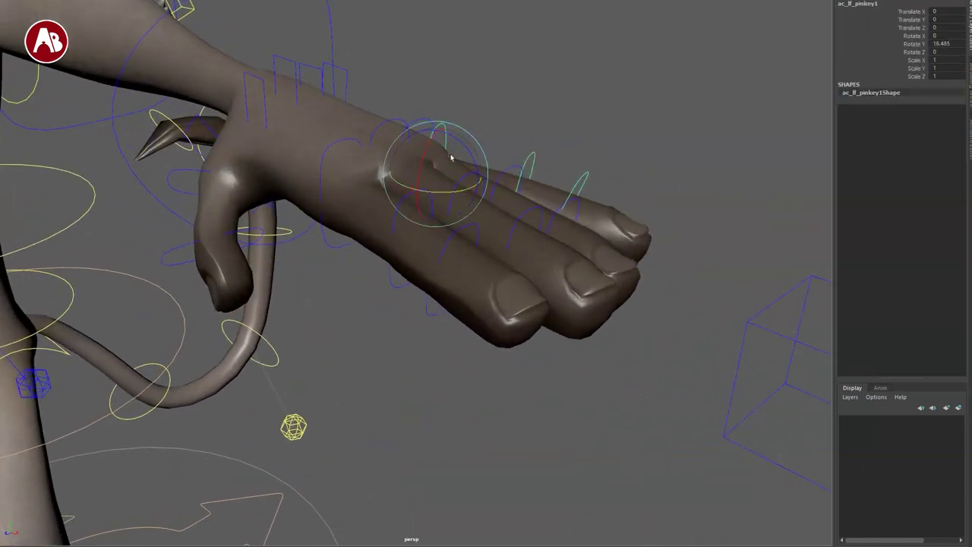
left_click_drag(532, 289, 384, 247, "alt")
key("ctrl+z")
left_click_drag(575, 319, 458, 326, "alt")
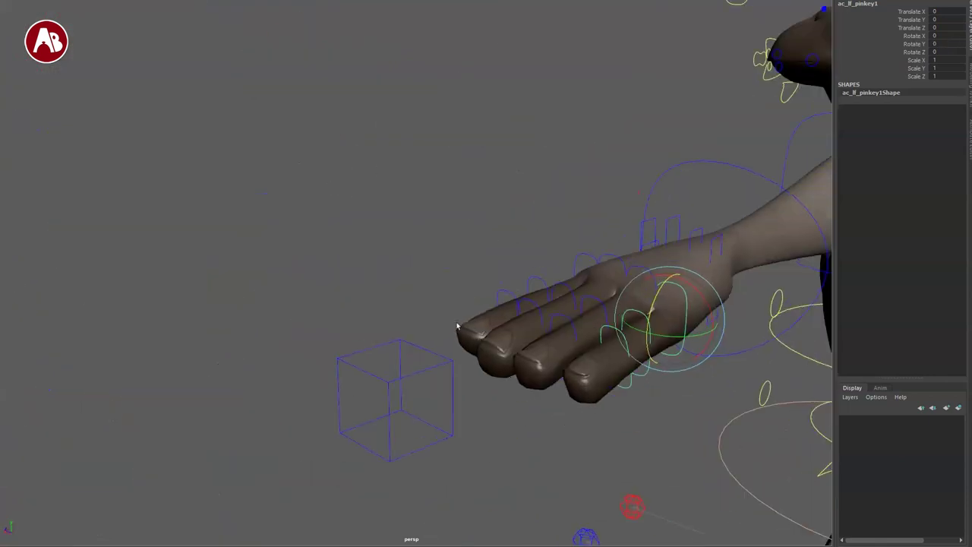
Step: Try moving the left pinky's base control, and undo the moves
key("w")
middle_click_drag(619, 300, 577, 294, "alt")
key("ctrl+z")
left_click_drag(626, 310, 693, 315)
key("ctrl+z")
left_click_drag(479, 335, 563, 418, "alt")
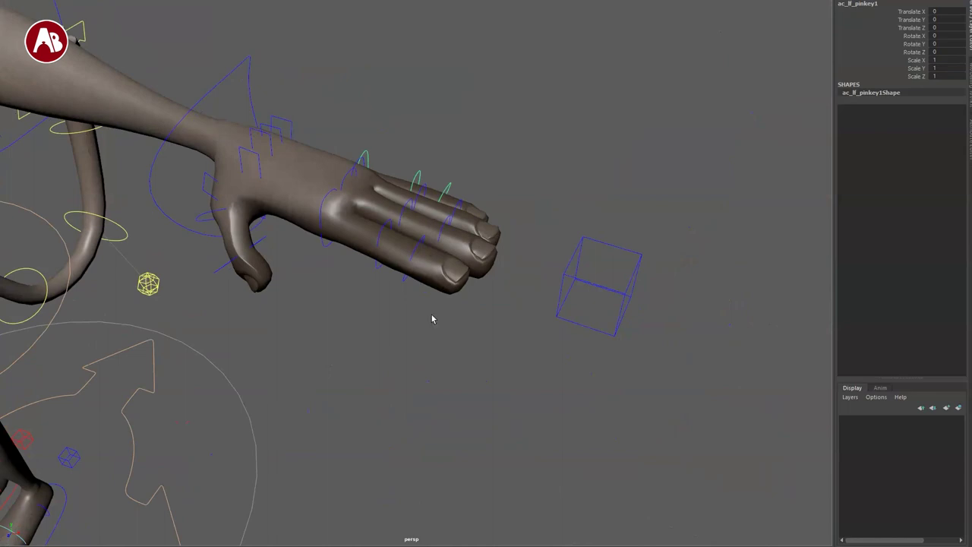
left_click_drag(415, 257, 434, 285)
key("ctrl+z")
key("ctrl+z")
Step: Try scaling the left pinky's base control, and undo the scaling
key("q")
middle_click_drag(420, 244, 530, 283, "alt")
key("r")
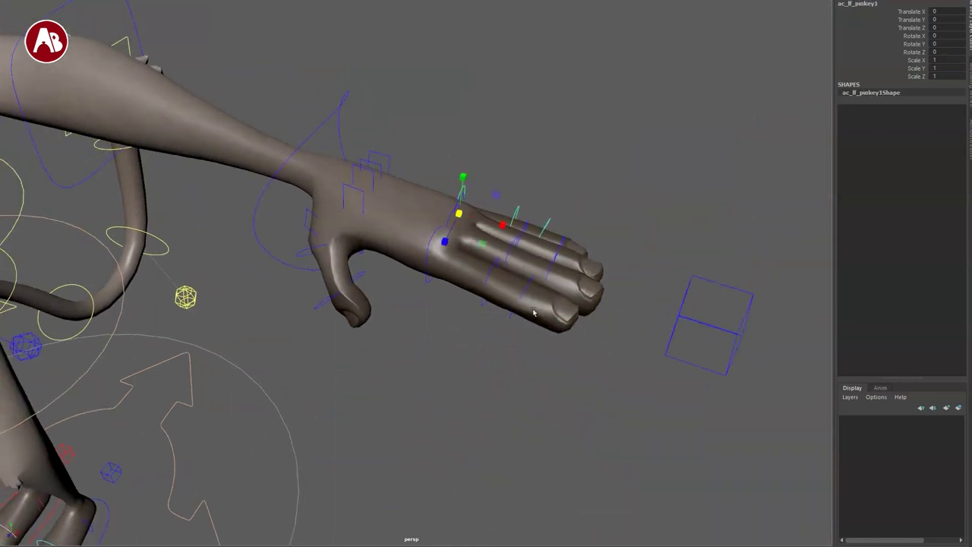
left_click_drag(450, 306, 477, 329, "alt")
key("r")
left_click_drag(306, 342, 388, 369)
key("ctrl+z")
key("q")
middle_click_drag(384, 343, 592, 349, "alt")
left_click_drag(554, 345, 328, 278, "alt")
Step: Select the left FK hand control, try rotating the wrist, and undo the rotation
left_click(475, 257)
left_click(477, 244)
key("e")
left_click_drag(483, 261, 456, 284)
key("ctrl+z")
key("ctrl+z")
key("q")
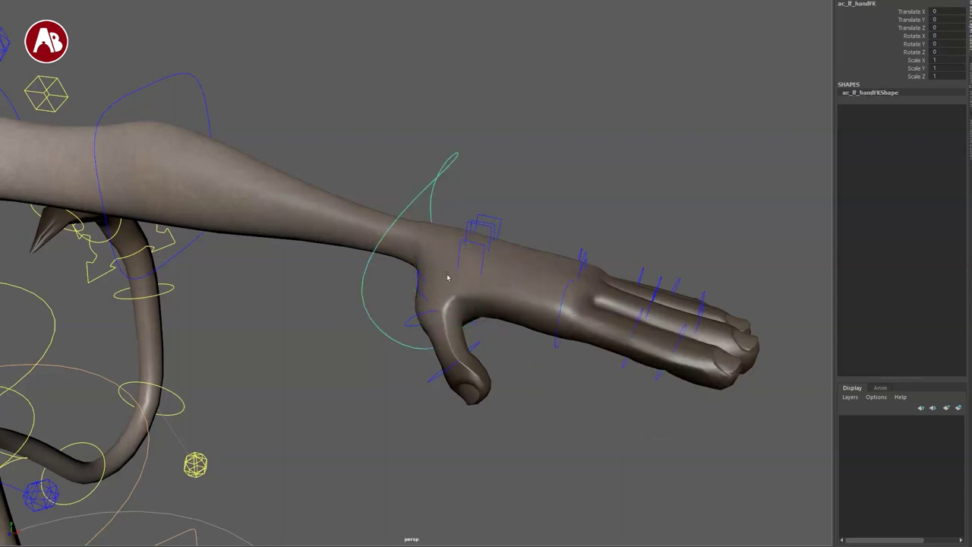
Step: Try further rotate and scale transforms on the left FK hand control, and undo them
right_click_drag(447, 278, 392, 214, "alt")
key("e")
left_click_drag(452, 234, 536, 309)
key("ctrl+z")
key("r")
right_click_drag(537, 310, 396, 275, "alt")
key("ctrl+z")
key("ctrl+z")
Step: Switch the left arm to IK with its arm settings control and select the left IK hand control
left_click(559, 308)
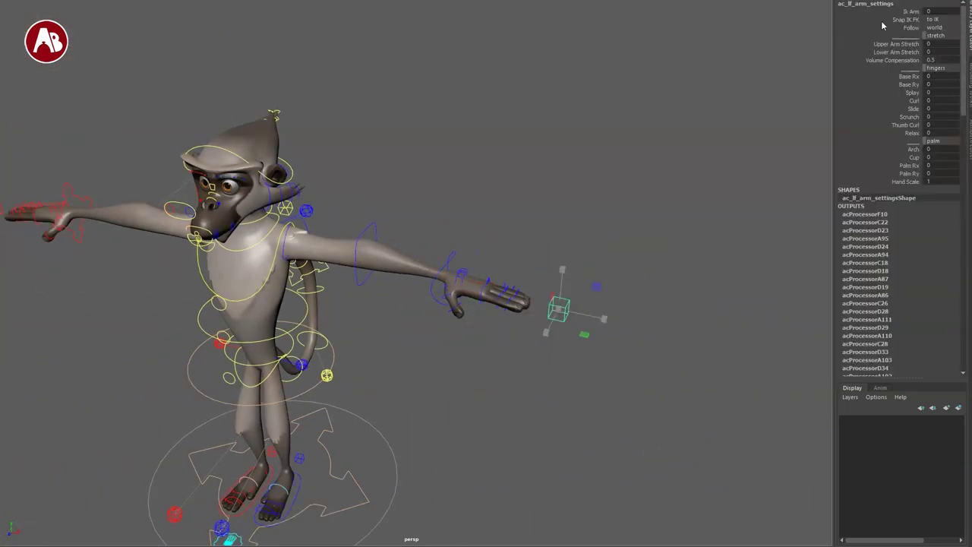
left_click(372, 329)
left_click_drag(372, 329, 294, 365, "alt")
middle_click_drag(295, 351, 304, 391)
key("ctrl+z")
left_click_drag(523, 305, 513, 297, "alt")
left_click(587, 263)
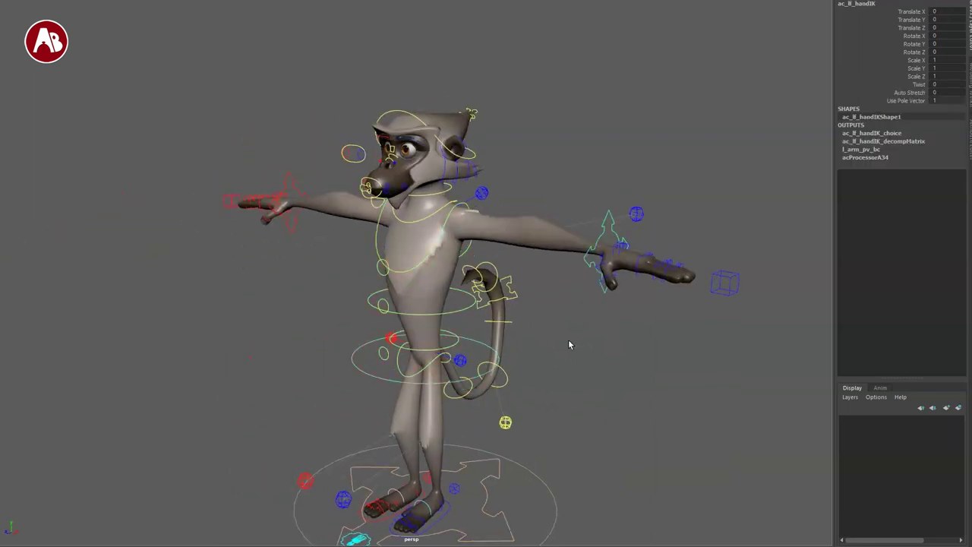
Step: Try moving the left IK hand control inward and rotating it about -57° in Y
left_click_drag(568, 341, 555, 331, "alt")
left_click_drag(607, 279, 499, 342)
left_click_drag(528, 427, 501, 184)
left_click_drag(524, 127, 626, 266)
left_click_drag(625, 266, 532, 326, "alt")
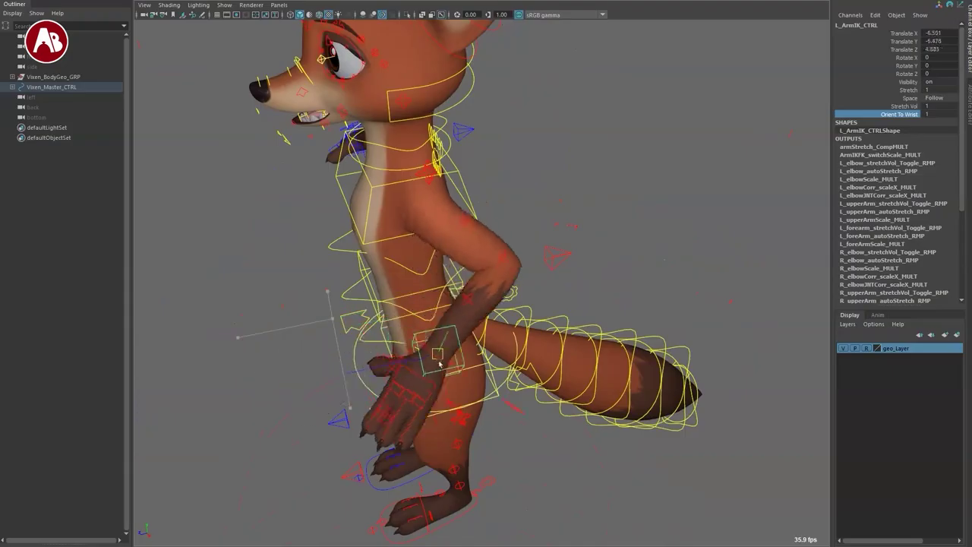
Step: On the Vixen fox rig, move L_ArmIK_CTRL and try its Orient To Wrist attribute for comparison
left_click_drag(390, 297, 364, 346)
left_click_drag(386, 414, 522, 389, "alt")
left_click_drag(593, 273, 620, 303)
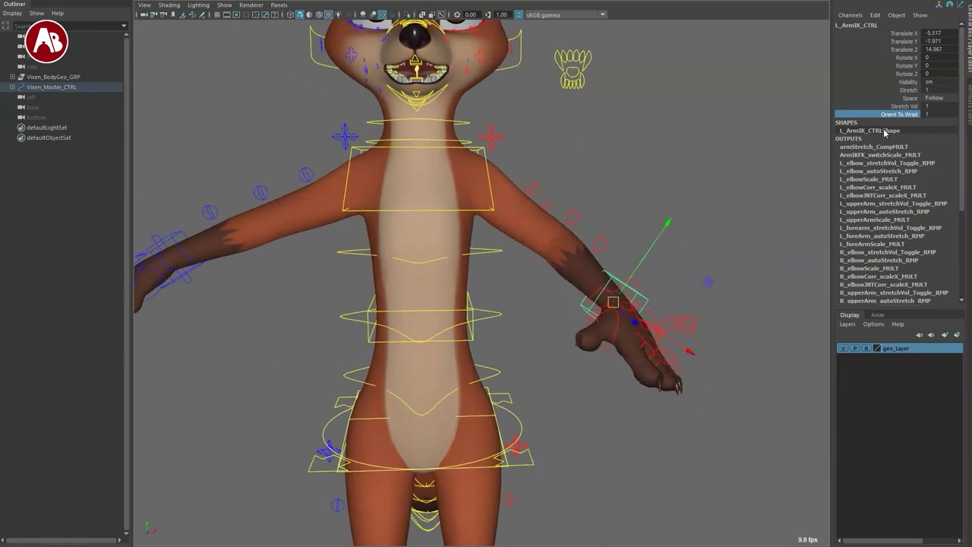
middle_click_drag(760, 154, 645, 151)
left_click_drag(577, 396, 413, 430, "alt")
left_click_drag(322, 353, 423, 326)
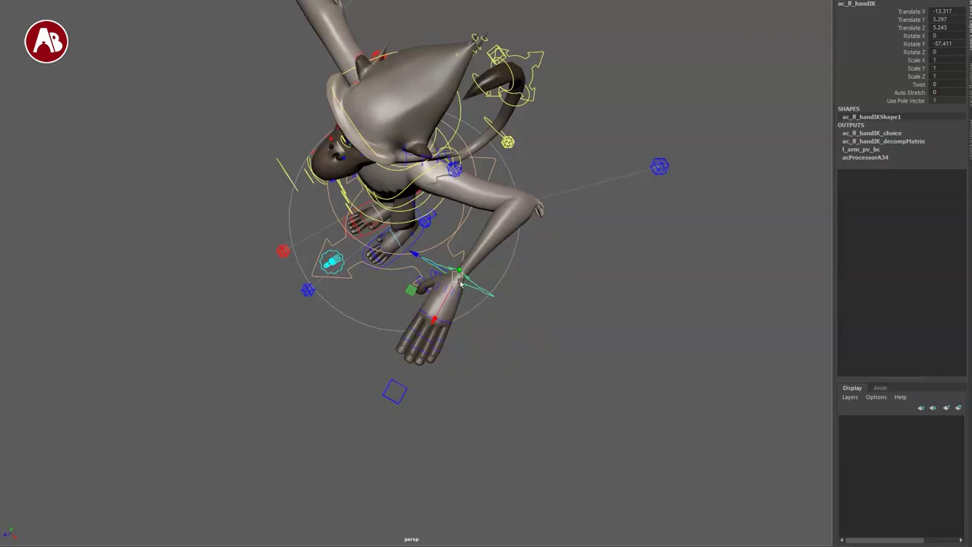
Step: Try moving the monkey's left IK hand control in front of the face and back down beside the body
left_click_drag(461, 283, 421, 285)
left_click_drag(426, 312, 436, 235, "alt")
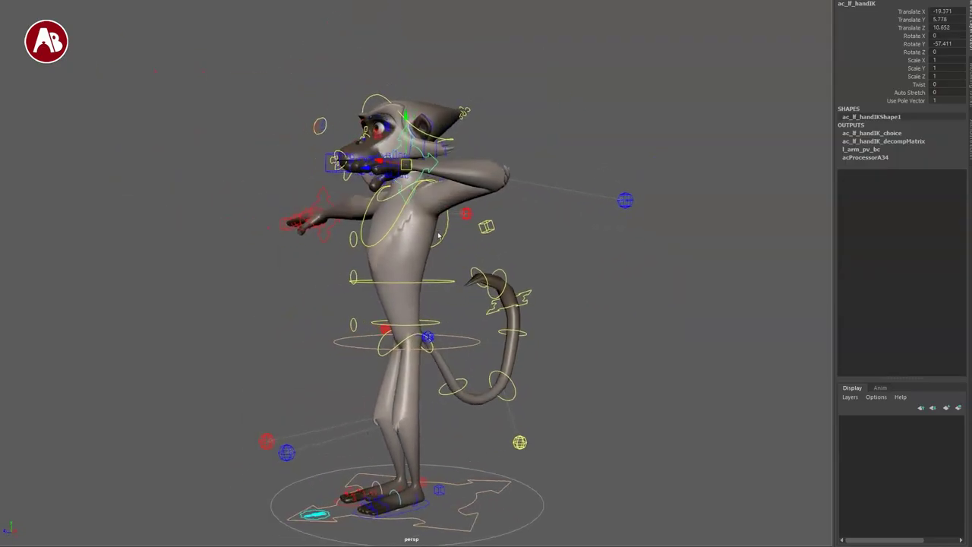
left_click_drag(407, 166, 497, 226)
left_click_drag(494, 236, 457, 264, "alt")
left_click_drag(433, 211, 448, 302)
Step: Undo all the moves and rotations of the left IK hand control
key("ctrl+z")
key("ctrl+z")
key("ctrl+z")
key("ctrl+z")
key("ctrl+z")
key("ctrl+z")
key("ctrl+z")
key("ctrl+z")
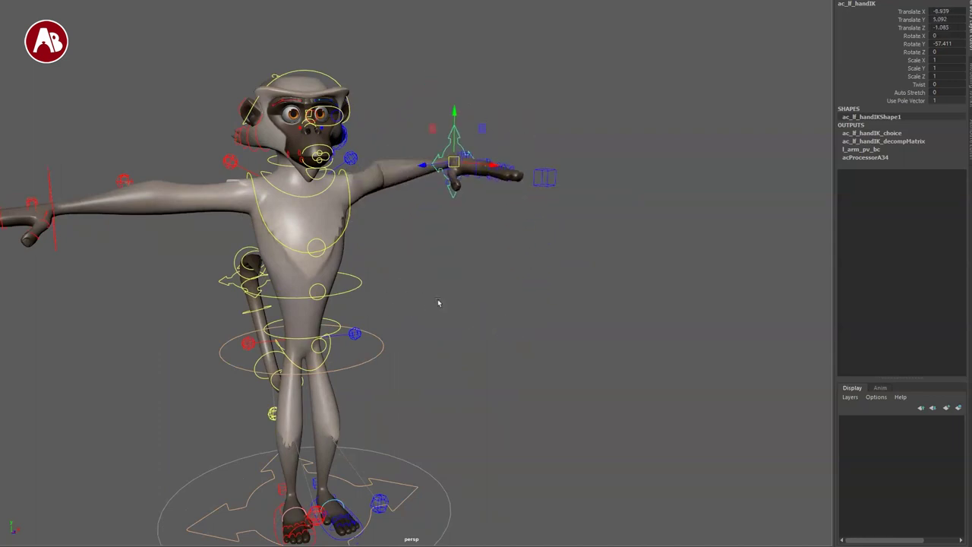
key("ctrl+z")
key("ctrl+z")
key("ctrl+z")
key("ctrl+z")
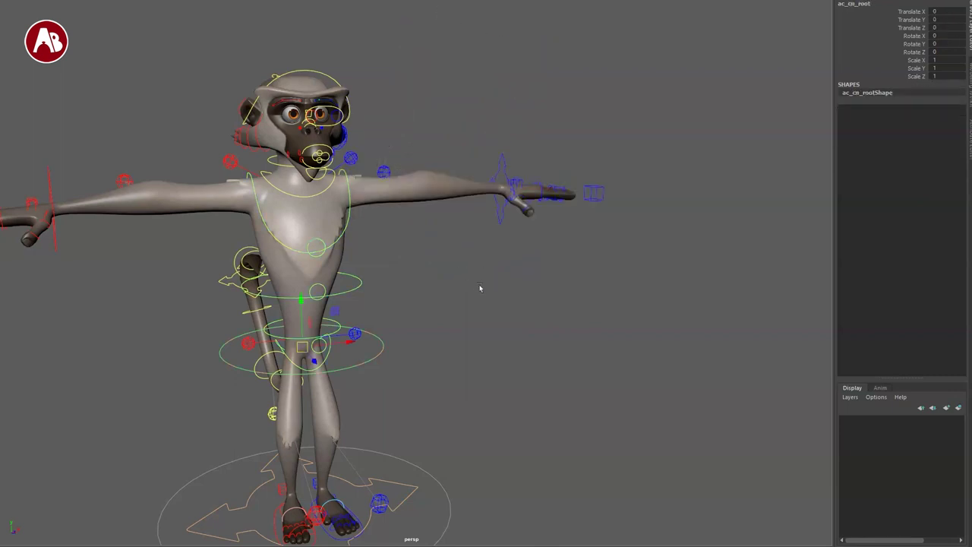
Step: Select the left IK hand control and try moving it down and toward the body to bend the elbow
left_click_drag(524, 217, 533, 210)
left_click_drag(483, 298, 471, 243, "alt")
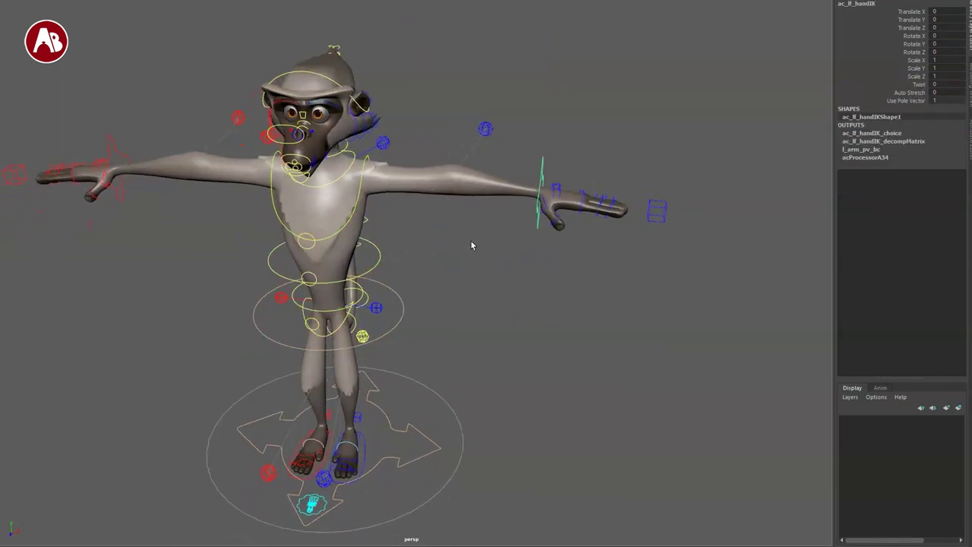
middle_click_drag(403, 266, 495, 278, "alt")
left_click_drag(494, 278, 425, 278, "alt")
key("w")
left_click_drag(710, 242, 658, 258)
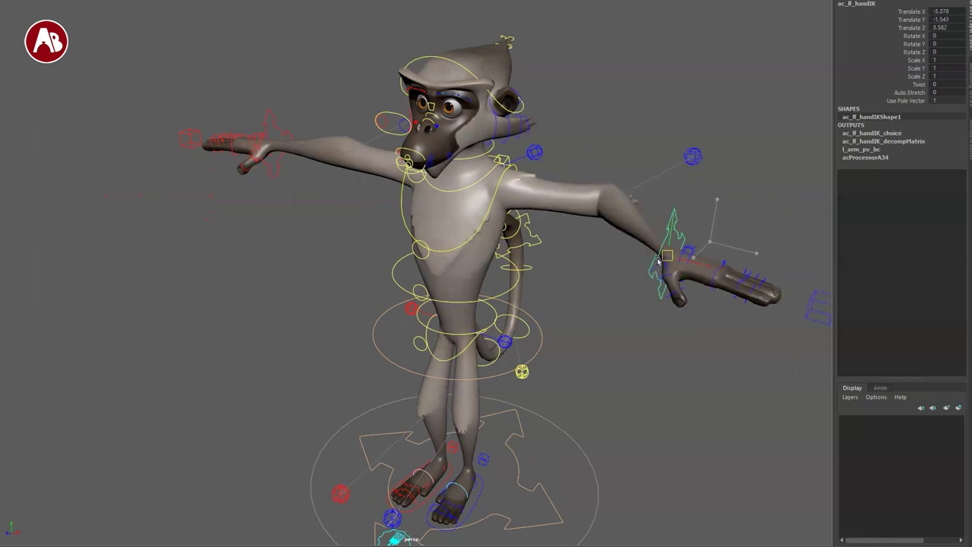
Step: Try the left arm pole vector control and its attributes, and undo these changes along with the hand move
key("w")
mouse_move(684, 144)
left_mouse_down()
mouse_move(712, 182)
mouse_move(660, 87)
mouse_move(644, 216)
mouse_move(687, 69)
mouse_move(674, 139)
left_mouse_up()
key("ctrl+z")
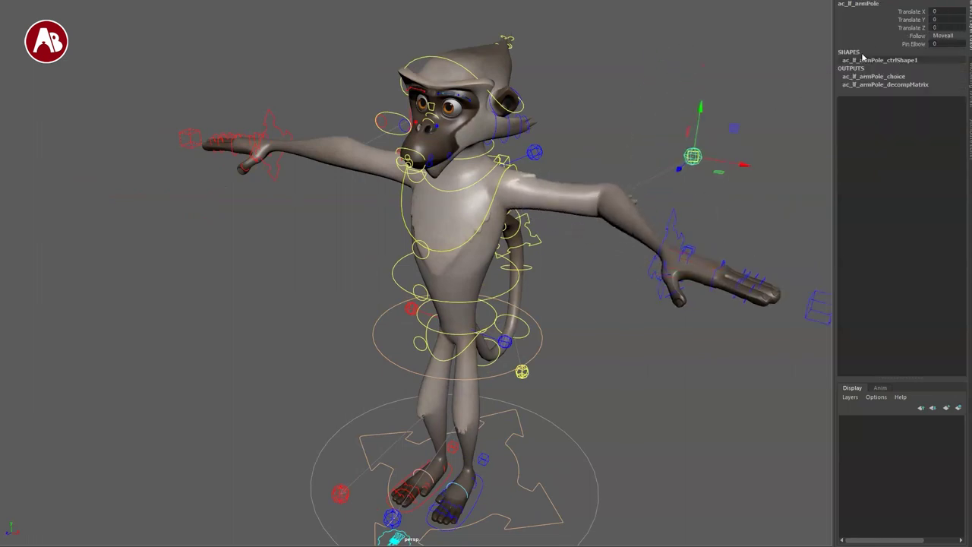
middle_click_drag(671, 83, 761, 139)
key("ctrl+z")
key("ctrl+z")
key("ctrl+z")
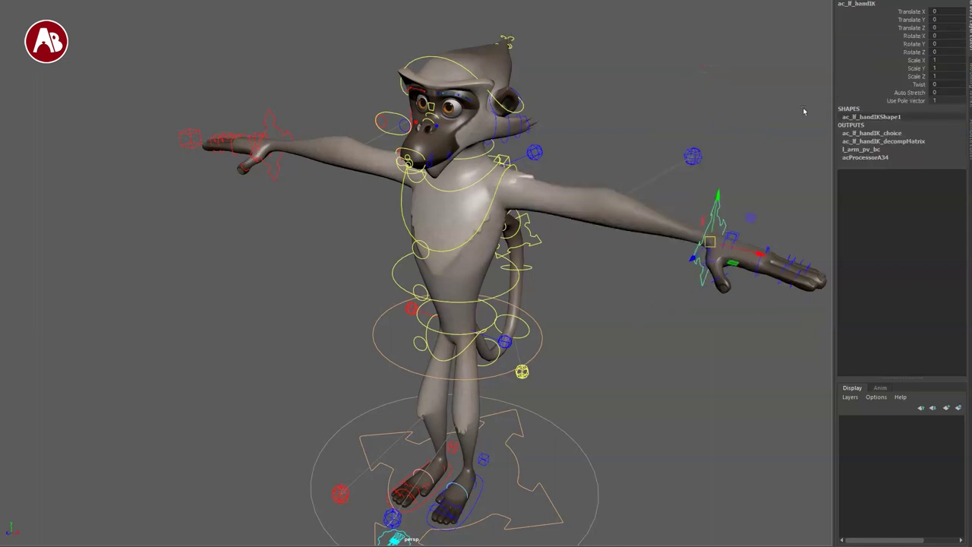
Step: Review the Auto Stretch and Use Pole Vector attributes of the left IK hand control, and clear the selection
middle_click_drag(672, 100, 455, 148)
left_click(874, 91)
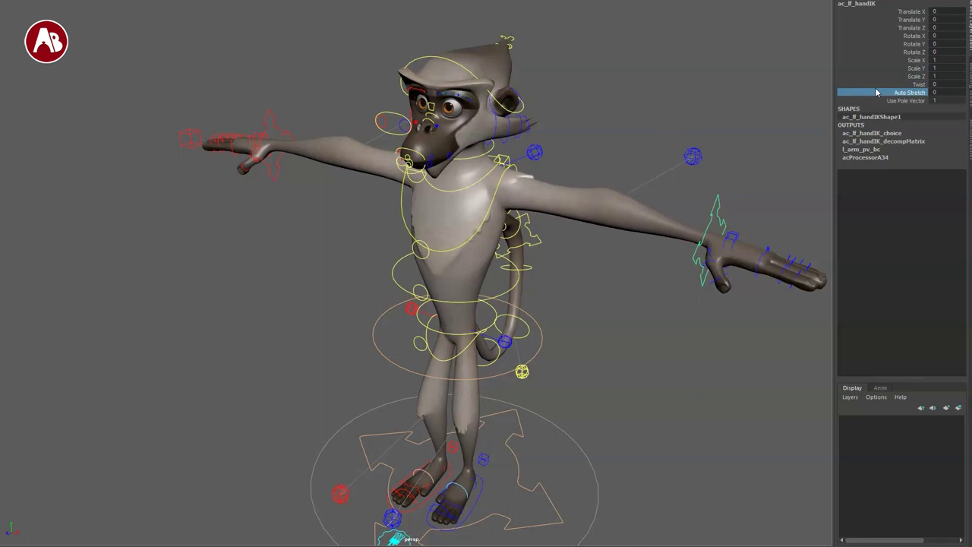
left_click(869, 99)
left_click(659, 108)
Step: Select the top chest control and the root control in turn to examine the torso setup
left_click_drag(295, 325, 415, 309, "alt")
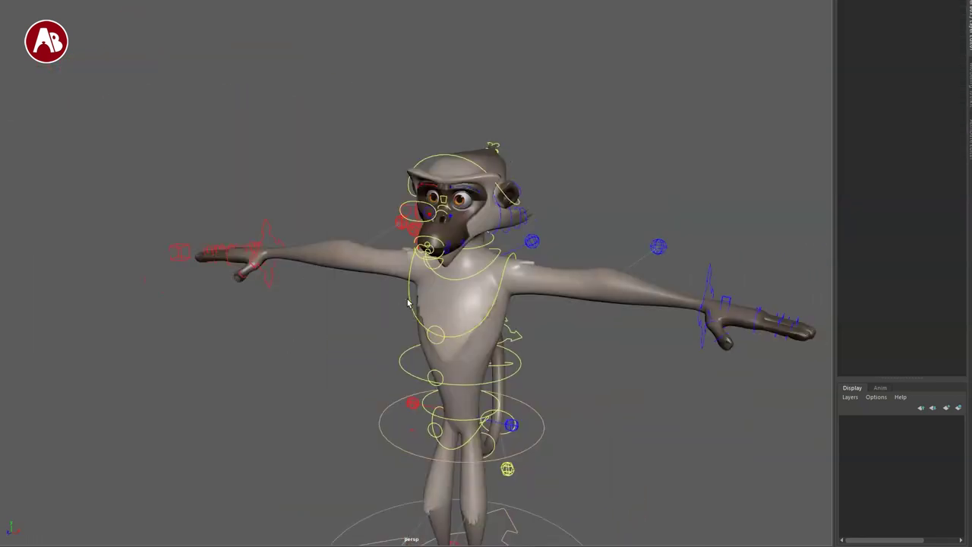
left_click(409, 302)
left_click_drag(430, 348, 405, 225, "alt")
key("ctrl+z")
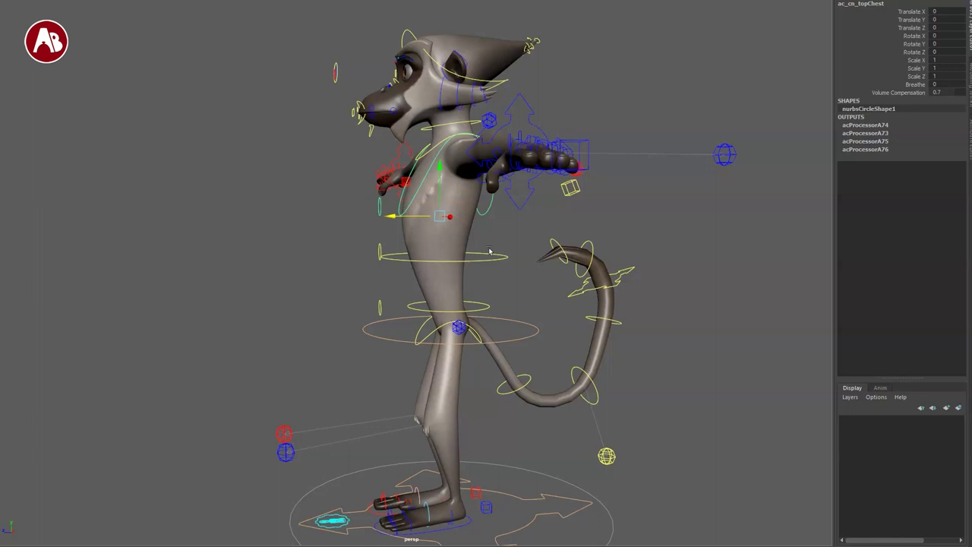
left_click_drag(487, 246, 497, 294)
left_click_drag(498, 349, 524, 335, "alt")
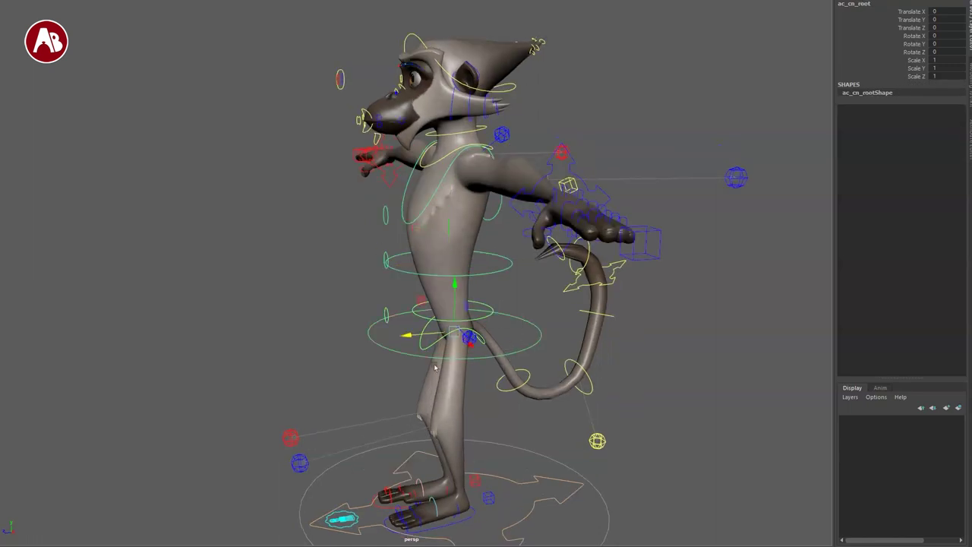
left_click_drag(435, 367, 521, 357, "alt")
middle_click_drag(430, 334, 461, 315, "alt")
left_click_drag(461, 315, 514, 354, "alt")
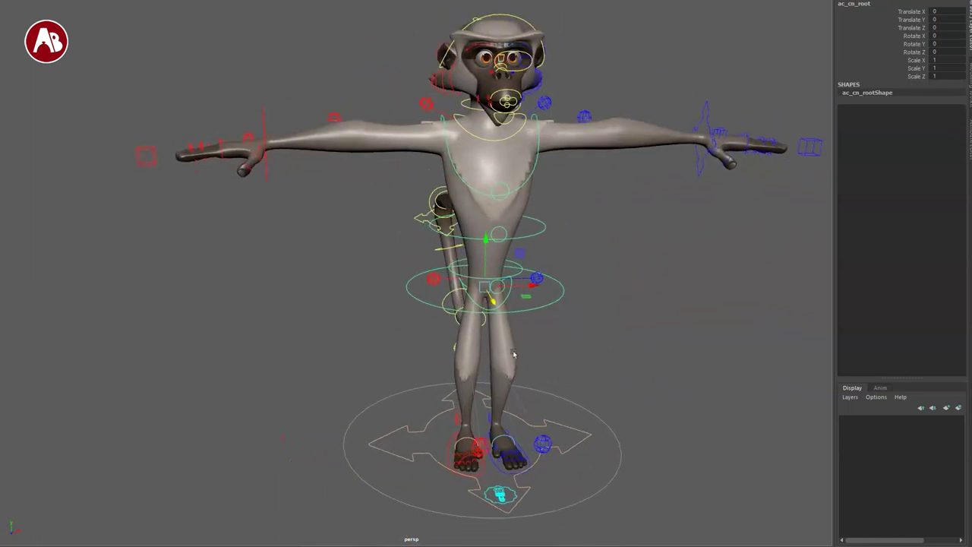
middle_click_drag(514, 353, 473, 342, "alt")
key("q")
Step: Set Gimbal, Body Polish and Face Polish to 1 on the base control, and deselect it
left_click(535, 433)
left_click_drag(535, 434, 511, 430, "alt")
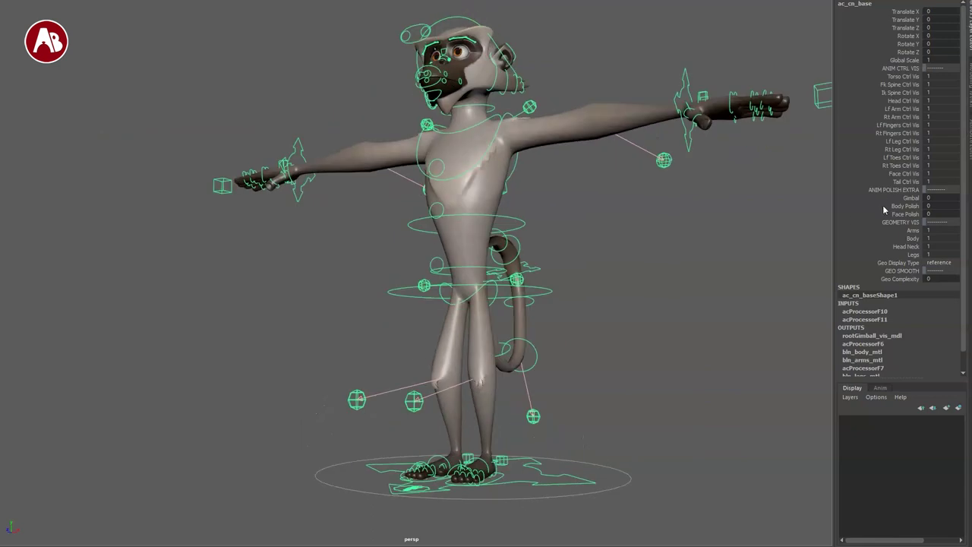
middle_click_drag(687, 289, 724, 289)
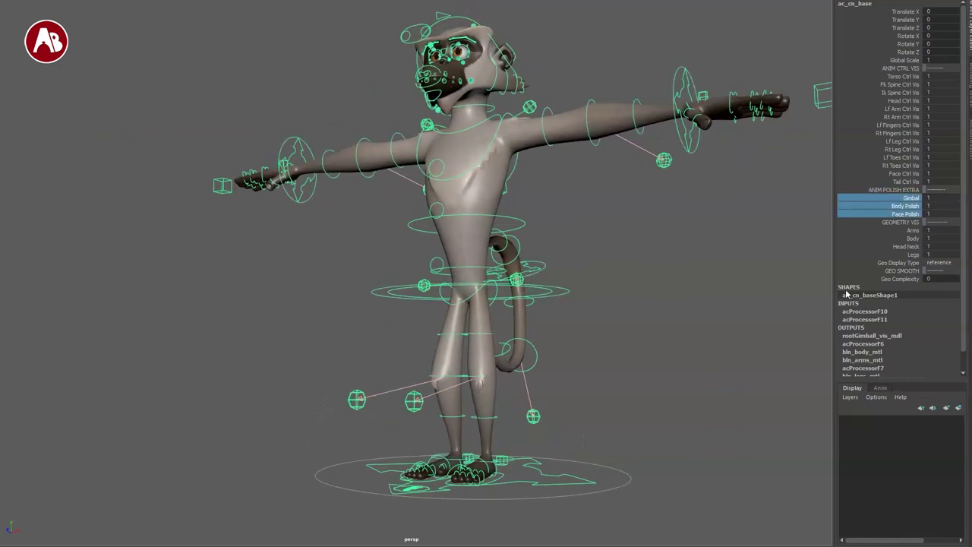
left_click(322, 282)
Step: Try moving the top chest control forward and rotating it about 56° in X
mouse_move(375, 266)
left_mouse_down("alt")
mouse_move(465, 284)
mouse_move(377, 283)
left_mouse_up("alt")
middle_click_drag(474, 197, 458, 254, "alt")
right_click_drag(458, 254, 522, 289, "alt")
mouse_move(522, 290)
left_mouse_down("alt")
mouse_move(415, 286)
mouse_move(532, 293)
left_mouse_up("alt")
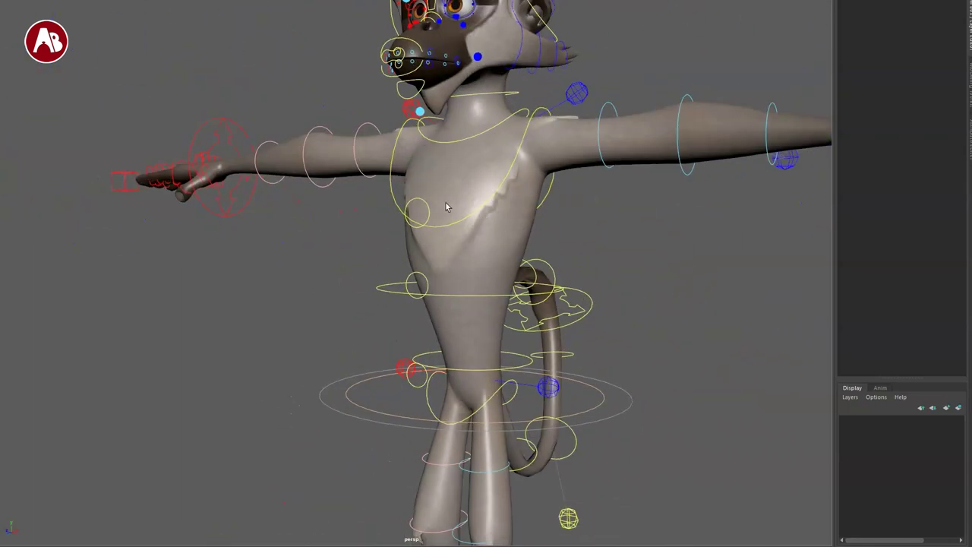
left_click_drag(447, 206, 469, 220, "alt")
left_click(390, 187)
left_click_drag(446, 256, 454, 248, "alt")
key("w")
left_click_drag(465, 282, 406, 272, "alt")
left_click_drag(450, 233, 408, 236)
left_click_drag(406, 287, 350, 315, "alt")
key("e")
left_click_drag(356, 263, 397, 286)
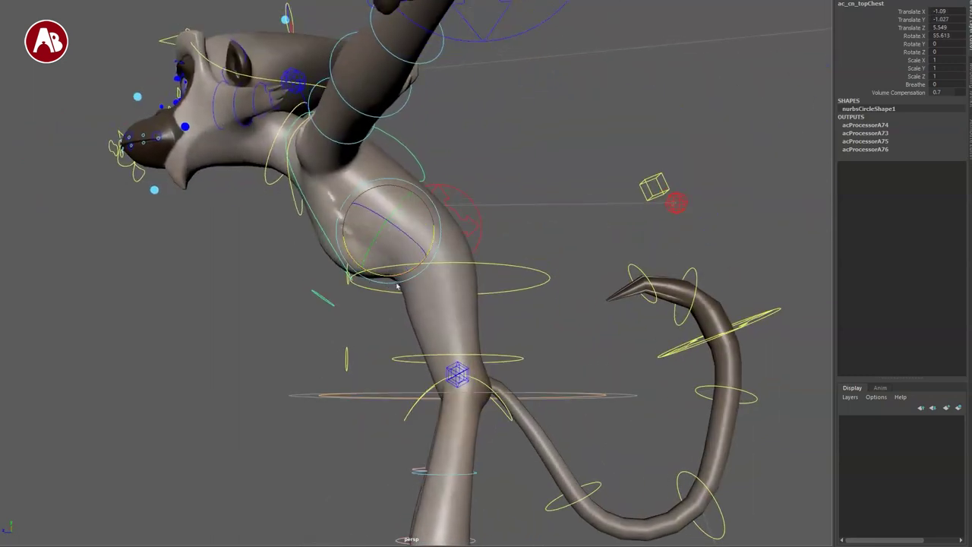
Step: Try rotating the chest control about 33° in X and moving it forward and down
left_click_drag(517, 294, 521, 299, "alt")
left_click(520, 275)
key("w")
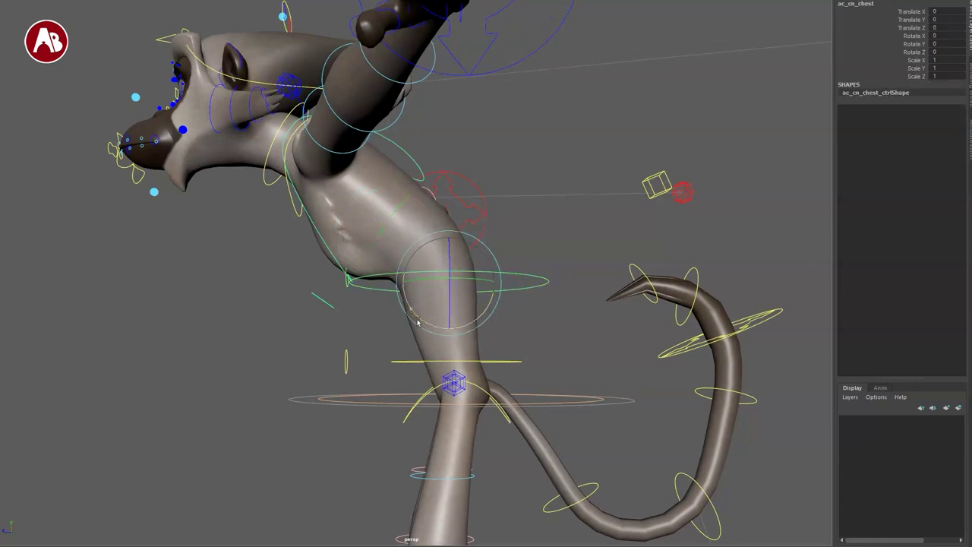
left_click_drag(417, 319, 429, 332)
key("w")
left_click_drag(435, 293, 393, 325)
key("q")
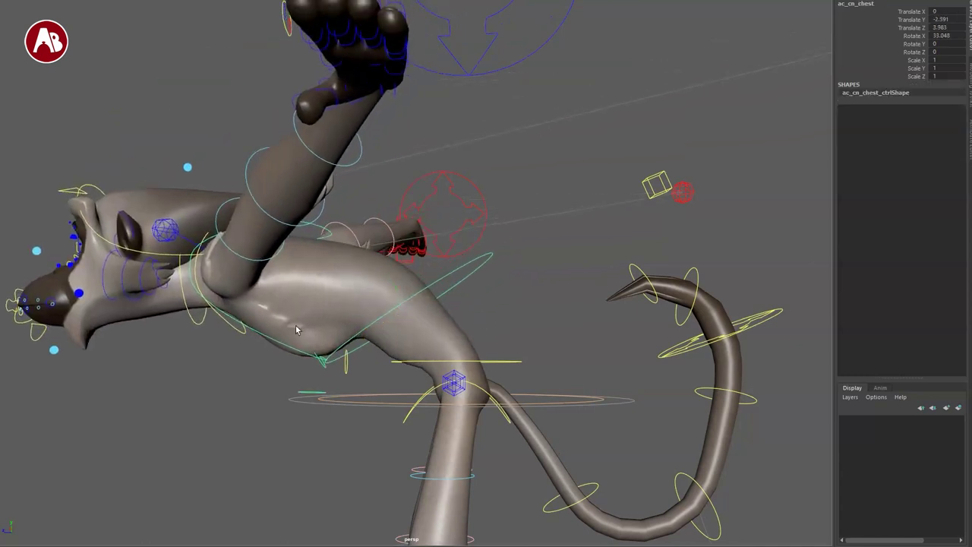
left_click(275, 345)
left_click_drag(311, 336, 328, 295)
key("w")
Step: Undo the chest and top chest posing and the change to the extra control visibility
key("ctrl+z")
key("ctrl+z")
key("ctrl+z")
key("ctrl+z")
key("ctrl+z")
key("ctrl+z")
key("ctrl+z")
key("ctrl+z")
key("ctrl+z")
key("ctrl+z")
key("ctrl+z")
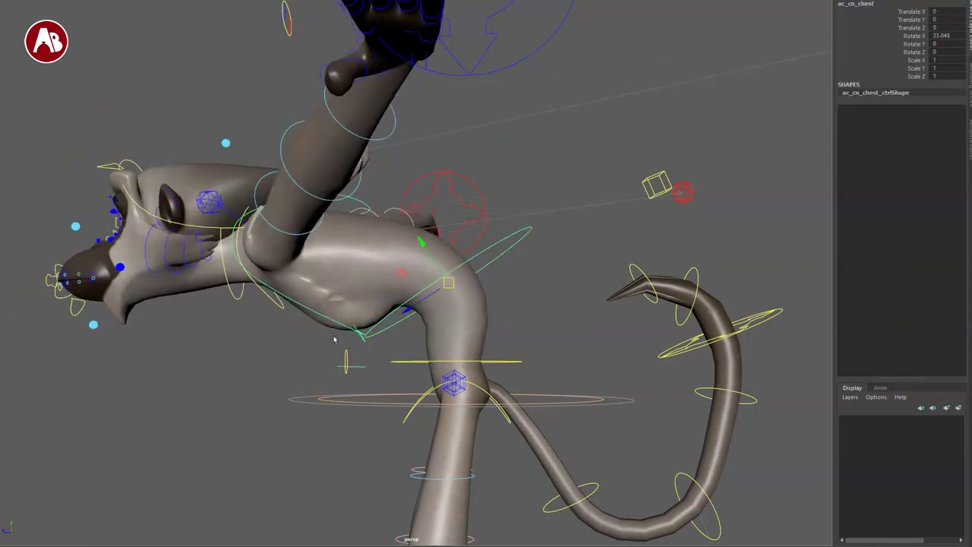
Step: Select the neck control and rotate it about -42° in Z
left_click_drag(305, 281, 435, 271, "alt")
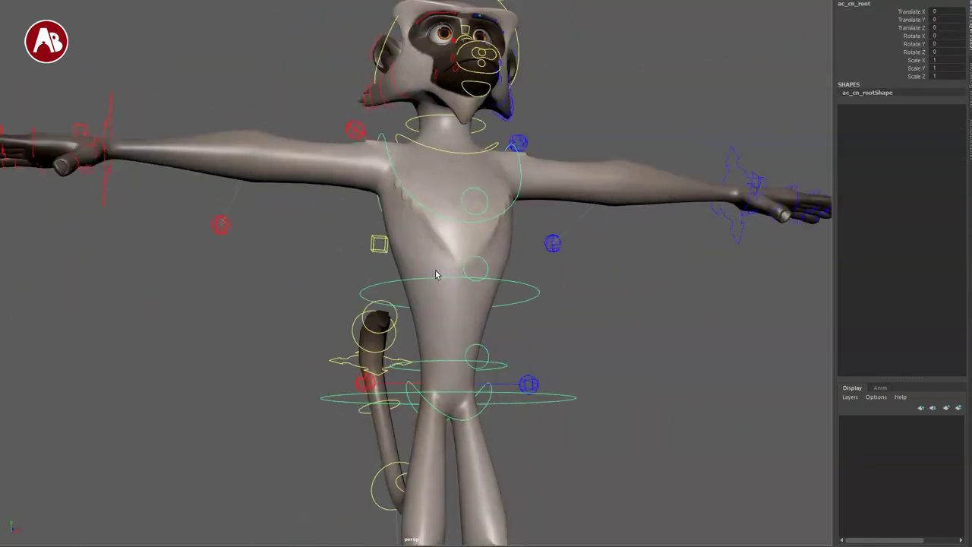
middle_click_drag(435, 271, 486, 452, "alt")
right_click_drag(369, 399, 391, 413, "alt")
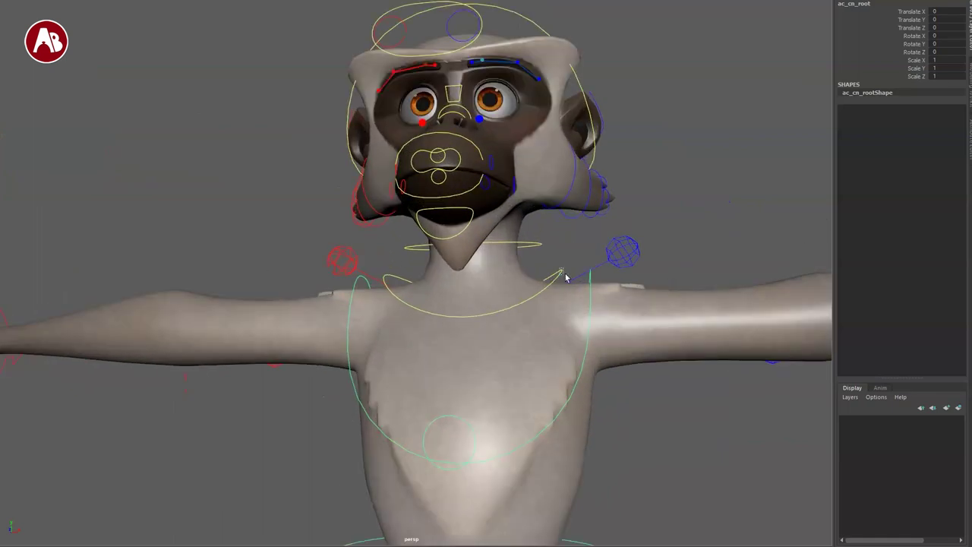
left_click(564, 274)
left_click_drag(472, 313, 511, 355, "alt")
key("e")
left_click_drag(415, 248, 449, 237)
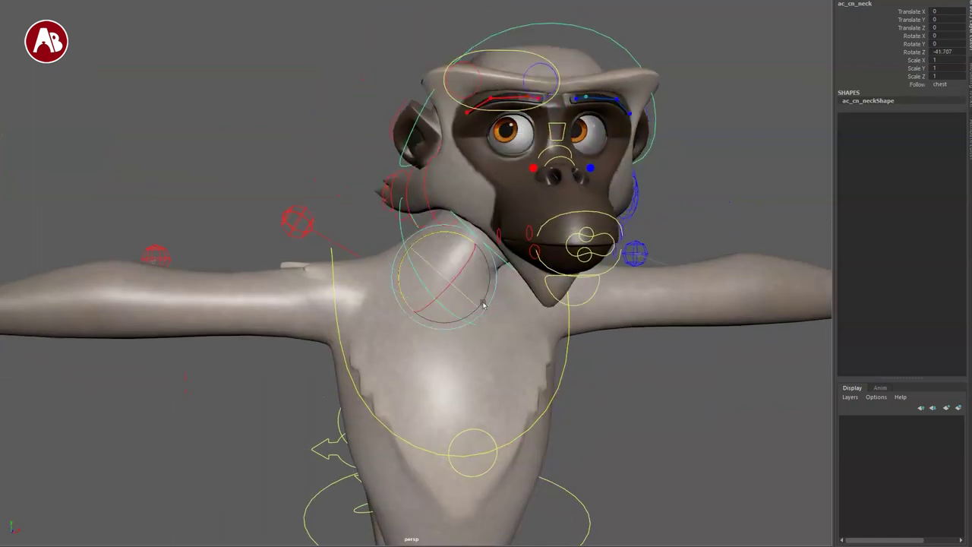
Step: Try rotating the neck control to about -26° in Z, undo it, and set the neck's Follow to world
left_click_drag(543, 387, 510, 398, "alt")
right_click_drag(510, 397, 430, 382, "alt")
mouse_move(417, 232)
left_mouse_down()
mouse_move(387, 249)
mouse_move(414, 234)
left_mouse_up()
key("ctrl+z")
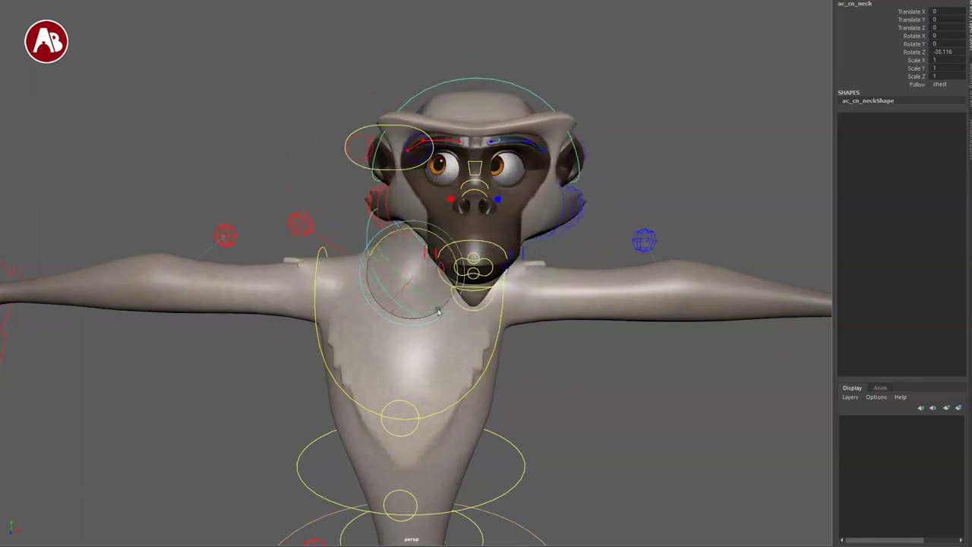
left_click_drag(416, 363, 419, 322, "alt")
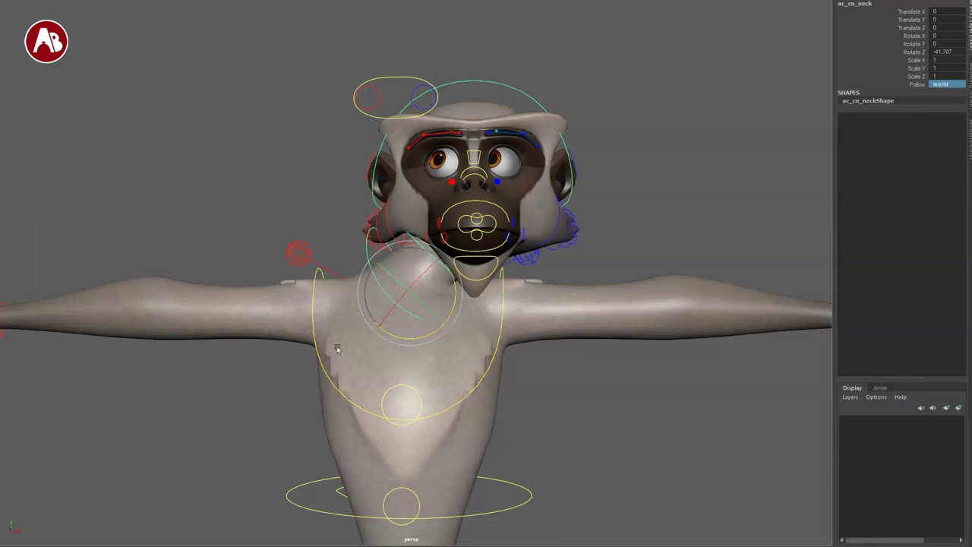
Step: Select the root control and try rotating it to about -58° in Z
middle_click_drag(452, 383, 429, 282, "alt")
right_click_drag(430, 282, 426, 354, "alt")
middle_click_drag(425, 354, 435, 367, "alt")
left_click(512, 496)
left_click_drag(422, 458, 554, 322)
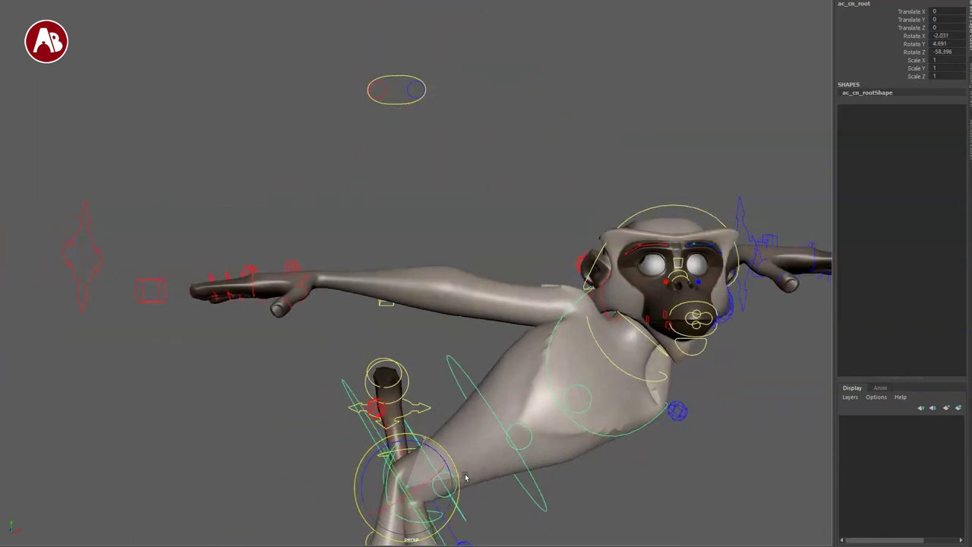
Step: Set the neck control's Follow to chest, then undo the root and neck posing
left_click(558, 326)
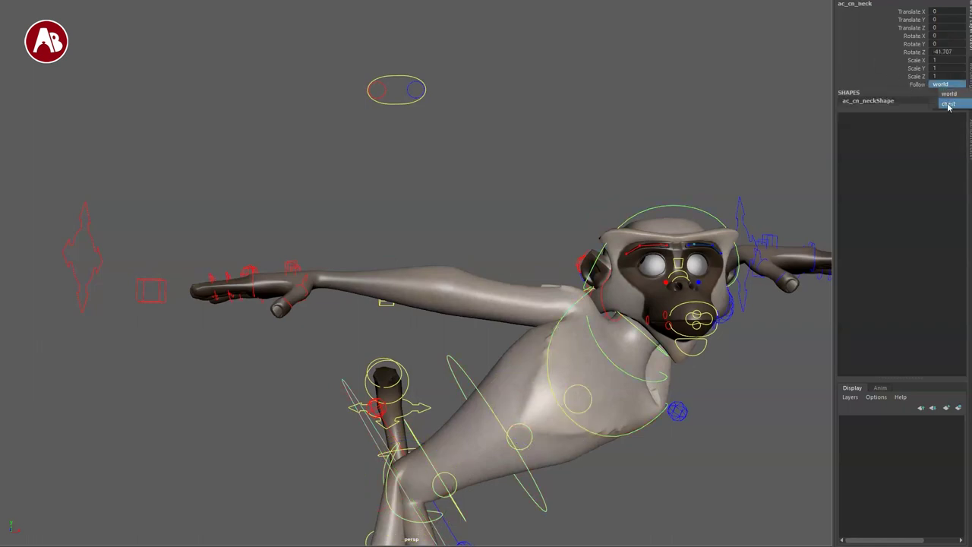
left_click(949, 104)
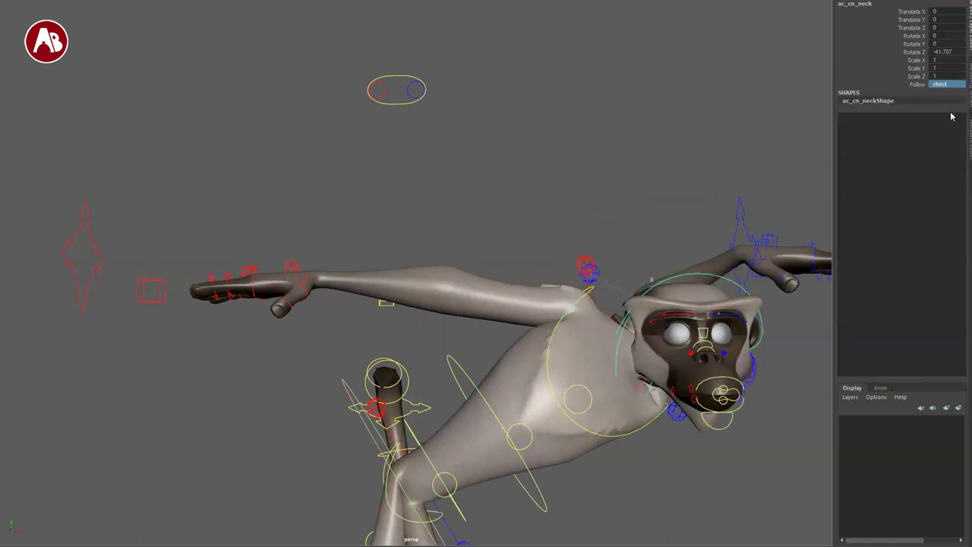
middle_click_drag(540, 277, 520, 181, "alt")
key("ctrl+z")
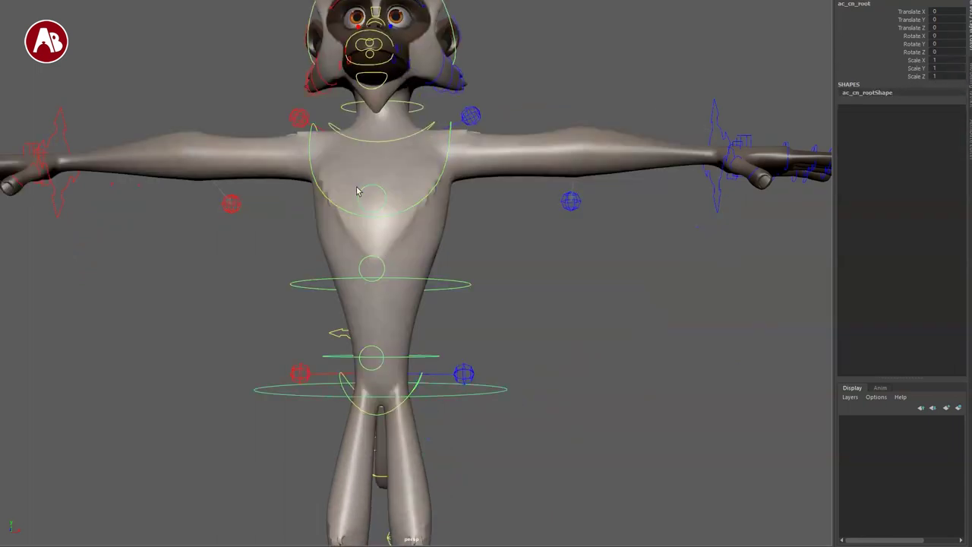
Step: Select the neck control and try rotating it freely
middle_click_drag(350, 201, 354, 356, "alt")
right_click_drag(355, 356, 388, 383, "alt")
middle_click_drag(387, 383, 435, 393, "alt")
left_click(392, 336)
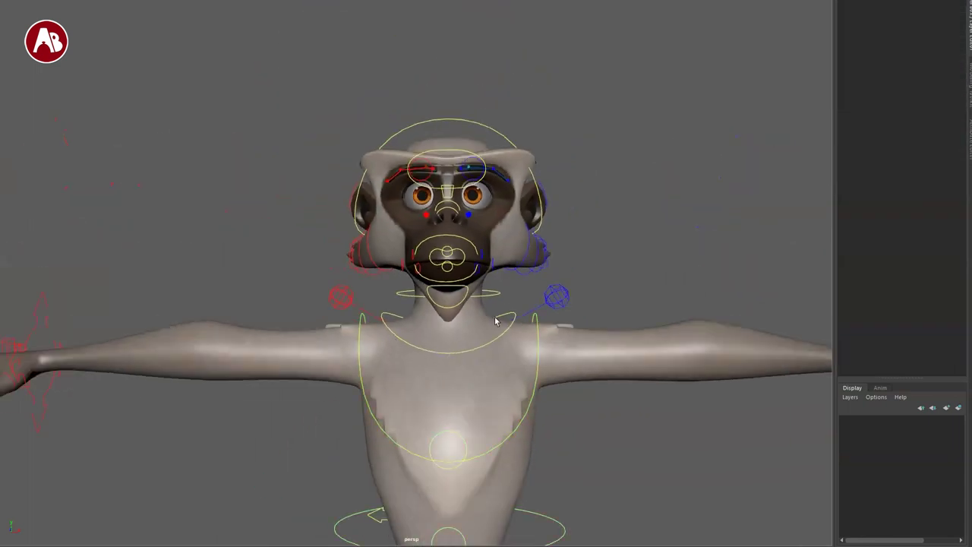
left_click_drag(510, 320, 513, 326)
right_click_drag(553, 439, 515, 369, "alt")
left_click_drag(515, 368, 519, 394, "alt")
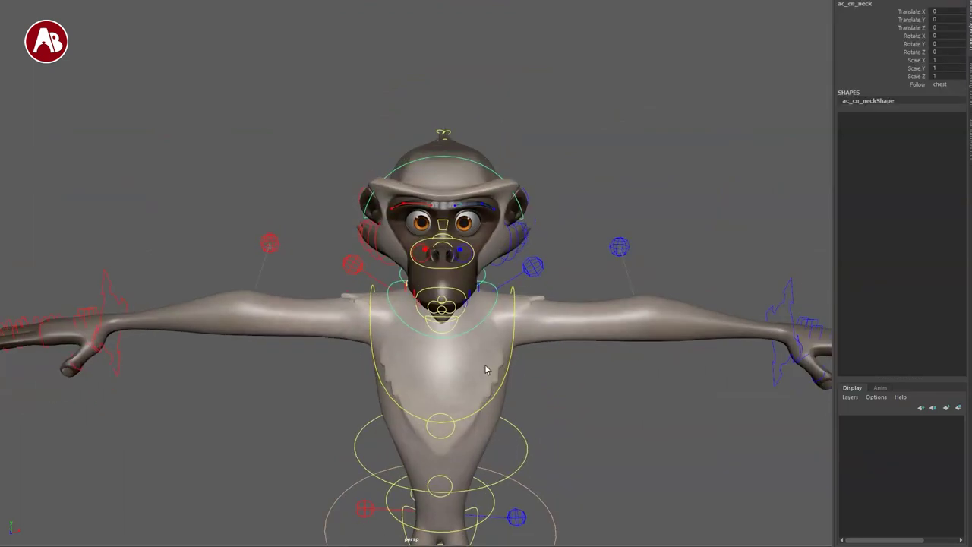
left_click_drag(485, 364, 474, 329, "alt")
key("e")
left_click_drag(477, 290, 392, 220)
key("ctrl+z")
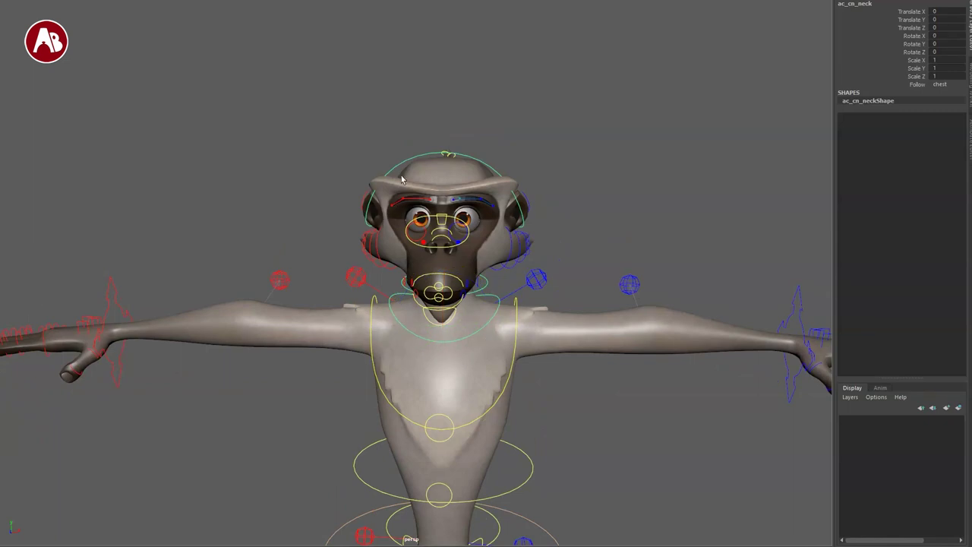
Step: Try bending the neck control sideways and select the mid-neck control
left_click_drag(453, 299, 435, 325, "alt")
middle_click_drag(469, 279, 491, 235, "alt")
left_click_drag(491, 235, 451, 270, "alt")
left_click(426, 281)
left_click_drag(407, 301, 439, 274, "alt")
left_click(419, 299)
key("e")
key("q")
left_click(417, 298)
left_click(451, 265)
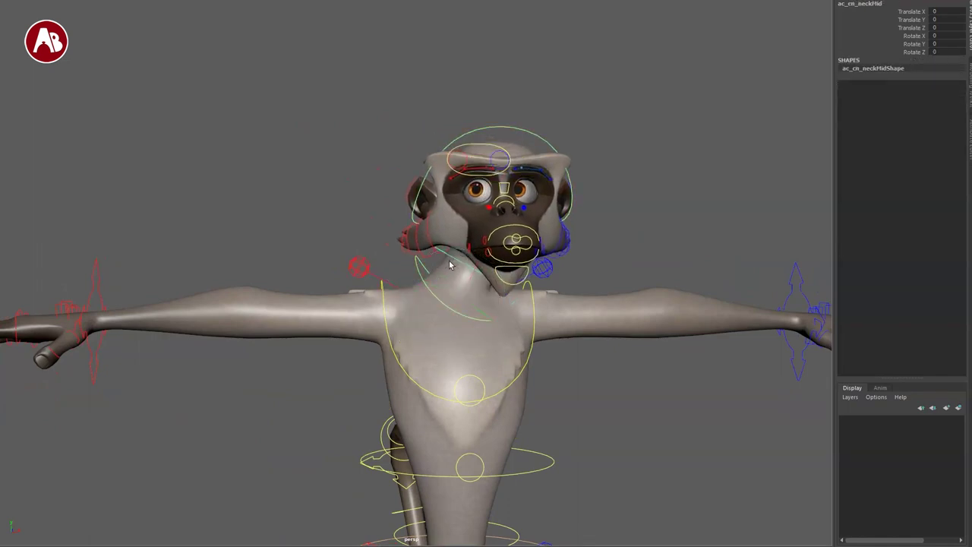
Step: Select the head control and try rotating it
left_click(500, 127)
key("e")
left_click_drag(449, 235, 449, 277)
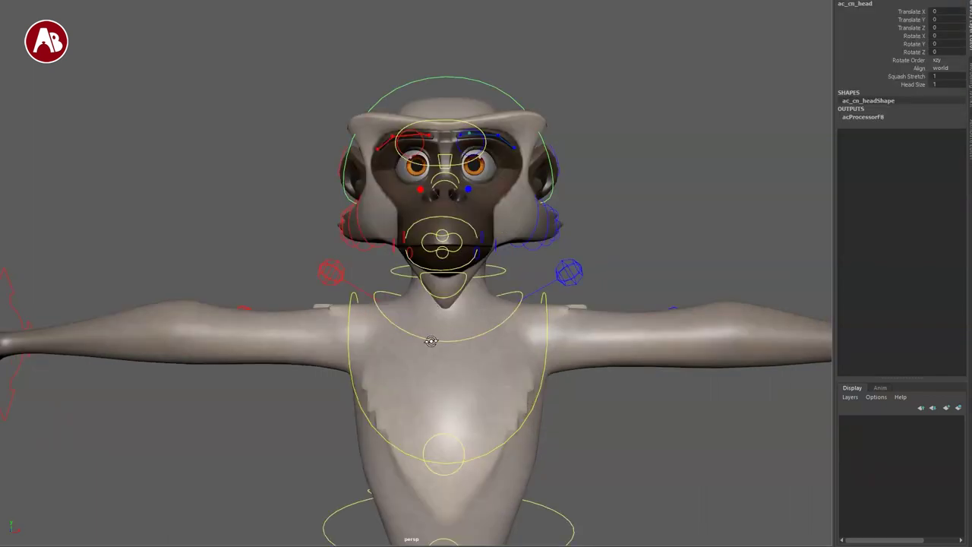
mouse_move(431, 341)
left_mouse_down("alt")
mouse_move(478, 322)
mouse_move(418, 342)
left_mouse_up("alt")
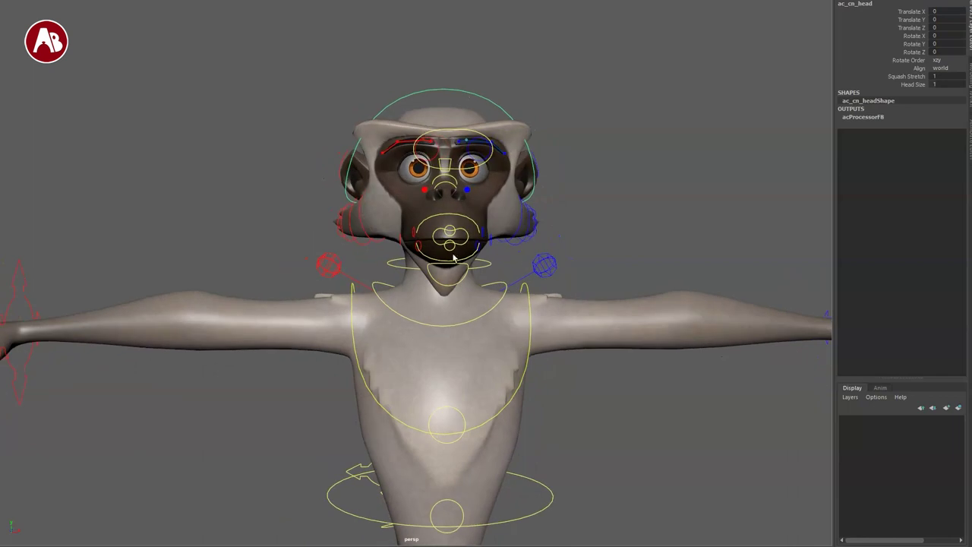
Step: Try rotating the neck control to about -21° in Z and undo it
left_click(382, 289)
mouse_move(406, 274)
left_mouse_down()
mouse_move(424, 267)
mouse_move(394, 292)
mouse_move(425, 267)
mouse_move(394, 313)
mouse_move(432, 268)
mouse_move(413, 271)
left_mouse_up()
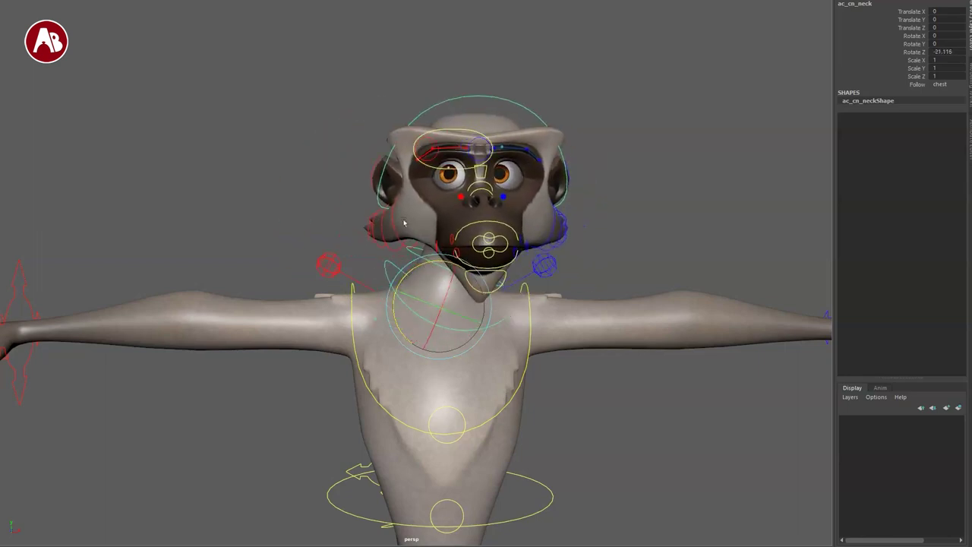
key("ctrl+z")
Step: Try rotating the head control to about -9° in X and 6° in Y, and undo it
left_click(452, 91)
left_click_drag(451, 193, 467, 197)
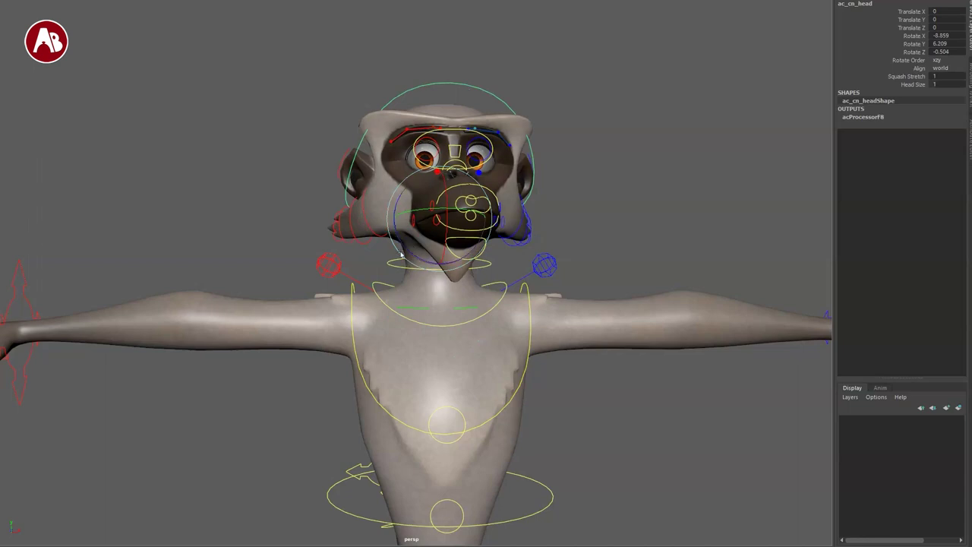
key("ctrl+z")
Step: Select the neck control again, try another rotation and undo it
left_click(389, 297)
left_click_drag(405, 275, 434, 270)
key("ctrl+z")
Step: Select the mid-neck control, try moving it sideways and front to back, and undo the moves
key("q")
scroll(382, 287, "up", 2)
scroll(382, 288, "up", 2)
left_click(391, 262)
key("w")
mouse_move(447, 265)
left_mouse_down()
mouse_move(457, 270)
mouse_move(431, 272)
left_mouse_up()
left_click_drag(431, 271, 518, 297, "alt")
mouse_move(379, 267)
left_mouse_down()
mouse_move(354, 265)
mouse_move(433, 273)
mouse_move(398, 270)
left_mouse_up()
key("ctrl+z")
left_click_drag(487, 332, 332, 327, "alt")
key("q")
Step: Try squashing the head with a Squash Stretch of about -2.8, undo it and clear the selection
left_click(474, 39)
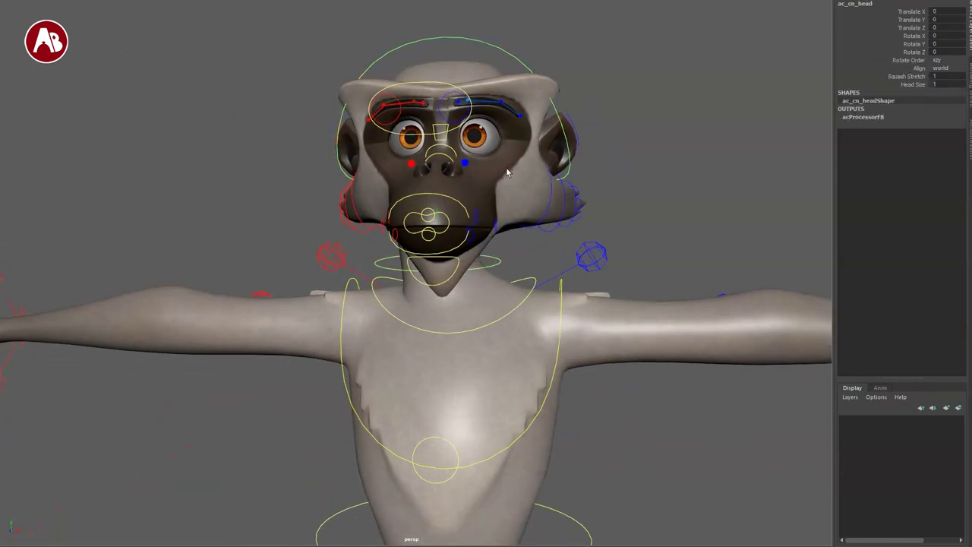
middle_click_drag(707, 109, 654, 194)
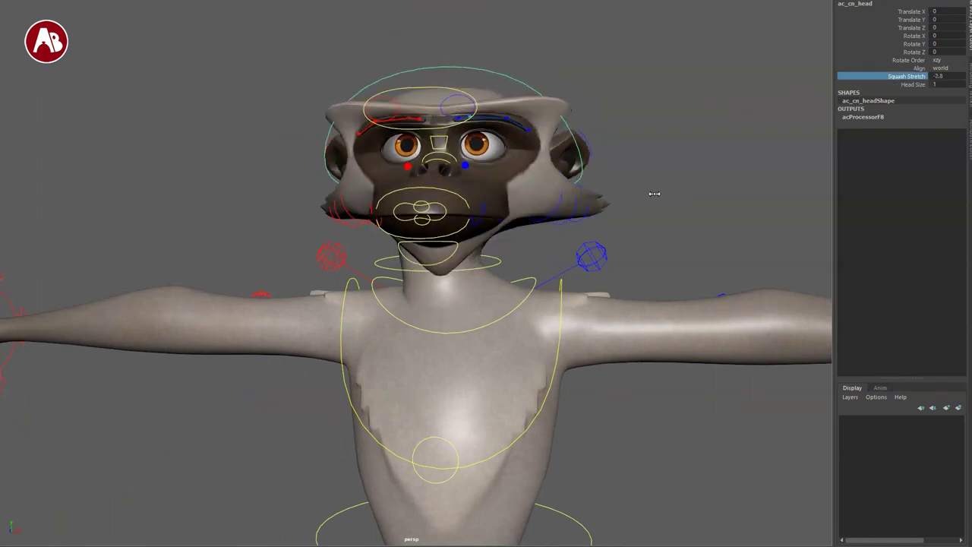
key("ctrl+z")
middle_click_drag(587, 367, 585, 403, "alt")
right_click_drag(586, 403, 524, 313, "alt")
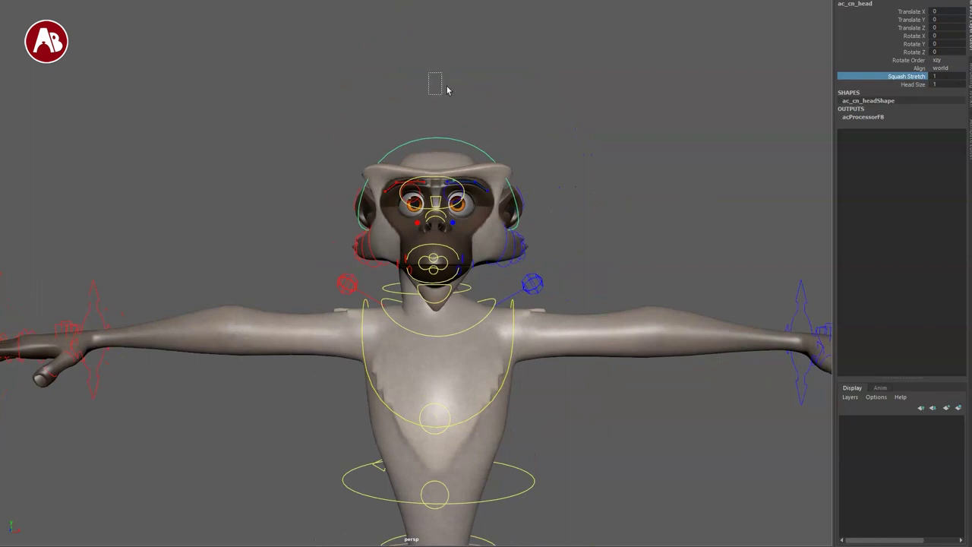
left_click_drag(438, 100, 439, 101)
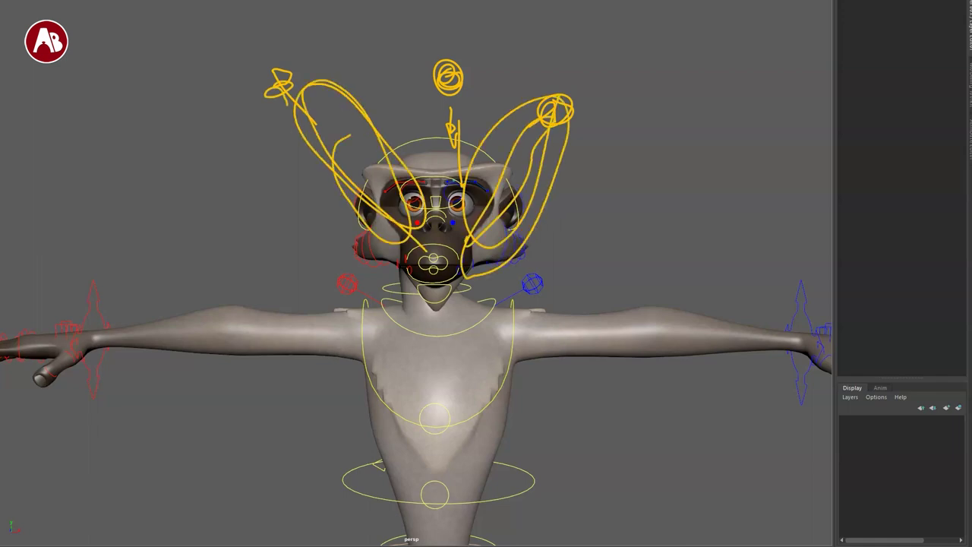
key("Escape")
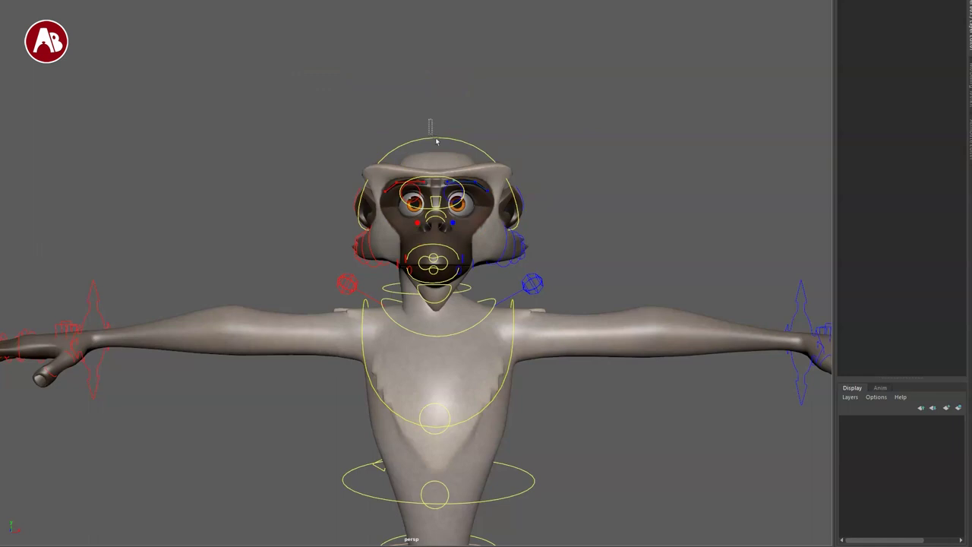
Step: Select the head control and try enlarging the head to a Head Size of 2.3
left_click(437, 140)
middle_click_drag(743, 160, 707, 177)
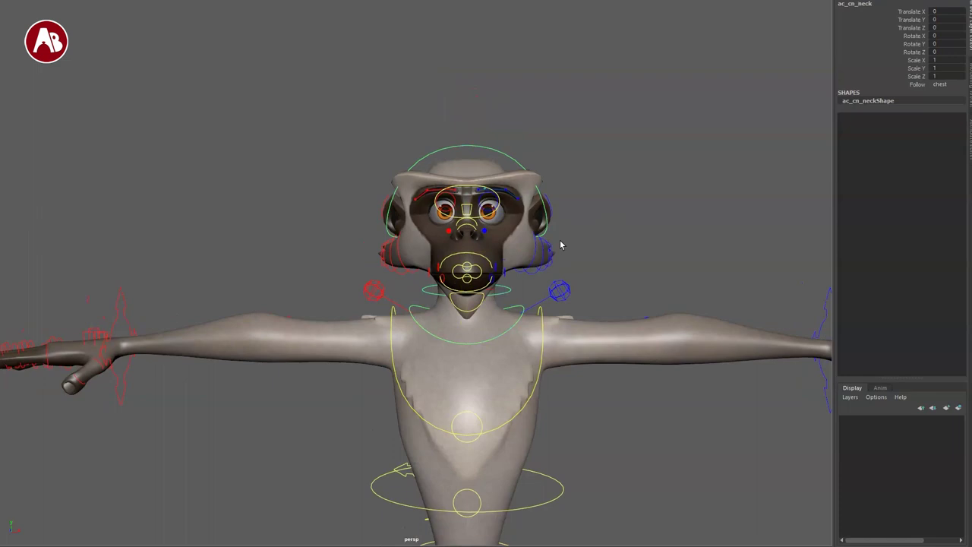
right_click_drag(560, 246, 128, 165, "alt")
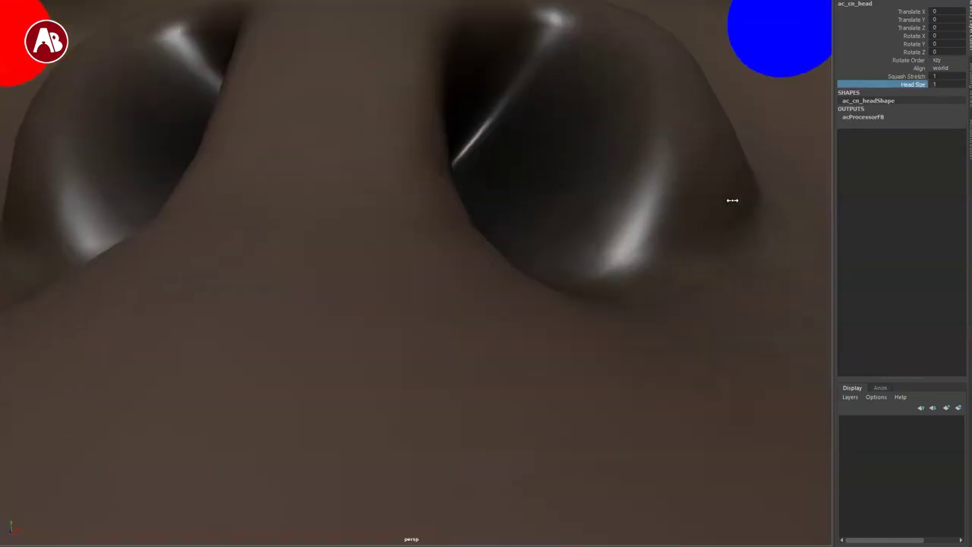
middle_click_drag(733, 201, 669, 184)
key("ctrl+z")
mouse_move(732, 119)
middle_mouse_down()
mouse_move(782, 125)
mouse_move(722, 135)
mouse_move(738, 132)
middle_mouse_up()
left_click_drag(714, 265, 573, 325, "alt")
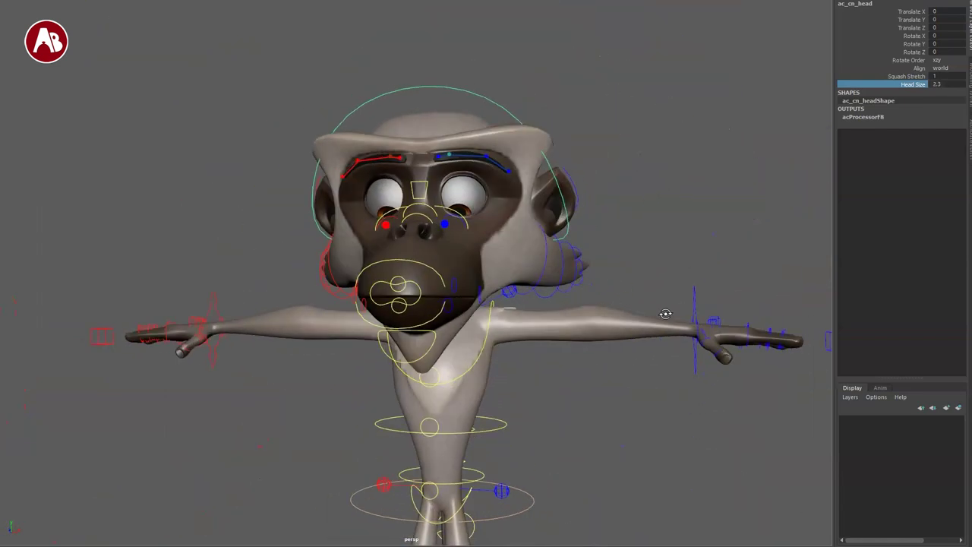
right_click_drag(662, 314, 730, 373, "alt")
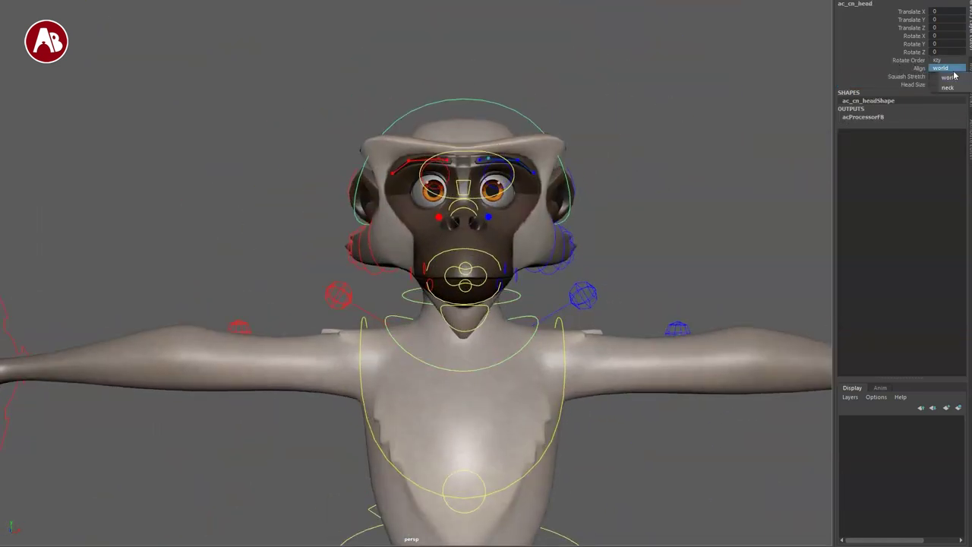
Step: Set the head's Align to neck and test it by rotating the mid-torso control, undoing the rotation
right_click_drag(629, 275, 497, 241, "alt")
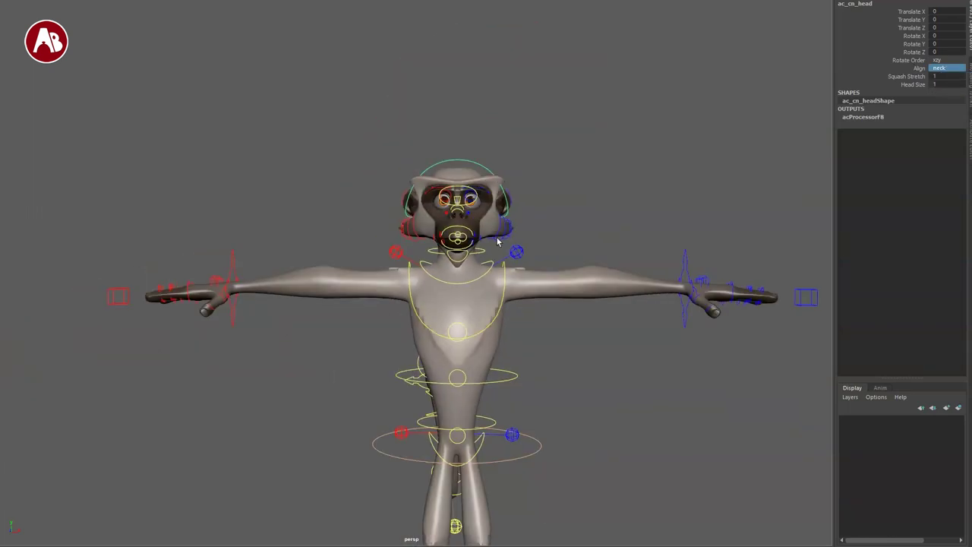
left_click(513, 370)
key("e")
left_click_drag(494, 349, 508, 364)
key("ctrl+z")
Step: Select the neck control, try rotating it with the head aligned to the neck, and undo it
right_click_drag(380, 356, 457, 351, "alt")
key("q")
left_click_drag(533, 260, 538, 268)
key("e")
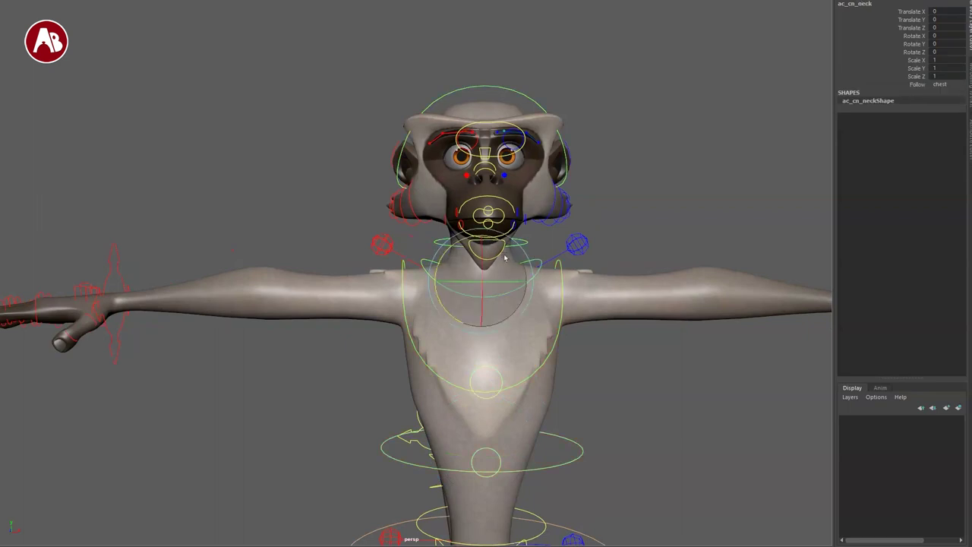
left_click_drag(497, 237, 518, 253)
key("ctrl+z")
key("q")
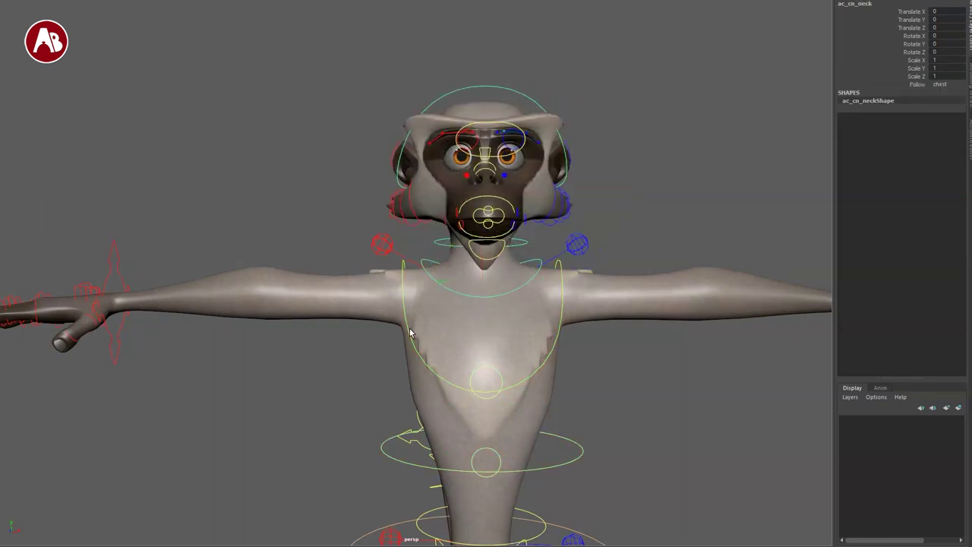
Step: Try rotating the top chest control to about 31° in Z and undo it
left_click(409, 334)
left_click_drag(466, 341, 443, 355)
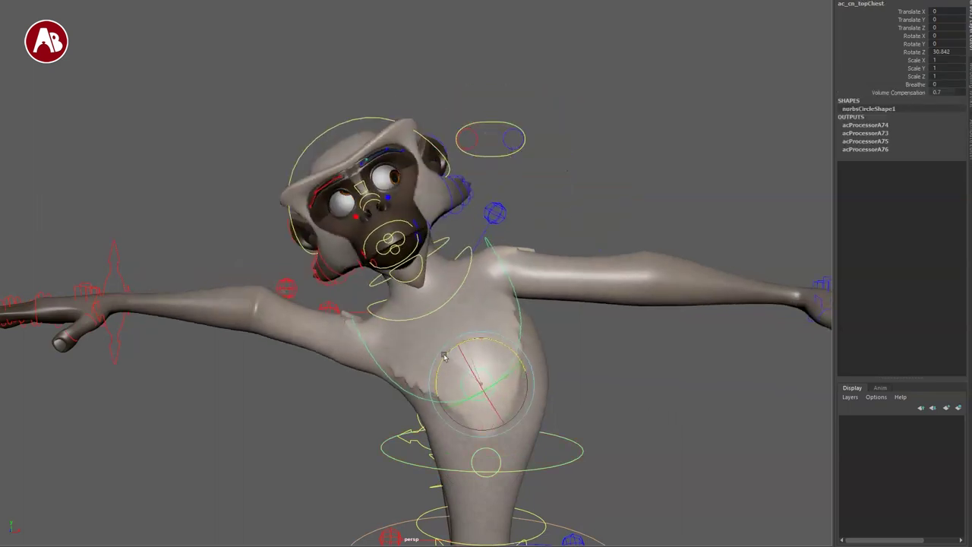
key("ctrl+z")
key("q")
Step: Find a hair strand control at the back of the head in wireframe and rotate it about -12° in X and 35.5° in Z
right_click_drag(440, 317, 456, 387, "alt")
middle_click_drag(455, 387, 394, 391, "alt")
left_click_drag(441, 292, 304, 283, "alt")
right_click_drag(304, 283, 387, 228, "alt")
middle_click_drag(387, 228, 258, 388, "alt")
right_click_drag(258, 388, 395, 395, "alt")
left_click_drag(414, 52, 486, 99, "alt")
key("4")
left_click_drag(626, 311, 568, 264, "alt")
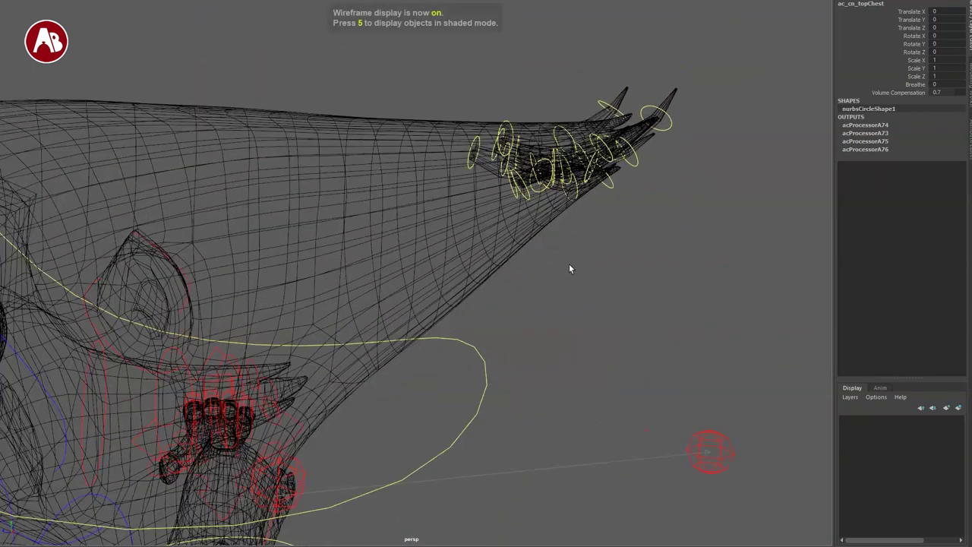
left_click(469, 167)
key("5")
mouse_move(469, 168)
left_mouse_down("alt")
mouse_move(569, 247)
mouse_move(566, 216)
left_mouse_up("alt")
key("e")
left_click_drag(431, 148, 458, 179)
key("6")
left_click_drag(476, 217, 419, 206, "alt")
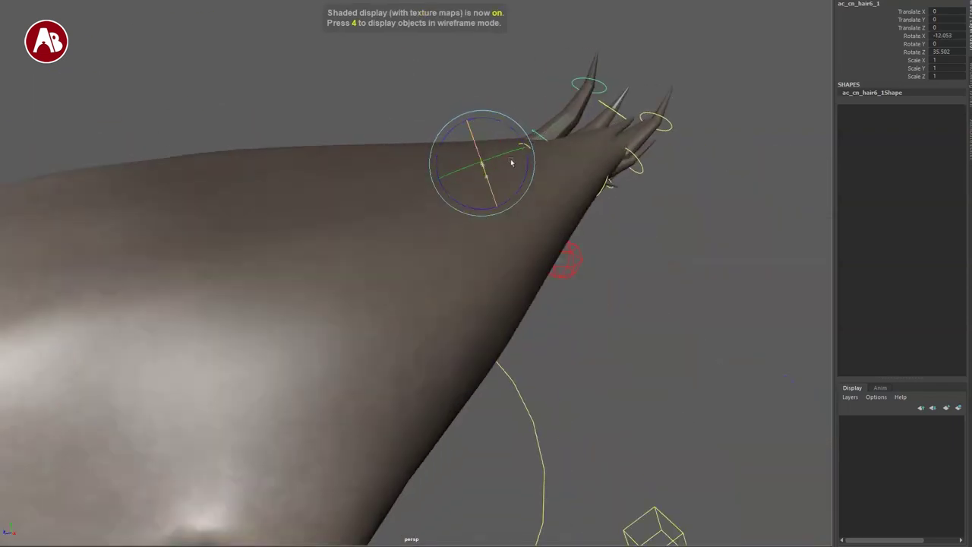
Step: Select all the hair controls at the back of the head in wireframe and rotate them together about 18° in Z
key("4")
mouse_move(677, 340)
left_mouse_down("alt")
mouse_move(562, 283)
mouse_move(614, 314)
left_mouse_up("alt")
left_click(711, 255)
left_click_drag(713, 256, 468, 70)
key("5")
key("6")
mouse_move(468, 150)
left_mouse_down()
mouse_move(475, 154)
mouse_move(473, 123)
mouse_move(475, 155)
left_mouse_up()
left_click_drag(475, 156, 579, 232, "alt")
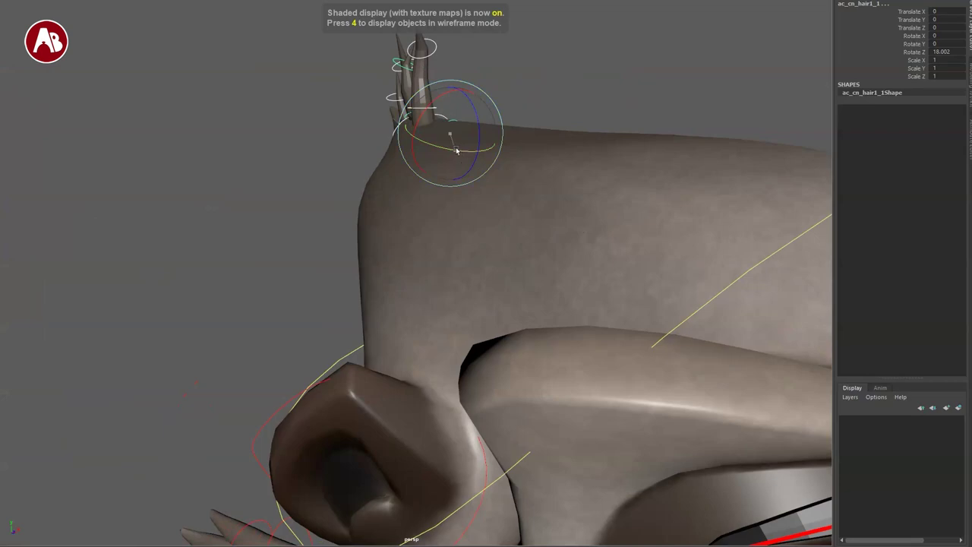
Step: Try rotating the hair controls further and scaling them, then undo the changes and clear the selection
left_click_drag(456, 150, 481, 150)
left_click_drag(607, 286, 423, 262, "alt")
key("r")
left_click_drag(511, 195, 593, 262)
left_click_drag(403, 284, 532, 287, "alt")
key("ctrl+z")
key("ctrl+z")
left_click(316, 191)
left_click_drag(573, 356, 323, 334, "alt")
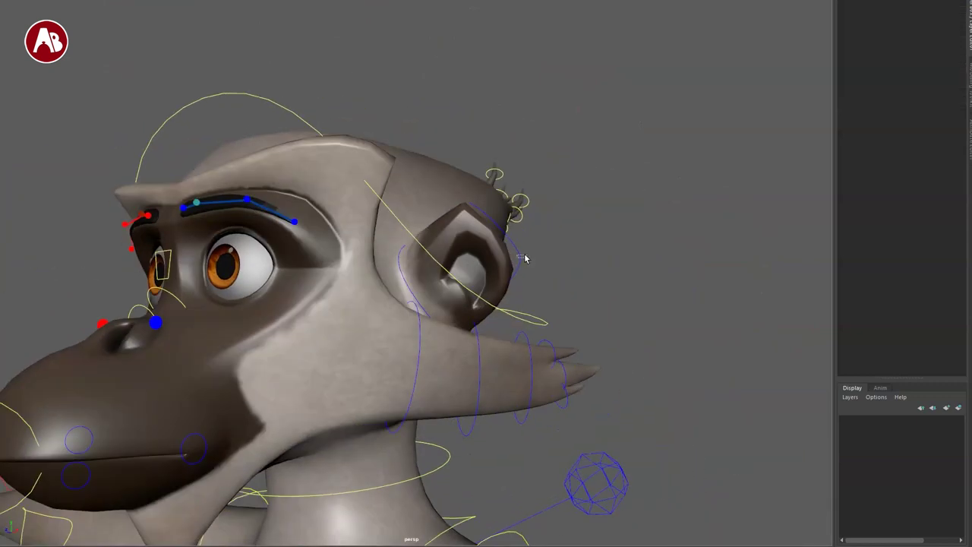
Step: Select the left ear tip control, try rotating it in two directions, and undo each rotation
left_click(522, 257)
key("e")
left_click_drag(472, 256, 519, 214)
key("ctrl+z")
left_click_drag(471, 256, 525, 285)
key("ctrl+z")
Step: Try scaling the left ear tip control and undo the changes
key("q")
left_click_drag(443, 280, 650, 249)
key("ctrl+z")
key("ctrl+z")
key("ctrl+z")
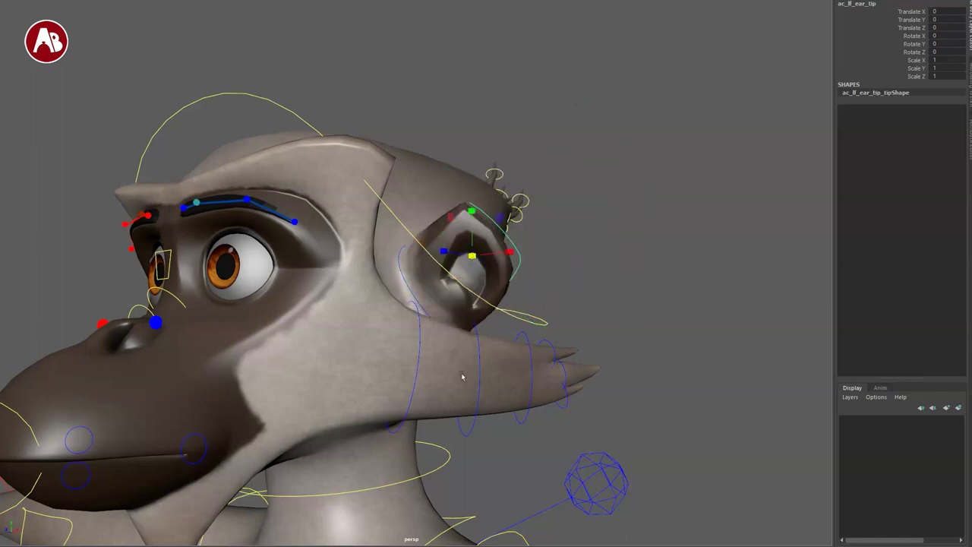
Step: Select the left cheek hair control, try scaling it and undo the change
left_click_drag(428, 410, 451, 433, "alt")
middle_click_drag(451, 433, 402, 276, "alt")
left_click_drag(527, 293, 418, 360, "alt")
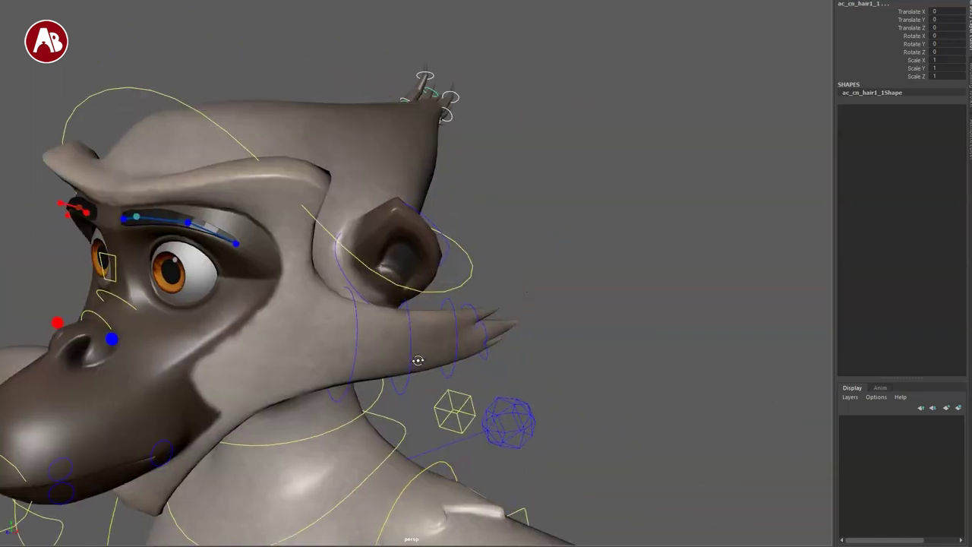
left_click_drag(344, 388, 369, 381, "alt")
left_click(438, 345)
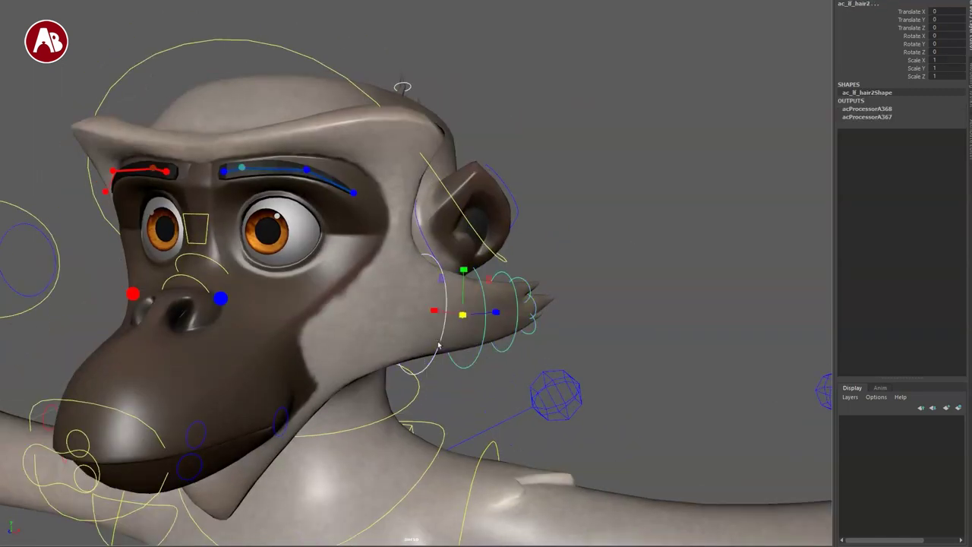
left_click_drag(459, 316, 559, 322)
key("ctrl+z")
key("r")
key("ctrl+z")
Step: Select the jaw control, try rotating it, and open the mouth with Rotate X at about 16.8
left_click_drag(306, 373, 346, 366, "alt")
middle_click_drag(401, 303, 393, 289, "alt")
right_click_drag(392, 289, 352, 291, "alt")
left_click_drag(353, 290, 494, 297, "alt")
left_click(509, 290)
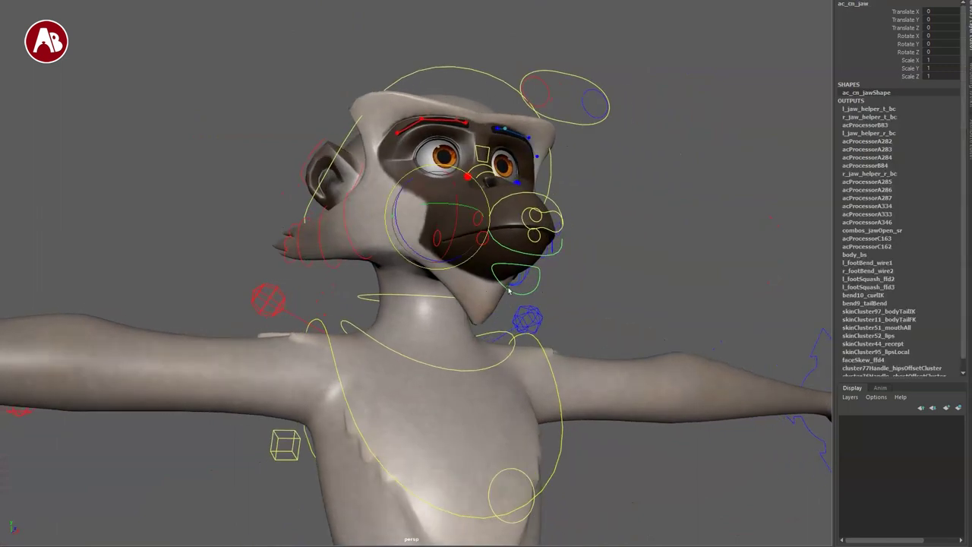
left_click_drag(458, 234, 459, 246)
key("q")
left_click_drag(483, 346, 439, 361, "alt")
right_click_drag(439, 361, 508, 351, "alt")
left_click_drag(419, 129, 484, 285)
key("ctrl+z")
Step: Select a tongue control inside the open mouth, try rotating it, and undo the rotation
left_click_drag(334, 245, 370, 261, "alt")
right_click_drag(370, 262, 418, 342, "alt")
left_click_drag(418, 343, 821, 292, "alt")
right_click_drag(820, 292, 553, 308, "alt")
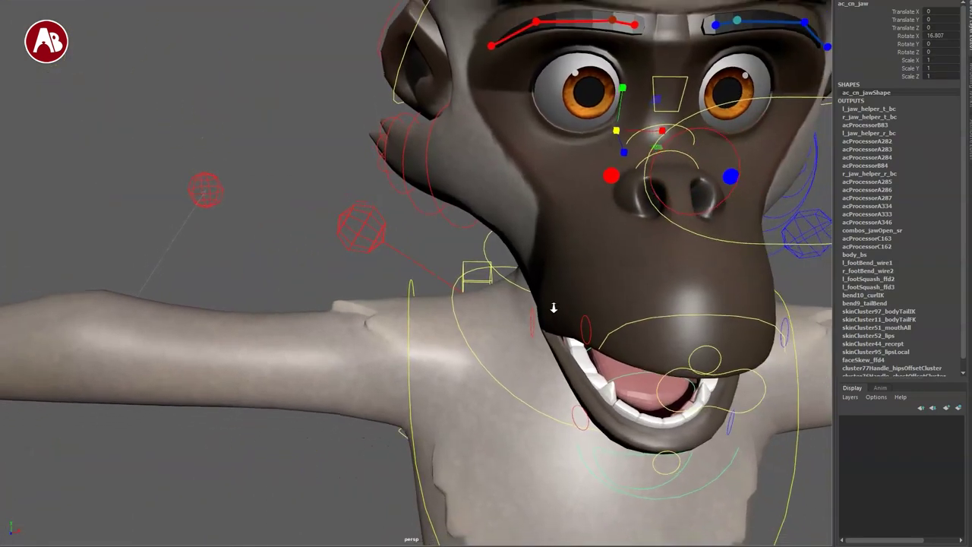
left_click_drag(553, 308, 512, 314, "alt")
right_click_drag(512, 314, 532, 329, "alt")
left_click_drag(531, 330, 537, 343, "alt")
left_click_drag(529, 223, 524, 264, "alt")
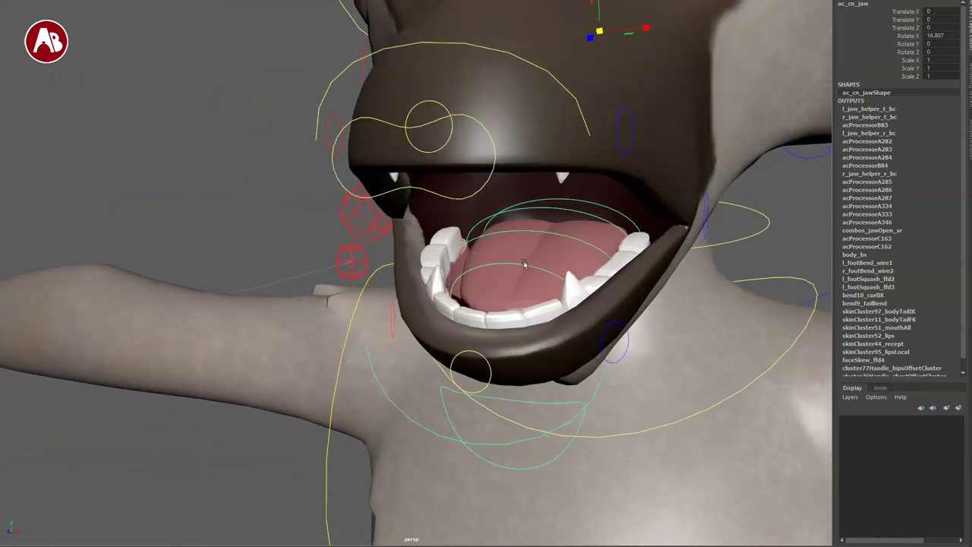
left_click(591, 201)
left_click(588, 204)
key("e")
left_click_drag(550, 223, 534, 268)
key("ctrl+z")
key("q")
Step: Select the third tongue control, try rotating it, and undo the change
middle_click_drag(557, 208, 683, 122, "alt")
left_click(524, 218)
key("e")
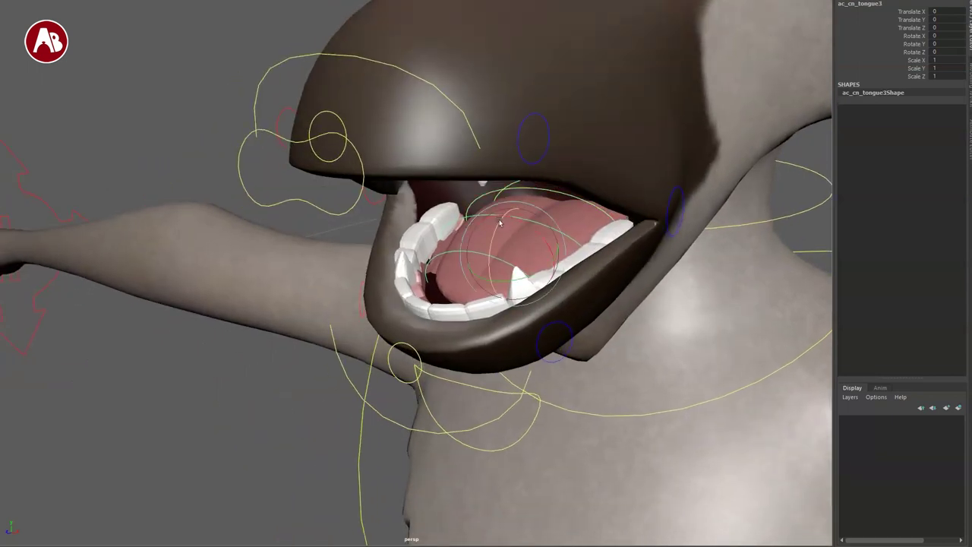
left_click_drag(496, 233, 500, 220)
key("ctrl+z")
key("q")
Step: Select another control on the middle of the tongue, try adjusting it, and undo the recent changes
left_click(476, 262)
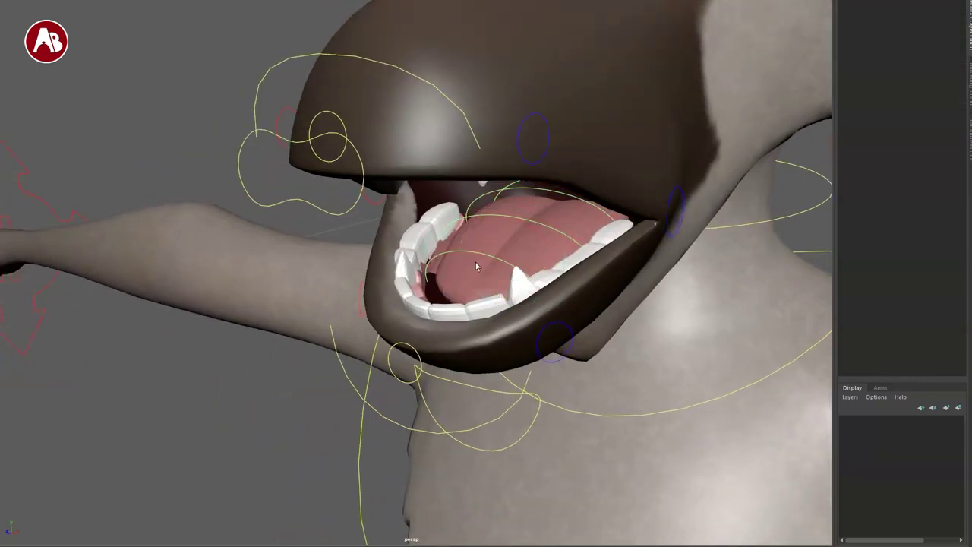
left_click(517, 220)
mouse_move(513, 253)
left_mouse_down()
mouse_move(461, 269)
mouse_move(516, 269)
left_mouse_up()
key("r")
key("ctrl+z")
key("ctrl+z")
key("ctrl+z")
key("ctrl+z")
key("ctrl+z")
key("q")
Step: Try adjusting further controls inside the mouth, then undo all the jaw and mouth changes
left_click_drag(425, 355, 489, 361, "alt")
middle_click_drag(581, 234, 404, 367, "alt")
left_click_drag(502, 354, 504, 388)
key("q")
left_click_drag(372, 358, 465, 341, "alt")
left_click(566, 256)
key("w")
left_click_drag(586, 235, 479, 306)
key("q")
key("ctrl+z")
key("ctrl+z")
key("ctrl+z")
key("ctrl+z")
key("ctrl+z")
key("ctrl+z")
key("ctrl+z")
key("ctrl+z")
key("ctrl+z")
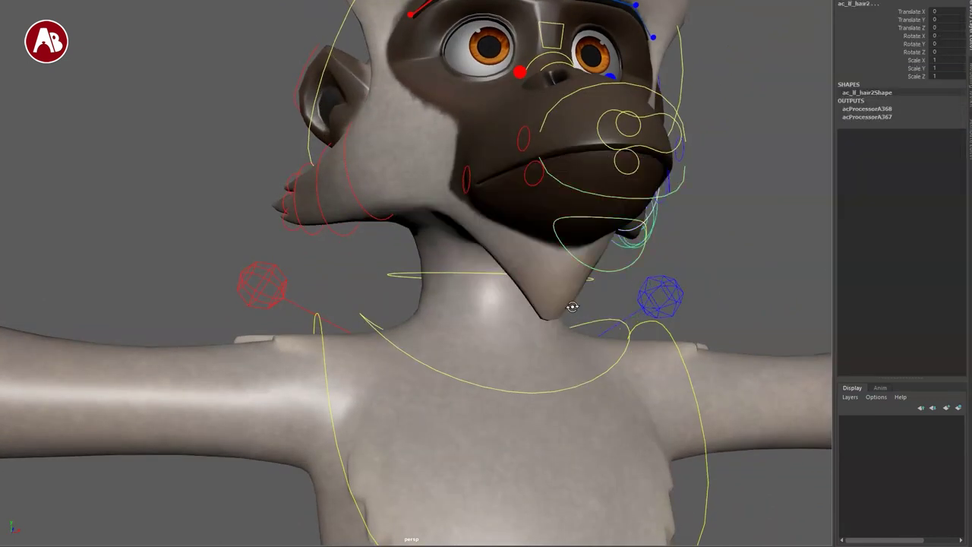
Step: Select the jaw control and rotate it slightly to part the lips
left_click_drag(572, 307, 395, 266, "alt")
left_click(555, 288)
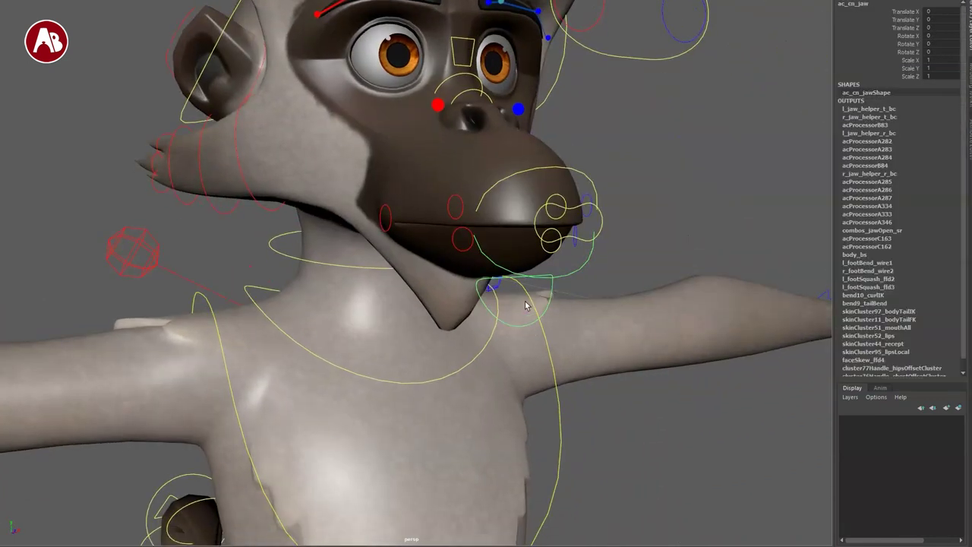
left_click_drag(409, 142, 419, 140)
key("q")
Step: Select the upper lip control, try Puff at 15 and Thickness X at 3, and undo the changes
left_click(587, 177)
middle_click_drag(588, 228, 603, 239, "alt")
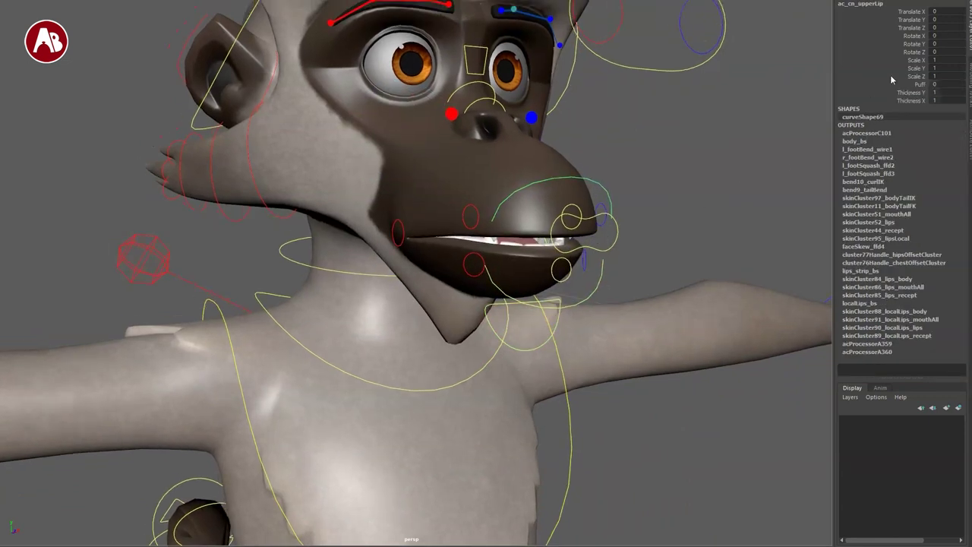
middle_click_drag(663, 182, 586, 180)
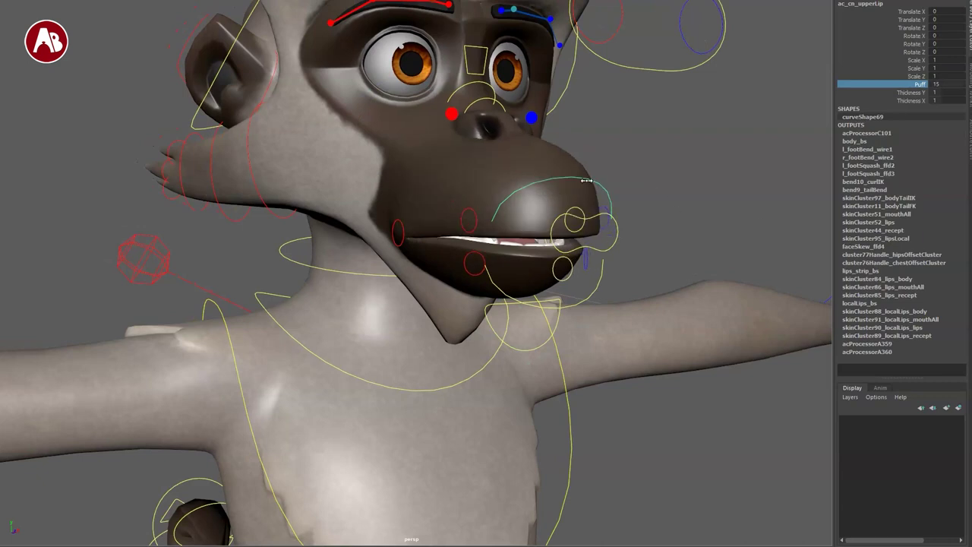
middle_click_drag(698, 204, 682, 203)
key("ctrl+z")
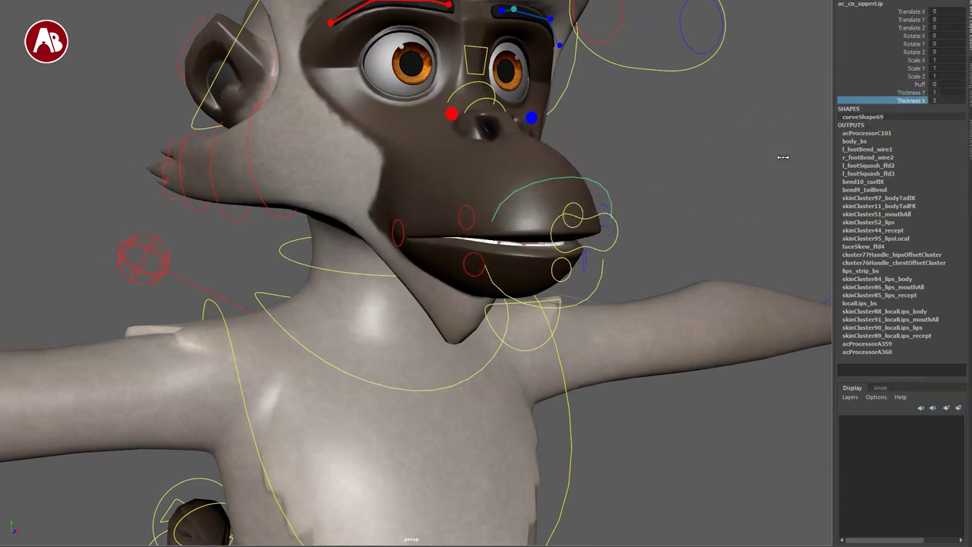
left_click_drag(531, 220, 570, 281)
key("ctrl+z")
Step: Select the central mouth control, try moving and rotating the whole mouth, and undo each change
right_click_drag(557, 287, 590, 279, "alt")
left_click_drag(590, 279, 601, 277, "alt")
left_click(682, 189)
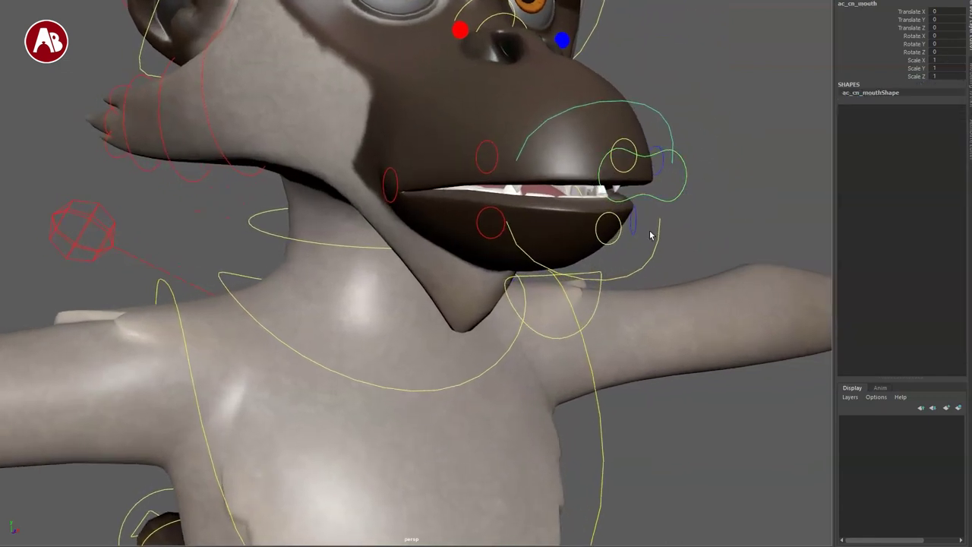
mouse_move(475, 181)
left_mouse_down()
mouse_move(464, 201)
mouse_move(484, 197)
mouse_move(454, 173)
mouse_move(475, 183)
left_mouse_up()
key("ctrl+z")
left_click_drag(616, 320, 684, 304, "alt")
right_click_drag(684, 304, 584, 286, "alt")
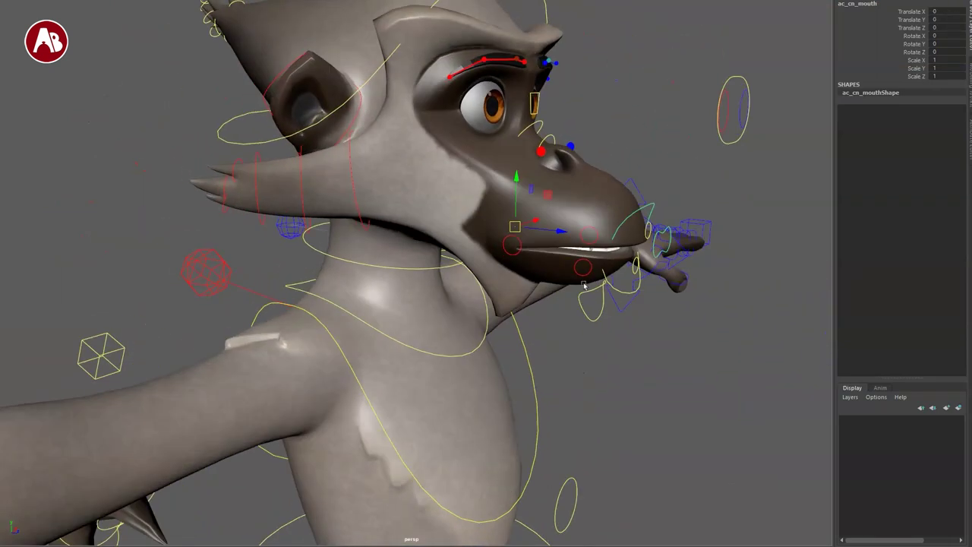
left_click_drag(515, 229, 629, 293)
key("ctrl+z")
left_click_drag(550, 201, 534, 187)
key("ctrl+z")
Step: Try moving the right upper lip control and the right mouth corner control outward, and undo both moves
left_click_drag(599, 348, 540, 329, "alt")
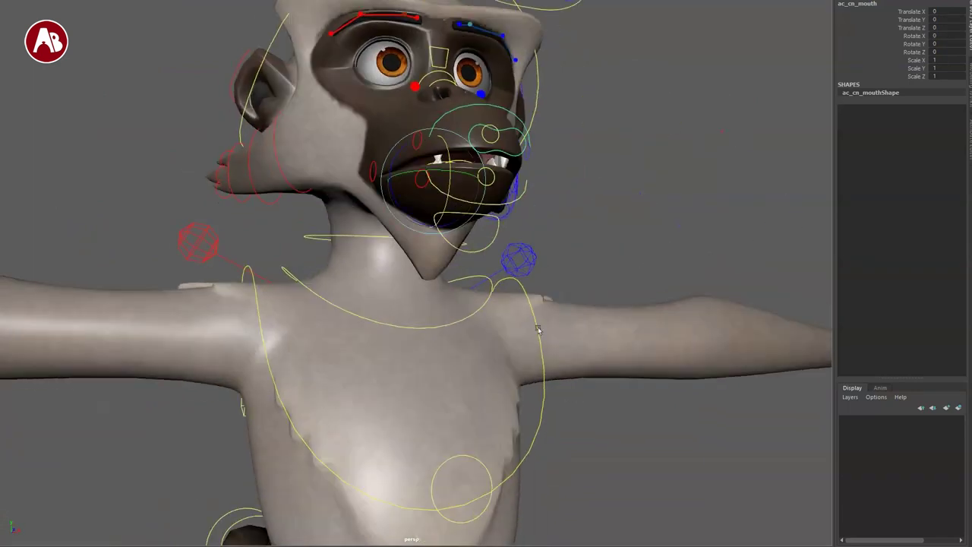
right_click_drag(540, 329, 586, 366, "alt")
left_click_drag(629, 308, 611, 334, "alt")
right_click_drag(611, 334, 652, 273, "alt")
left_click(651, 274)
left_click_drag(600, 259, 592, 272, "alt")
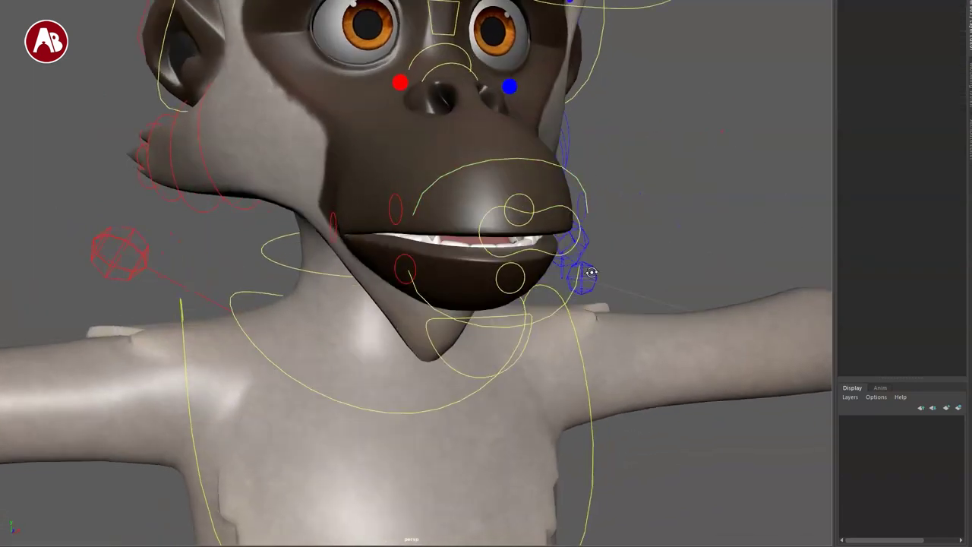
left_click(395, 220)
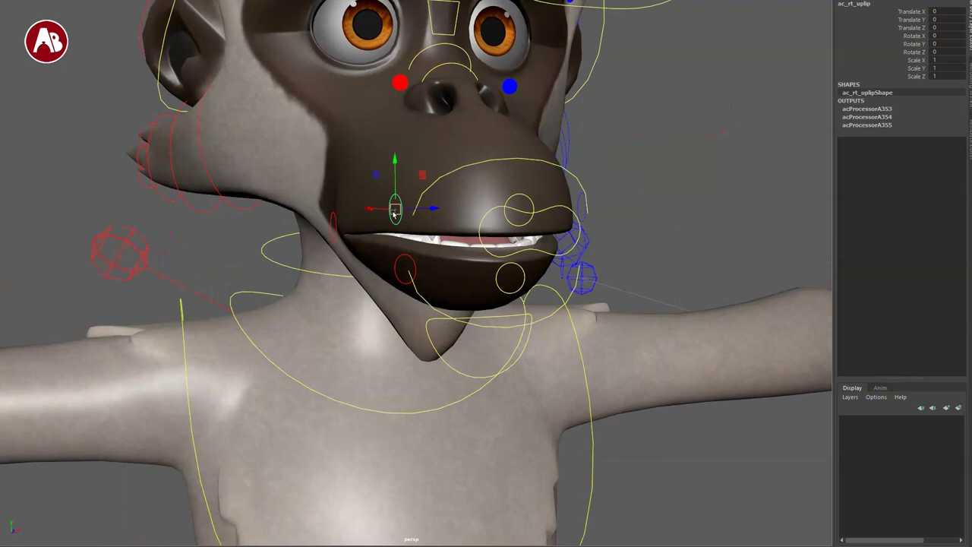
left_click_drag(395, 220, 346, 144)
left_click(334, 223)
left_click_drag(334, 229, 258, 222)
key("ctrl+z")
key("ctrl+z")
key("ctrl+z")
key("ctrl+z")
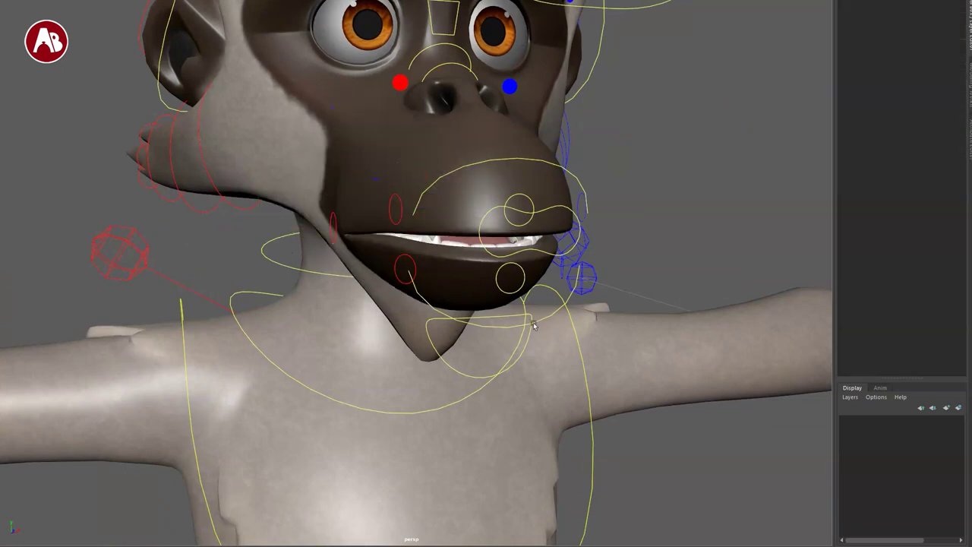
key("ctrl+z")
Step: Undo the remaining mouth changes and use the base control to turn on the secondary facial controls
right_click_drag(591, 348, 524, 543, "alt")
key("ctrl+z")
key("ctrl+z")
key("ctrl+z")
middle_click_drag(543, 543, 537, 518, "alt")
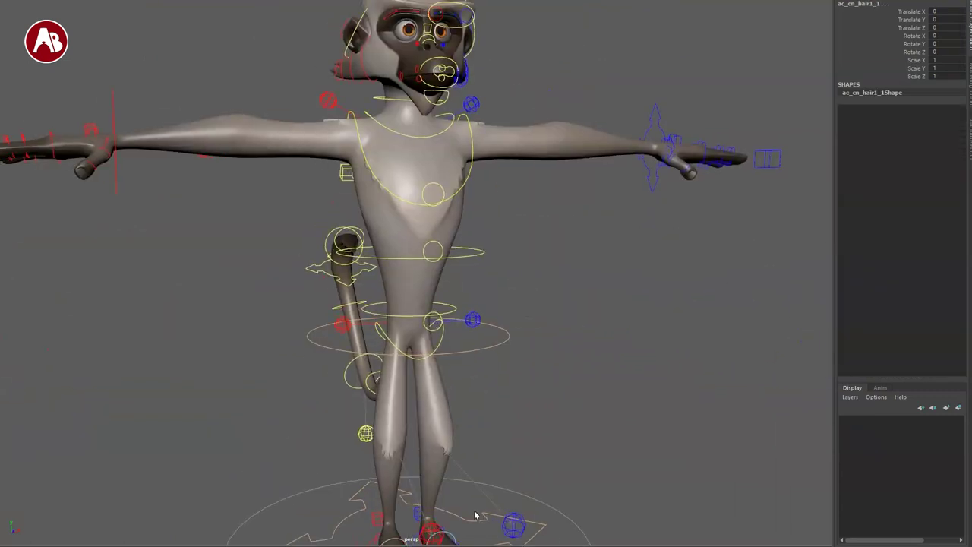
left_click(470, 537)
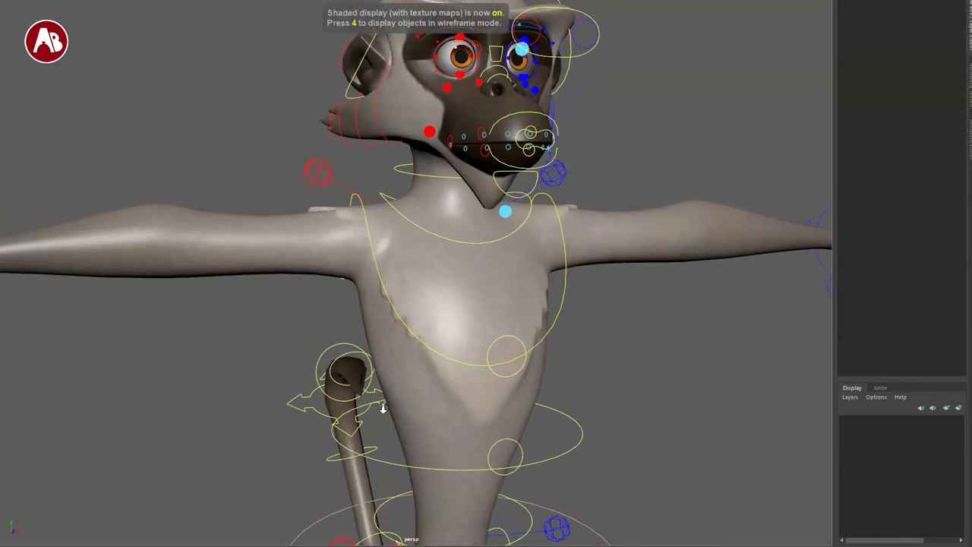
Step: Select the lower head control below the chin and try moving it to deform the lower face
right_click_drag(382, 406, 390, 351, "alt")
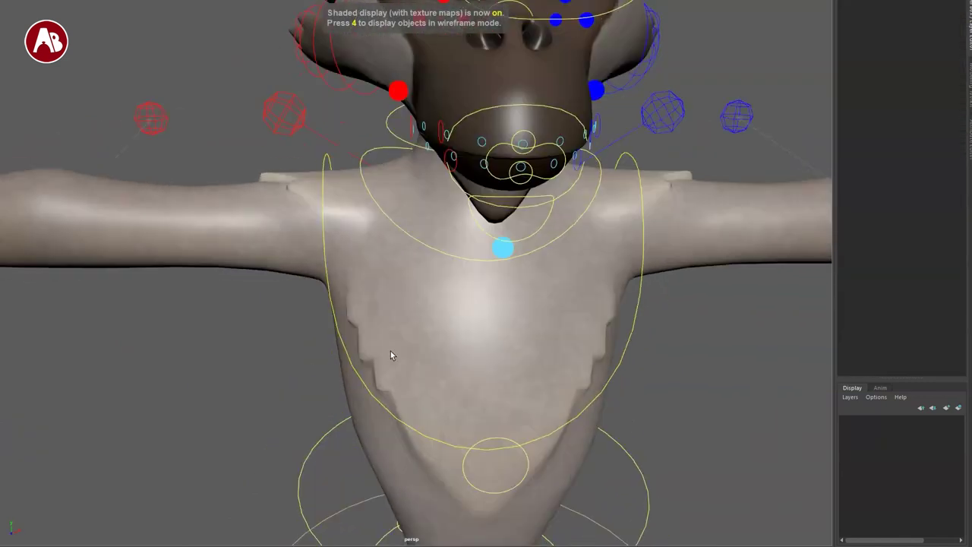
middle_click_drag(390, 352, 458, 462, "alt")
left_click_drag(458, 462, 514, 376, "alt")
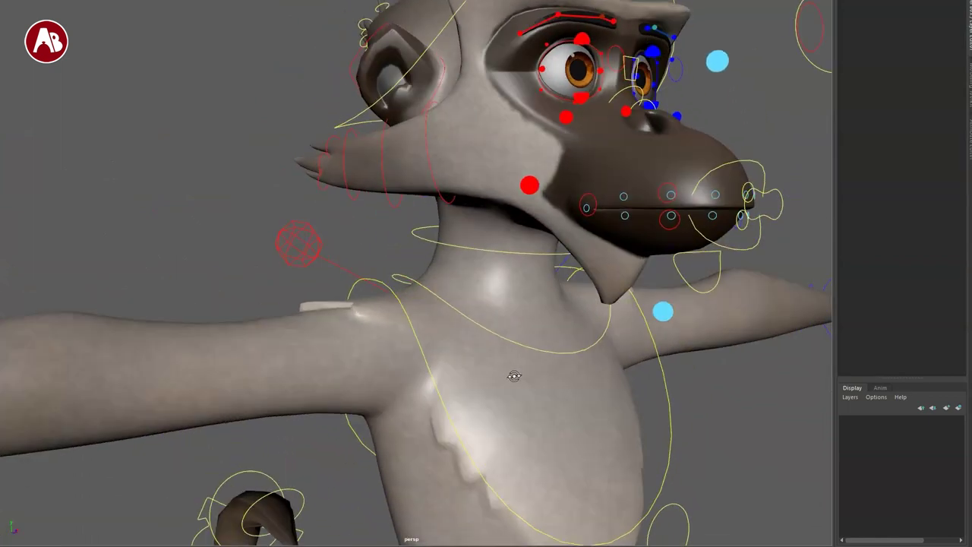
middle_click_drag(498, 326, 317, 347, "alt")
mouse_move(484, 358)
left_mouse_down("alt")
mouse_move(498, 369)
mouse_move(484, 375)
mouse_move(489, 354)
left_mouse_up("alt")
left_click(495, 387)
right_click_drag(524, 357, 486, 379, "alt")
left_click_drag(486, 380, 414, 380, "alt")
middle_click_drag(546, 388, 576, 414, "alt")
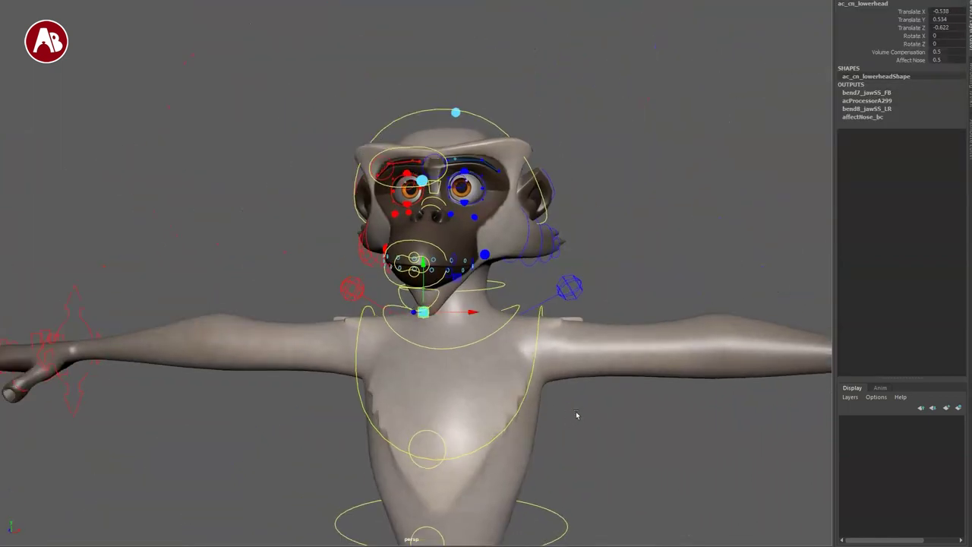
Step: Select the upper head control above the skull, try moving it to stretch the cranium, and undo the move
left_click_drag(576, 415, 471, 212, "alt")
left_click(442, 101)
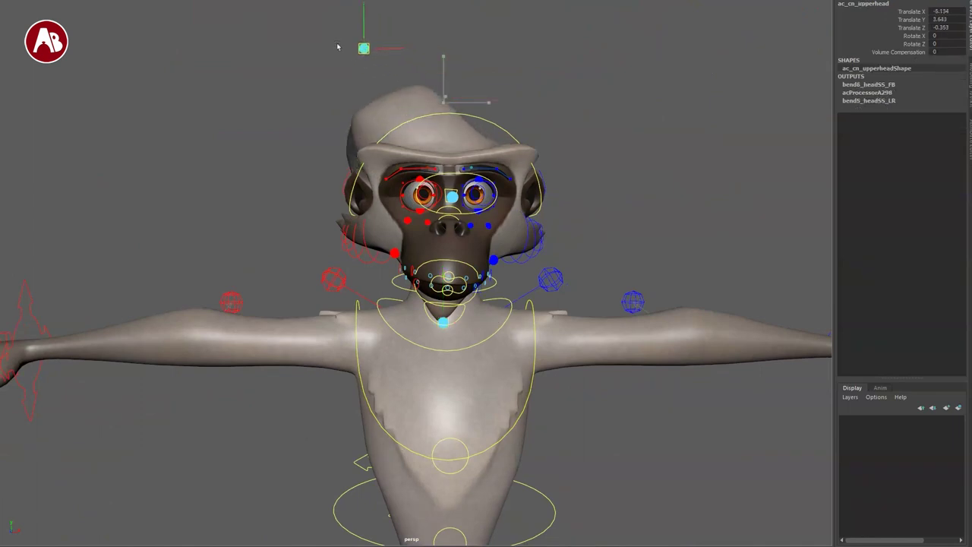
right_click_drag(426, 146, 471, 152, "alt")
left_click_drag(471, 152, 502, 155, "alt")
right_click_drag(501, 155, 425, 148, "alt")
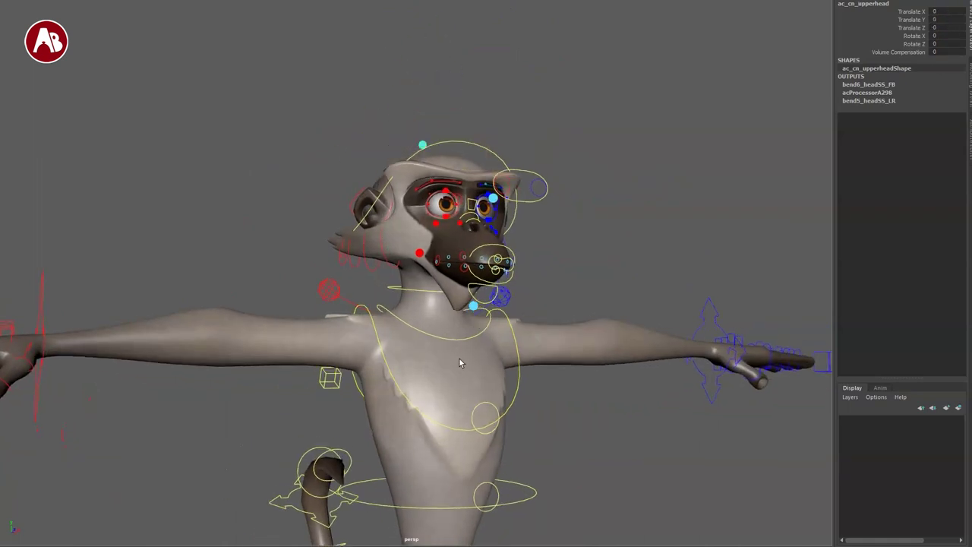
Step: Try shifting the lower head control again to bend the jaw area from a closer view
scroll(460, 359, "up", 5)
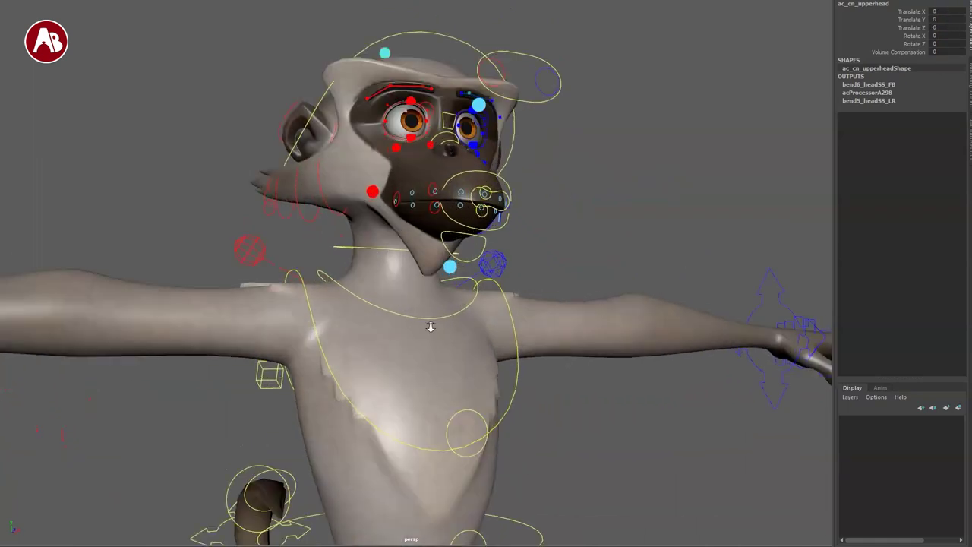
left_click_drag(405, 274, 418, 334)
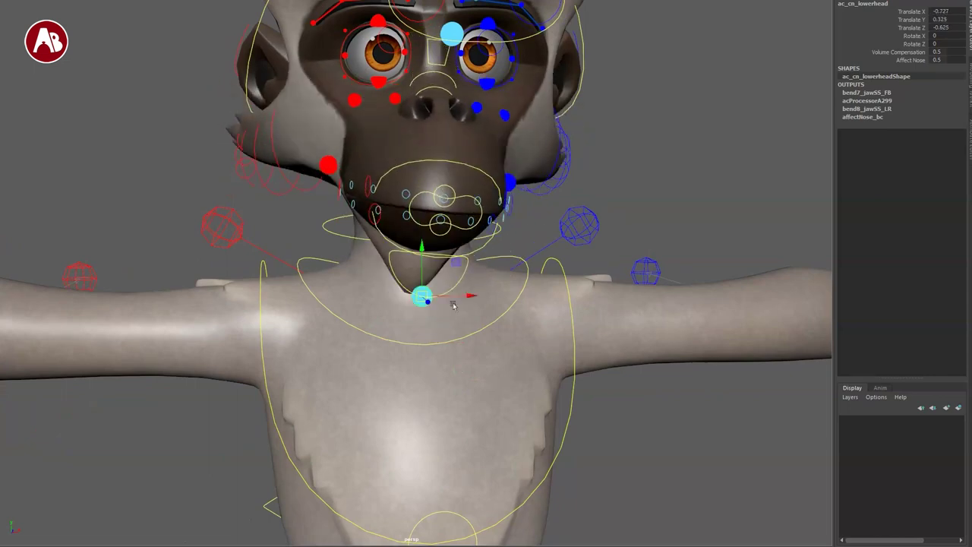
left_click_drag(453, 306, 455, 299)
right_click_drag(486, 312, 453, 325, "alt")
left_click_drag(454, 325, 390, 249, "alt")
right_click_drag(391, 249, 465, 298, "alt")
Step: Select the right cheek control, try pulling it outward and upward, and undo the move
left_click(368, 200)
left_click_drag(364, 205, 295, 177)
left_click_drag(475, 254, 410, 326, "alt")
right_click_drag(410, 327, 386, 211, "alt")
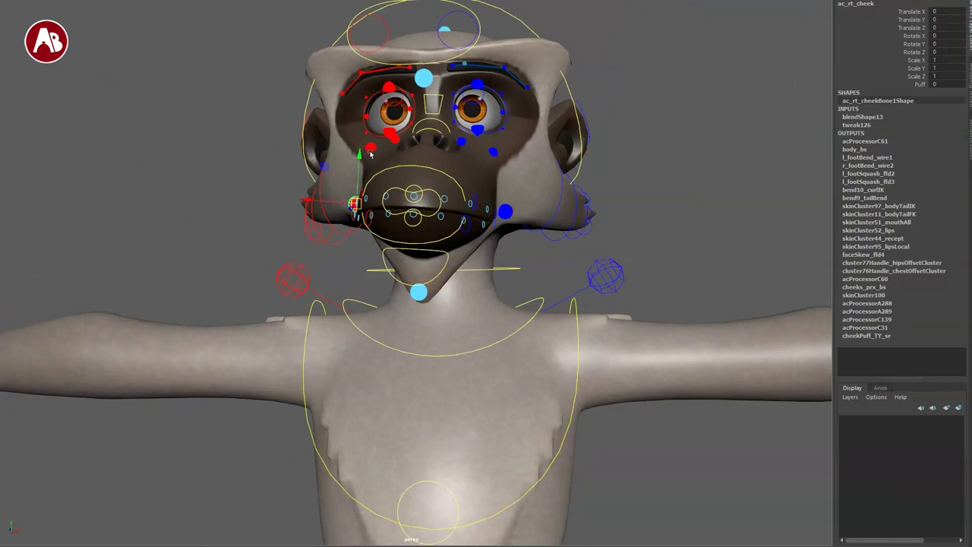
Step: Select the right upper eyelid control
left_click(388, 88)
left_click_drag(388, 99, 379, 174, "alt")
right_click_drag(334, 68, 367, 80, "alt")
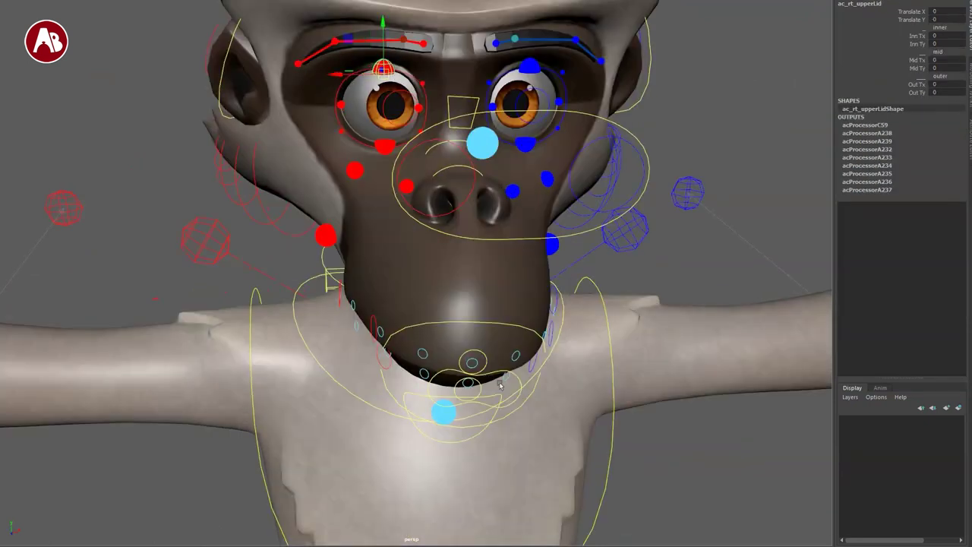
Step: Open the mouth with the jaw control and try raising a small local control on the right upper lip
left_click_drag(500, 385, 536, 306, "alt")
middle_click_drag(531, 300, 509, 316, "alt")
right_click_drag(509, 315, 541, 334, "alt")
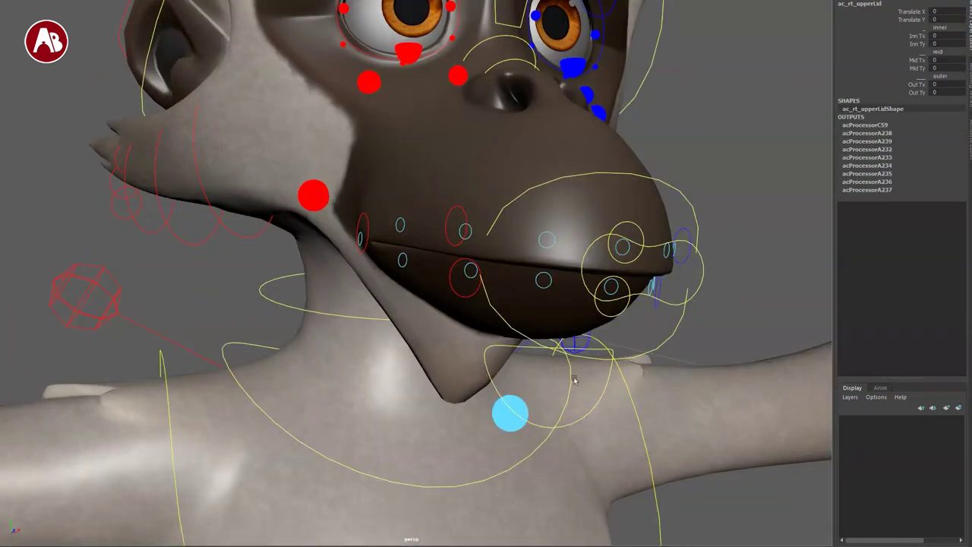
left_click(604, 389)
left_click_drag(437, 137, 487, 277)
left_click(544, 243)
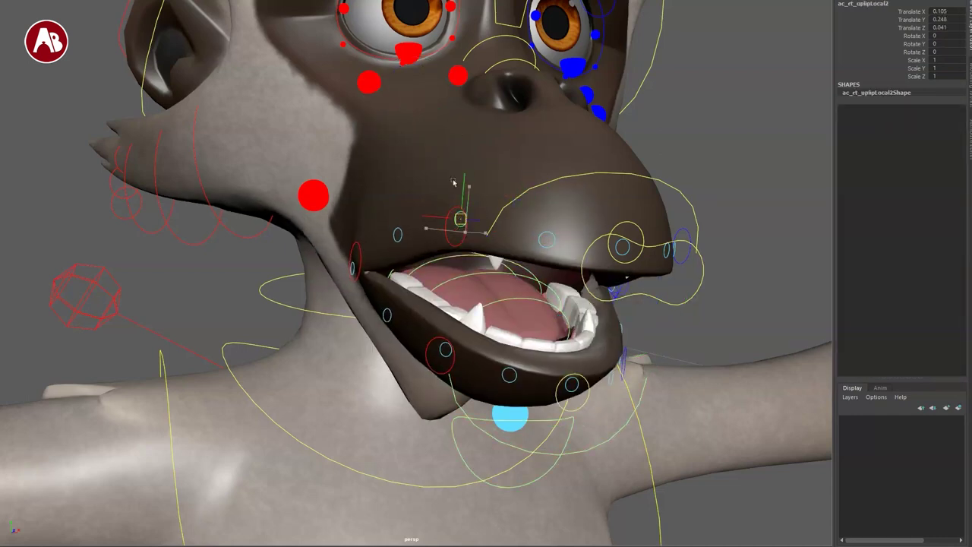
left_click_drag(454, 182, 455, 161)
key("q")
Step: Try pulling the main right upper lip control up and outward, then undo all the lip and jaw changes
left_click(448, 226)
key("w")
left_click_drag(456, 226, 404, 168)
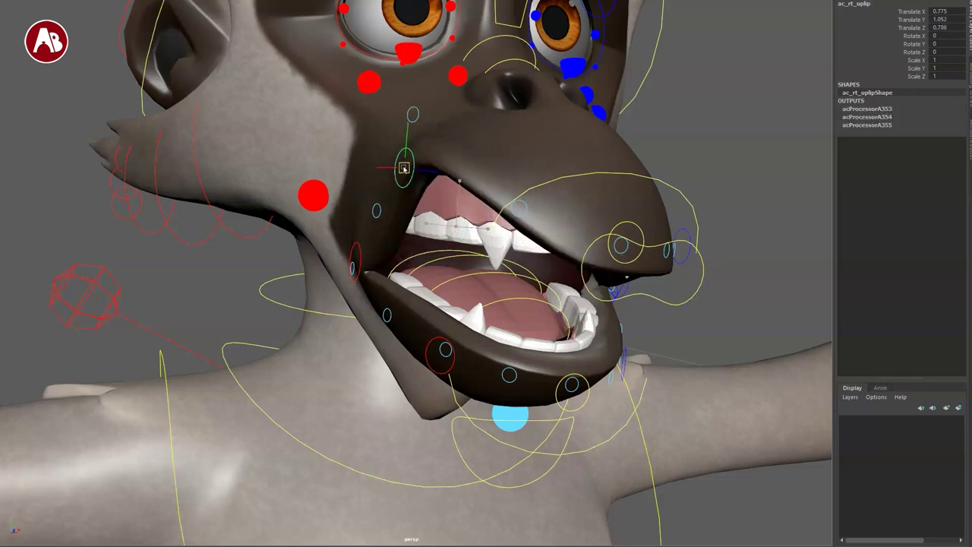
key("ctrl+z")
key("ctrl+z")
key("ctrl+z")
key("ctrl+z")
key("ctrl+z")
key("ctrl+z")
key("ctrl+z")
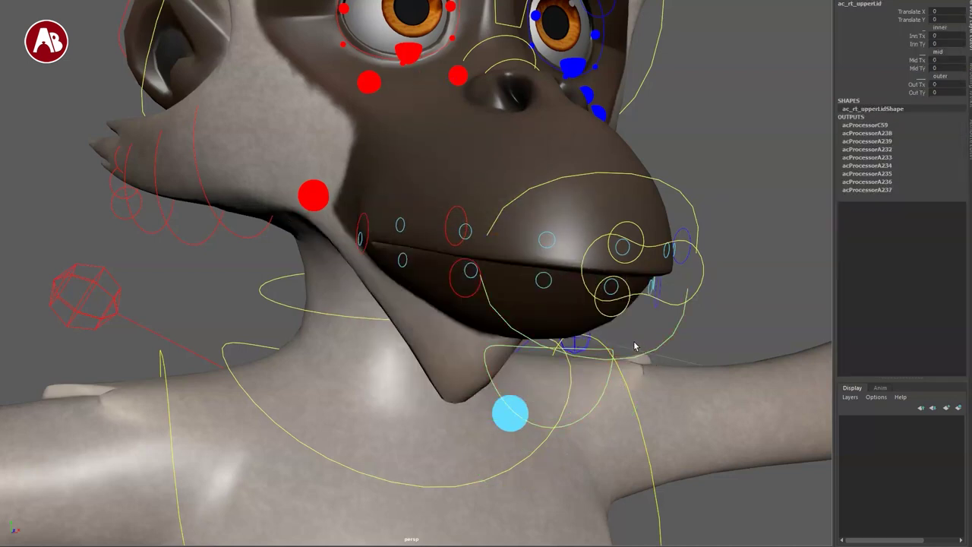
Step: Hide all object types in the viewport and show only polygons
right_click_drag(575, 327, 488, 251, "alt")
left_click_drag(539, 270, 473, 282, "alt")
right_click_drag(473, 282, 413, 237, "alt")
middle_click_drag(413, 237, 445, 273, "alt")
left_click_drag(445, 274, 360, 220, "alt")
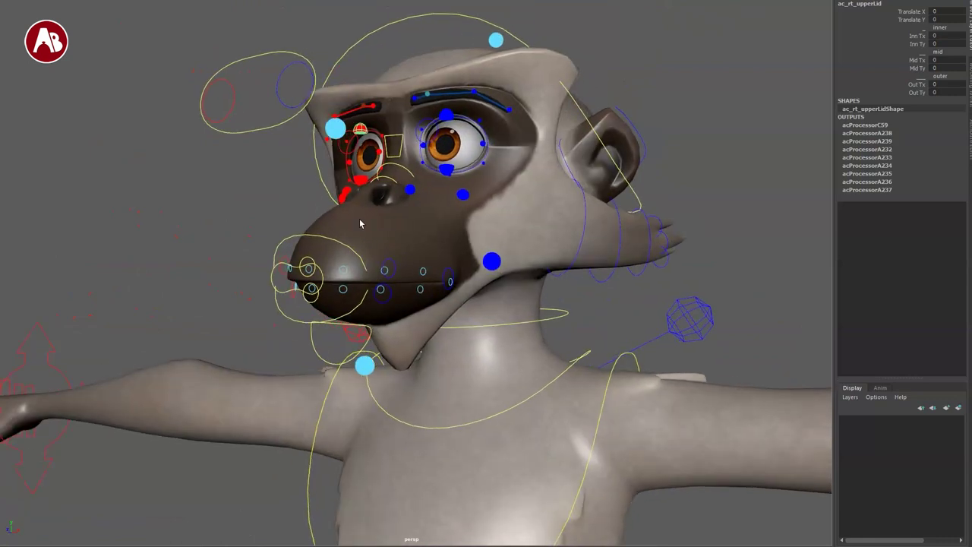
mouse_move(89, 0)
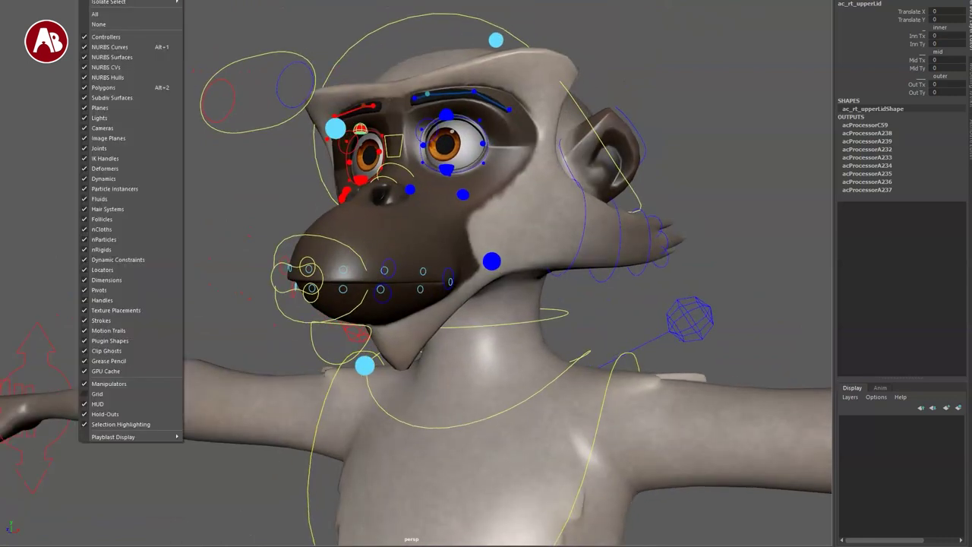
left_click(98, 24)
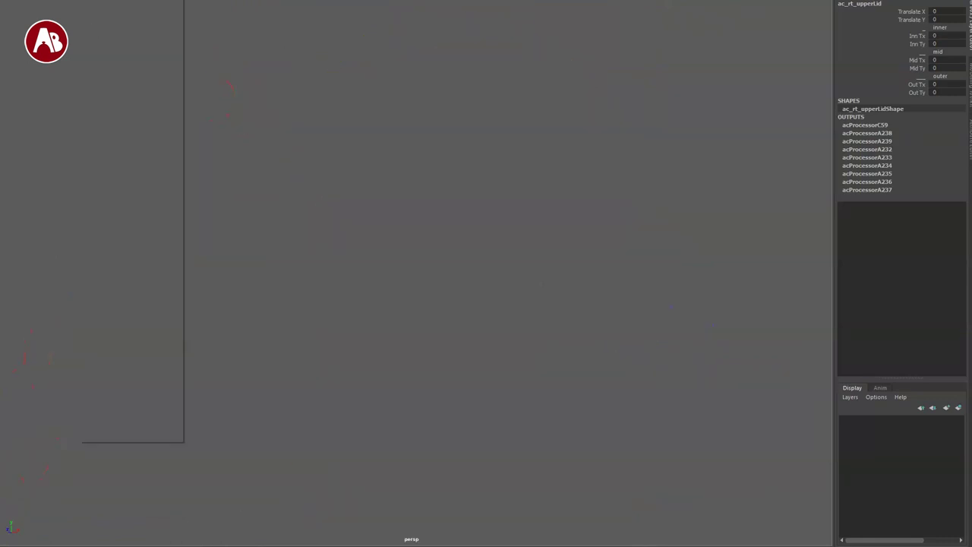
left_click(89, 0)
left_click(102, 87)
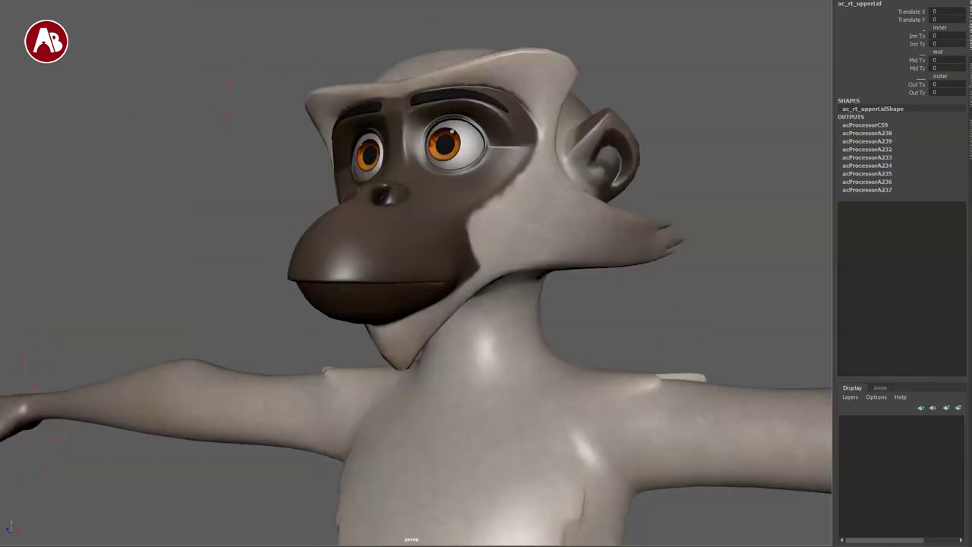
Step: Show the NURBS curve controls in the viewport alongside the polygons
left_click(89, 0)
left_click(96, 48)
mouse_move(309, 276)
left_mouse_down("alt")
mouse_move(469, 278)
mouse_move(304, 291)
left_mouse_up("alt")
right_click_drag(304, 291, 579, 311, "alt")
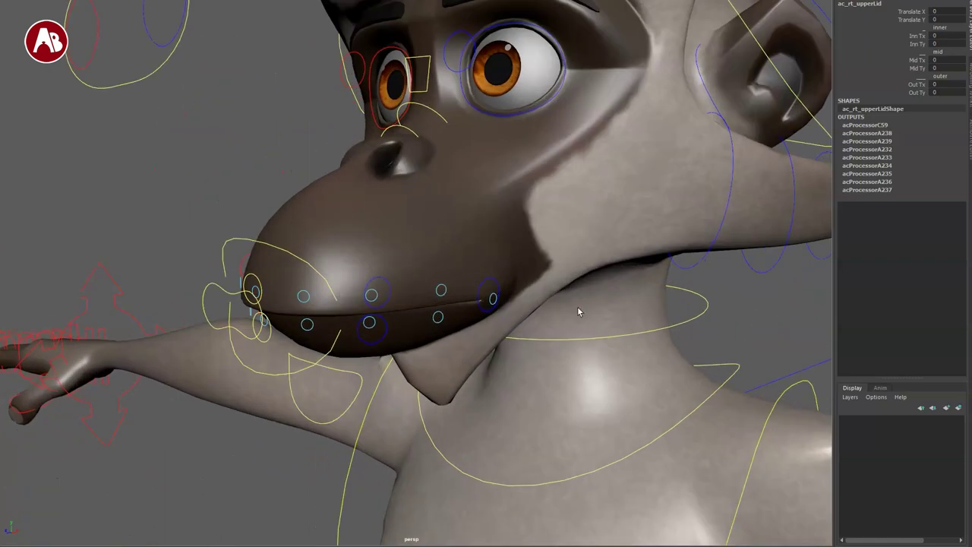
Step: Try moving the second local control on the left upper lip, then undo the change
middle_click_drag(580, 311, 668, 265, "alt")
left_click(490, 235)
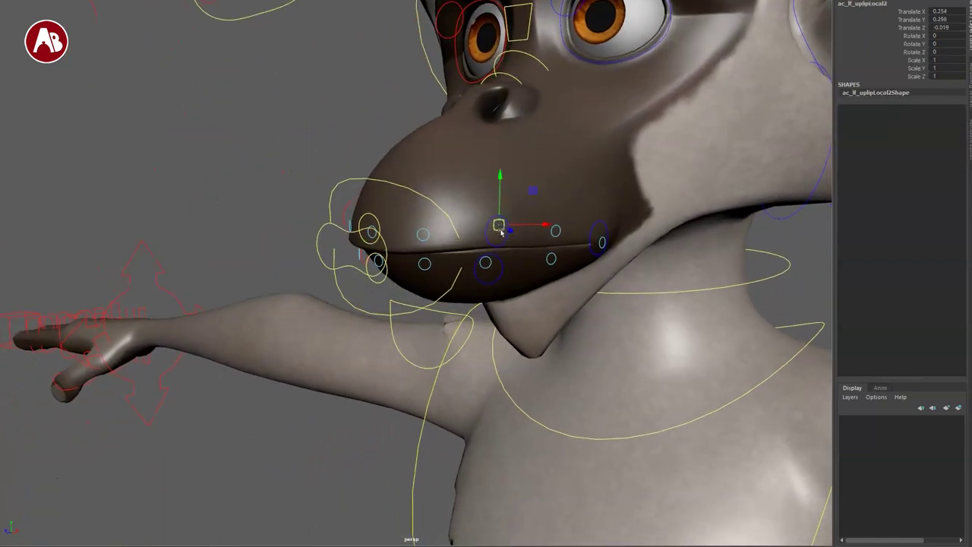
left_click_drag(504, 315, 390, 279, "alt")
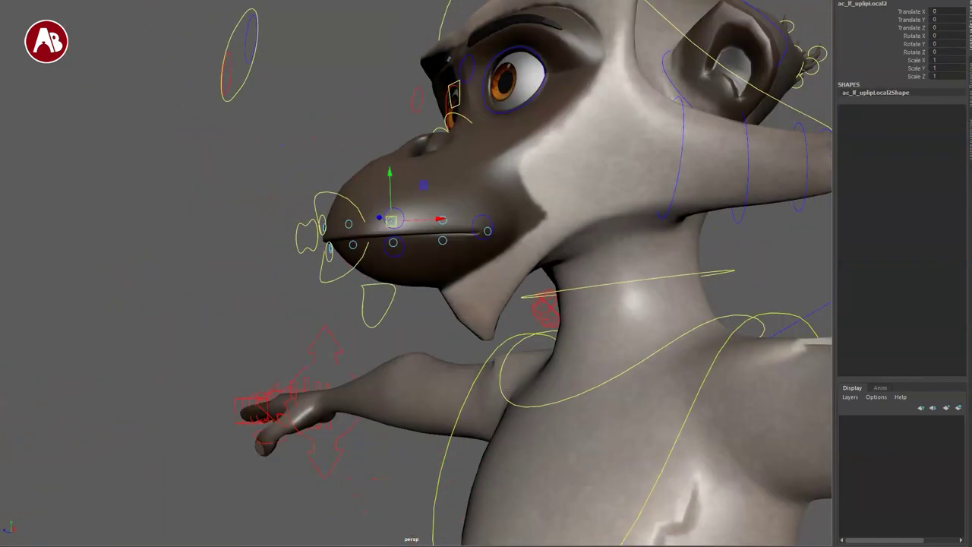
Step: Show the NURBS surface controls so the brow, eyelid, cheek and nose handles are available on the face
left_click(88, 1)
left_click(94, 58)
left_click_drag(259, 270, 283, 283, "alt")
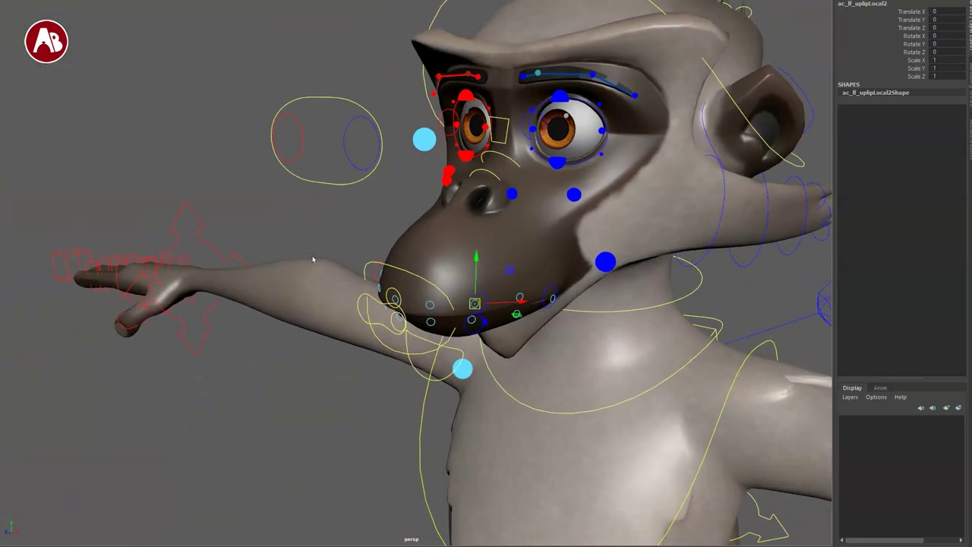
middle_click_drag(315, 258, 243, 313, "alt")
right_click_drag(243, 313, 251, 334, "alt")
left_click_drag(251, 334, 366, 313, "alt")
left_click_drag(451, 380, 517, 380, "alt")
right_click_drag(456, 275, 600, 319, "alt")
middle_click_drag(600, 319, 448, 487, "alt")
left_click_drag(447, 486, 455, 332, "alt")
right_click_drag(467, 351, 383, 310, "alt")
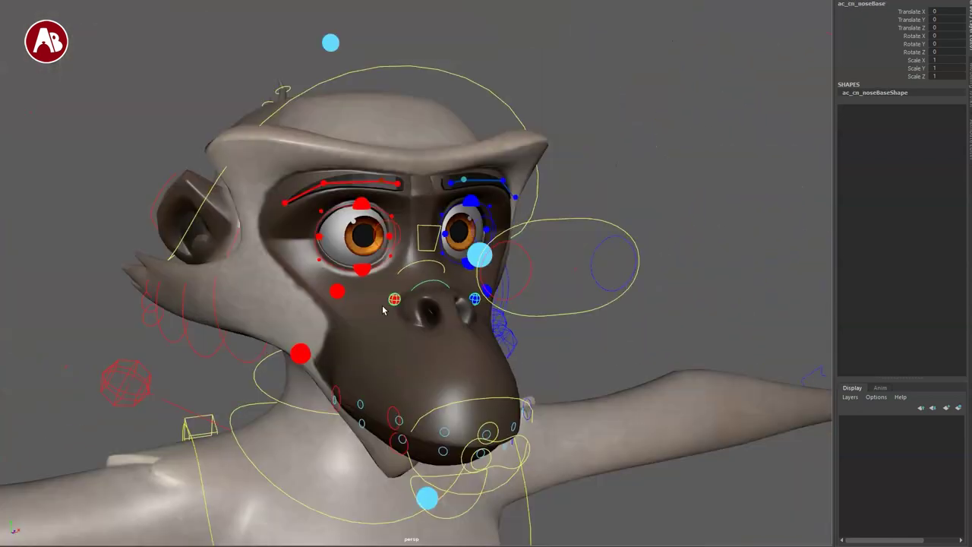
Step: Try the Flare attribute on the right nostril control and revert it, then select the middle nose control
left_click(394, 300)
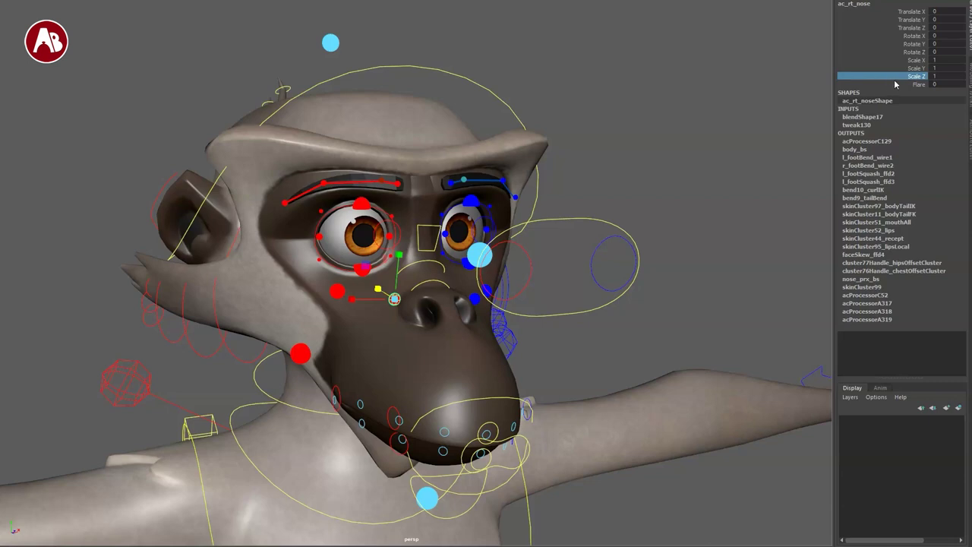
middle_click_drag(673, 120, 808, 154)
middle_click_drag(573, 155, 636, 184)
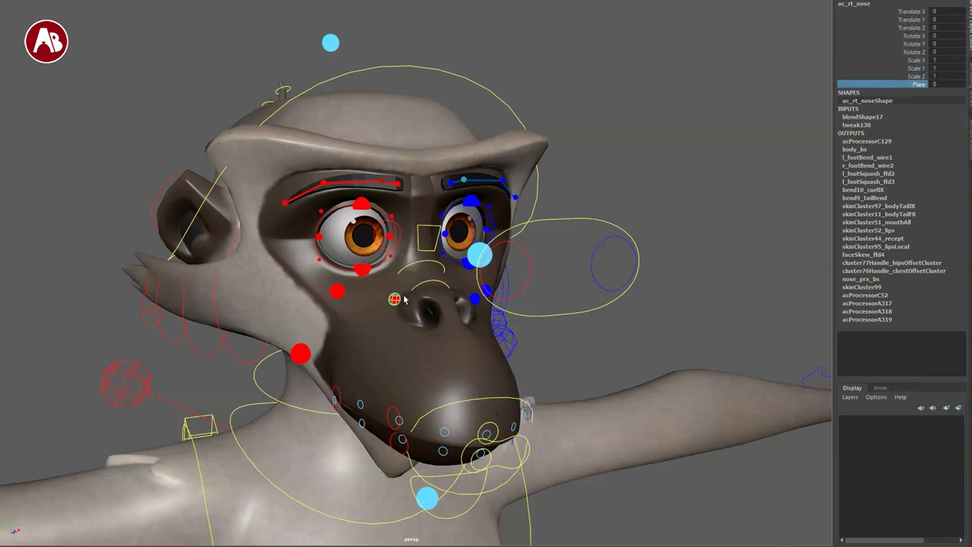
left_click(432, 283)
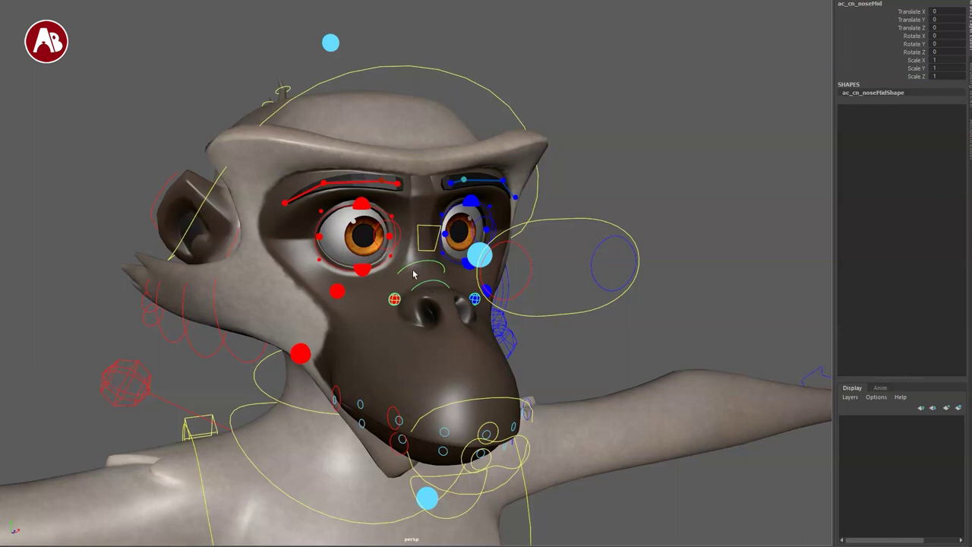
Step: Try pulling the right cheekbone control up and outward, then undo the move
left_click(338, 292)
key("w")
left_click_drag(337, 291, 305, 276)
key("ctrl+z")
Step: Try the mid and outer offset attributes of the right lower eyelid control, undoing each change
left_click(363, 272)
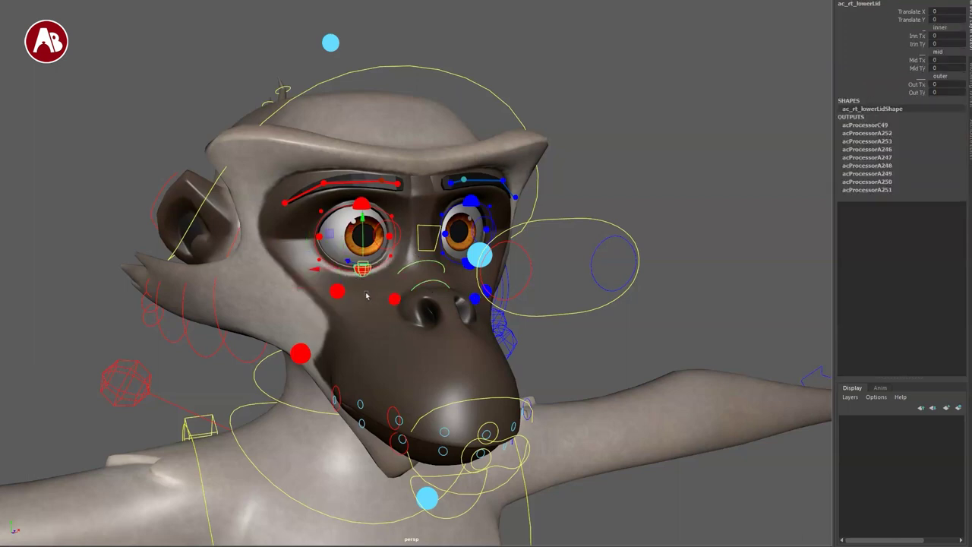
middle_click_drag(652, 97, 700, 123)
key("ctrl+z")
left_click(896, 60)
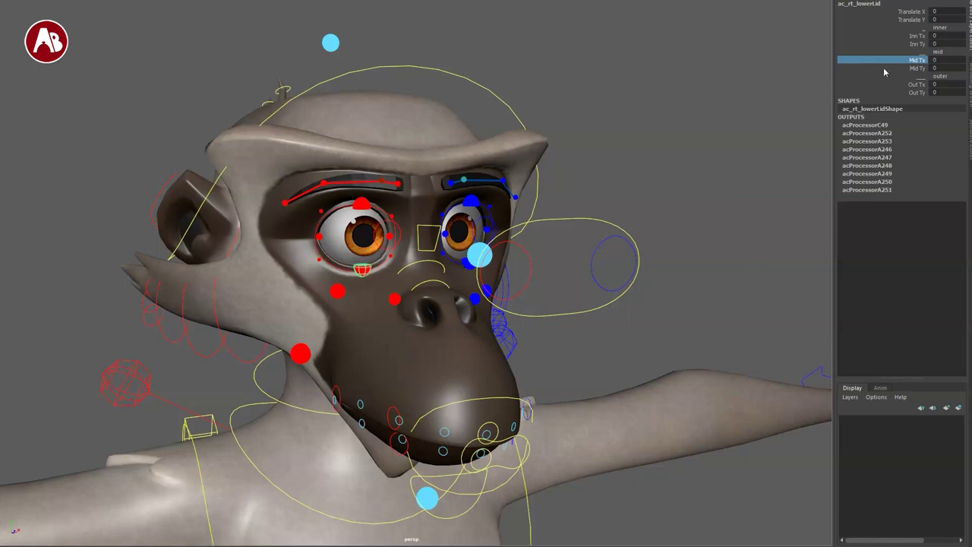
left_click(893, 83)
middle_click_drag(789, 101, 764, 86)
key("ctrl+z")
Step: Move the right eye socket control to translate X 0.129, Y -0.173, Z -0.031, then try scaling it and undo the scale
left_click(337, 291)
left_click_drag(250, 280, 252, 295, "alt")
right_click_drag(252, 295, 449, 397, "alt")
middle_click_drag(449, 397, 600, 362, "alt")
right_click_drag(600, 362, 669, 407, "alt")
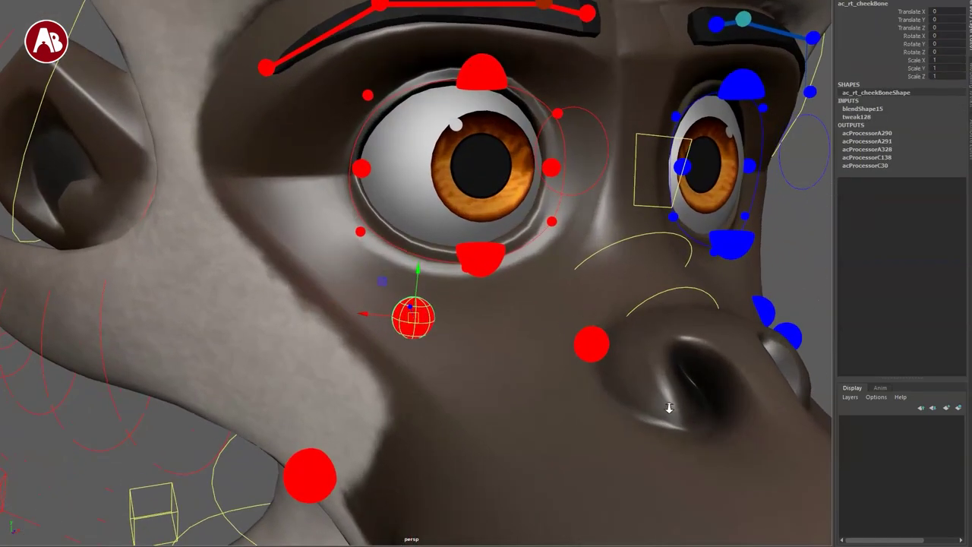
left_click(406, 250)
left_click_drag(470, 162, 449, 189)
right_click_drag(480, 214, 464, 266, "alt")
left_click_drag(463, 266, 395, 264, "alt")
key("r")
key("ctrl+z")
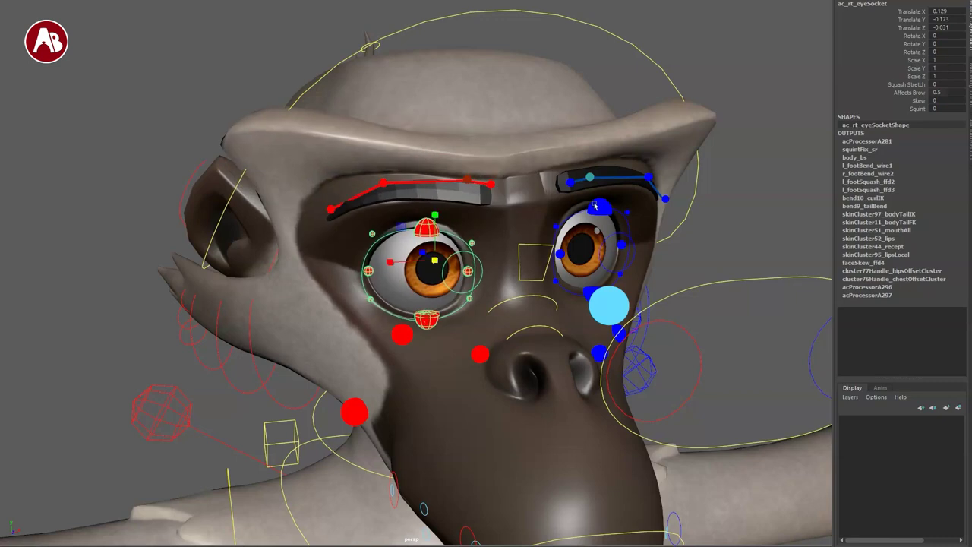
Step: Try the Squash Stretch, Skew and Squint attributes of the right eye socket control, undoing each change
middle_click_drag(726, 143, 796, 137)
key("ctrl+z")
left_click(881, 84)
middle_click_drag(695, 102, 763, 160)
key("ctrl+z")
left_click(895, 101)
key("ctrl+z")
left_click(892, 110)
middle_click_drag(730, 127, 783, 139)
key("ctrl+z")
Step: Try moving the small outer control on the right lower eye socket, then undo it
middle_click_drag(437, 296, 461, 273, "alt")
right_click_drag(462, 273, 533, 320, "alt")
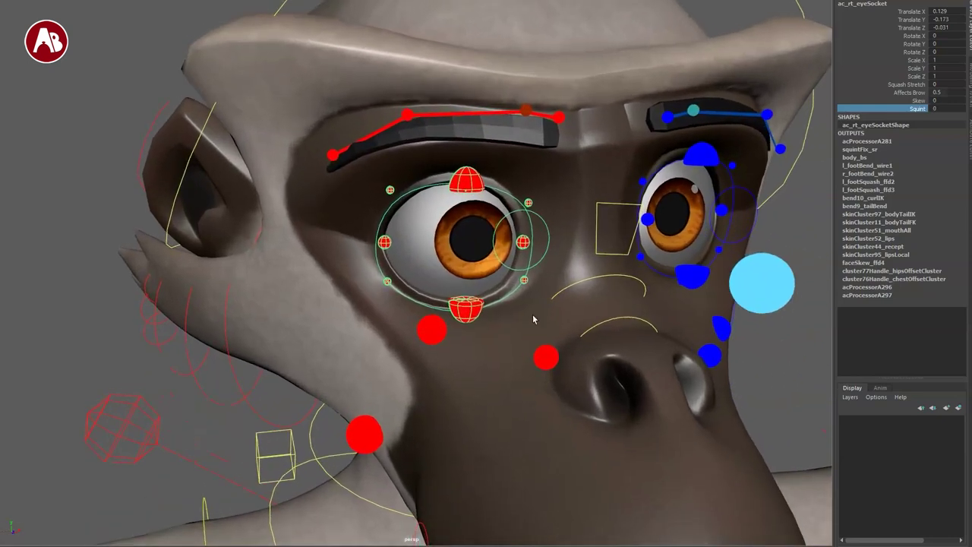
left_click(388, 282)
left_click_drag(387, 252, 365, 268)
key("ctrl+z")
Step: Select the right eyeball control and try shifting its pupil with Pupil Tx and Pupil Ty
left_click(552, 231)
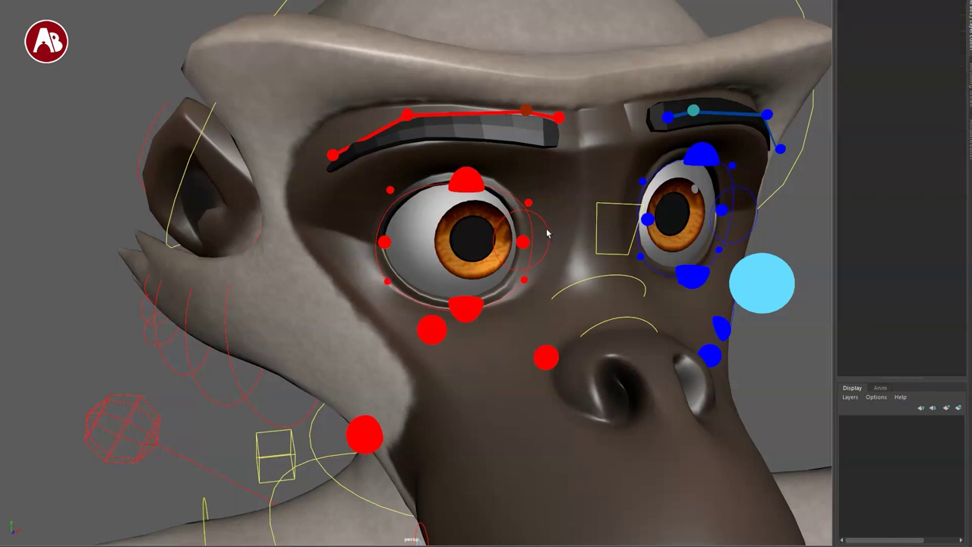
left_click(547, 232)
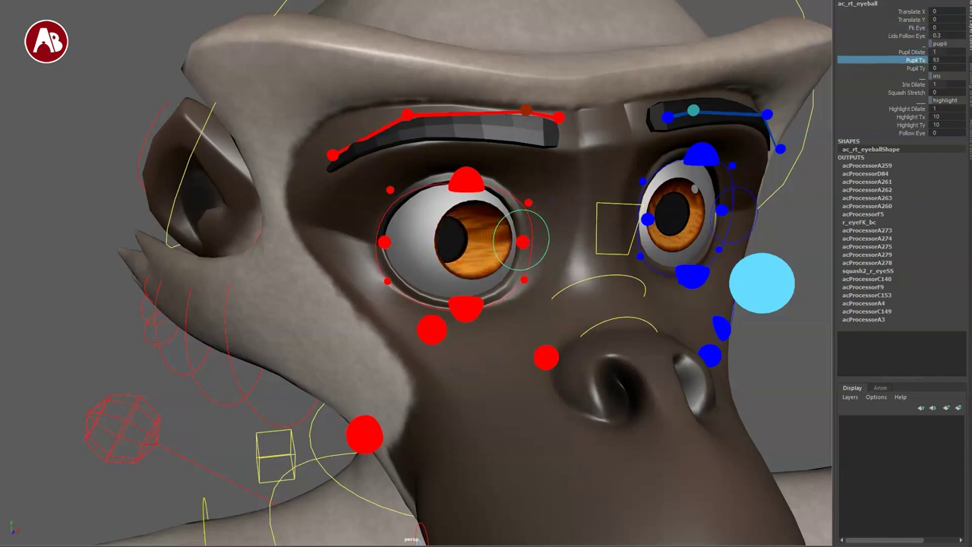
left_click(906, 69)
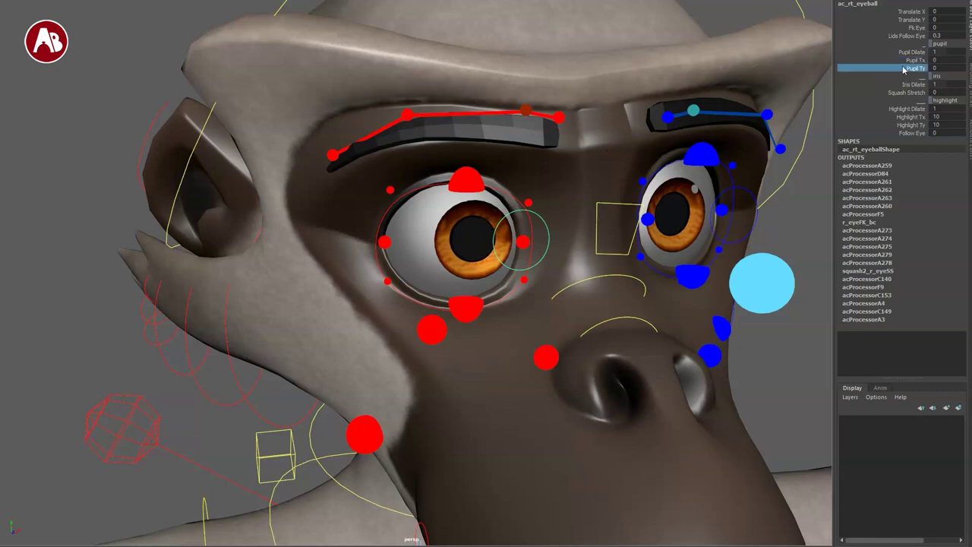
middle_click_drag(577, 103, 864, 198)
Step: Try the Iris Dilate and Squash Stretch attributes of the right eyeball control
left_click(911, 84)
mouse_move(677, 120)
middle_mouse_down()
mouse_move(663, 118)
mouse_move(676, 122)
middle_mouse_up()
key("ctrl+z")
left_click(910, 92)
middle_click_drag(734, 114, 704, 112)
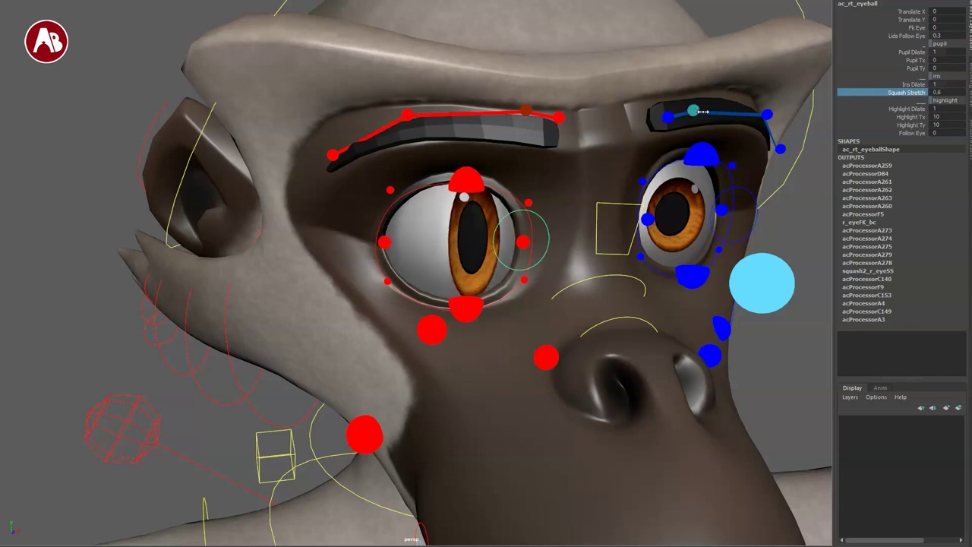
Step: Try enlarging the right eye's highlight with Highlight Dilate and shifting it sideways with Highlight Tx
left_click(881, 110)
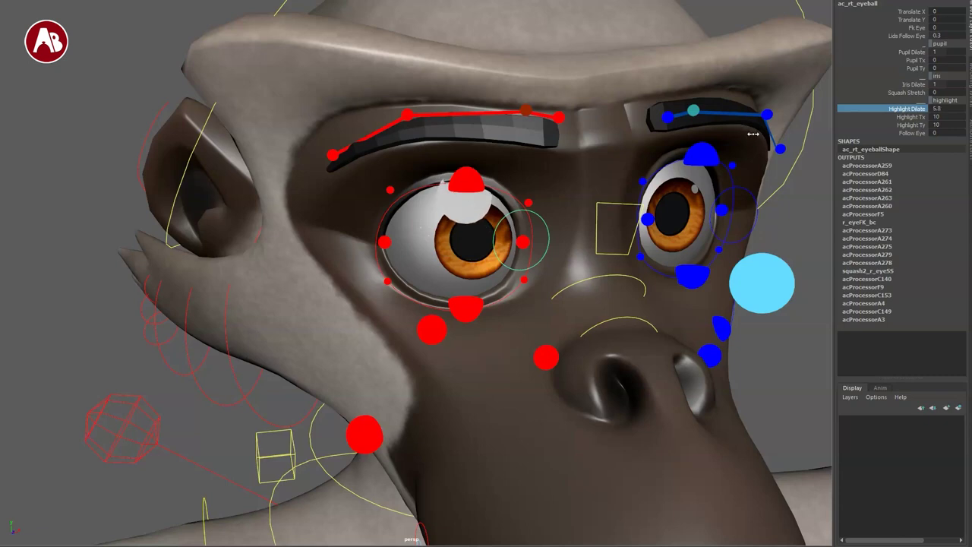
key("ctrl+z")
left_click(893, 119)
middle_click_drag(775, 148, 829, 173)
left_click(887, 110)
left_click(879, 118)
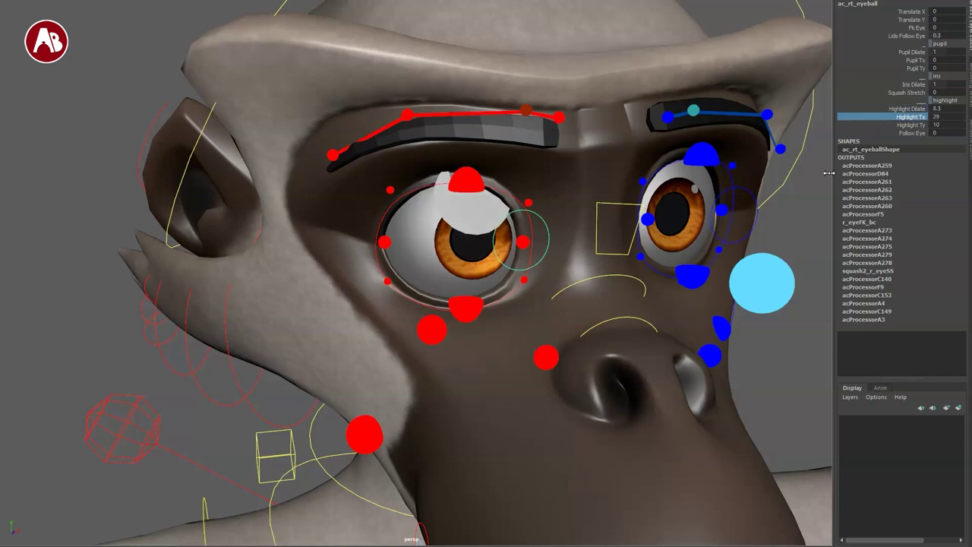
Step: Try the Follow Eye attribute of the right eye's highlight, then undo the eyeball changes
left_click(885, 133)
middle_click_drag(742, 136, 711, 130)
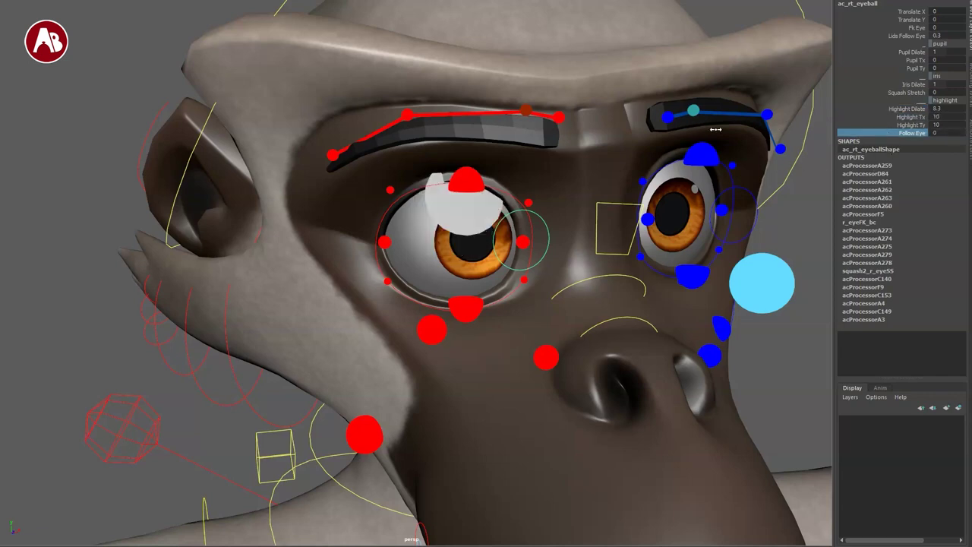
key("ctrl+z")
key("ctrl+z")
key("ctrl+z")
key("ctrl+z")
key("ctrl+z")
Step: Try moving and rotating the nose bridge control, undoing each change
left_click_drag(619, 285, 596, 334, "alt")
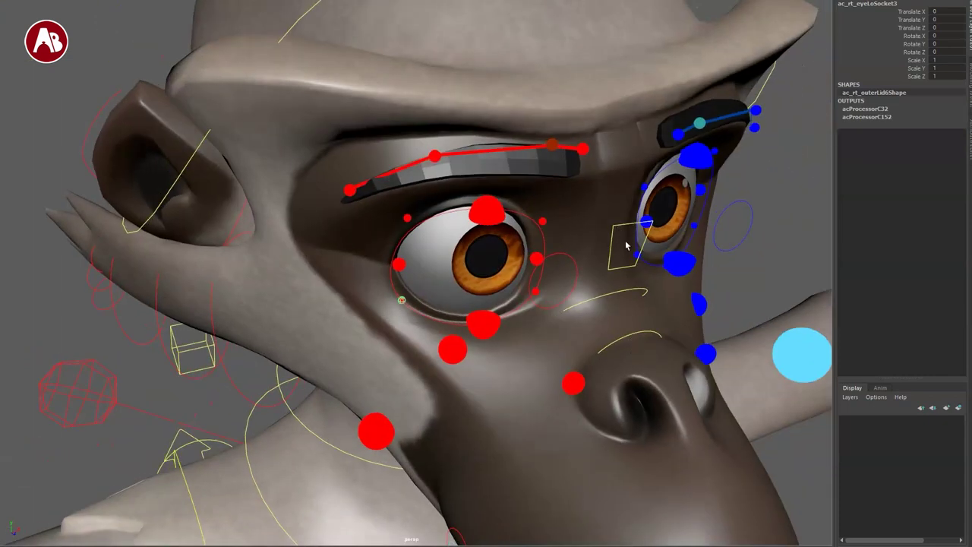
right_click_drag(625, 245, 392, 189, "alt")
left_click(392, 189)
left_click(507, 254)
left_click_drag(503, 256, 559, 289, "alt")
key("w")
key("ctrl+z")
key("e")
key("ctrl+z")
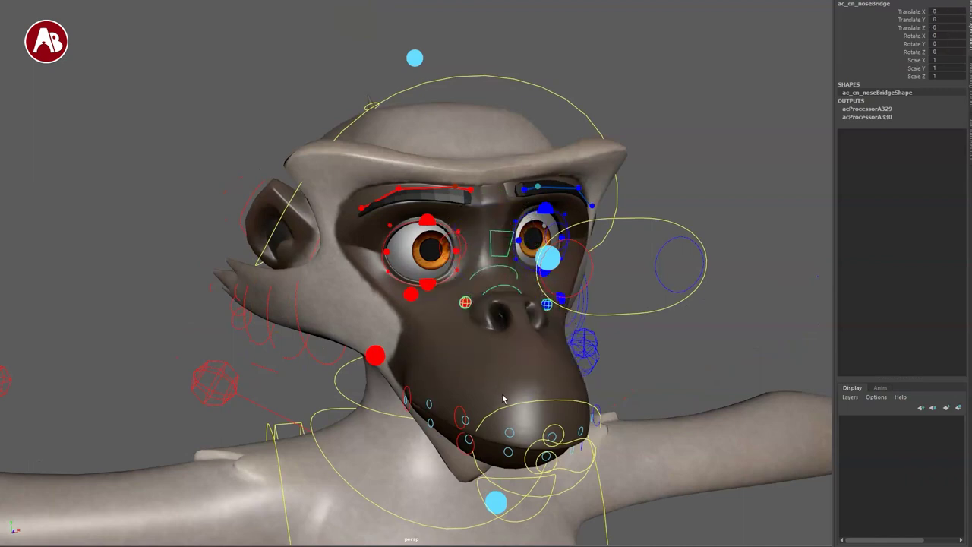
Step: Try rotating and moving the central mouth control to pose the mouth off-centre
left_click_drag(503, 398, 464, 360, "alt")
middle_click_drag(464, 360, 540, 326, "alt")
left_click_drag(540, 326, 508, 387, "alt")
left_click(497, 357)
key("e")
left_click_drag(500, 269, 497, 265)
key("w")
left_click_drag(523, 235, 516, 247)
key("q")
Step: Try pulling another control in the mouth area sideways, then undo the move
left_click(532, 414)
key("w")
left_click_drag(536, 413, 461, 440)
key("ctrl+z")
Step: Try rotating the nose bridge control to tilt the nose
left_click(558, 156)
key("e")
mouse_move(564, 202)
left_mouse_down()
mouse_move(550, 208)
mouse_move(559, 211)
left_mouse_up()
key("q")
Step: Try enlarging the left nostril control and scaling the right nostril control down to 0.534
left_click_drag(503, 191, 510, 220, "alt")
left_click(587, 237)
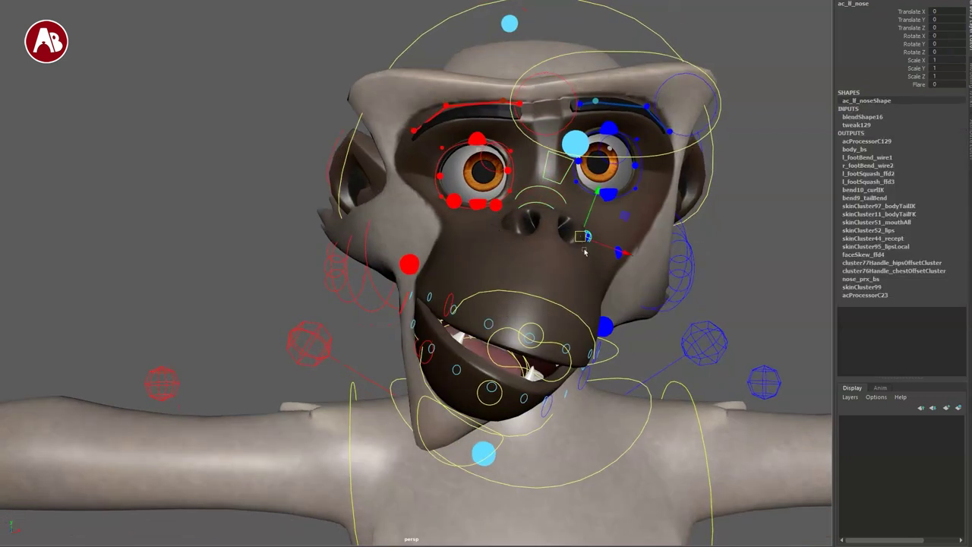
left_click(496, 206)
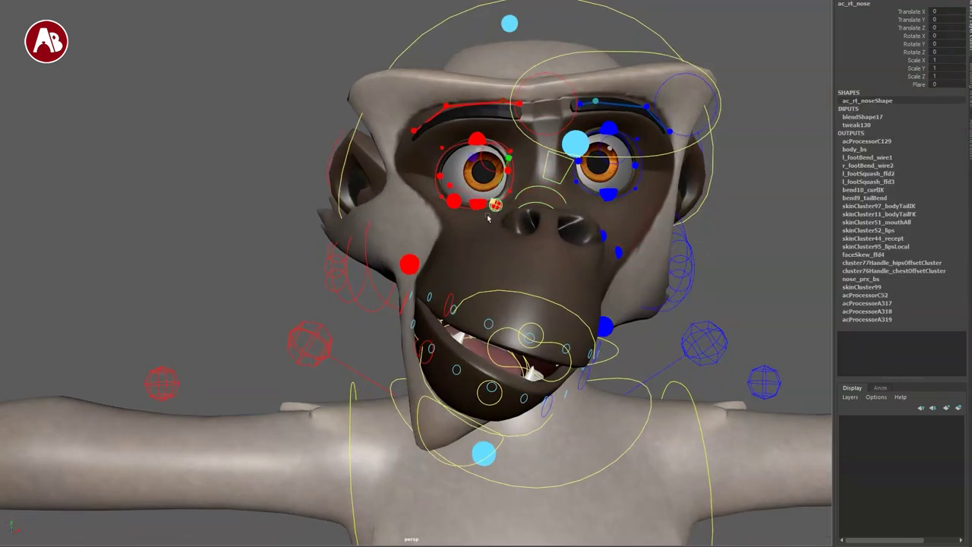
left_click_drag(501, 206, 467, 372, "alt")
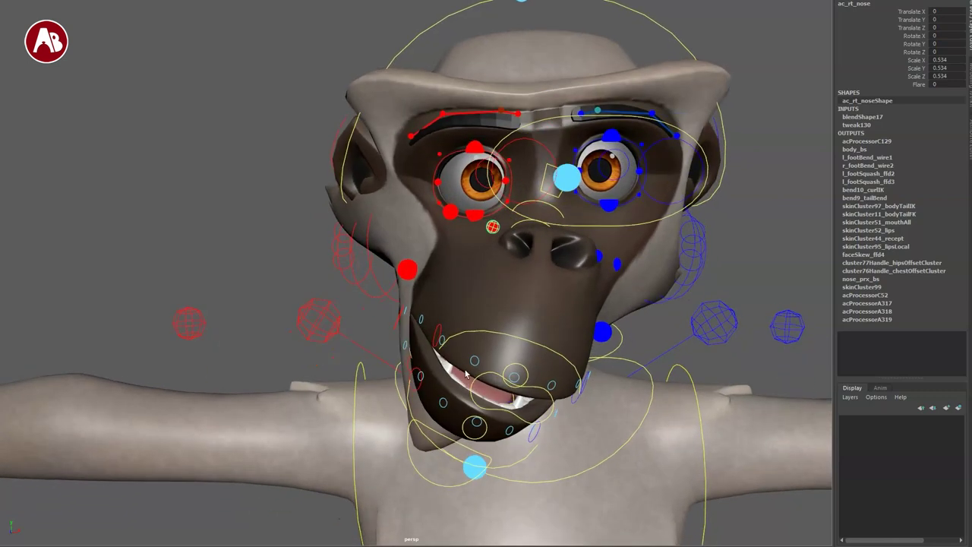
Step: Try pulling the light blue sphere control in front of the face outward, then undo the deformation
right_click_drag(454, 256, 519, 316, "alt")
key("5")
left_click_drag(509, 296, 551, 289, "alt")
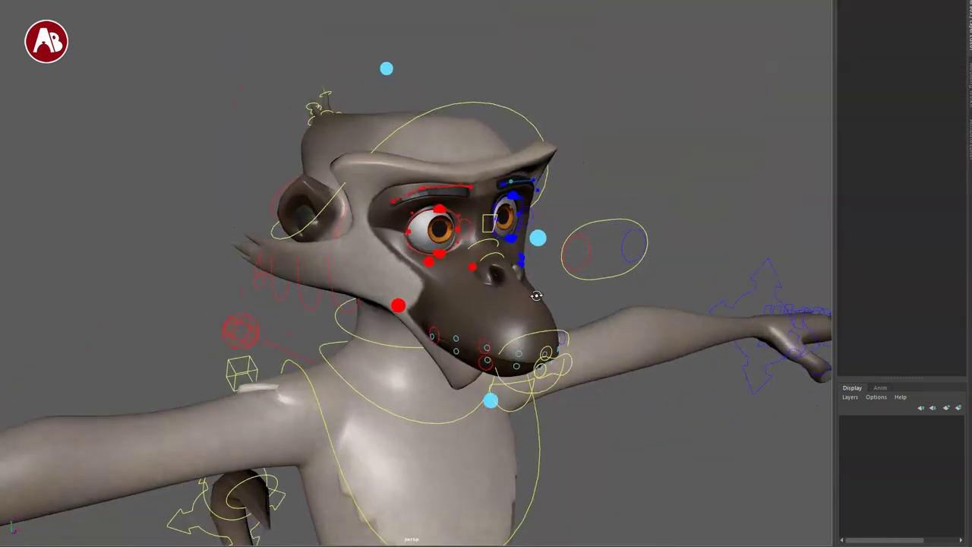
left_click(555, 222)
left_click_drag(556, 222, 618, 203)
left_click_drag(562, 292, 600, 205, "alt")
key("ctrl+z")
key("ctrl+z")
Step: Move the main eye look-at control up and sideways and set its Follow Head to 1
left_click(540, 341)
left_click_drag(541, 340, 549, 385, "alt")
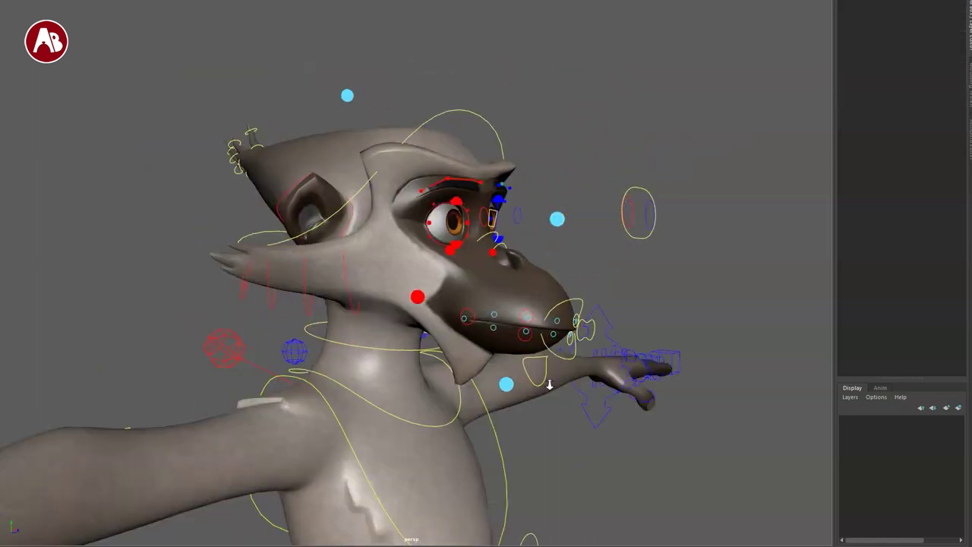
right_click_drag(549, 385, 531, 372, "alt")
left_click_drag(547, 364, 467, 349, "alt")
right_click_drag(437, 351, 547, 372, "alt")
left_click_drag(530, 377, 540, 364, "alt")
left_click_drag(475, 304, 490, 364, "alt")
left_click(596, 212)
left_click_drag(577, 258, 471, 190)
middle_click_drag(471, 190, 776, 134)
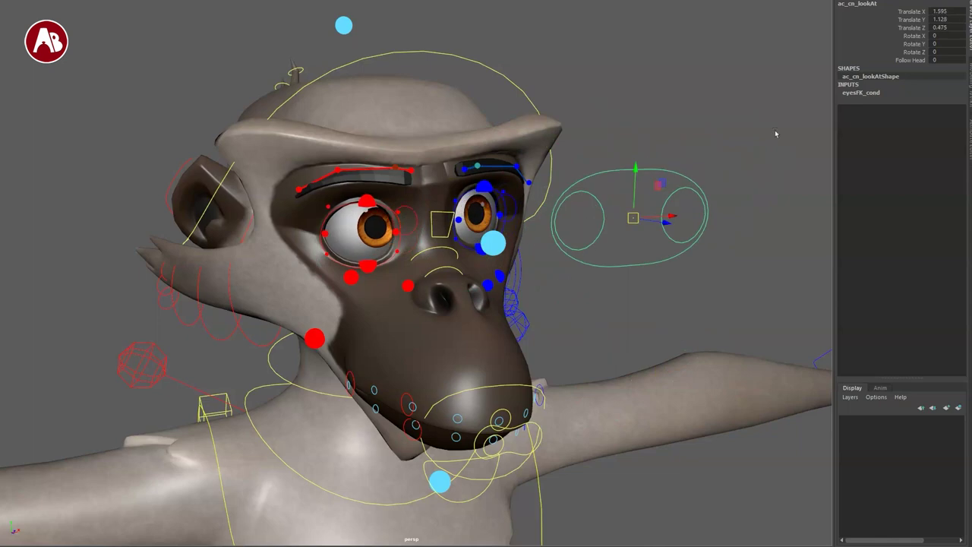
left_click_drag(638, 220, 687, 152)
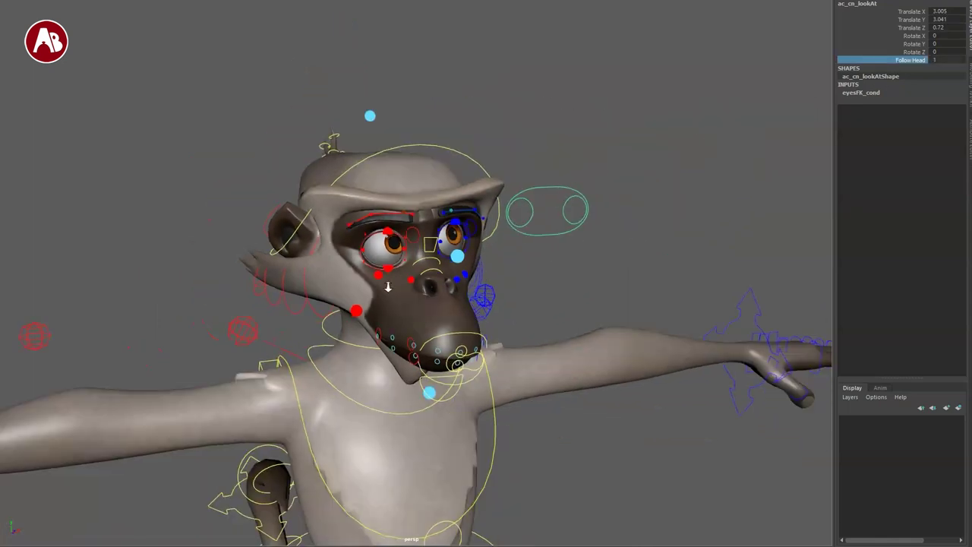
Step: Rotate the head to the opposite side to test the follow behaviour, then reselect the look-at control
left_click(445, 150)
left_click_drag(414, 265, 348, 277)
left_click(183, 209)
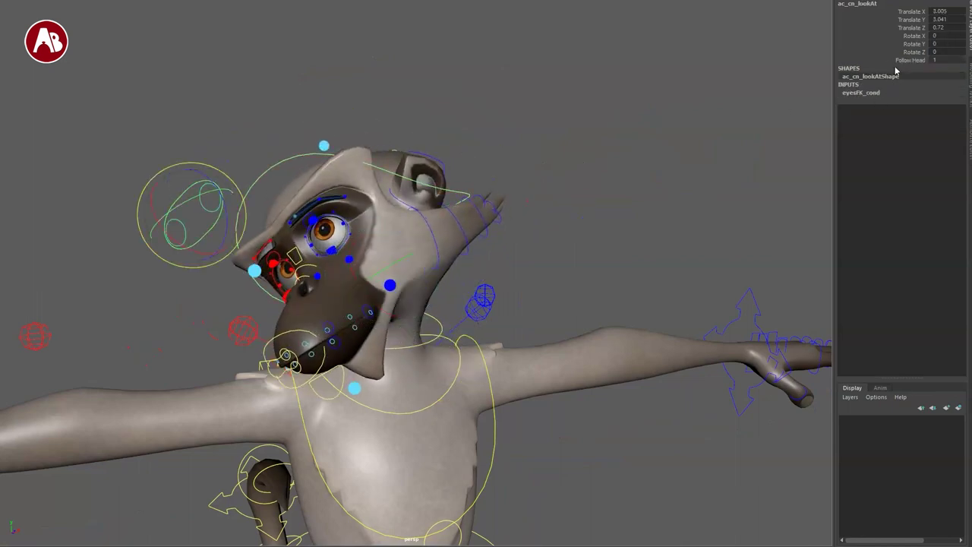
Step: Lower the look-at control's Follow Head value and move the control to a different position
left_click(892, 61)
middle_click_drag(779, 135, 627, 120)
left_click_drag(548, 212, 612, 239)
key("q")
Step: Try rotating the head with the lowered Follow Head value, then undo back to the unrotated head
left_click(243, 199)
key("e")
left_click_drag(382, 298, 344, 306)
key("ctrl+z")
key("ctrl+z")
key("ctrl+z")
key("ctrl+z")
key("ctrl+z")
key("ctrl+z")
key("ctrl+z")
key("ctrl+z")
key("q")
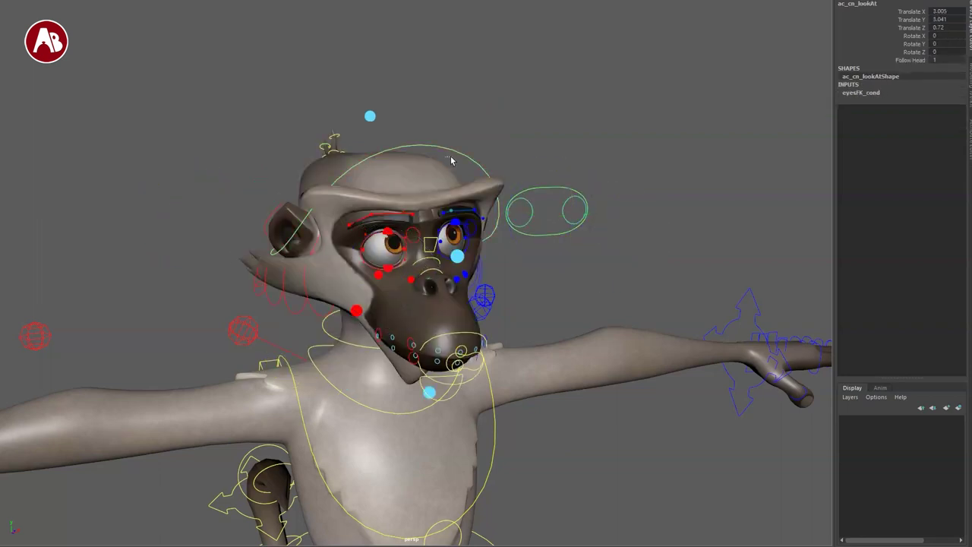
Step: Try rotating the head once more, then undo it together with the look-at control changes
left_click(476, 171)
key("e")
left_click_drag(381, 266, 407, 309)
key("ctrl+z")
key("ctrl+z")
key("ctrl+z")
key("ctrl+z")
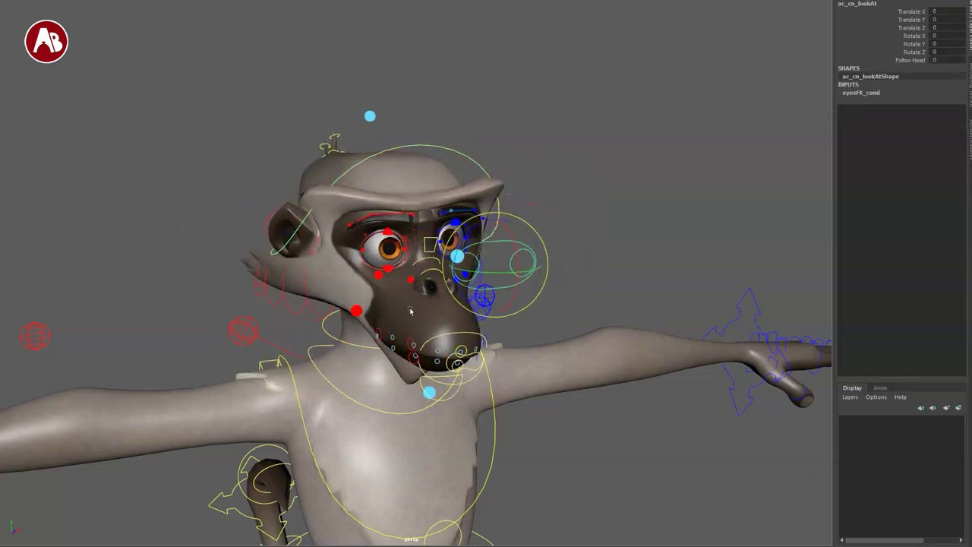
Step: Try moving the left eye's individual look-at control sideways and undo the move
key("ctrl+z")
key("q")
middle_click_drag(410, 311, 424, 259, "alt")
right_click_drag(424, 260, 432, 271, "alt")
right_click_drag(526, 262, 571, 282, "alt")
middle_click_drag(571, 282, 580, 348, "alt")
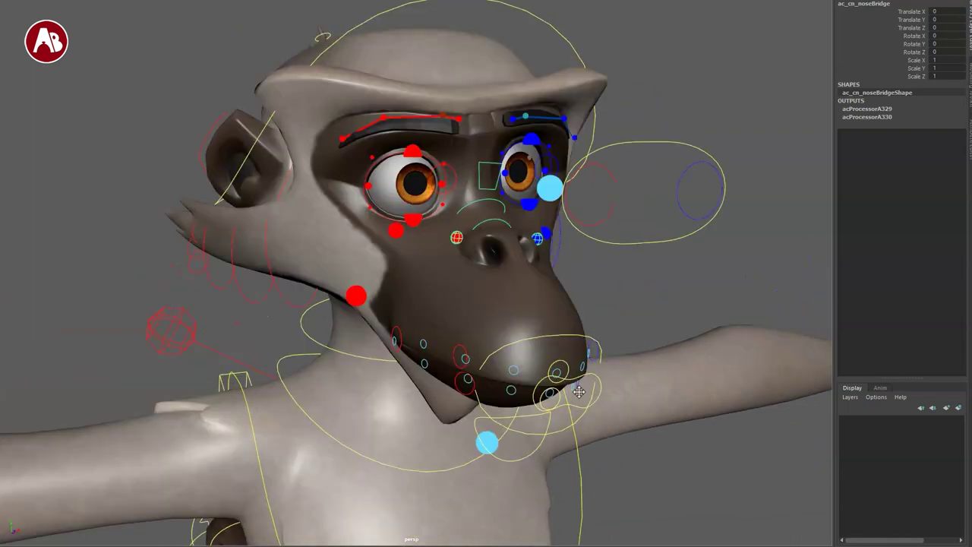
left_click_drag(600, 371, 574, 380, "alt")
left_click_drag(635, 259, 653, 271, "alt")
left_click(668, 228)
middle_click_drag(670, 340, 666, 338, "alt")
right_click_drag(666, 338, 642, 327, "alt")
key("w")
left_click_drag(610, 242, 514, 240)
key("ctrl+z")
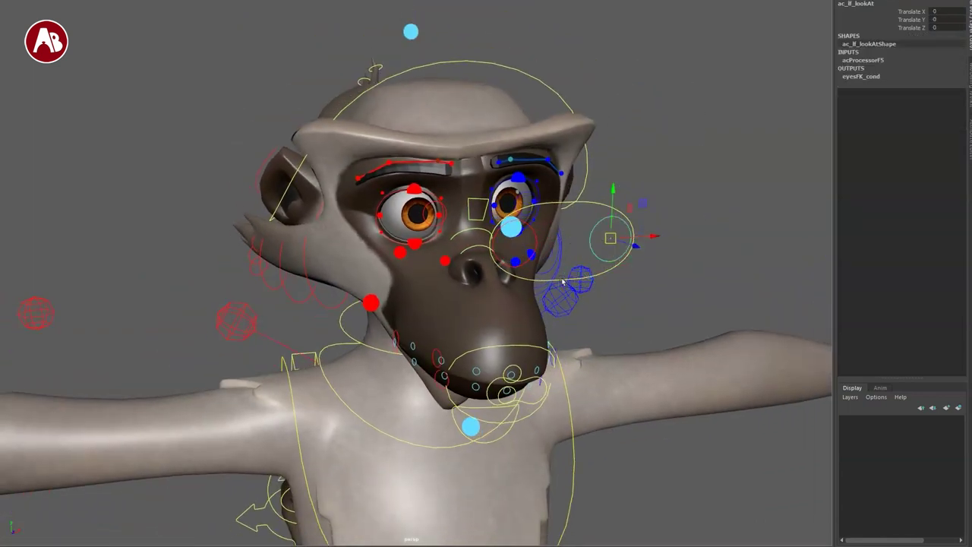
Step: Try moving the right eye's upper and lower eyelid controls, undoing each move
left_click(588, 215)
left_click(591, 206)
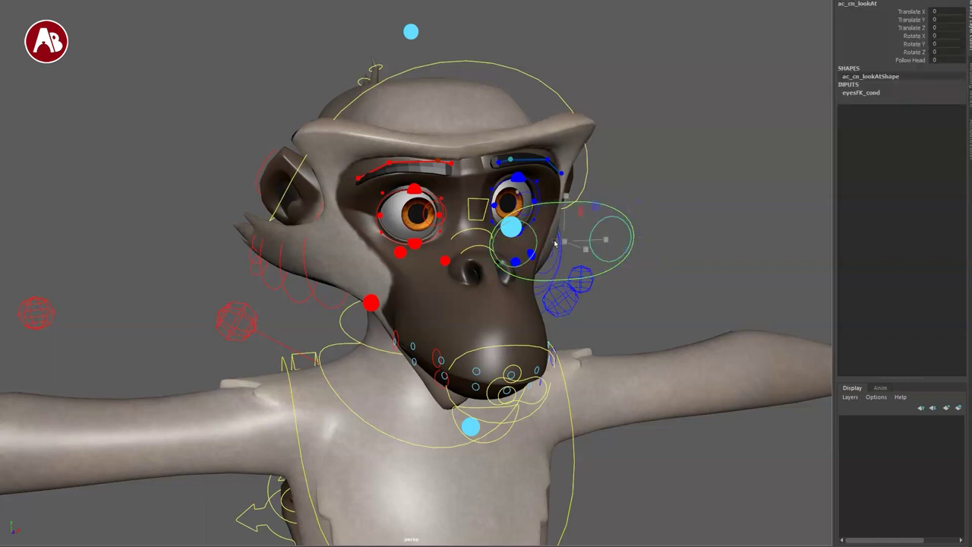
right_click_drag(374, 261, 660, 456, "alt")
left_click_drag(660, 455, 421, 297, "alt")
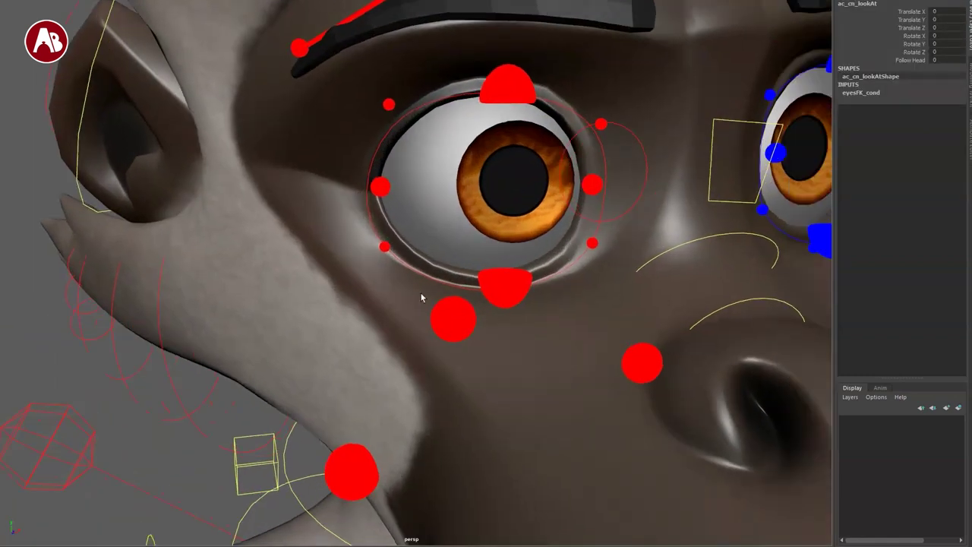
left_click(504, 80)
mouse_move(509, 74)
left_mouse_down()
mouse_move(515, 126)
mouse_move(514, 87)
left_mouse_up()
key("ctrl+z")
left_click(493, 295)
left_click_drag(507, 231, 506, 184)
key("ctrl+z")
Step: Try moving the right eye's inner lid control outward and undo the move
left_click(589, 183)
left_click_drag(594, 183, 626, 186)
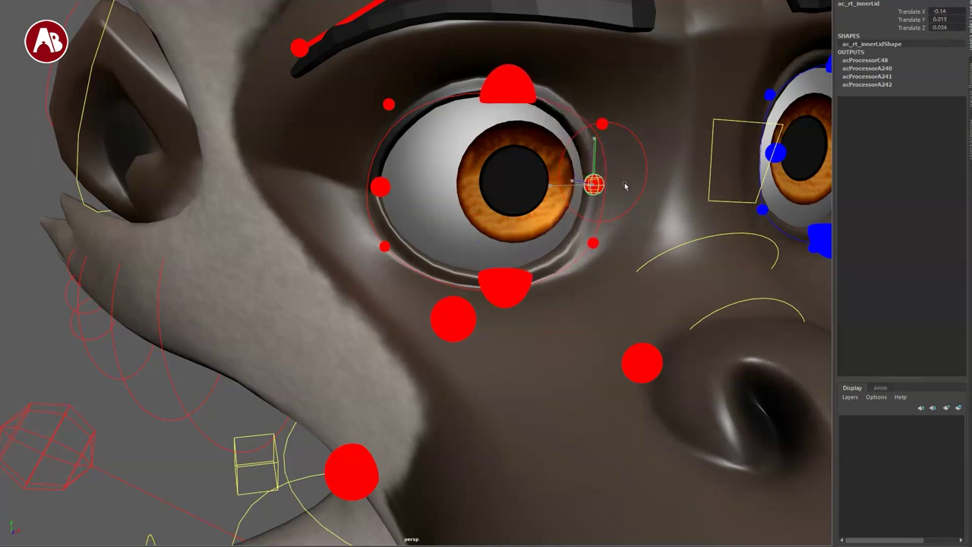
key("ctrl+z")
key("ctrl+z")
Step: Try raising the right eyebrow's inner, middle and outer controls to test how far the brow deforms
right_click_drag(460, 132, 379, 152, "alt")
middle_click_drag(486, 228, 459, 315, "alt")
left_click_drag(486, 327, 445, 271, "alt")
right_click_drag(445, 272, 454, 321, "alt")
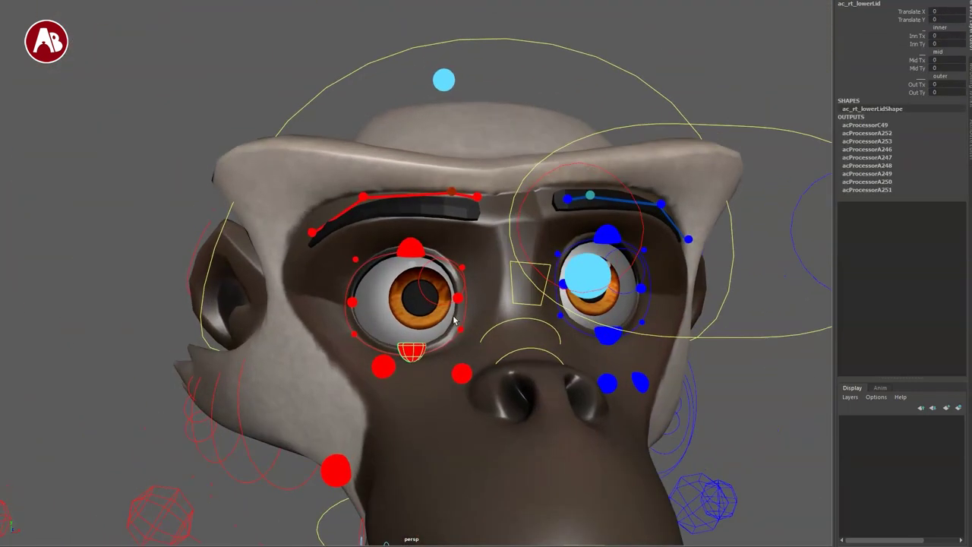
left_click(479, 199)
left_click_drag(478, 197, 386, 135)
left_click(454, 175)
left_click(363, 198)
left_click_drag(363, 198, 300, 143)
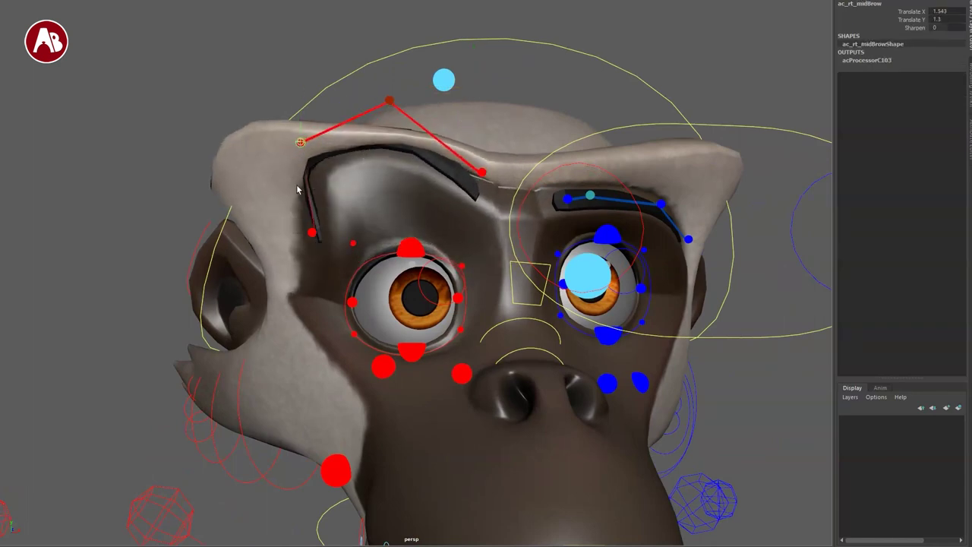
left_click(311, 233)
left_click_drag(312, 231, 286, 203)
mouse_move(438, 344)
left_mouse_down("alt")
mouse_move(521, 357)
mouse_move(387, 349)
mouse_move(430, 352)
left_mouse_up("alt")
scroll(520, 357, "down", 5)
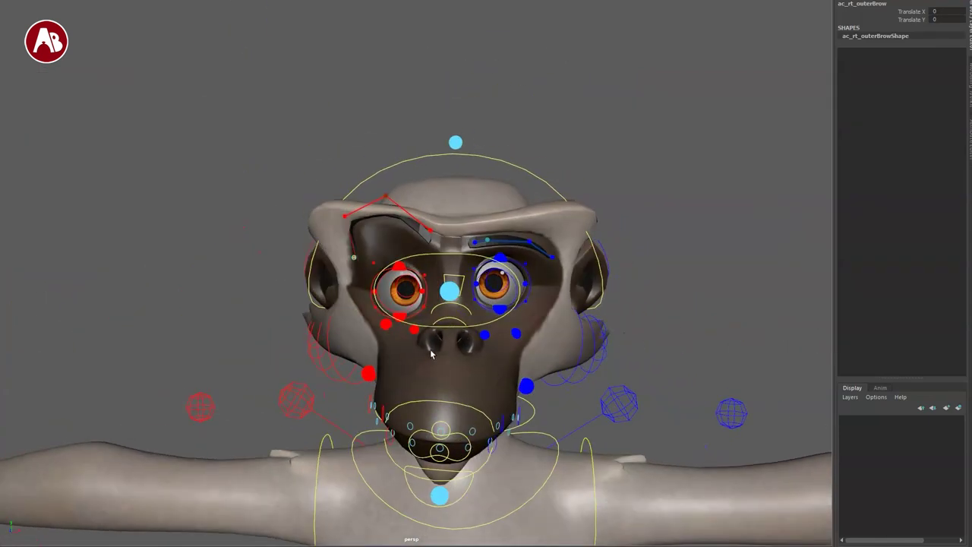
Step: Undo all the right eyebrow moves
key("ctrl+z")
key("ctrl+z")
key("ctrl+z")
key("ctrl+z")
key("ctrl+z")
key("ctrl+z")
key("ctrl+z")
key("ctrl+z")
Step: Set the base control's Face Polish to 0, turn on textured display and clear the selection
left_click_drag(504, 306, 440, 299, "alt")
scroll(440, 299, "up", 2)
scroll(441, 296, "down", 6)
middle_click_drag(441, 285, 492, 23, "alt")
left_click_drag(581, 446, 492, 447, "alt")
scroll(588, 423, "down", 5)
left_click(536, 442)
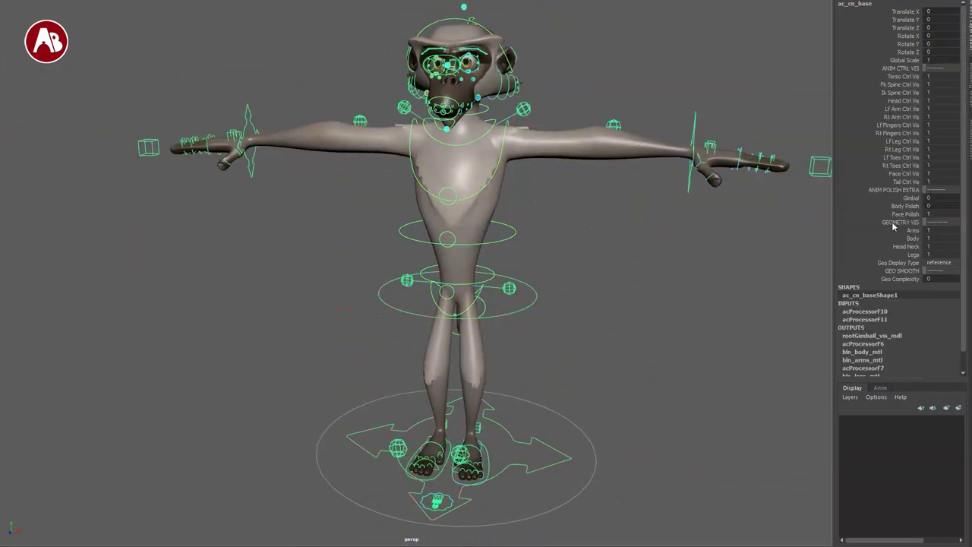
key("6")
middle_click_drag(467, 327, 477, 462, "alt")
scroll(477, 462, "up", 8)
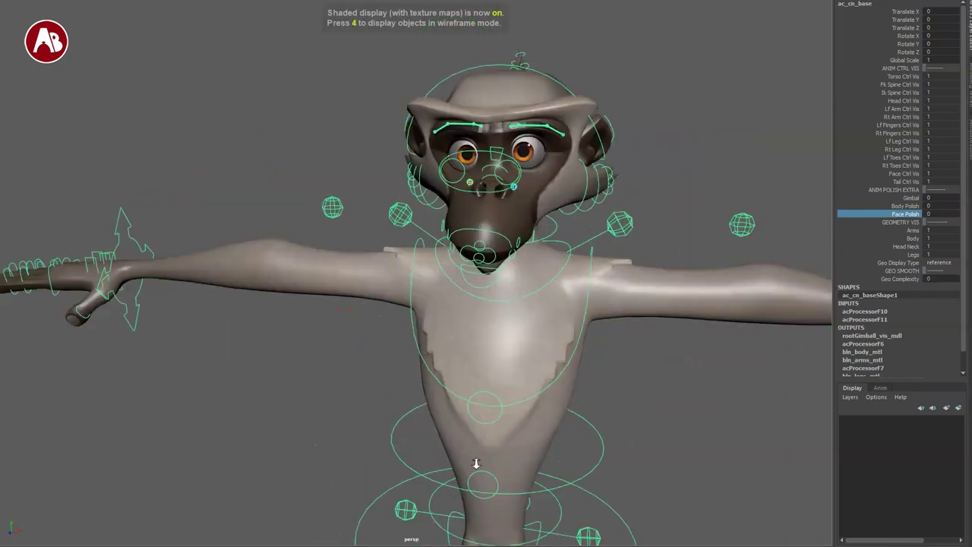
middle_click_drag(414, 267, 321, 462, "alt")
left_click(157, 176)
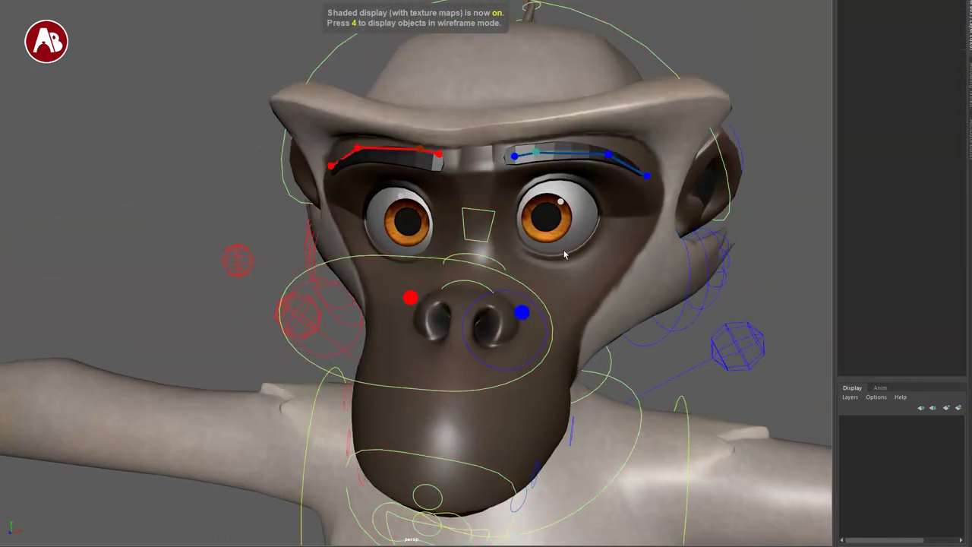
Step: Try moving the left eyebrow's inner, tense, middle and outer controls with Face Polish off
left_click(521, 166)
left_click_drag(520, 166, 602, 65)
left_click(510, 105)
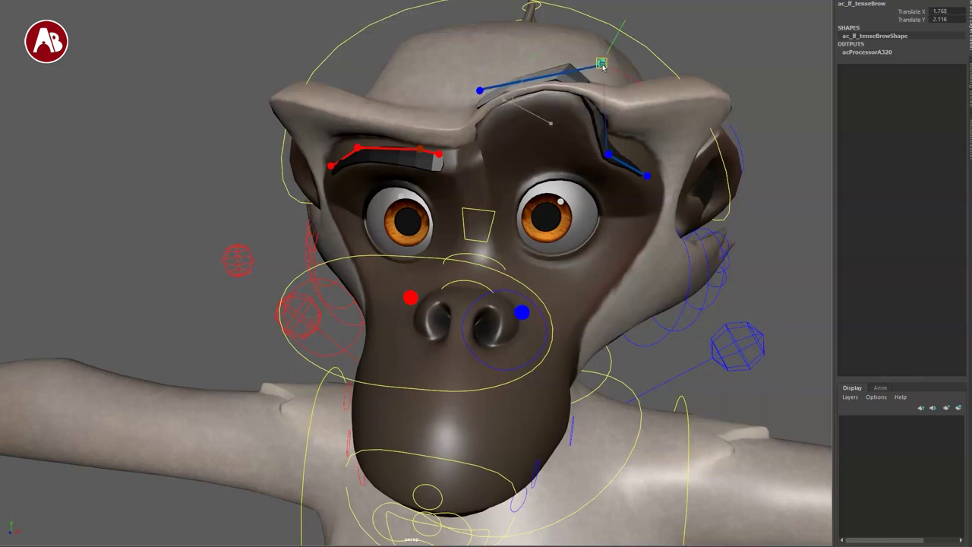
left_click(611, 157)
left_click_drag(611, 157, 686, 89)
key("ctrl+z")
mouse_move(687, 44)
left_mouse_down()
mouse_move(591, 171)
mouse_move(762, 33)
mouse_move(699, 44)
left_mouse_up()
left_click(611, 158)
left_click(648, 176)
left_click_drag(647, 176, 830, 168)
Step: Undo all the left eyebrow moves
key("ctrl+z")
key("ctrl+z")
key("ctrl+z")
key("ctrl+z")
key("ctrl+z")
key("ctrl+z")
key("ctrl+z")
key("ctrl+z")
key("ctrl+z")
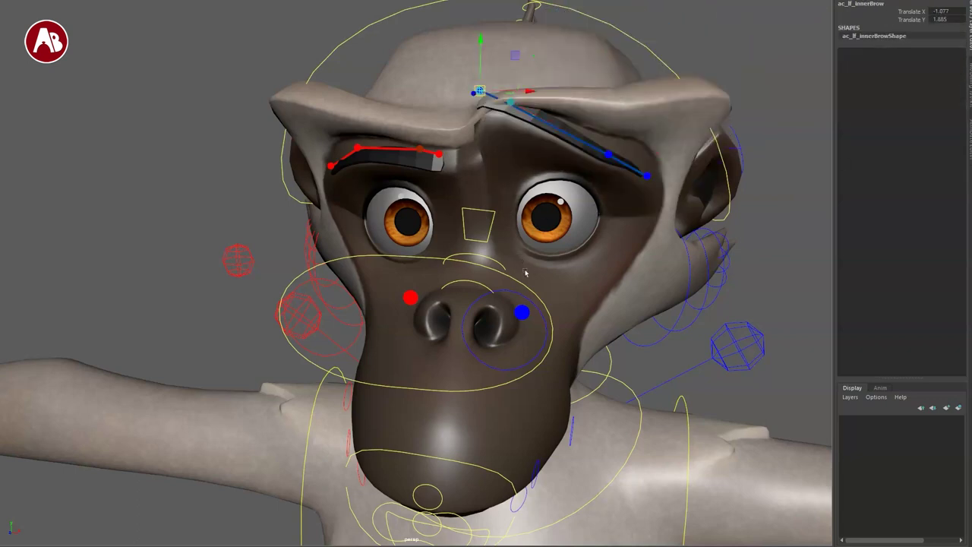
mouse_move(493, 306)
left_mouse_down("alt")
mouse_move(501, 293)
mouse_move(492, 295)
left_mouse_up("alt")
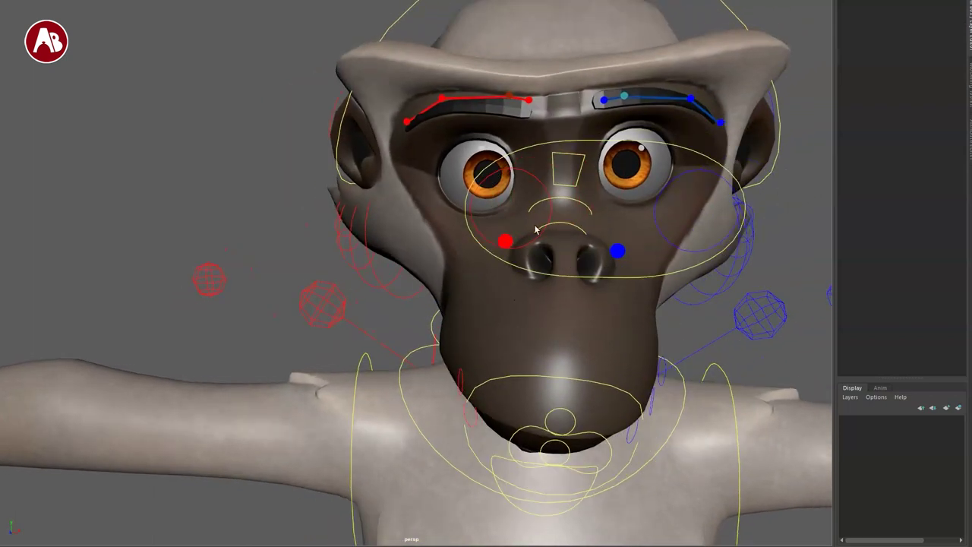
middle_click_drag(552, 249, 478, 253, "alt")
scroll(479, 266, "down", 5)
key("ctrl+z")
key("ctrl+z")
key("ctrl+z")
Step: Bring the monkeyPikr picker window over the viewport and select the head control in it
left_click(669, 207)
left_click_drag(669, 206, 733, 251, "alt")
left_click_drag(0, 34, 258, 25)
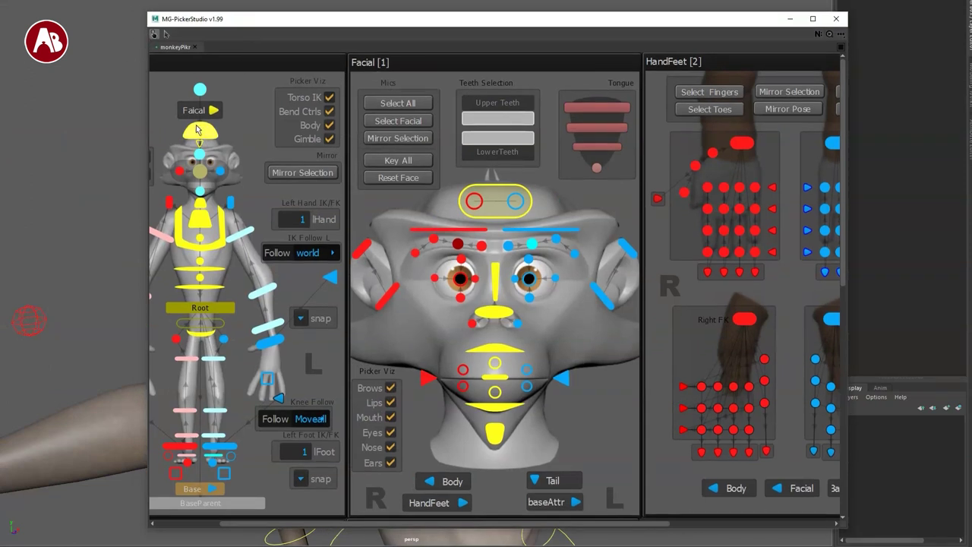
left_click(198, 132)
Step: Put the picker in edit mode, correct the "Faical" label to "Facial" and return to animation mode
left_click(167, 35)
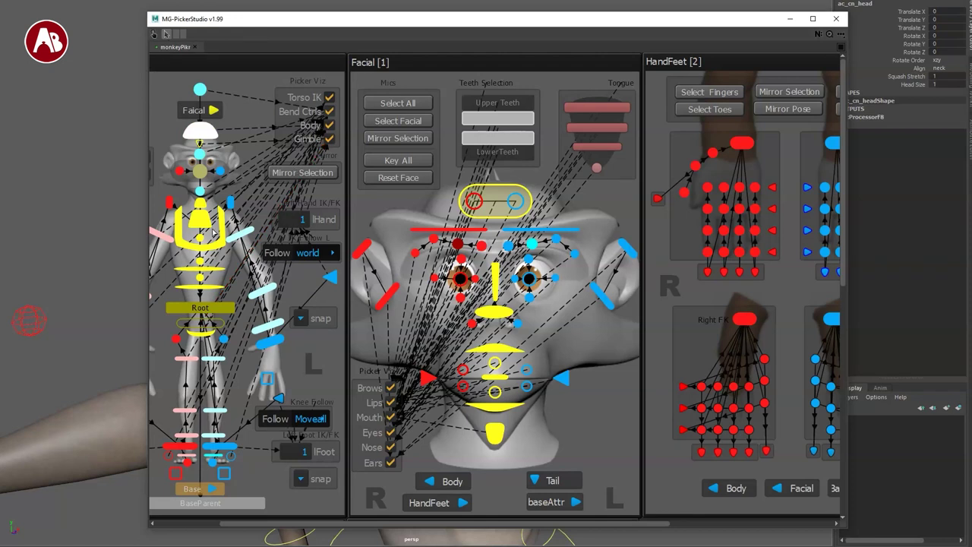
left_click(143, 106)
middle_click_drag(269, 191, 687, 379)
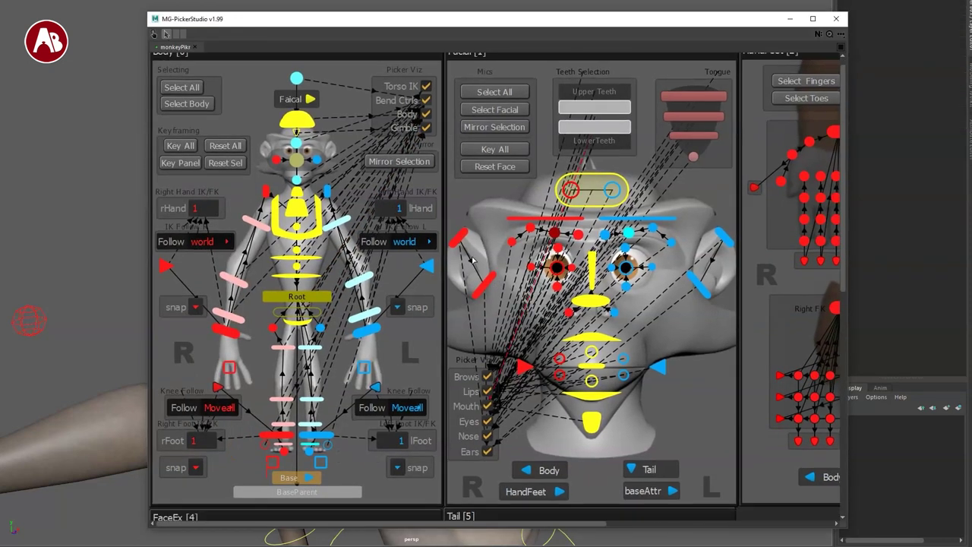
right_click_drag(687, 378, 958, 407, "alt")
middle_click_drag(358, 195, 717, 421, "alt")
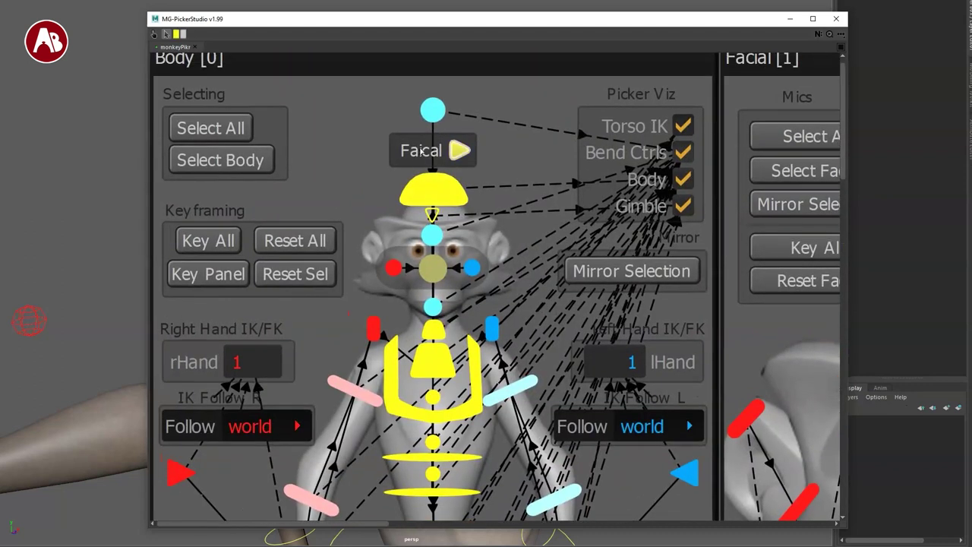
double_click(427, 152)
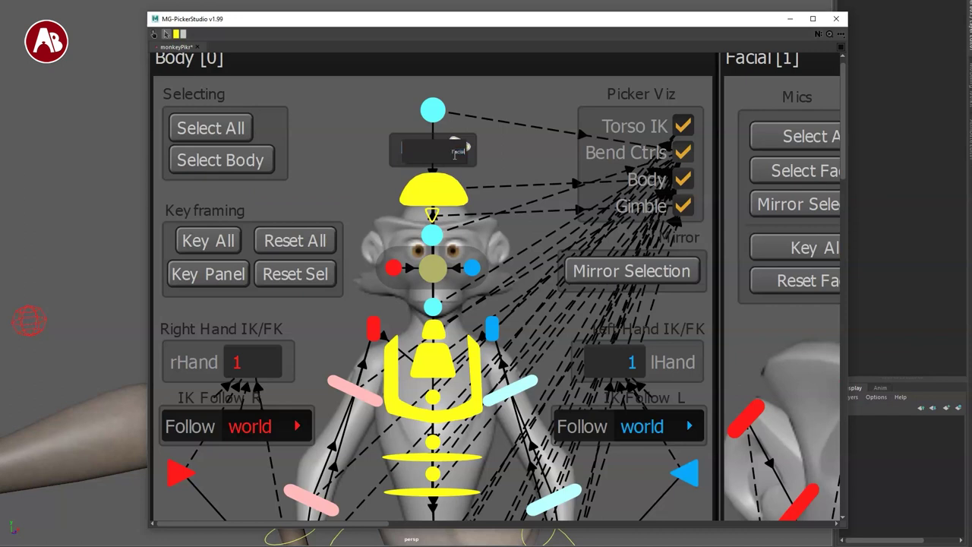
key("Return")
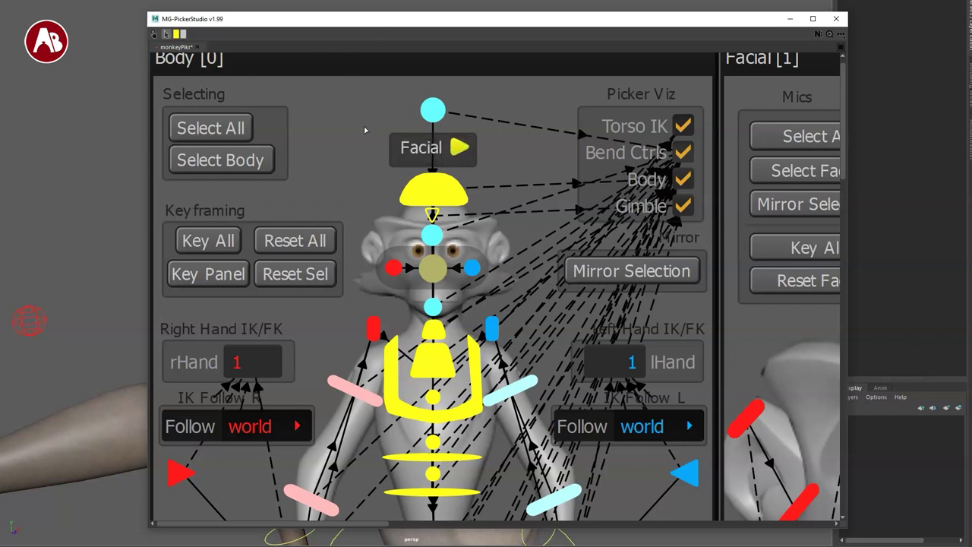
left_click(430, 150)
left_click(460, 484)
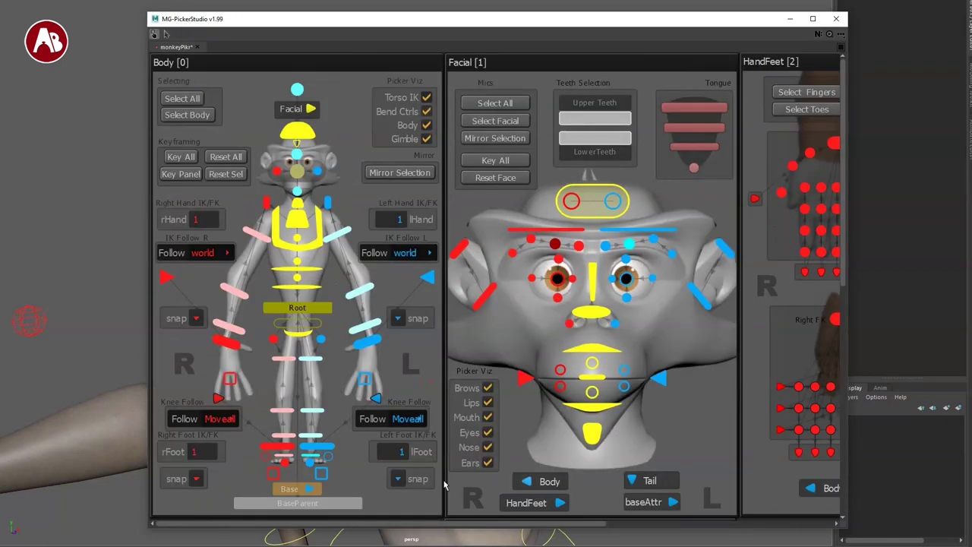
Step: Test selecting all controls from the picker, view the right hand's snap options and move the picker away
left_click(181, 98)
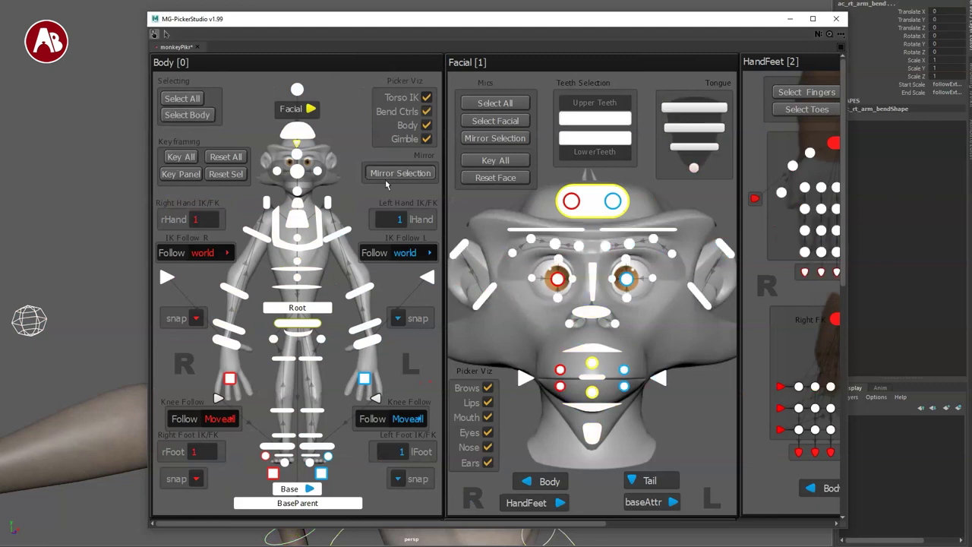
left_click(344, 178)
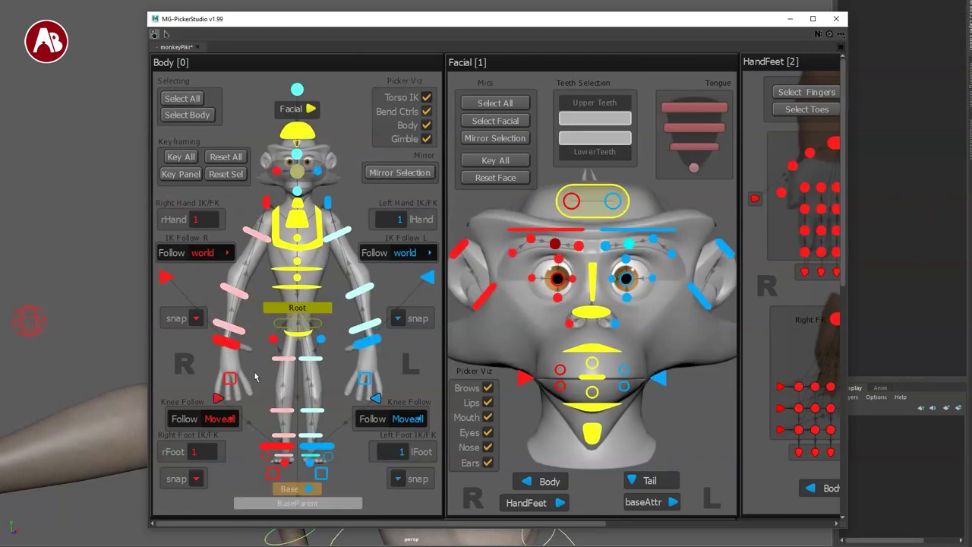
left_click(194, 319)
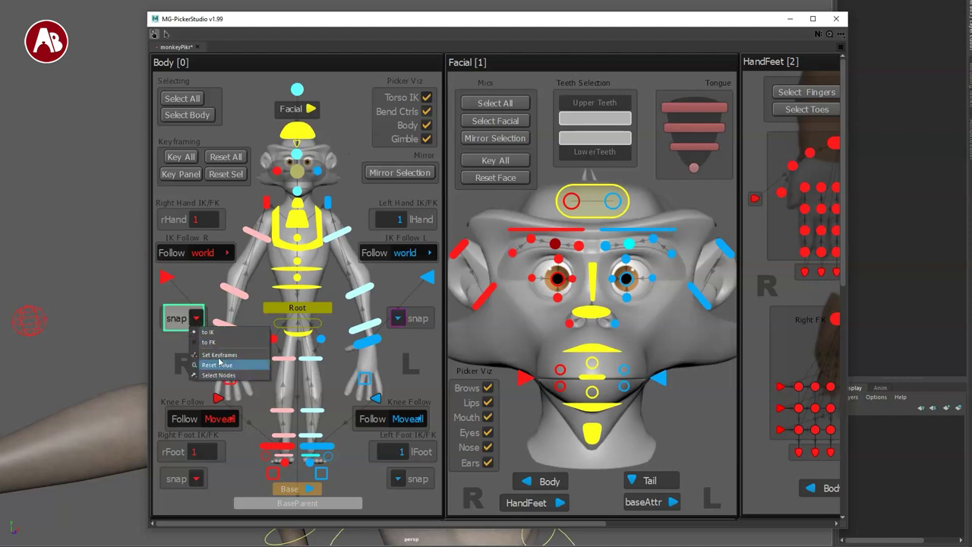
left_click(251, 455)
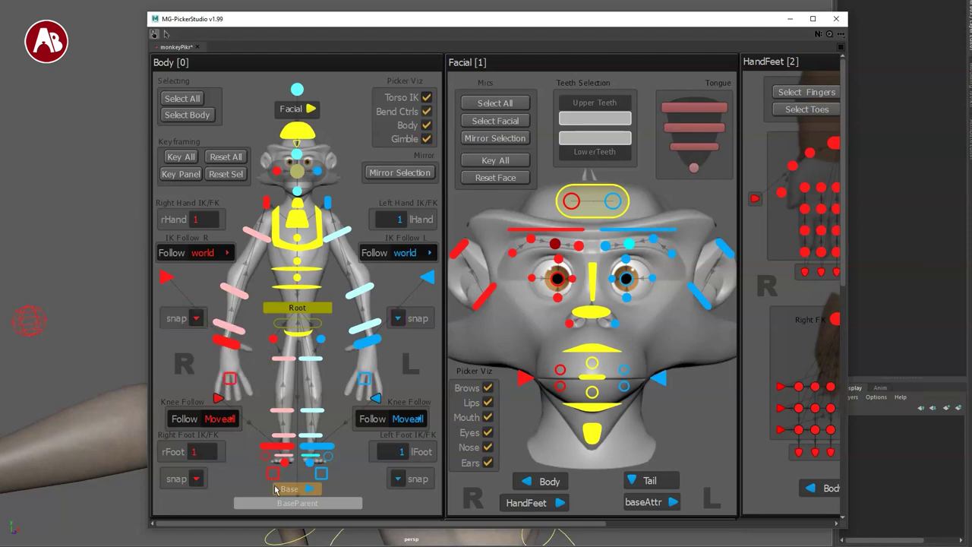
left_click_drag(616, 25, 0, 114)
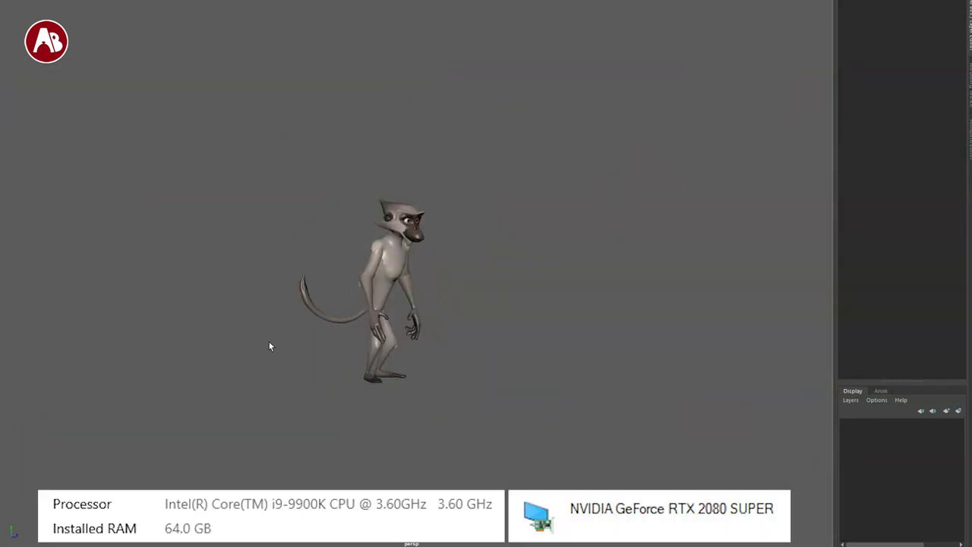
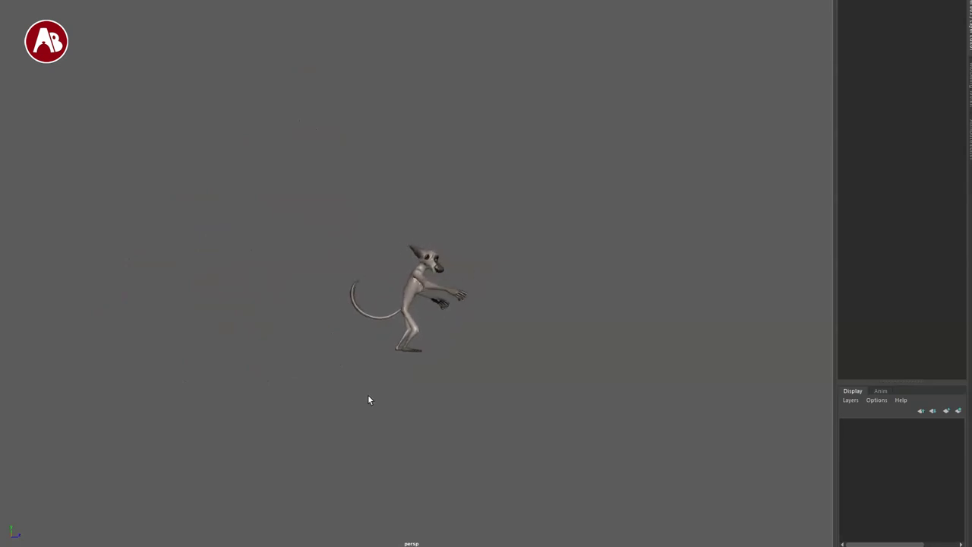
Step: Cut the keys on the base control's Geo Complexity, set it to 1 and play the monkey's animation
left_click_drag(386, 400, 410, 377, "alt")
key("alt+v")
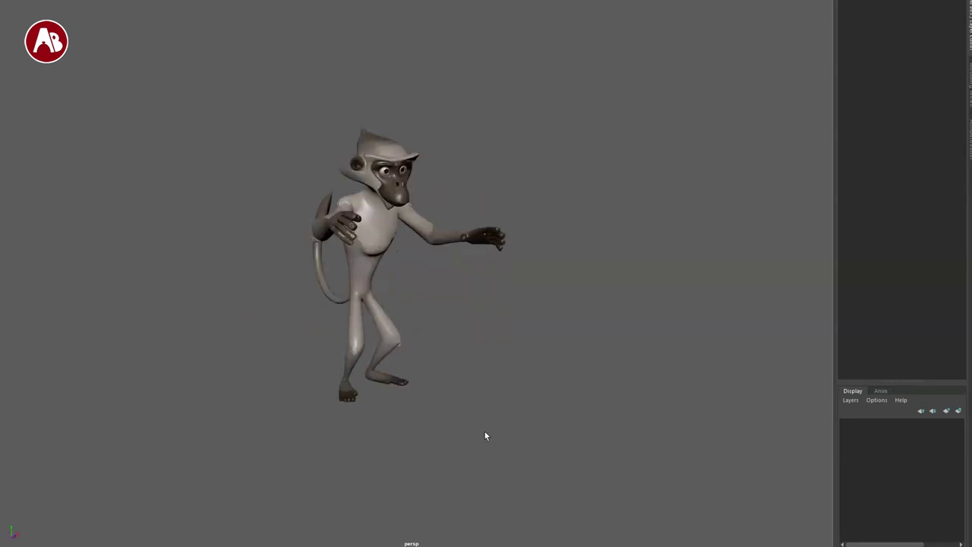
key("space")
middle_click_drag(579, 433, 576, 367, "alt")
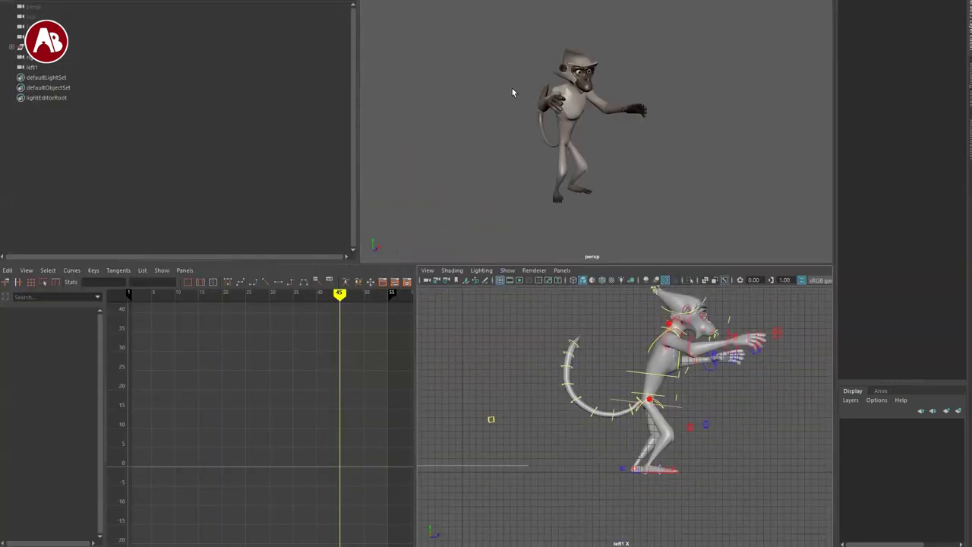
left_click(450, 6)
right_click(900, 278)
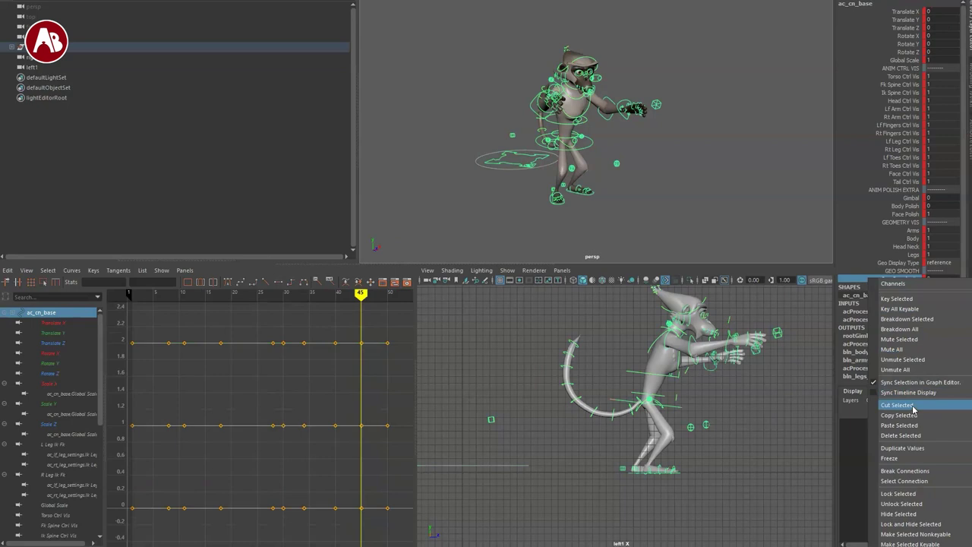
left_click(873, 282)
key("space")
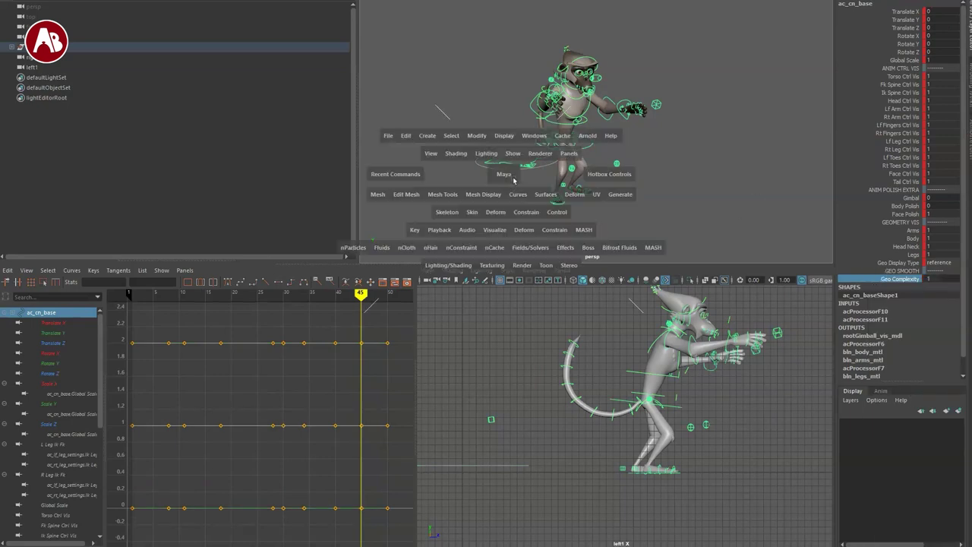
key("alt+v")
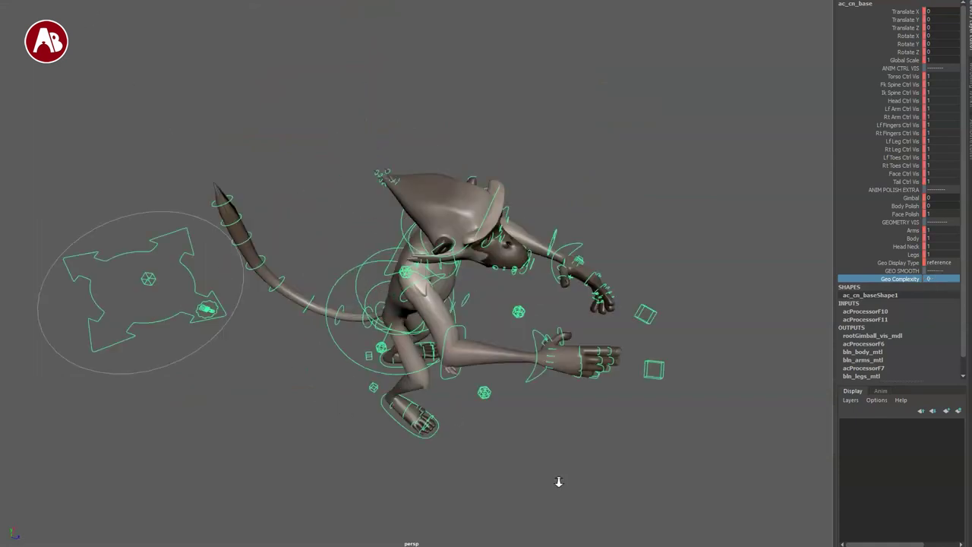
Step: Try rotating both upper-arm FK controls together to raise the arms, and undo the rotation
left_click_drag(558, 482, 371, 270, "alt")
middle_click_drag(371, 270, 424, 338, "alt")
right_click_drag(424, 338, 475, 334, "alt")
left_click(372, 275)
left_click_drag(372, 275, 356, 272, "alt")
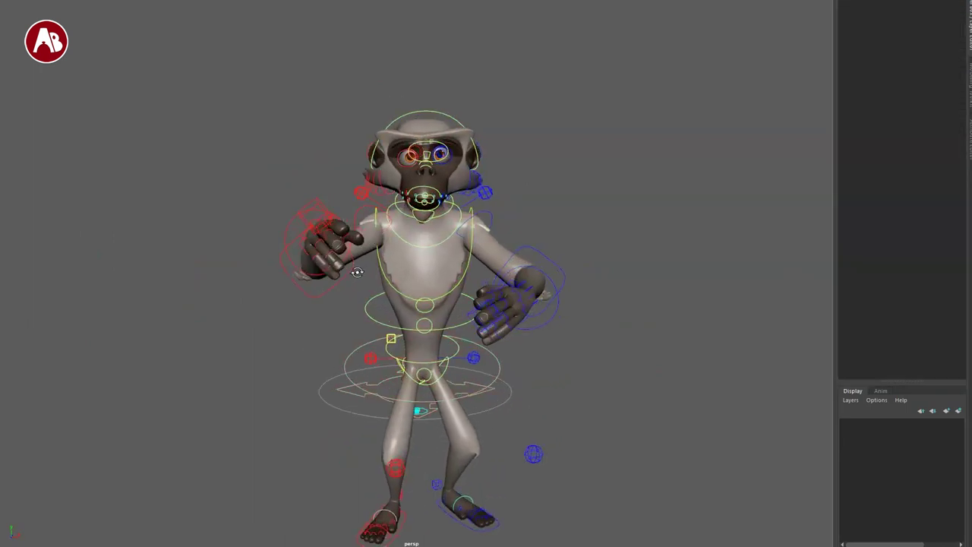
left_click(360, 215)
left_click(491, 219, "shift")
key("e")
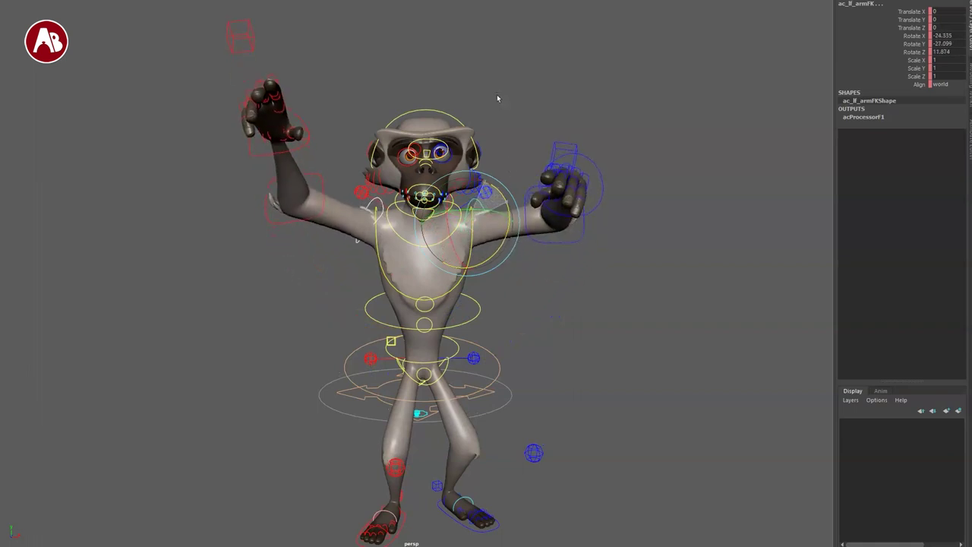
key("ctrl+z")
Step: Rotate the right upper-arm FK control to raise the arm, to about -47, -16 and 26 degrees in X, Y and Z
left_click(359, 213)
left_click_drag(373, 260, 355, 232)
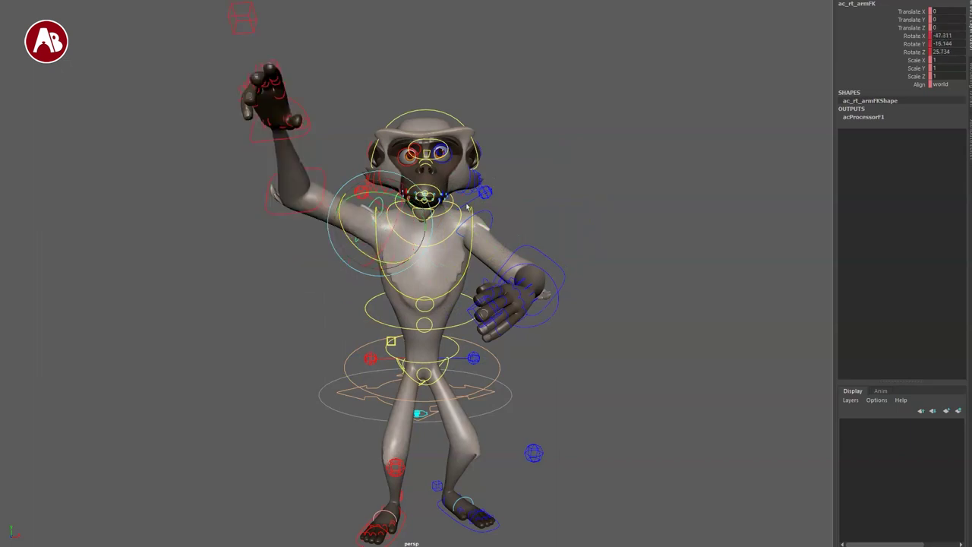
Step: Try rotating the left upper-arm FK control, and undo the rotation
left_click(492, 215)
left_click_drag(486, 256, 438, 271)
key("ctrl+z")
key("ctrl+z")
key("ctrl+z")
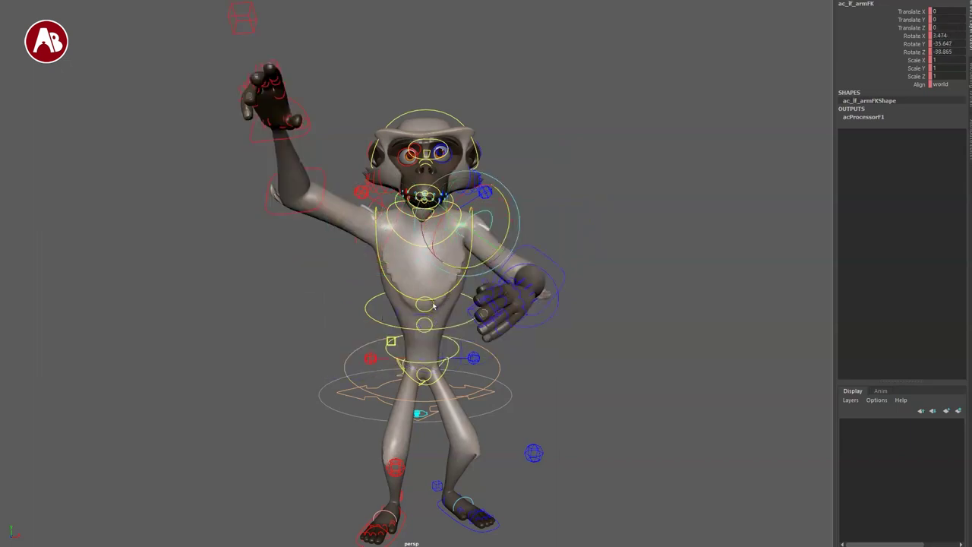
Step: Play the monkey's animation and examine the body and tail motion from the side
left_click(469, 293)
left_click_drag(486, 363, 454, 420, "alt")
scroll(524, 402, "down", 4)
key("alt+v")
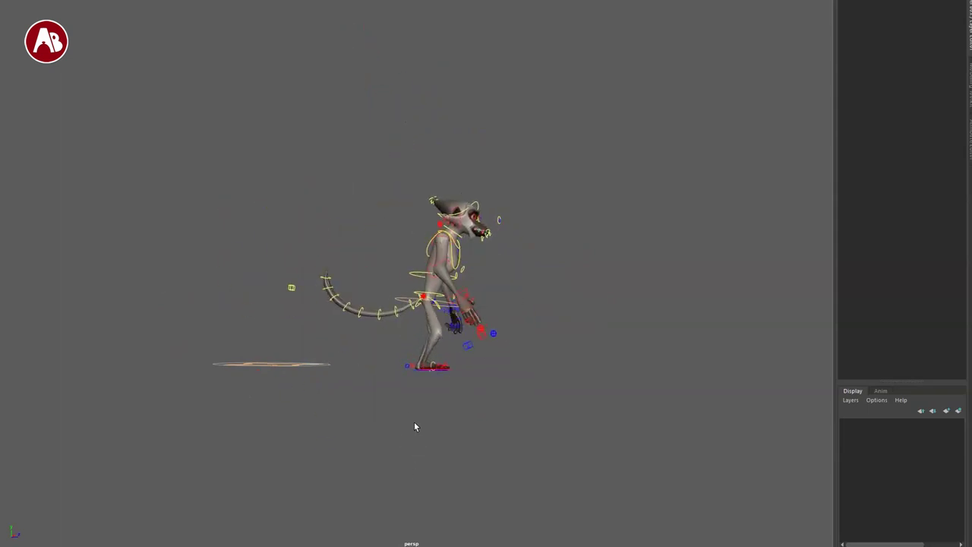
left_click_drag(409, 441, 341, 412, "alt")
right_click_drag(341, 412, 422, 482, "alt")
left_click_drag(423, 482, 380, 421, "alt")
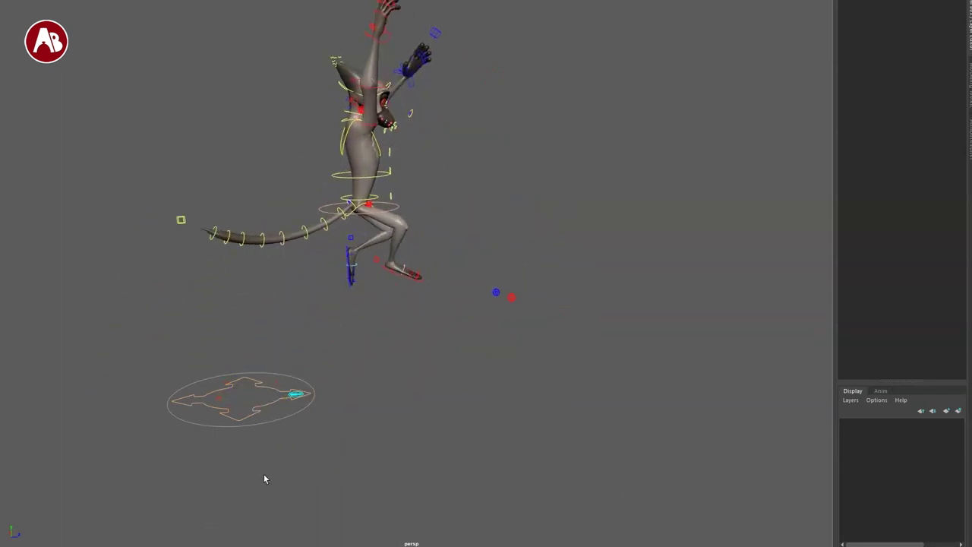
right_click_drag(437, 370, 509, 399, "alt")
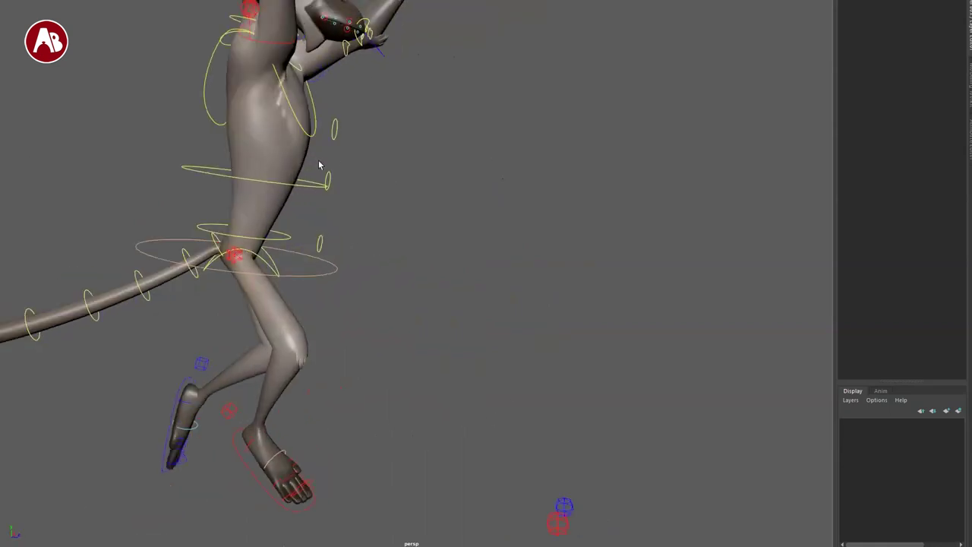
Step: Try adjusting the chest control's pose from the side, and undo the change
left_click(325, 180)
left_click_drag(256, 176, 231, 176)
key("ctrl+z")
right_click_drag(341, 321, 288, 334, "alt")
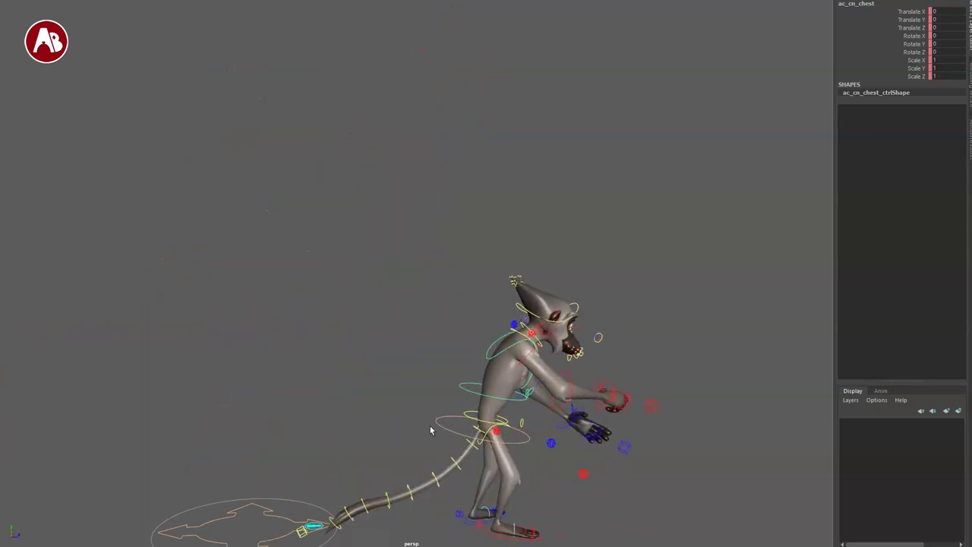
left_click_drag(440, 456, 425, 425, "alt")
mouse_move(423, 383)
middle_mouse_down("alt")
mouse_move(445, 321)
mouse_move(417, 390)
middle_mouse_up("alt")
left_click_drag(417, 389, 478, 321, "alt")
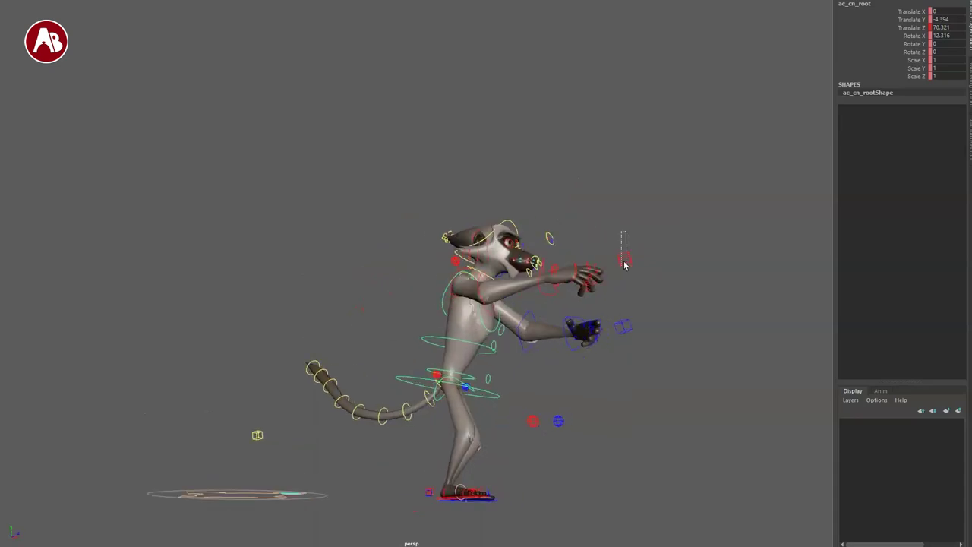
Step: Select the Relax attribute on the right arm settings control and examine the right hand's relaxed finger pose
left_click_drag(623, 231, 624, 264)
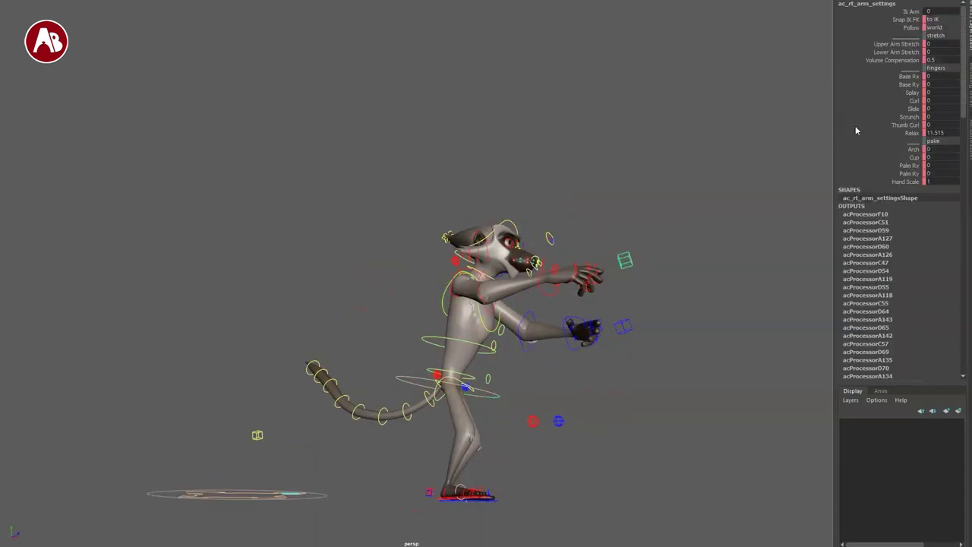
left_click(904, 133)
mouse_move(667, 294)
left_mouse_down("alt")
mouse_move(428, 299)
mouse_move(281, 285)
mouse_move(552, 334)
mouse_move(432, 368)
mouse_move(665, 303)
left_mouse_up("alt")
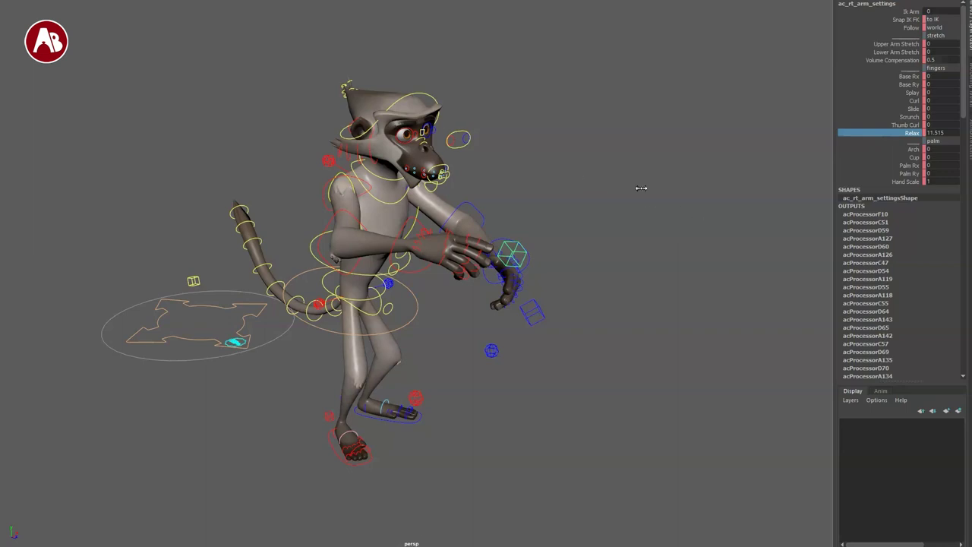
middle_click_drag(507, 314, 631, 394, "alt")
mouse_move(631, 394)
left_mouse_down("alt")
mouse_move(312, 383)
mouse_move(621, 380)
left_mouse_up("alt")
middle_click_drag(621, 381, 406, 376, "alt")
right_click_drag(406, 376, 417, 380, "alt")
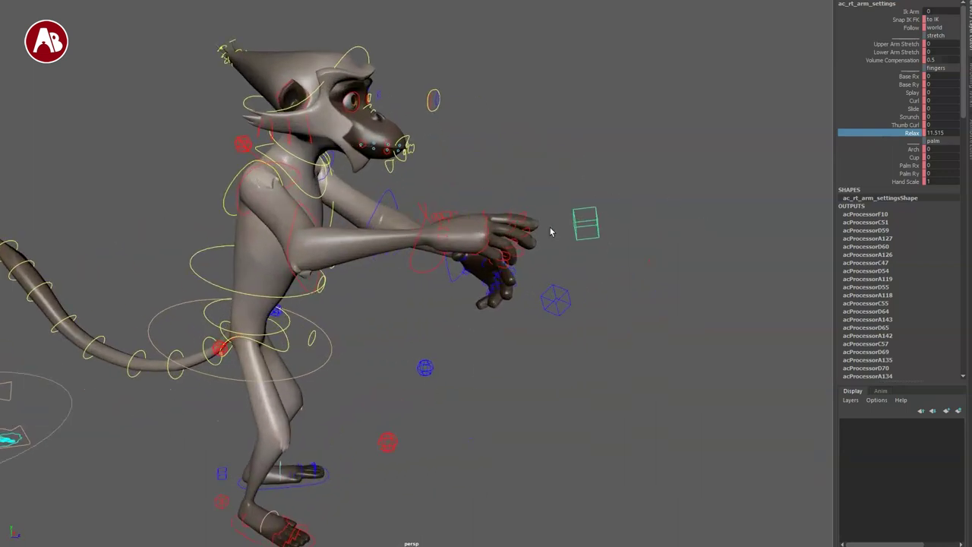
Step: Try changing the right hand's Base Ry, Splay, Curl, Slide and Scrunch values together, and undo the change
left_click(559, 150)
left_click_drag(560, 150, 716, 233)
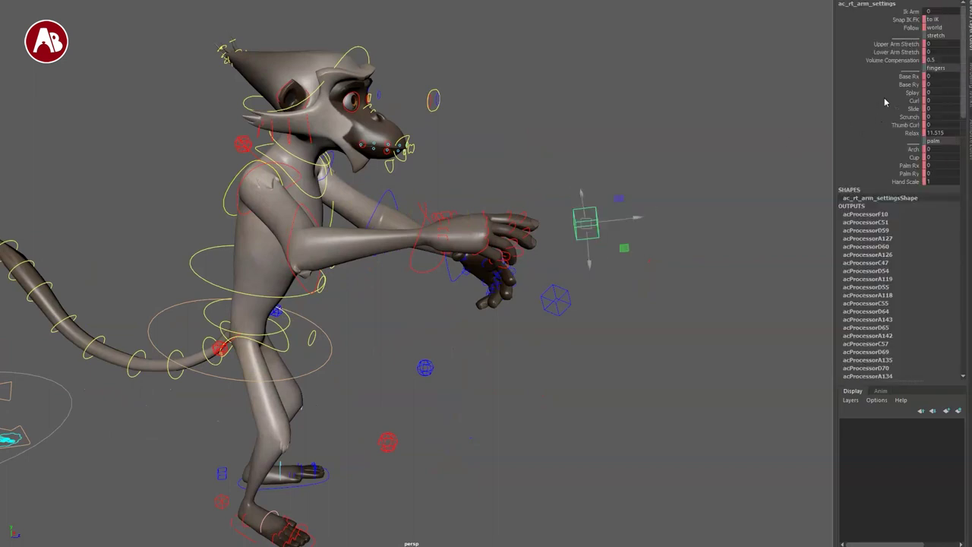
left_click_drag(885, 85, 890, 117)
middle_click_drag(659, 131, 725, 158)
key("ctrl+z")
left_click(891, 124)
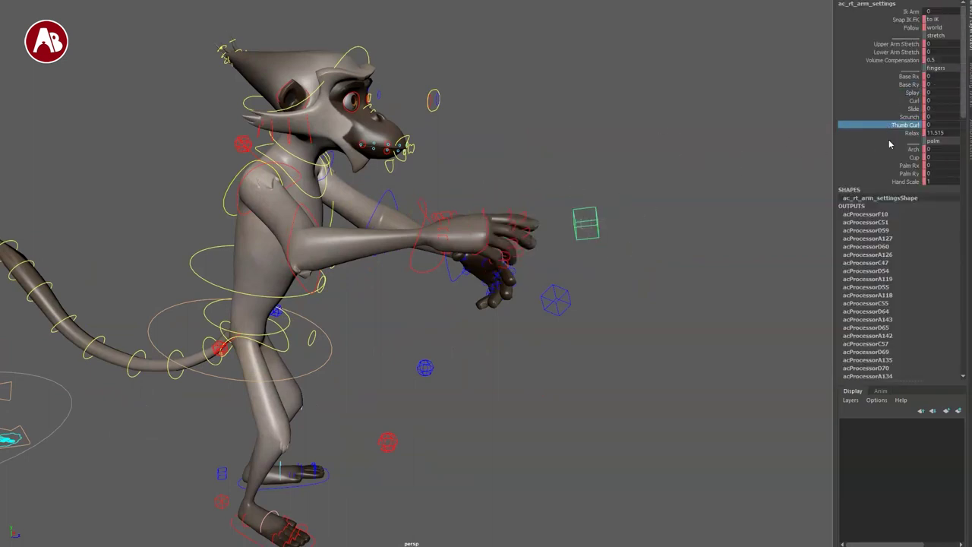
Step: Try changing the right hand's finger values from Base Rx through Scrunch together, undo the change and select Relax
left_click(873, 102)
left_click_drag(890, 77, 884, 118)
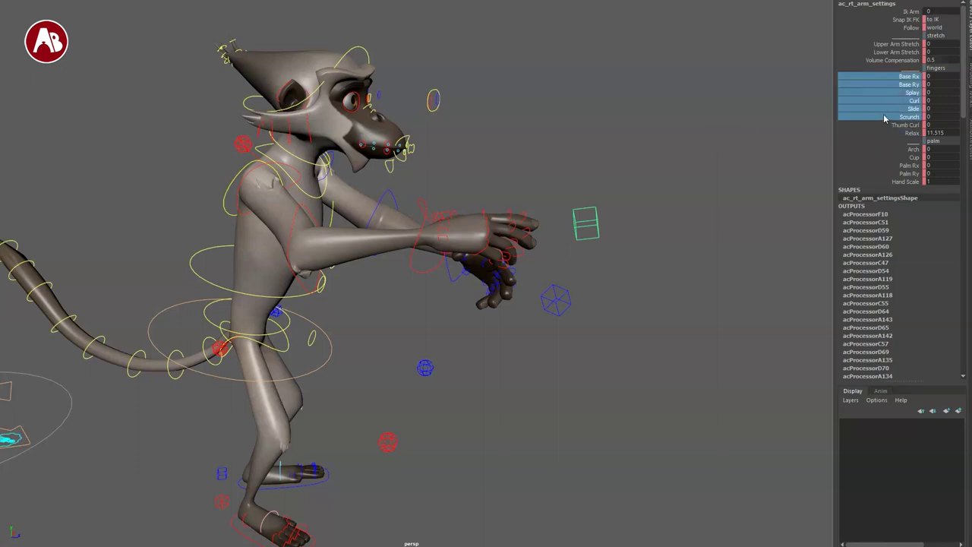
middle_click_drag(713, 139, 733, 145)
key("ctrl+z")
left_click(901, 135)
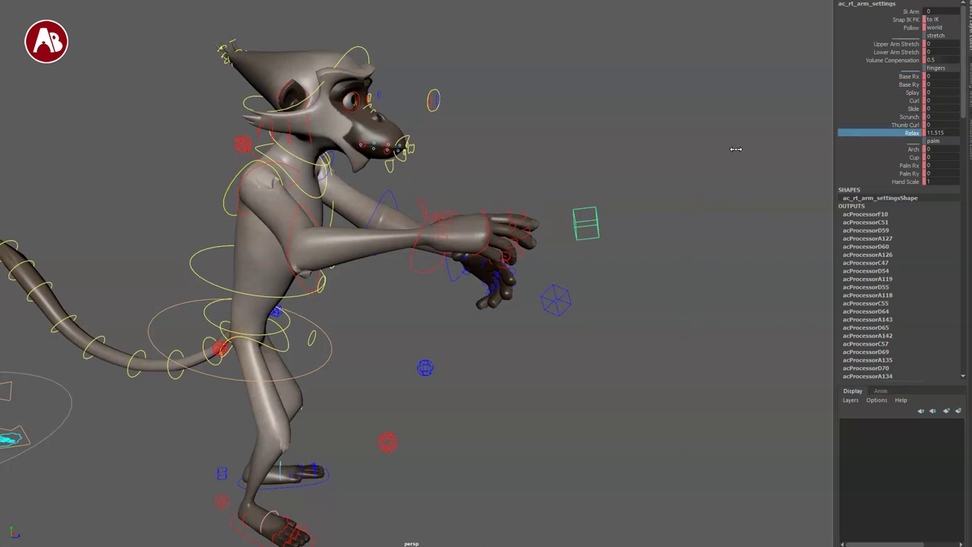
Step: Try switching the right arm to IK by setting Ik Arm to 1 on its settings control
middle_click_drag(663, 136, 681, 256, "alt")
right_click_drag(681, 256, 619, 262, "alt")
left_click_drag(619, 262, 571, 274, "alt")
middle_click_drag(571, 273, 669, 197, "alt")
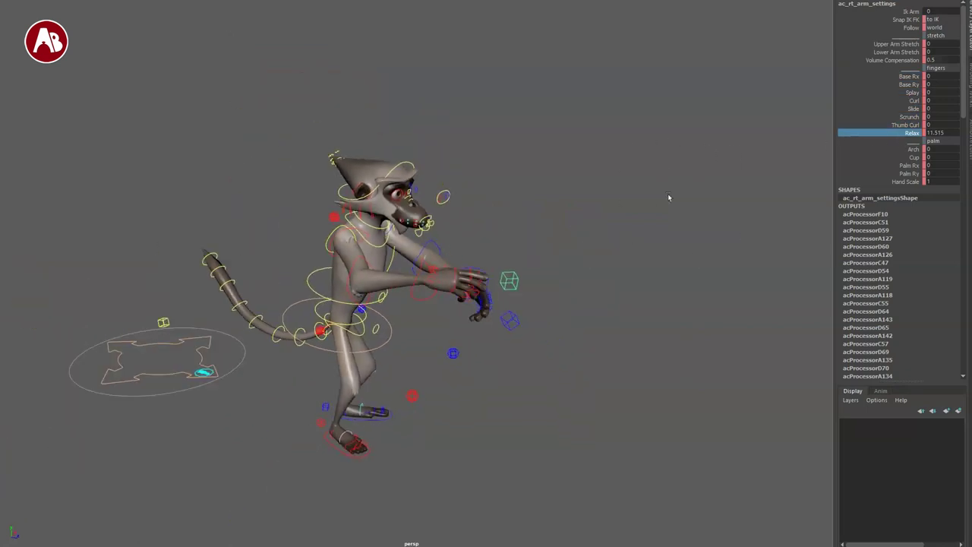
left_click_drag(668, 197, 638, 209, "alt")
left_click(883, 21)
middle_click_drag(728, 94, 601, 183)
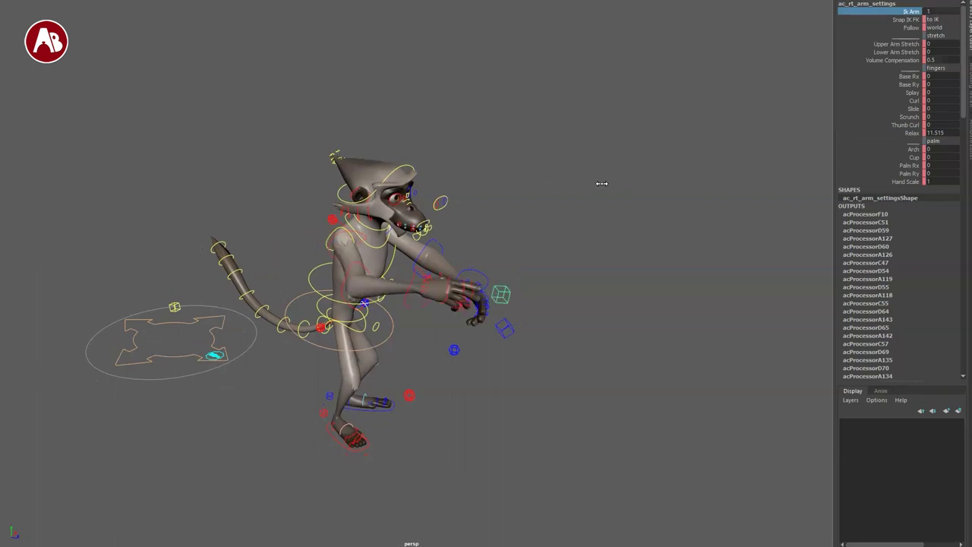
left_click(615, 226)
left_click(501, 297)
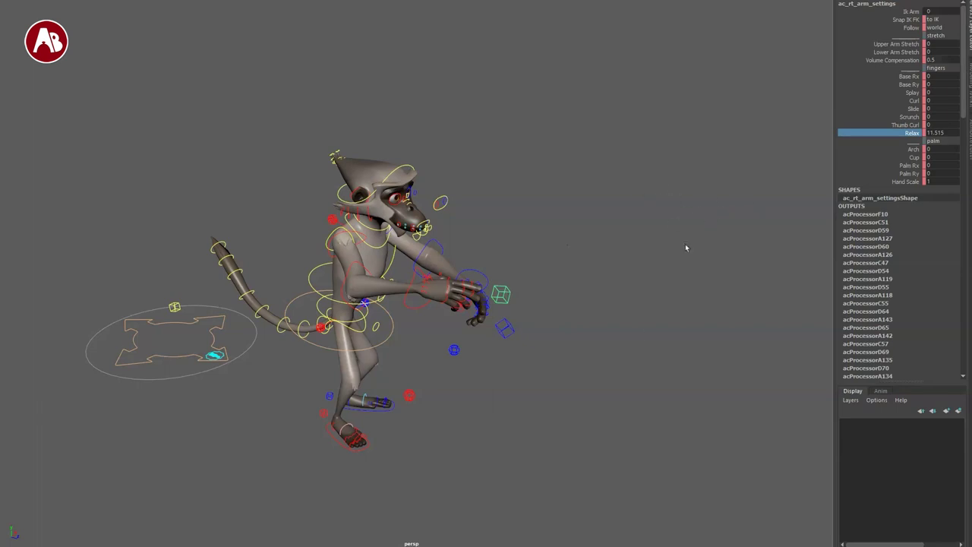
Step: Try picking the right hand's finger controls with the Rotate tool, and undo it
left_click_drag(558, 376, 413, 372, "alt")
right_click_drag(414, 372, 475, 366, "alt")
left_click_drag(475, 366, 615, 385, "alt")
right_click_drag(446, 333, 473, 335, "alt")
left_click_drag(474, 339, 547, 377, "alt")
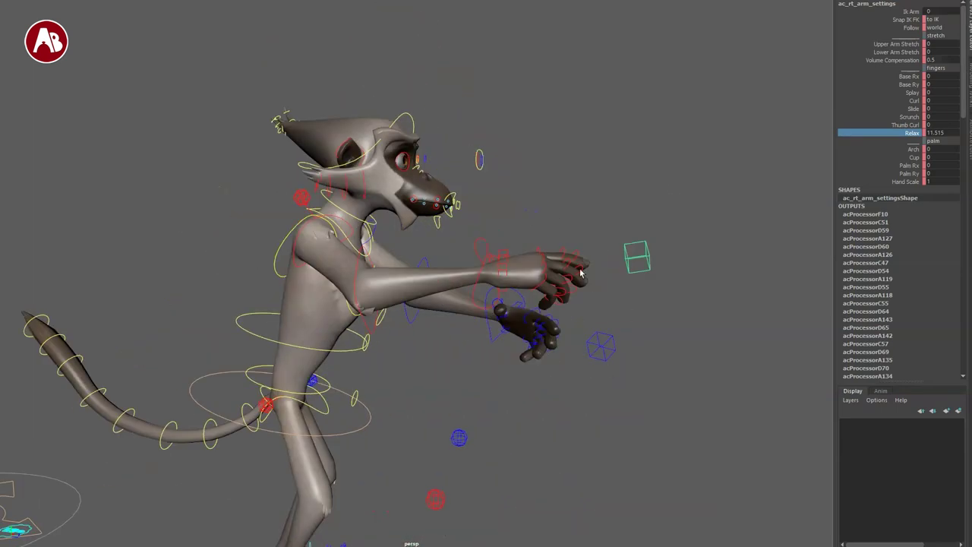
key("e")
left_click_drag(607, 302, 570, 227)
key("ctrl+z")
Step: Review the finger attributes from Base Rx through Relax on the right arm settings control
left_click(640, 243)
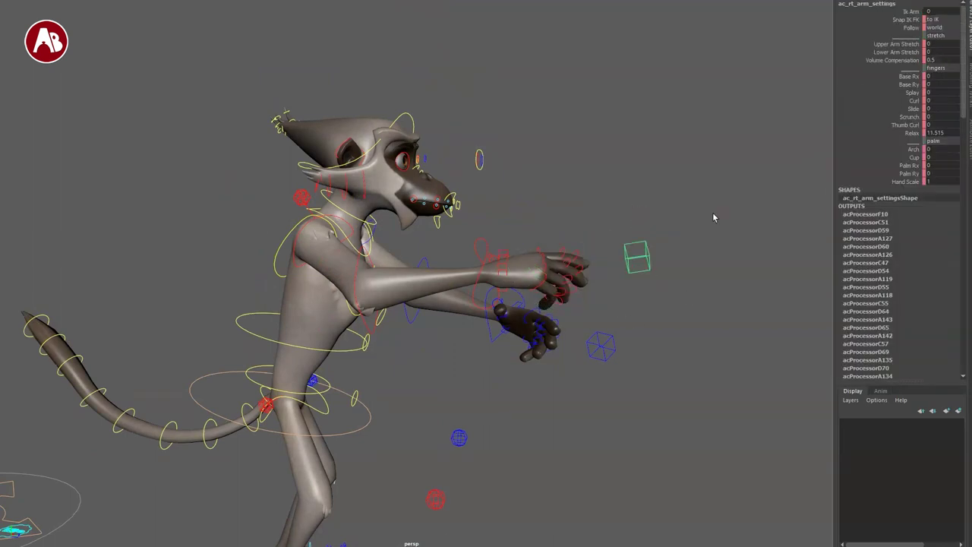
left_click(879, 93)
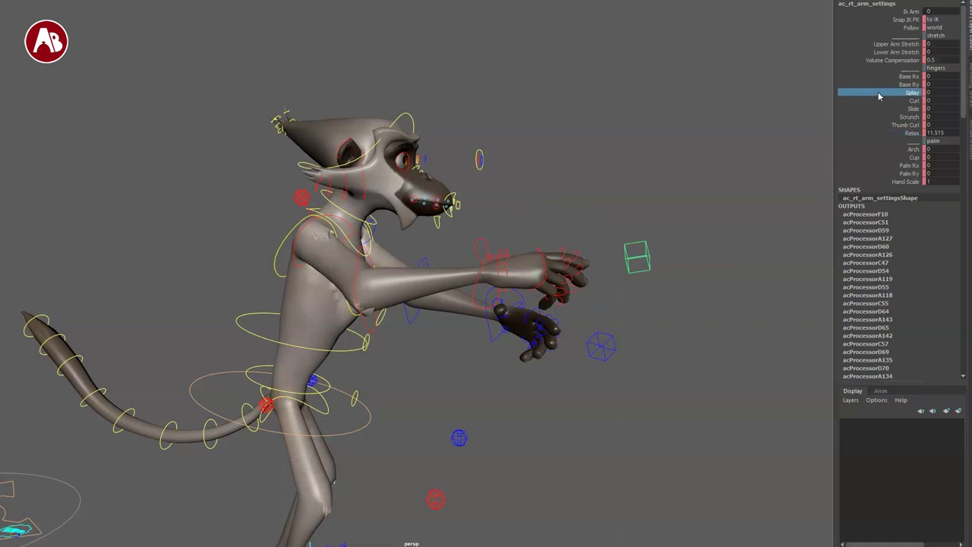
left_click(889, 77)
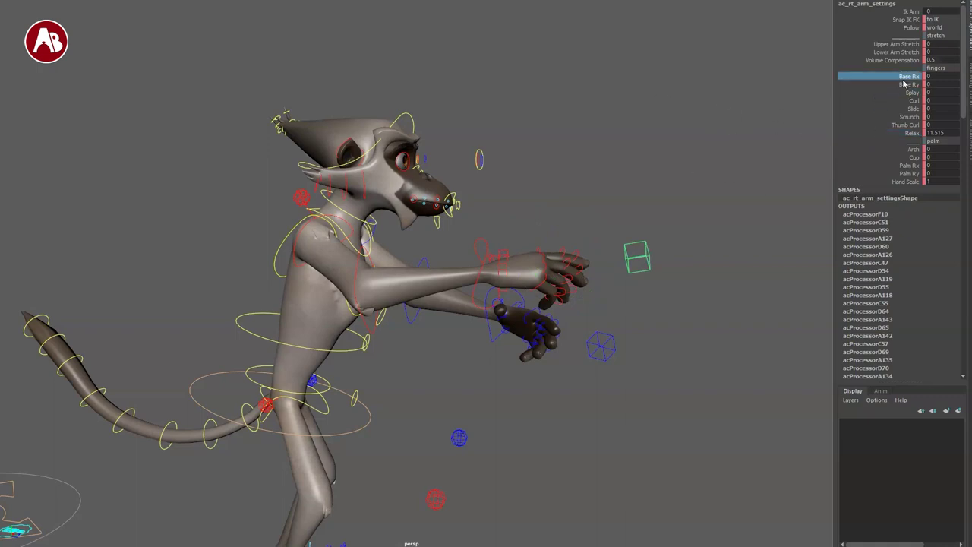
left_click_drag(903, 81, 883, 136)
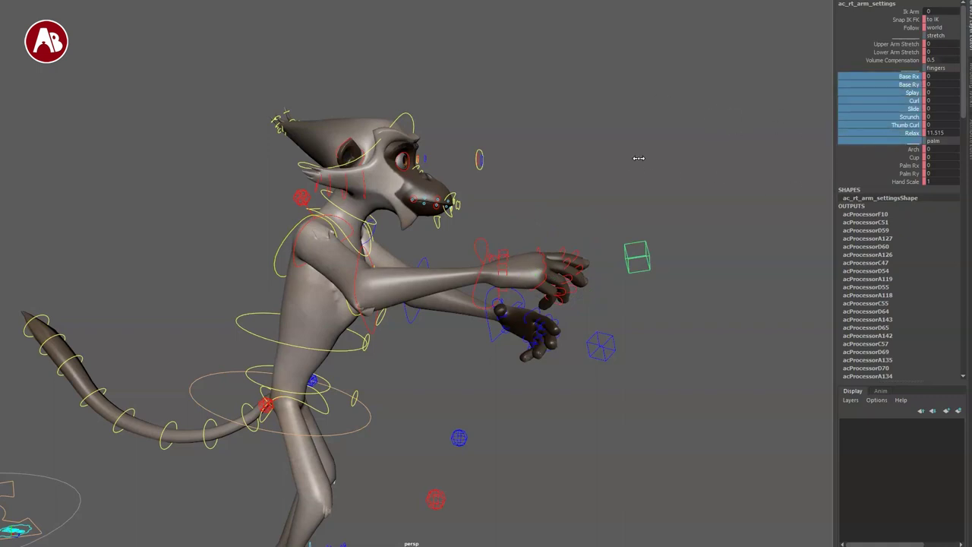
left_click_drag(722, 222, 648, 227, "alt")
left_click(881, 133)
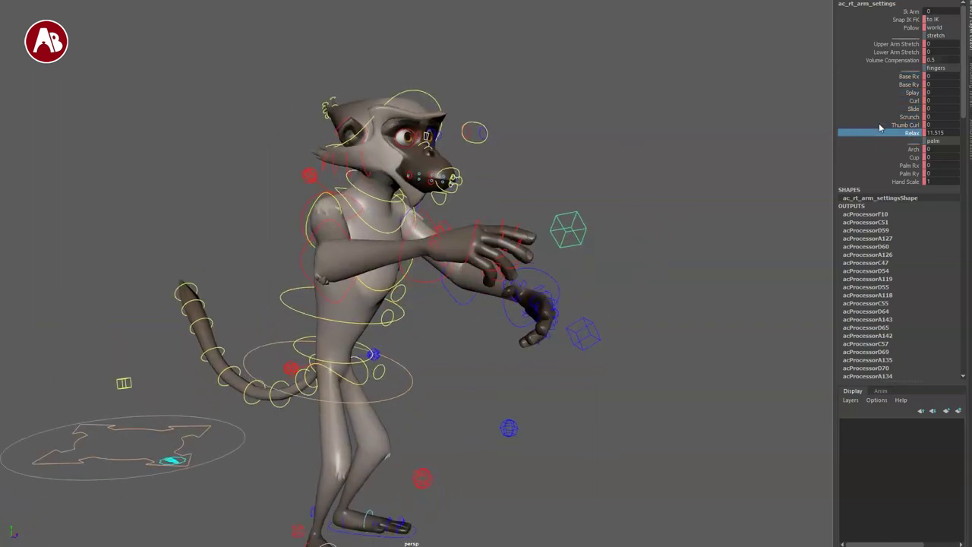
Step: Try setting the right hand's Arch, Cup, Palm Rx and Palm Ry to -6.7, and undo the change
left_click_drag(887, 76, 885, 173)
middle_click_drag(685, 157, 629, 147)
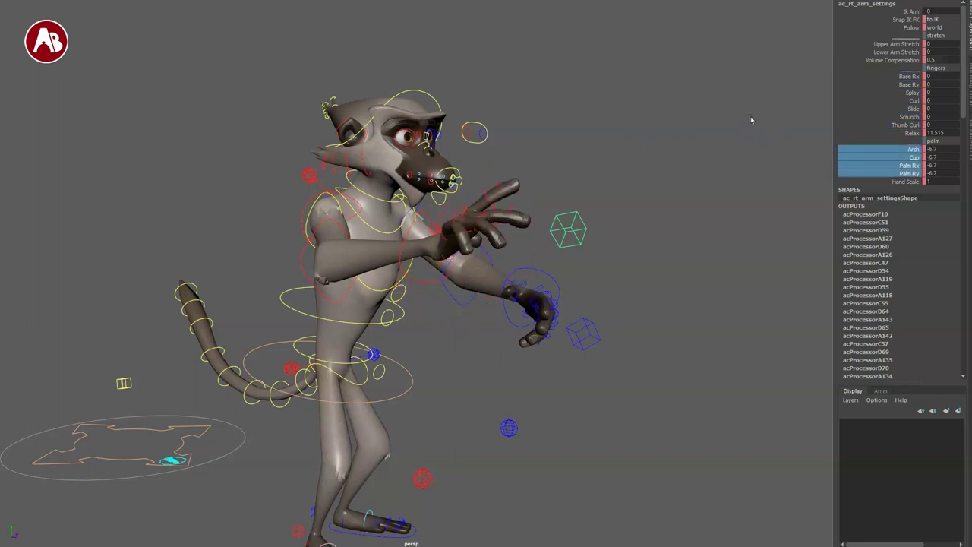
key("ctrl+z")
Step: Review the right hand's Thumb Curl and Relax attributes, and select the base controls of its fingers
left_click(887, 126)
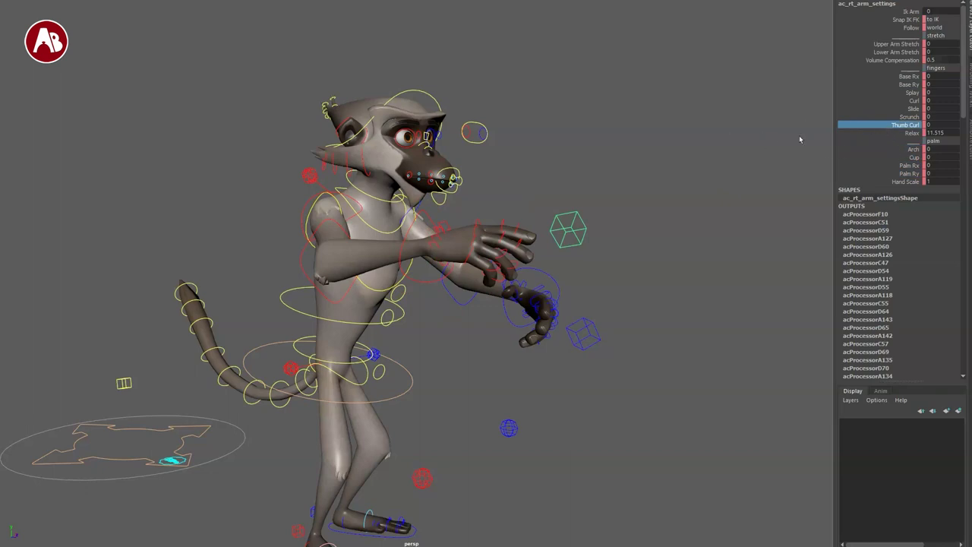
middle_click_drag(492, 292, 525, 276, "alt")
right_click_drag(525, 276, 447, 331, "alt")
left_click_drag(483, 342, 534, 347, "alt")
right_click_drag(534, 347, 562, 349, "alt")
middle_click_drag(532, 357, 488, 363, "alt")
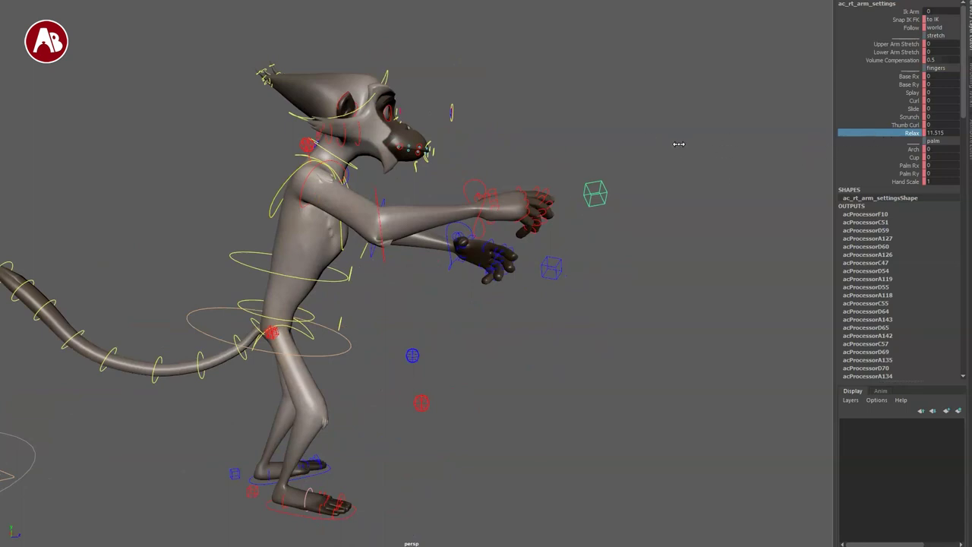
left_click_drag(548, 229, 549, 229)
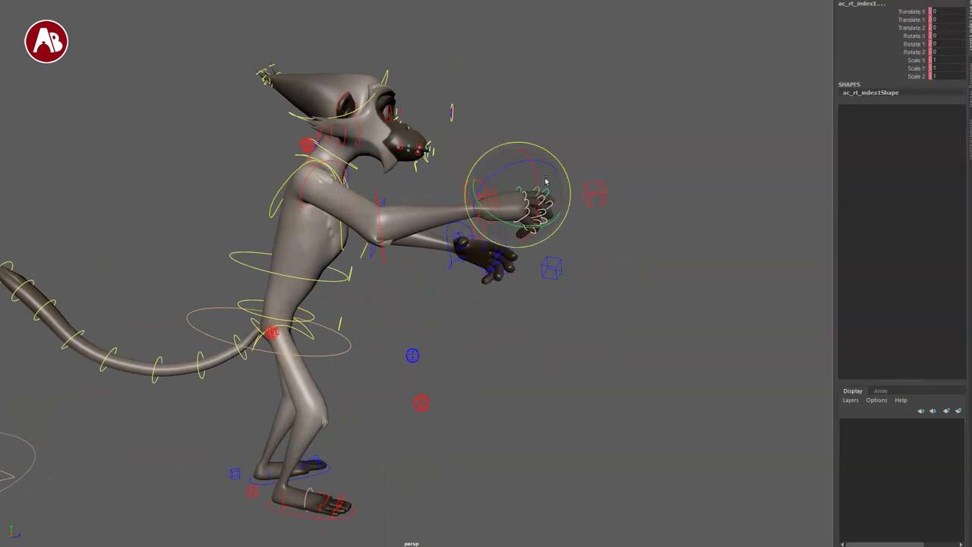
Step: Examine the monkey's face and chest up close, then its back, tail and side profile
right_click_drag(655, 324, 562, 325, "alt")
left_click_drag(483, 328, 418, 331, "alt")
middle_click_drag(418, 330, 391, 432, "alt")
right_click_drag(391, 432, 564, 419, "alt")
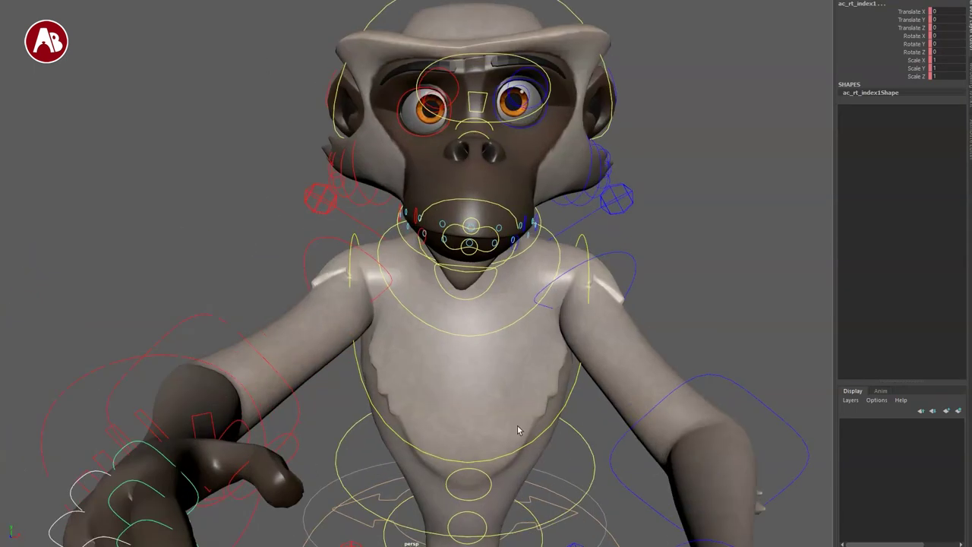
middle_click_drag(486, 308, 443, 316, "alt")
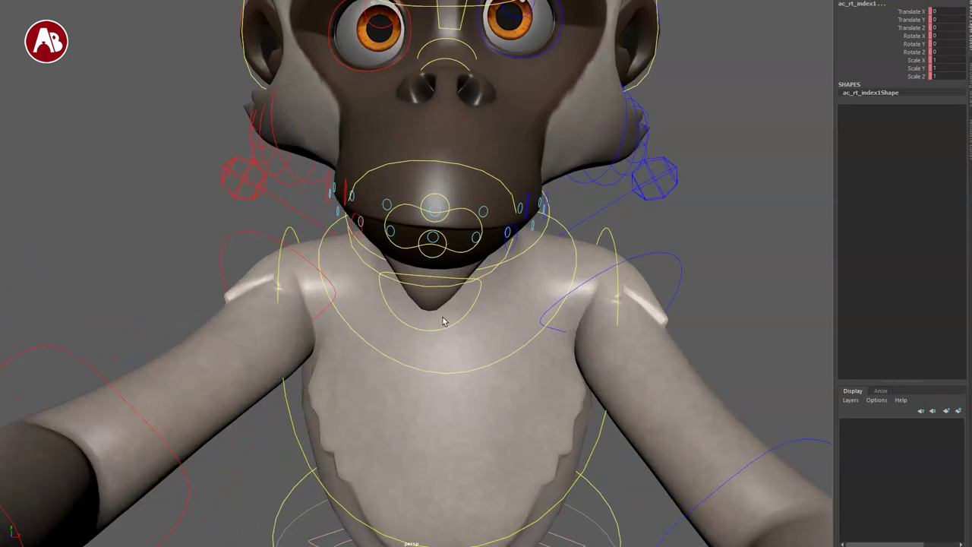
left_click_drag(441, 213, 499, 334, "alt")
middle_click_drag(499, 345, 558, 436, "alt")
right_click_drag(558, 436, 386, 158, "alt")
middle_click_drag(399, 359, 565, 219, "alt")
right_click_drag(566, 219, 345, 226, "alt")
left_click_drag(322, 373, 609, 354, "alt")
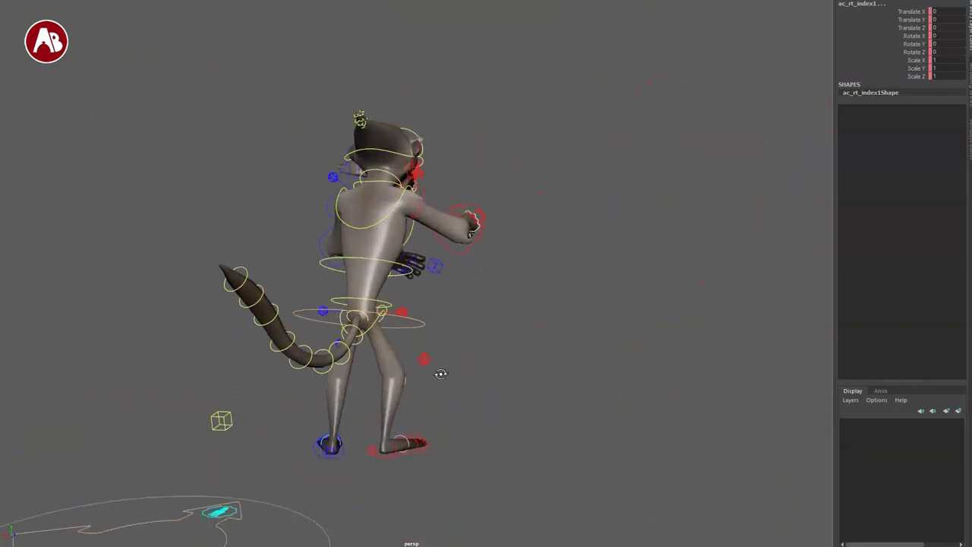
left_click_drag(296, 356, 518, 358, "alt")
left_click_drag(411, 343, 523, 401, "alt")
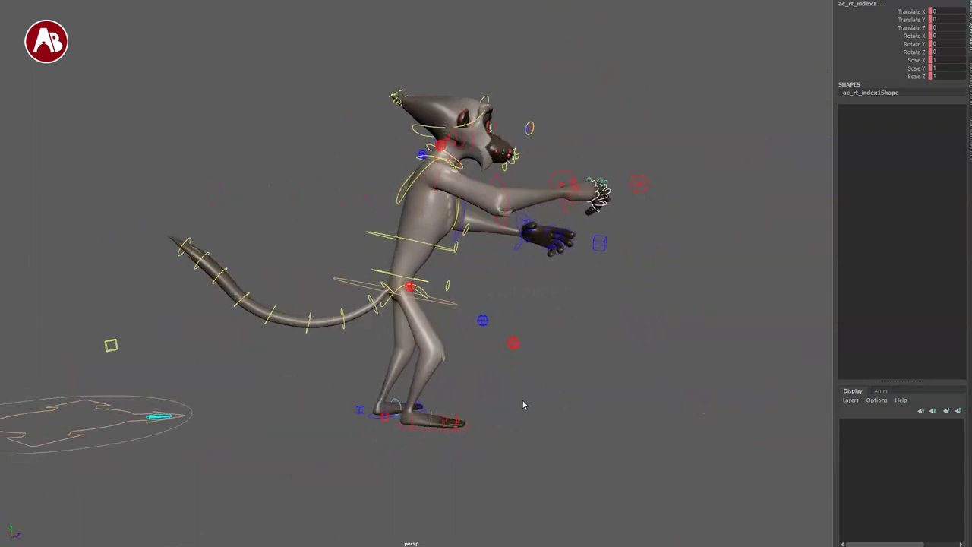
left_click_drag(434, 380, 380, 406, "alt")
Step: Try switching the tail to IK by setting Tail IK to 1 on the tail settings control
left_click_drag(314, 517, 349, 522)
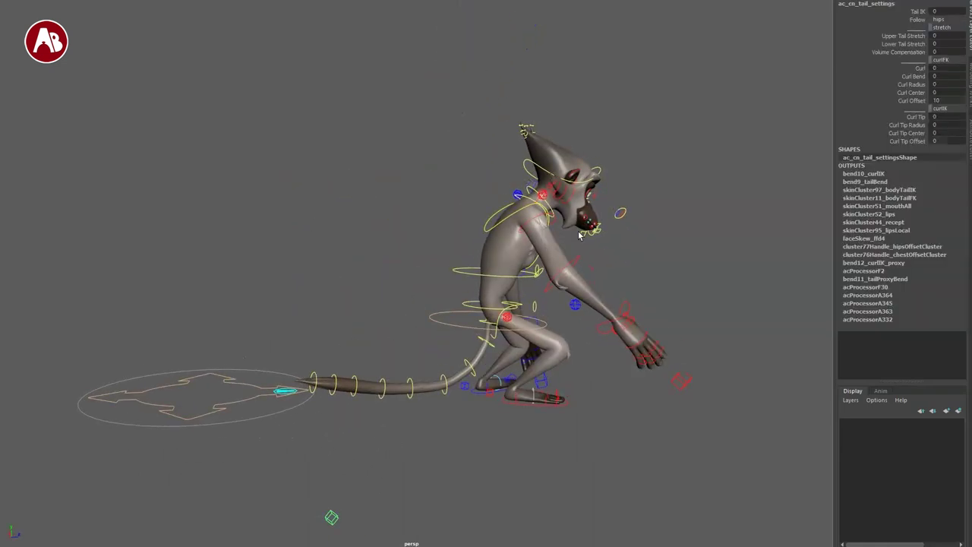
middle_click_drag(627, 114, 955, 243)
middle_click_drag(361, 384, 320, 328, "alt")
right_click_drag(320, 327, 321, 393, "alt")
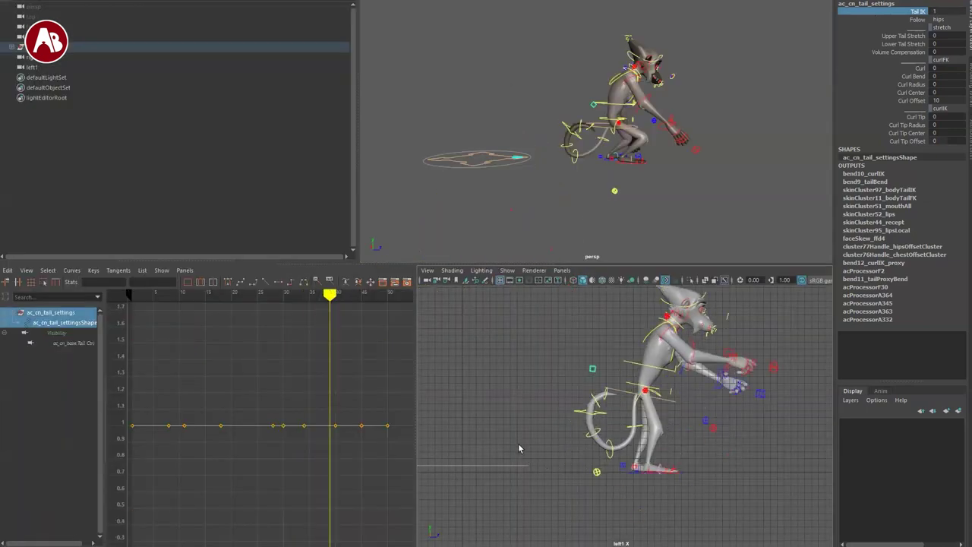
Step: Examine the FK tail's motion in the enlarged side view, and return to the multi-view layout
key("space")
right_click_drag(456, 412, 299, 376, "alt")
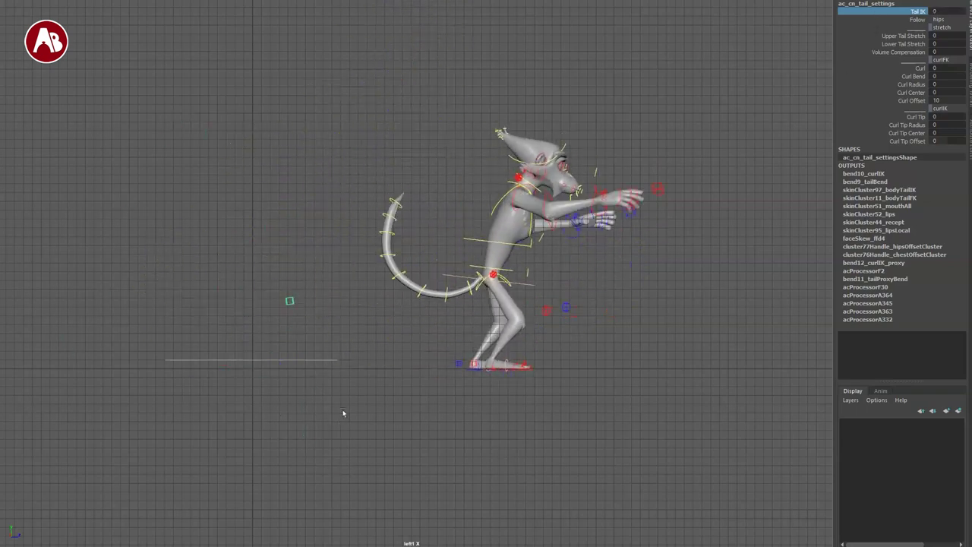
key("space")
middle_click_drag(451, 160, 492, 206, "alt")
left_click_drag(493, 206, 717, 233, "alt")
left_click_drag(561, 227, 568, 263, "alt")
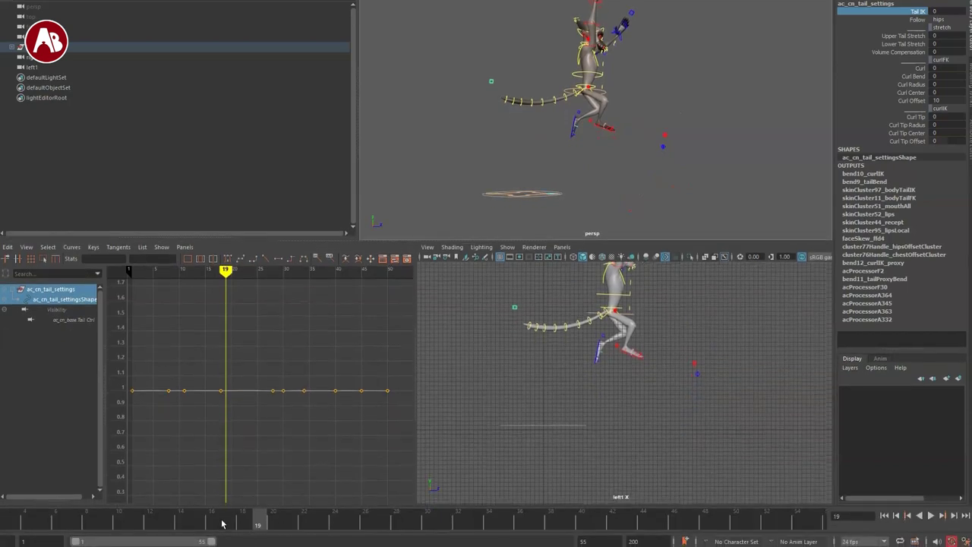
Step: Stop playback, scrub the timeline, move forward through five keyframes and play the animation again
key("alt+v")
left_click_drag(270, 492, 167, 525)
key("alt+period")
key("alt+period")
key("alt+period")
key("alt+period")
key("alt+period")
key("alt+v")
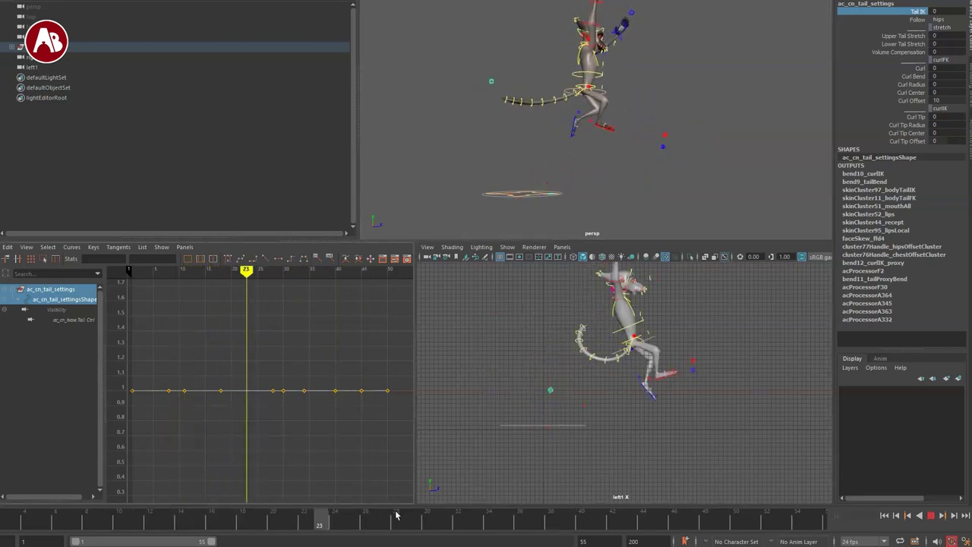
Step: Import the standard lighting stage from the ProRigs_Lighting_Stage folder inside ProRigs_All_Rigs_2018_2020_L into the monkey scene
left_click_drag(41, 542, 57, 522)
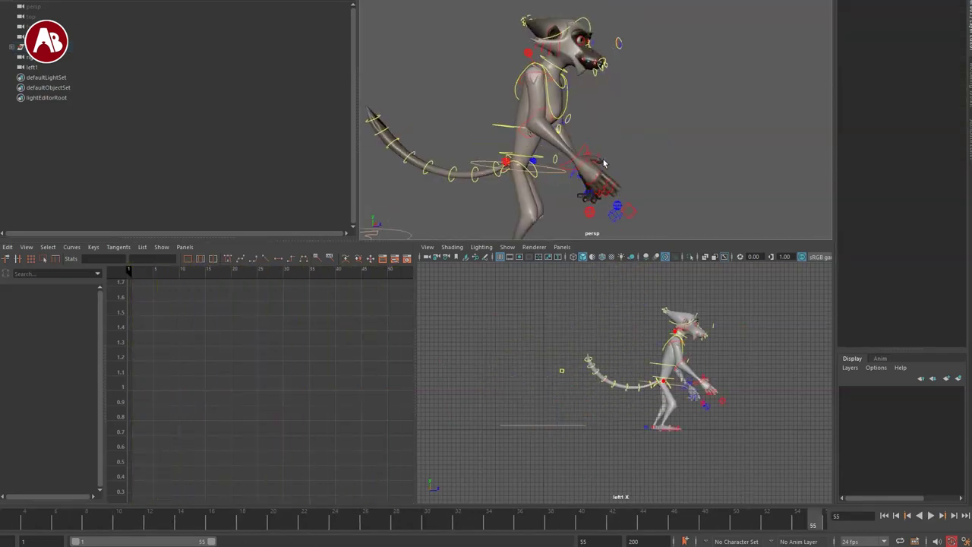
left_click_drag(630, 183, 423, 82, "alt")
double_click(274, 66)
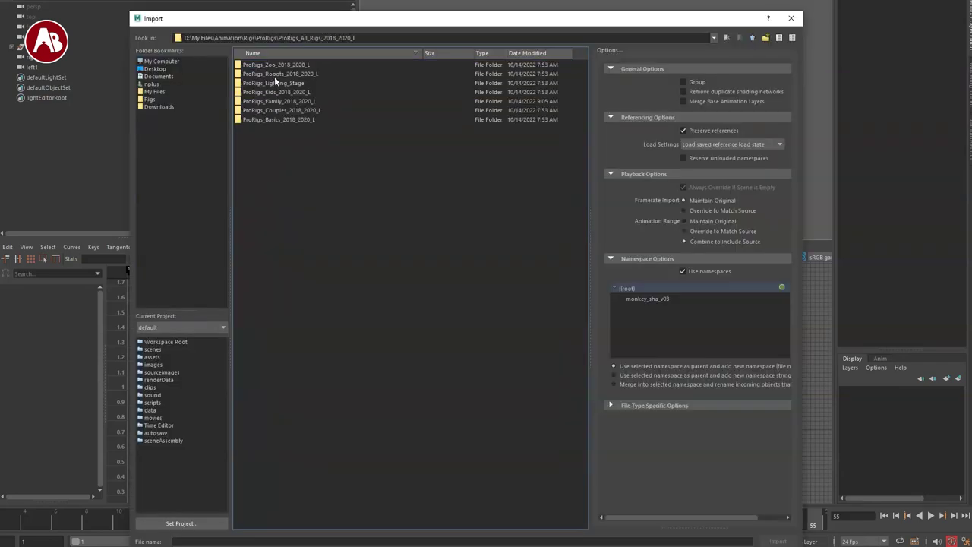
double_click(278, 84)
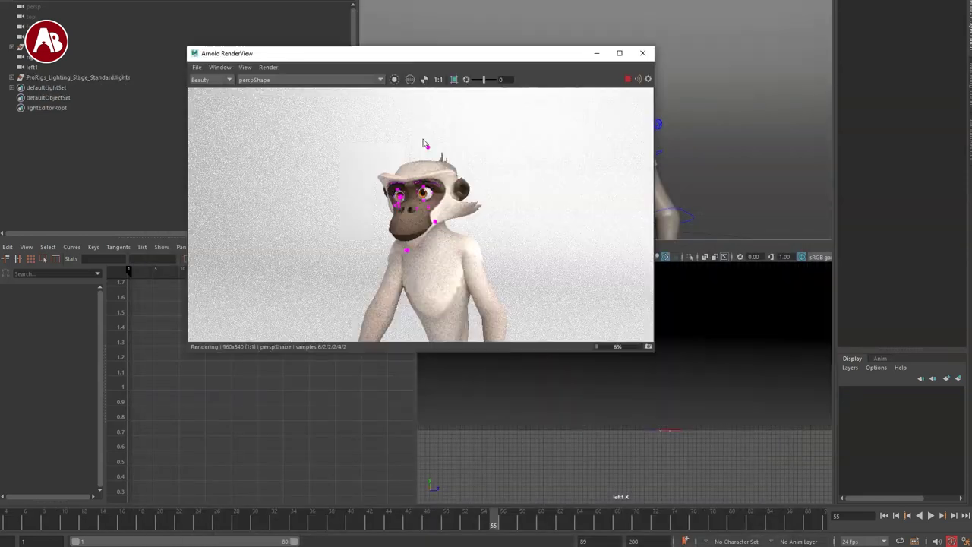
Step: Reframe the monkey's head and chest for the live Arnold render, and hide NURBS curves in the perspective view
left_click_drag(546, 68, 451, 68)
middle_click_drag(646, 99, 722, 108, "alt")
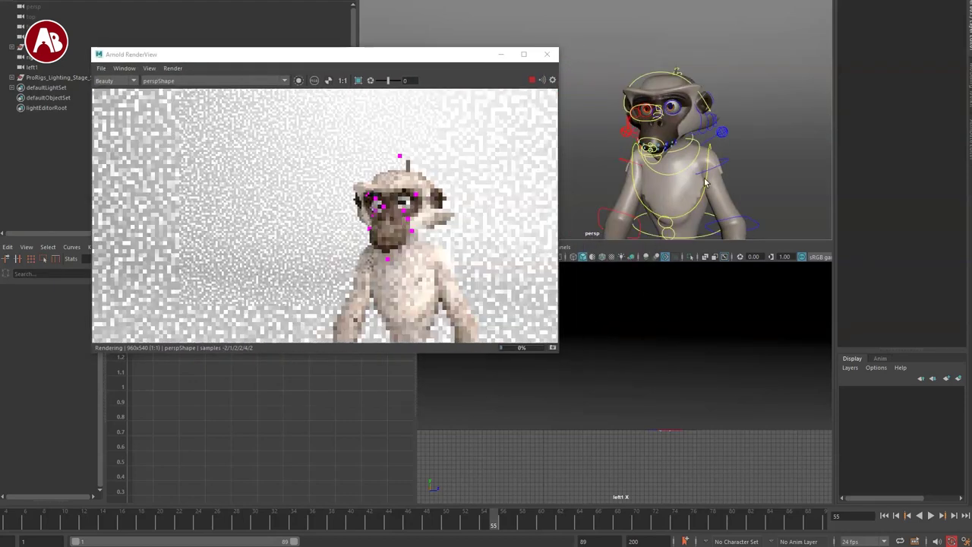
left_click_drag(761, 214, 794, 217, "alt")
left_click(450, 0)
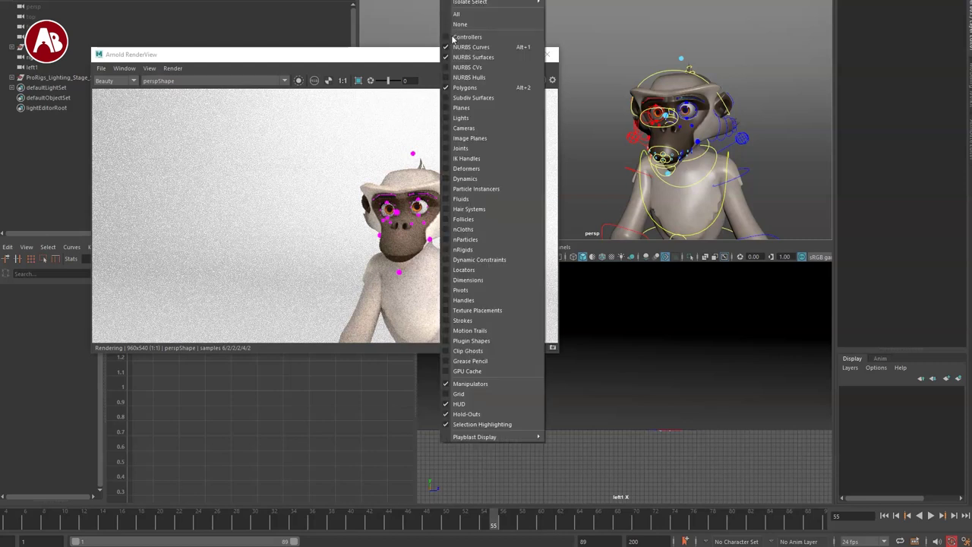
left_click(458, 50)
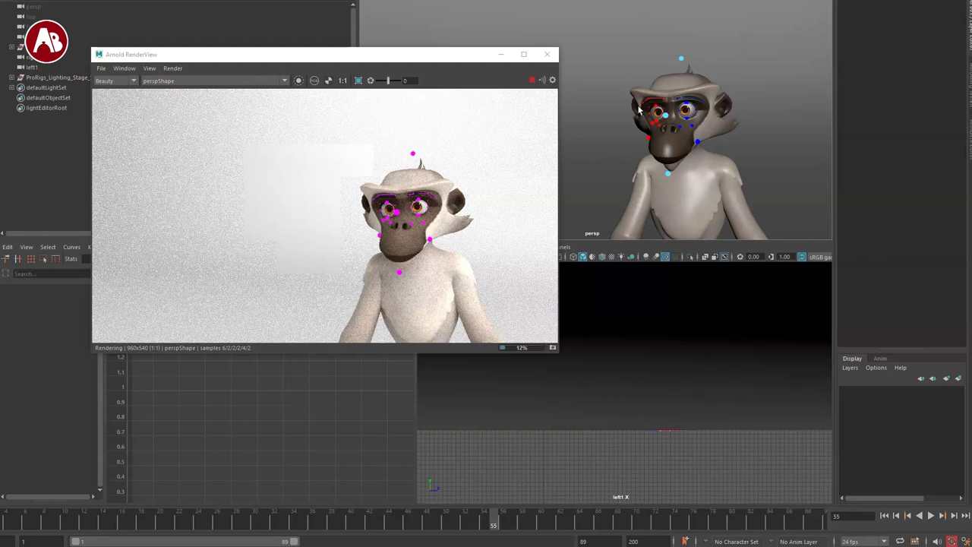
Step: Close the Arnold render window and hide the lighting stage's bg backdrop behind the monkey
left_click(547, 54)
left_click_drag(476, 149, 488, 123, "alt")
right_click_drag(488, 123, 523, 136, "alt")
mouse_move(522, 136)
left_mouse_down("alt")
mouse_move(510, 150)
mouse_move(558, 147)
mouse_move(570, 132)
mouse_move(540, 140)
mouse_move(527, 119)
mouse_move(412, 135)
mouse_move(527, 126)
left_mouse_up("alt")
right_click_drag(517, 132, 581, 191, "alt")
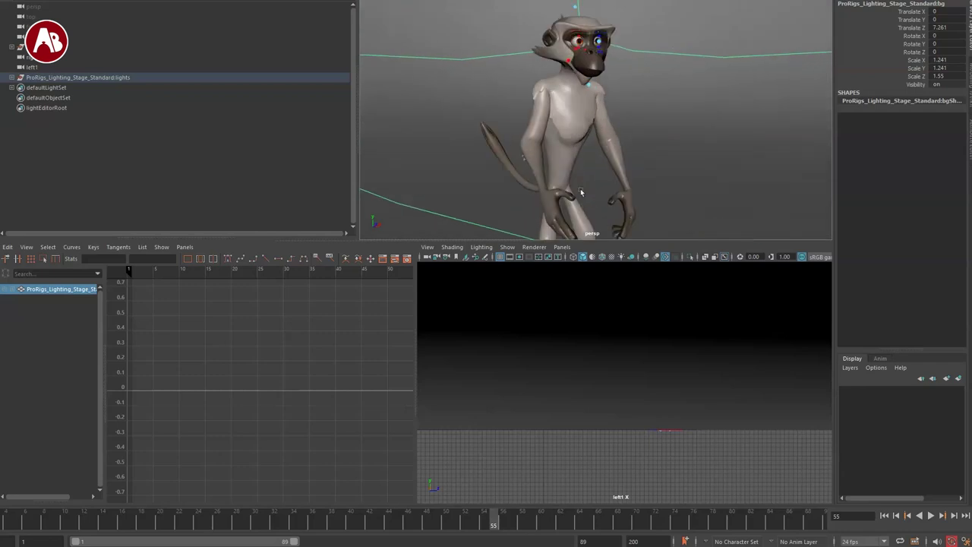
middle_click_drag(581, 192, 588, 231, "alt")
right_click_drag(490, 144, 514, 137, "alt")
left_click_drag(514, 137, 482, 82, "alt")
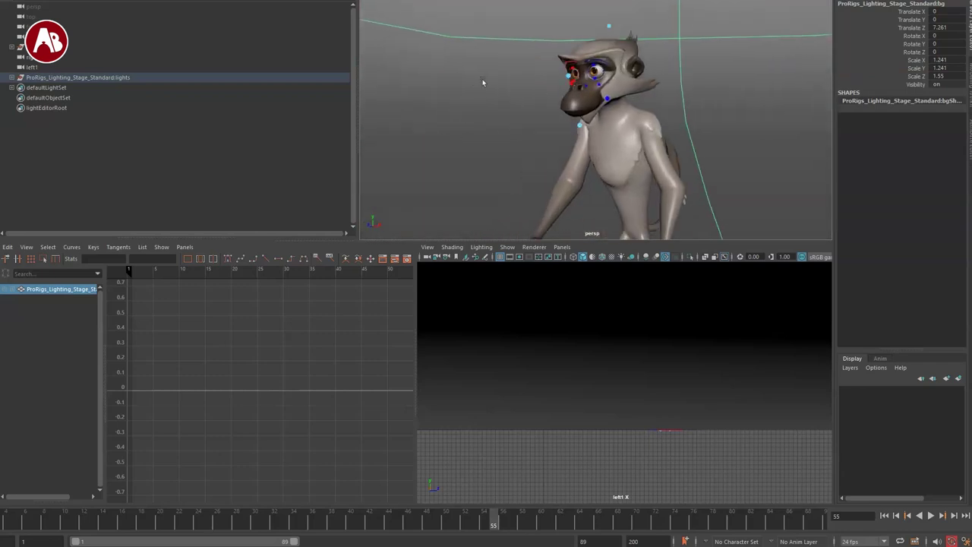
key("ctrl+h")
Step: Examine the monkey's full body from several sides without the backdrop, and its face up close from both sides
right_click_drag(499, 161, 449, 139, "alt")
left_click_drag(449, 139, 555, 83, "alt")
right_click_drag(554, 83, 510, 49, "alt")
left_click_drag(509, 49, 597, 135, "alt")
left_click_drag(485, 141, 663, 149, "alt")
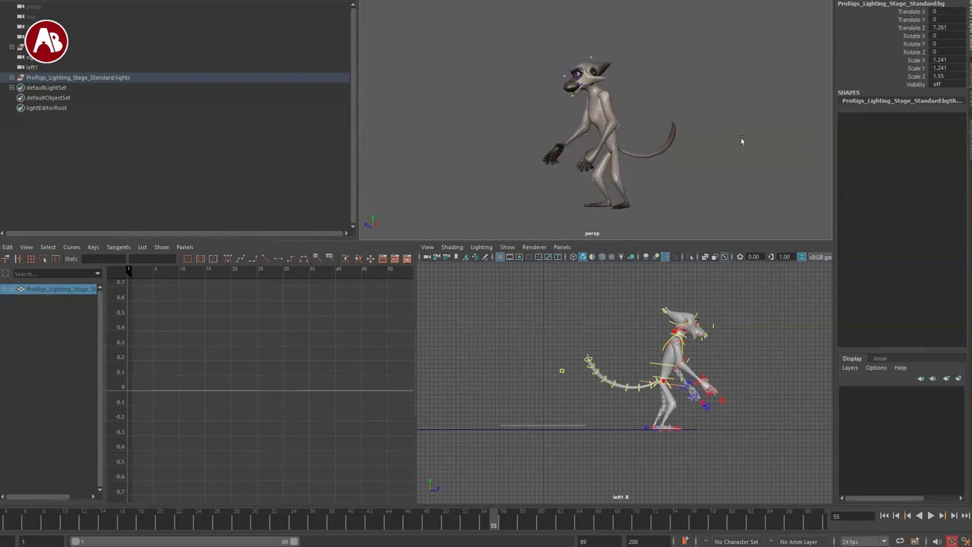
right_click_drag(551, 146, 651, 232, "alt")
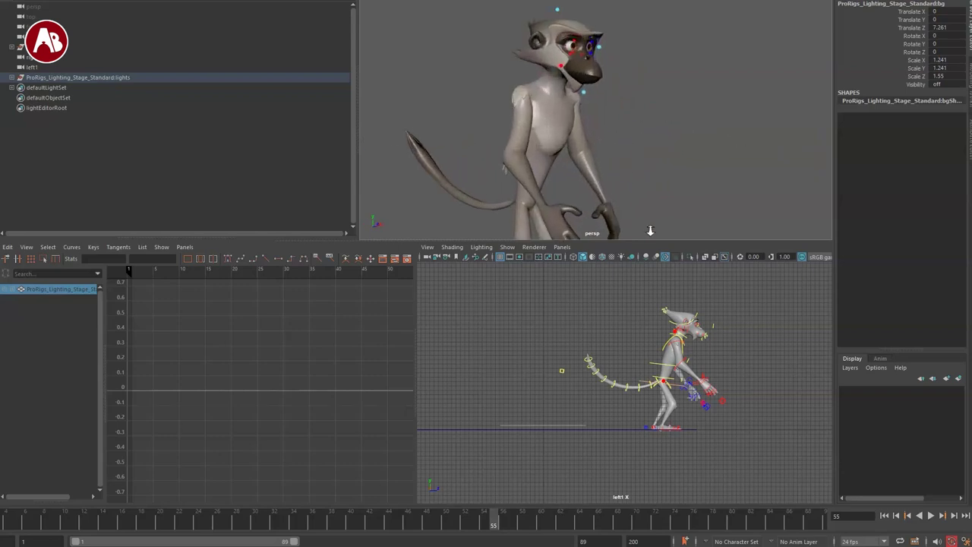
middle_click_drag(651, 232, 668, 304, "alt")
right_click_drag(615, 145, 660, 145, "alt")
left_click_drag(660, 144, 506, 138, "alt")
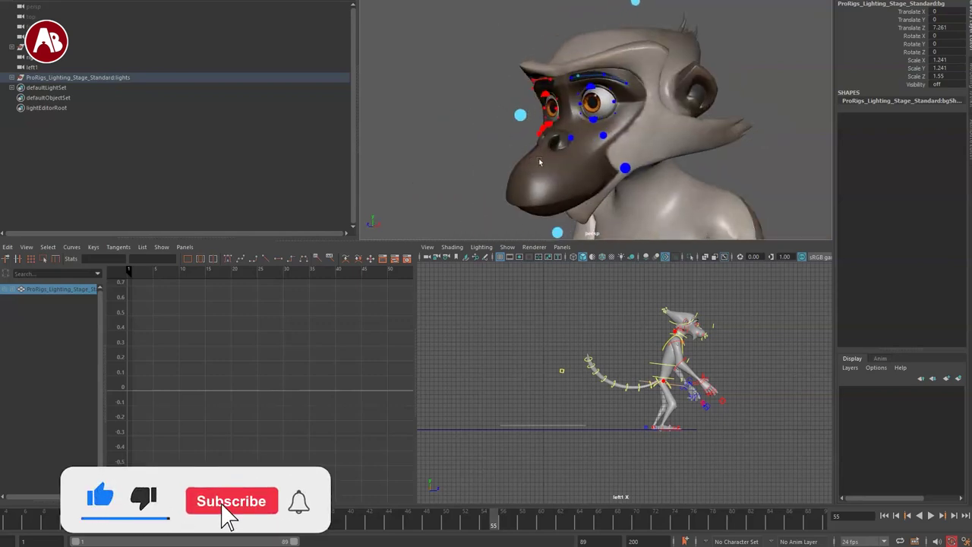
left_click_drag(547, 159, 525, 149, "alt")
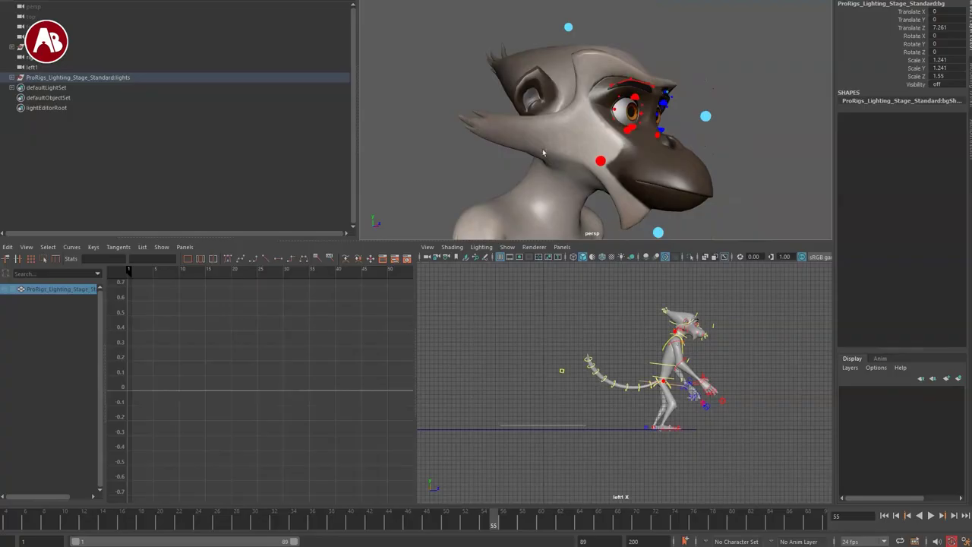